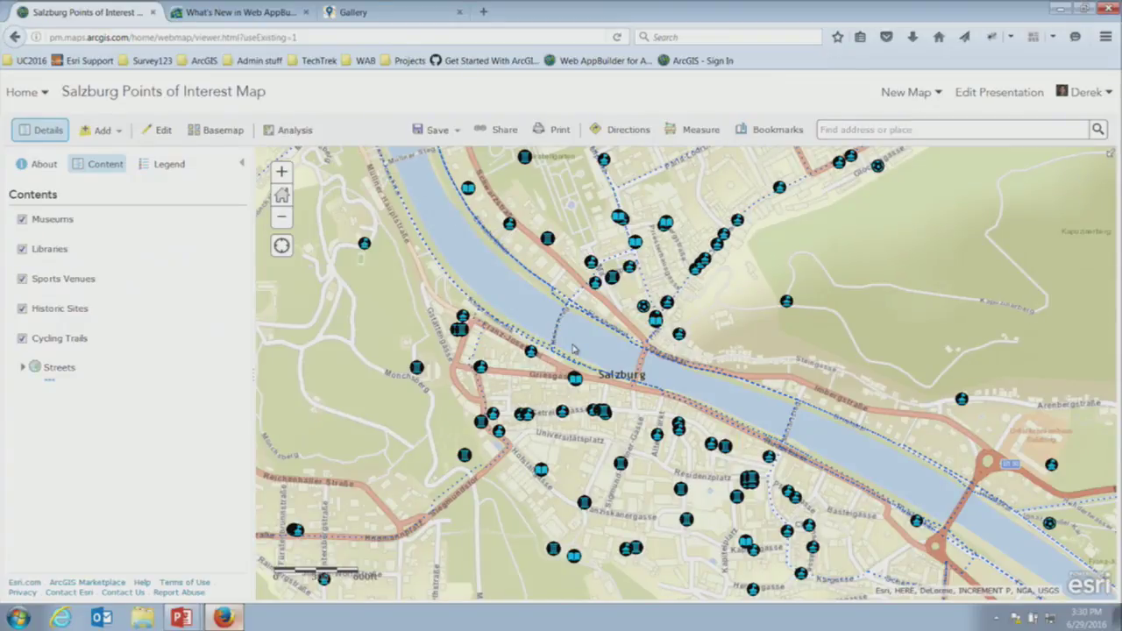
Step: Inspect the attribute pop-ups and photos of the Mönchsberg museum and the museum at Residenzplatz
left_click(417, 368)
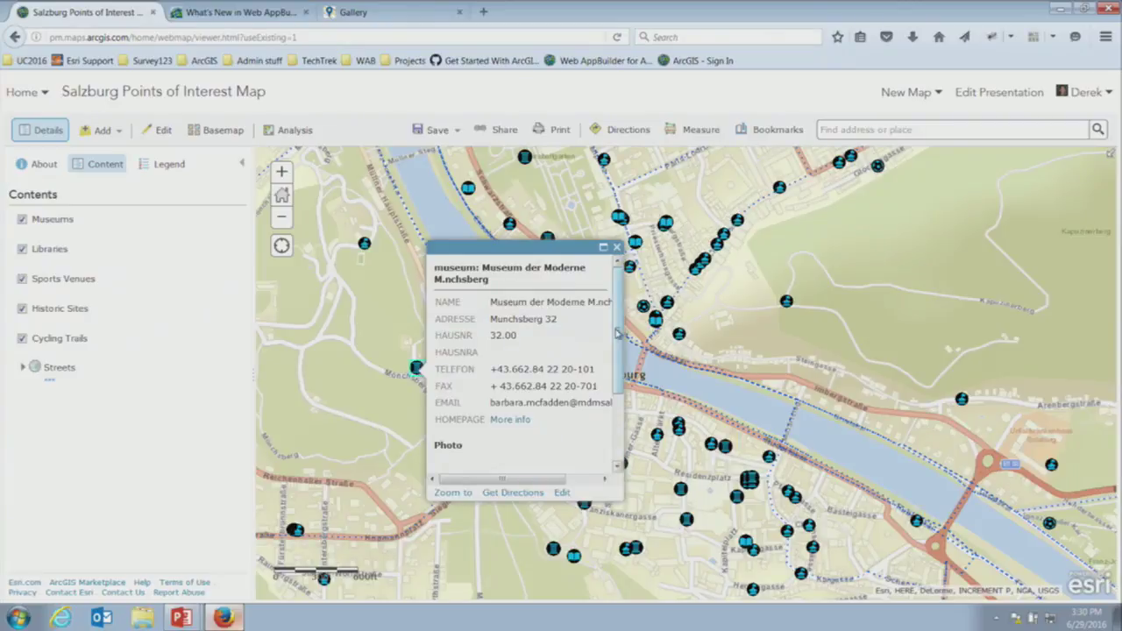
left_click_drag(616, 340, 622, 447)
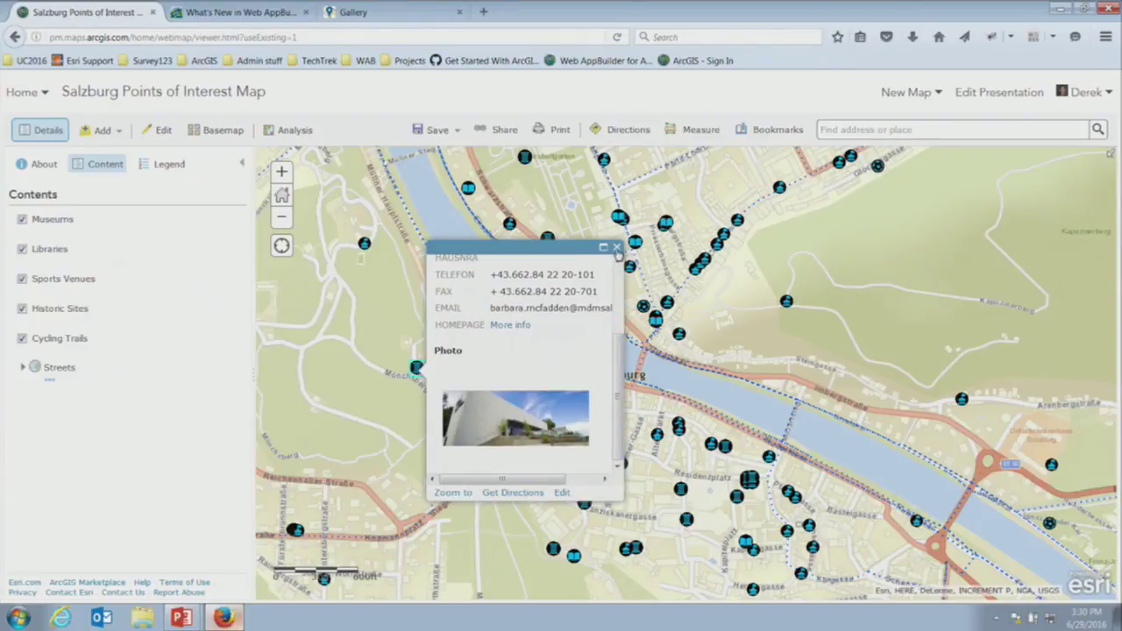
left_click(616, 247)
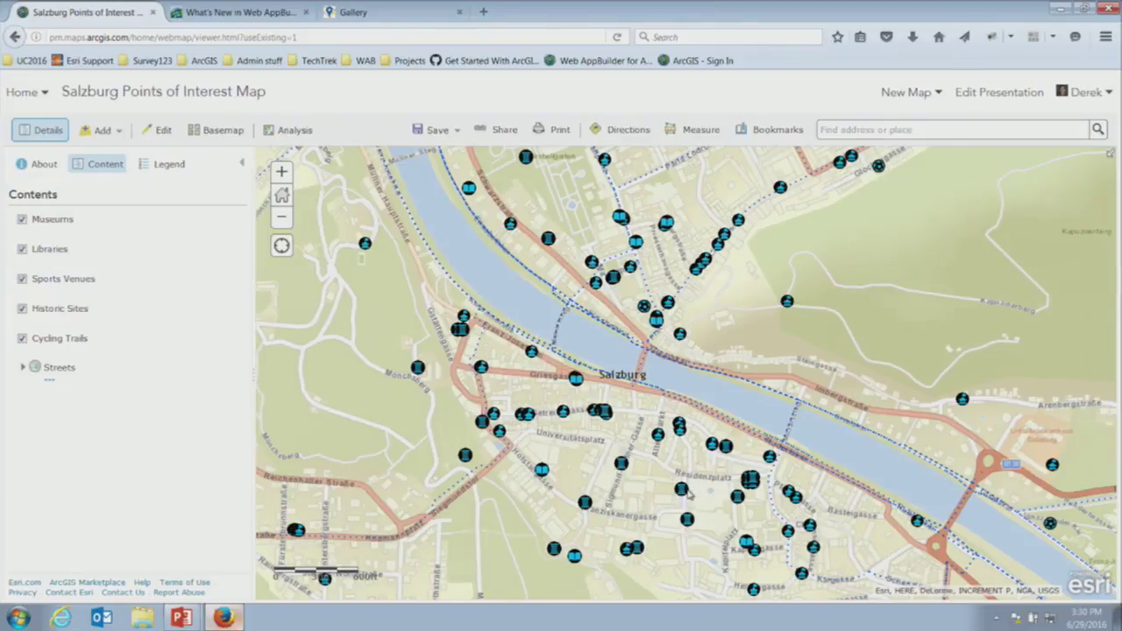
left_click(682, 491)
scroll(701, 438, "down", 3)
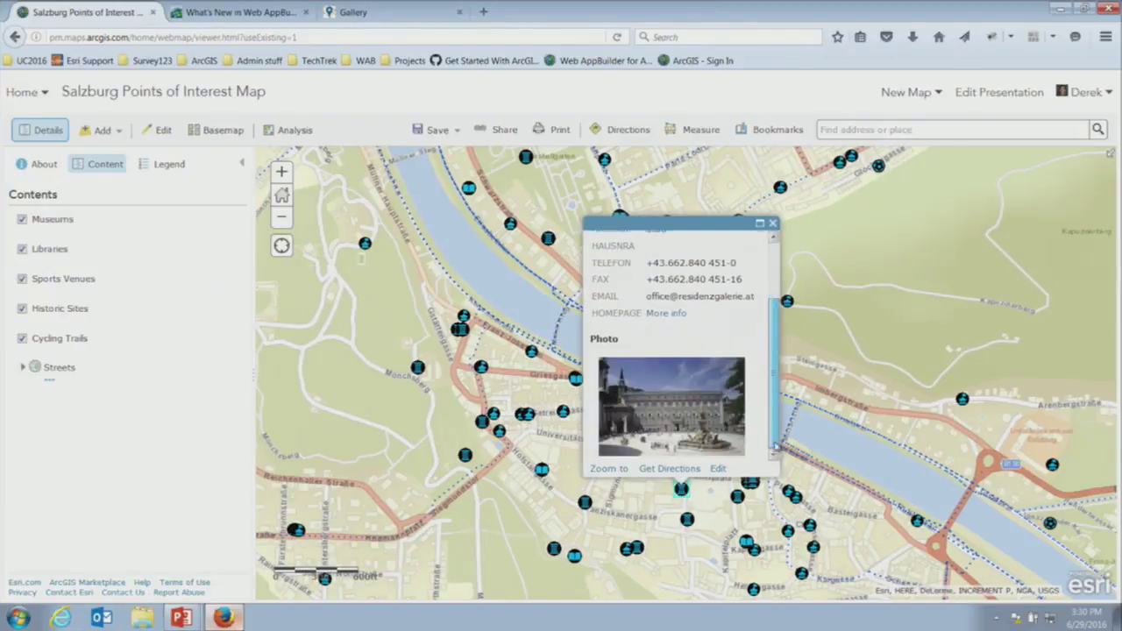
left_click(772, 224)
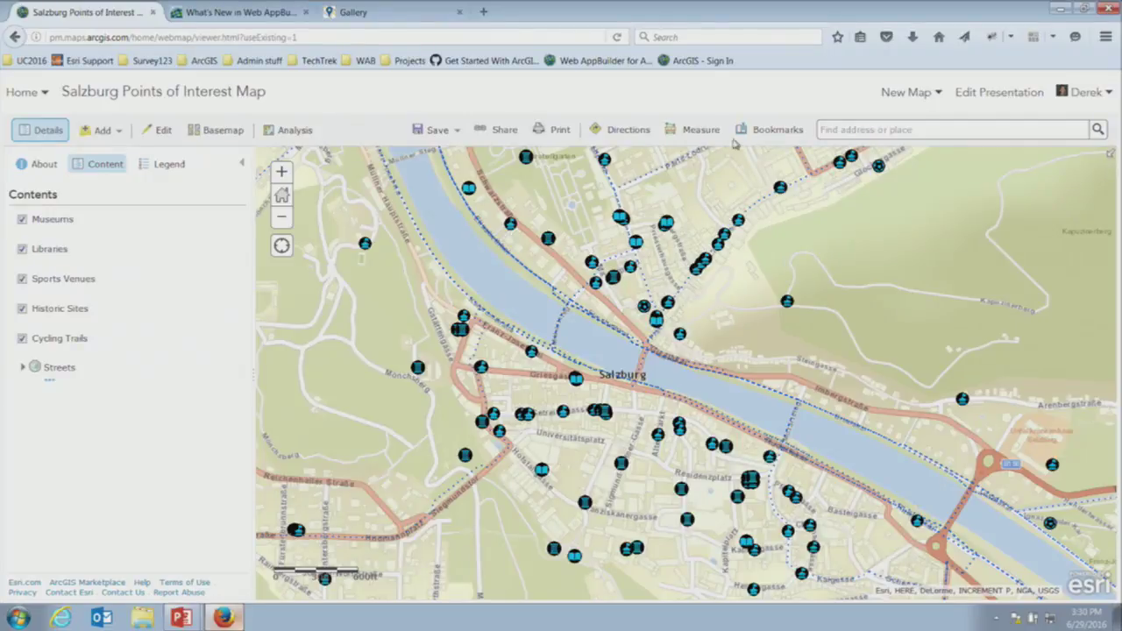
Step: Start creating a new web app from the map's sharing options, choosing Web AppBuilder instead of a configurable app
left_click(498, 131)
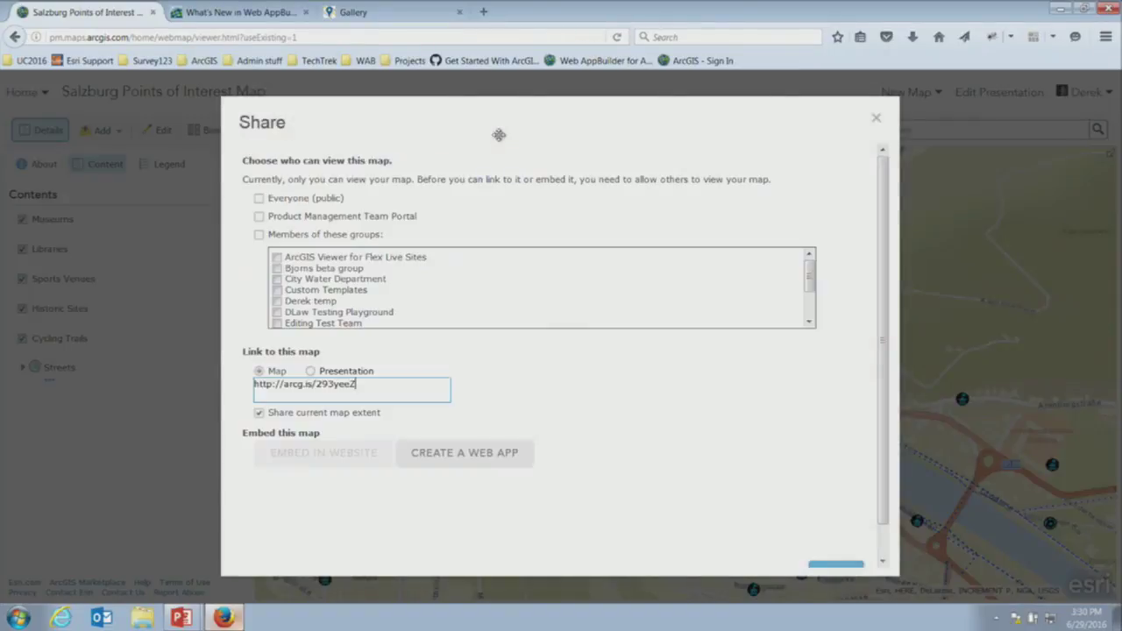
scroll(882, 224, "down", 1)
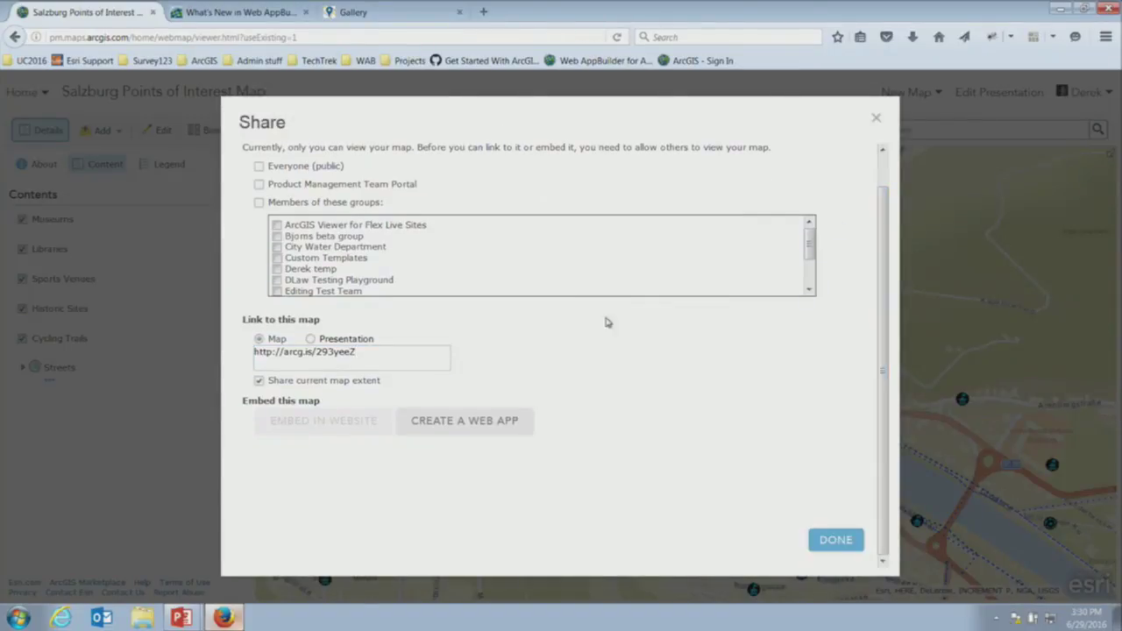
left_click(487, 430)
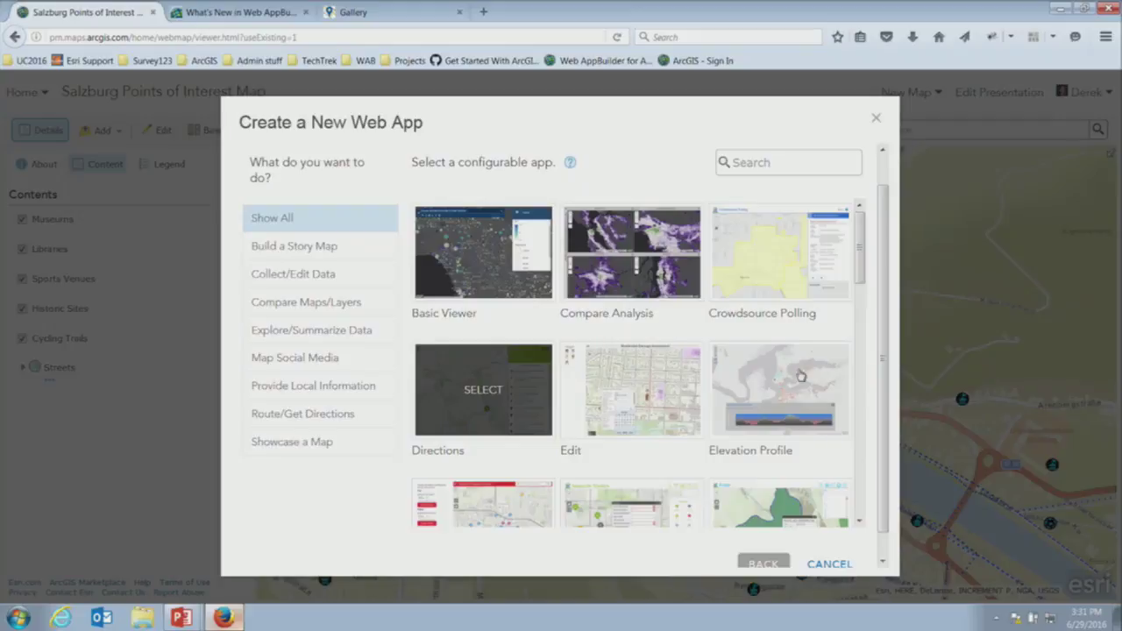
scroll(887, 325, "up", 1)
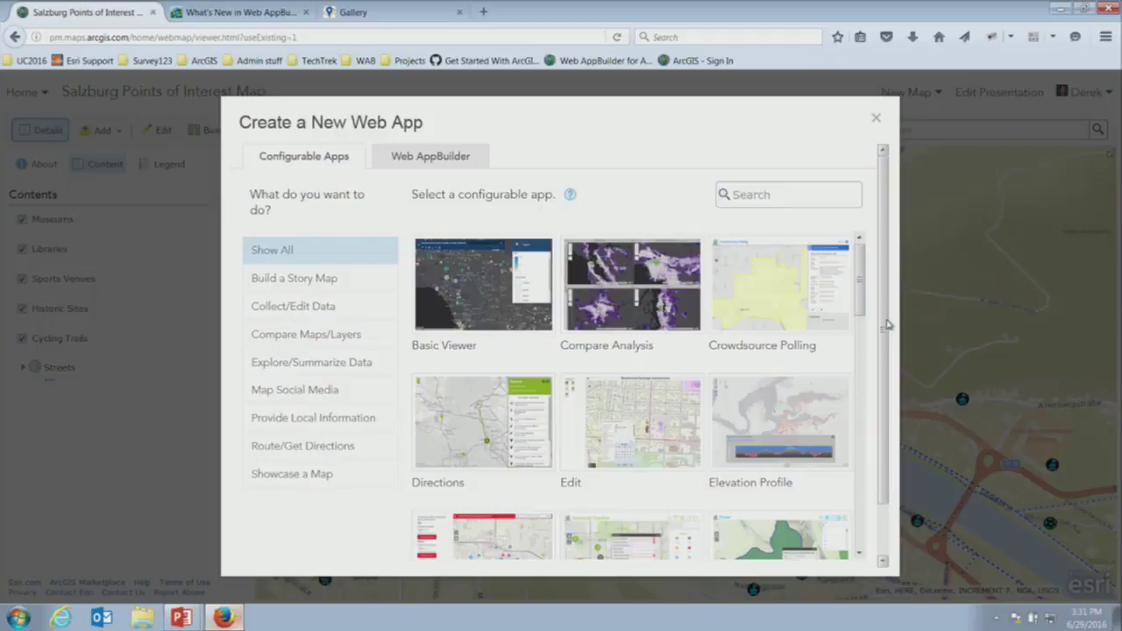
left_click(448, 157)
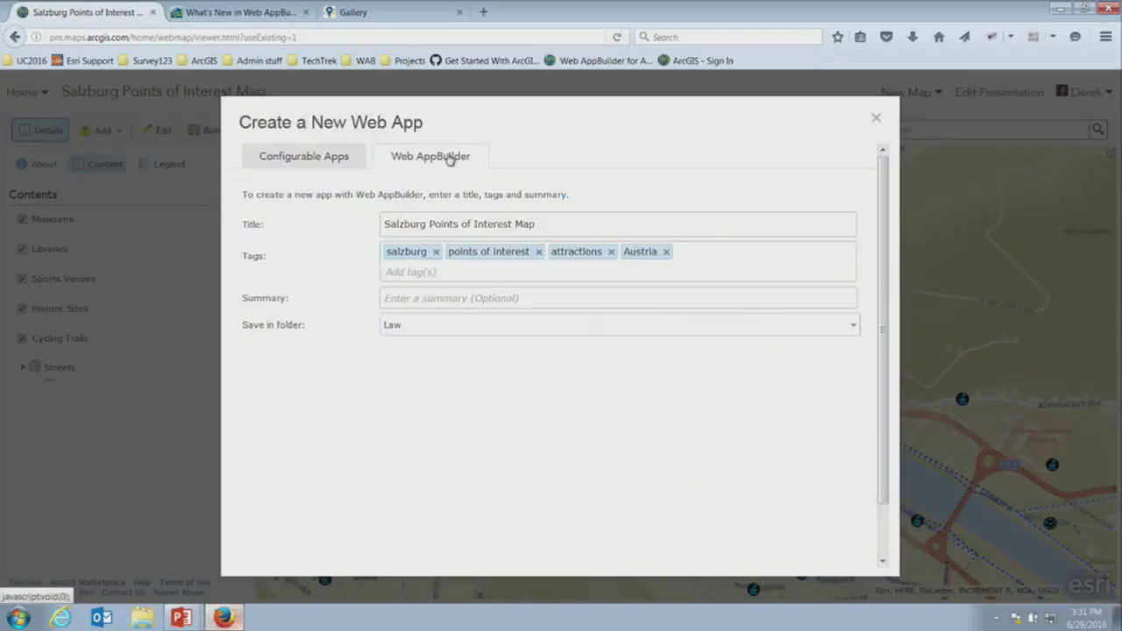
Step: Change the new app's title to "Salzburg Points of Interest UC App"
left_click(560, 225)
key("BackSpace")
key("BackSpace")
key("BackSpace")
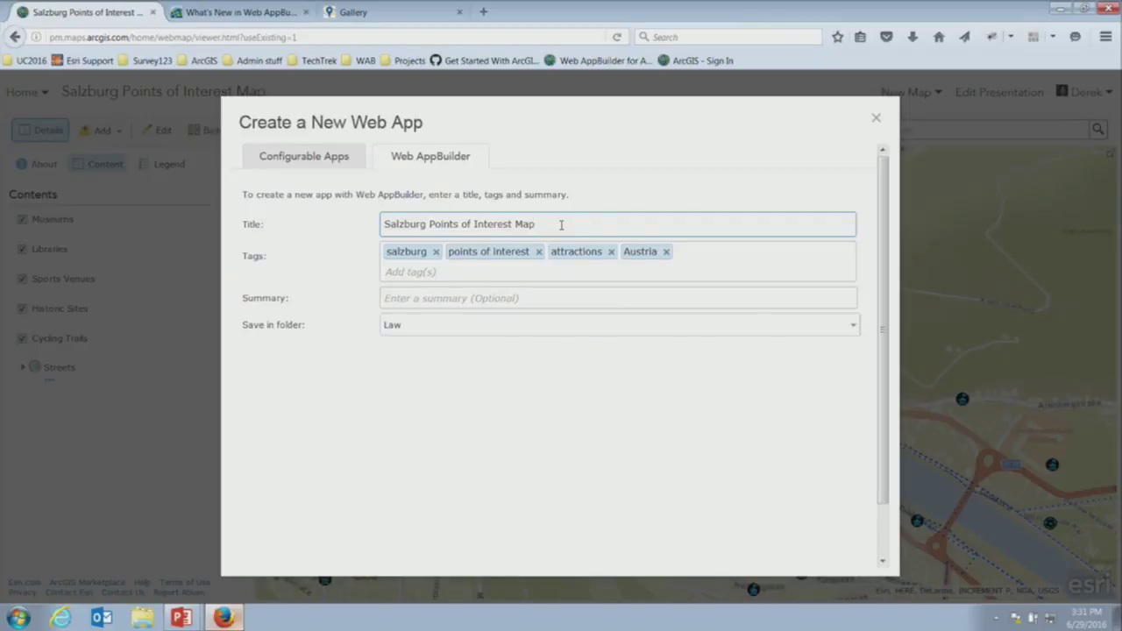
type("U C")
key("BackSpace")
key("BackSpace")
type("C App")
Step: Copy the app title into the summary as "Salzburg Points of Interest UC App" and create the app
left_click_drag(576, 224, 244, 211)
key("ctrl+c")
left_click(438, 296)
key("ctrl+v")
scroll(882, 312, "down", 1)
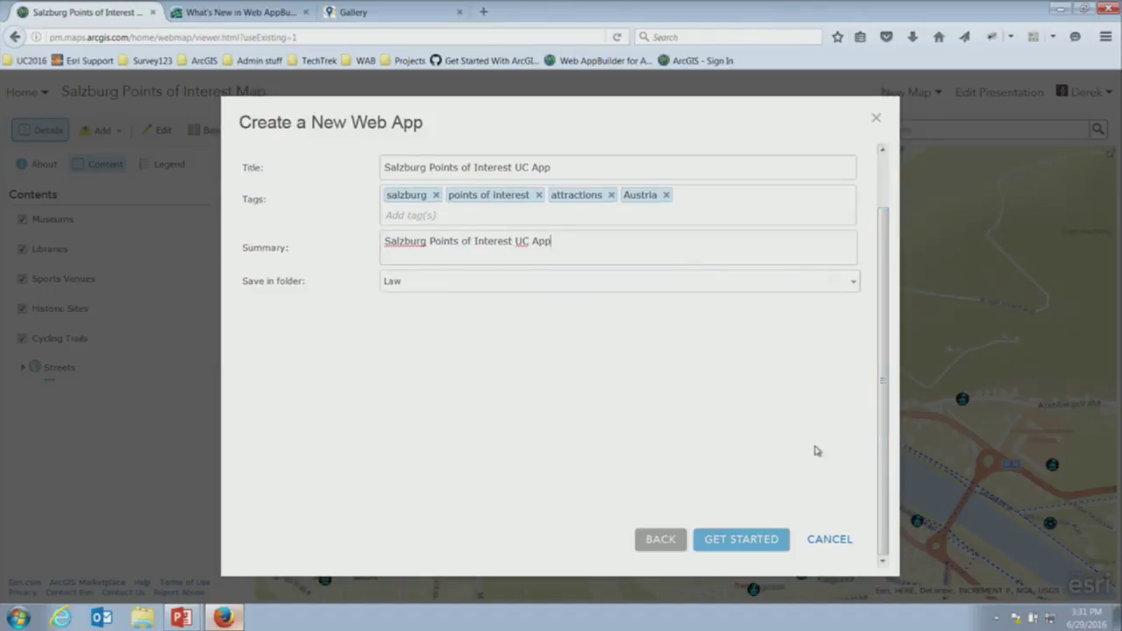
left_click(768, 539)
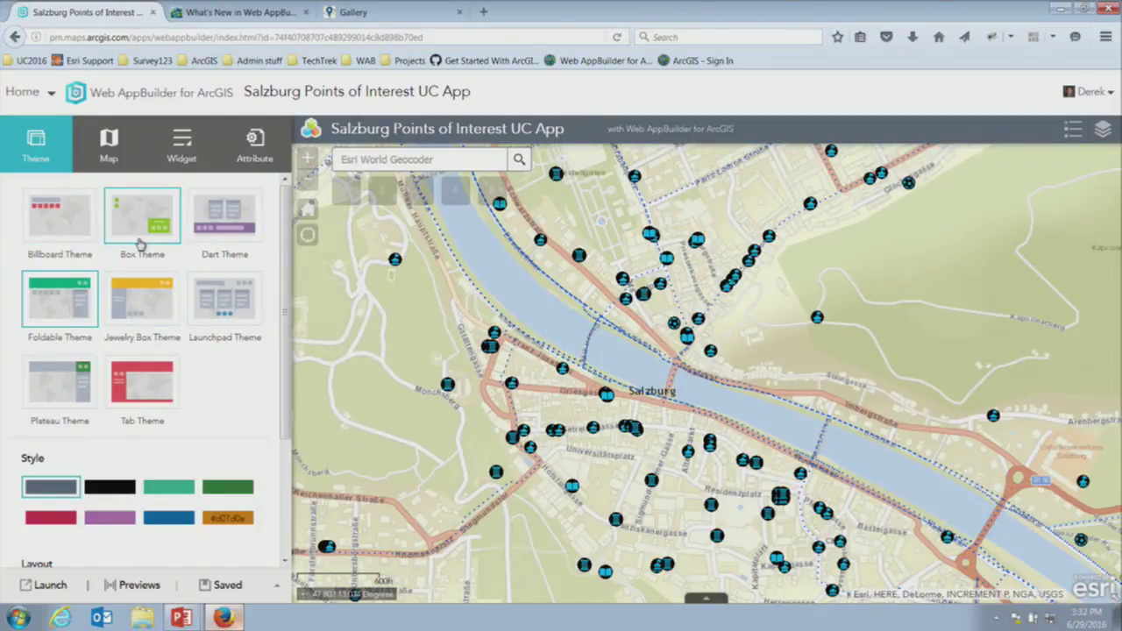
Step: Try out the Billboard, Box, Dart, Tab and Plateau themes on the app
left_click(56, 230)
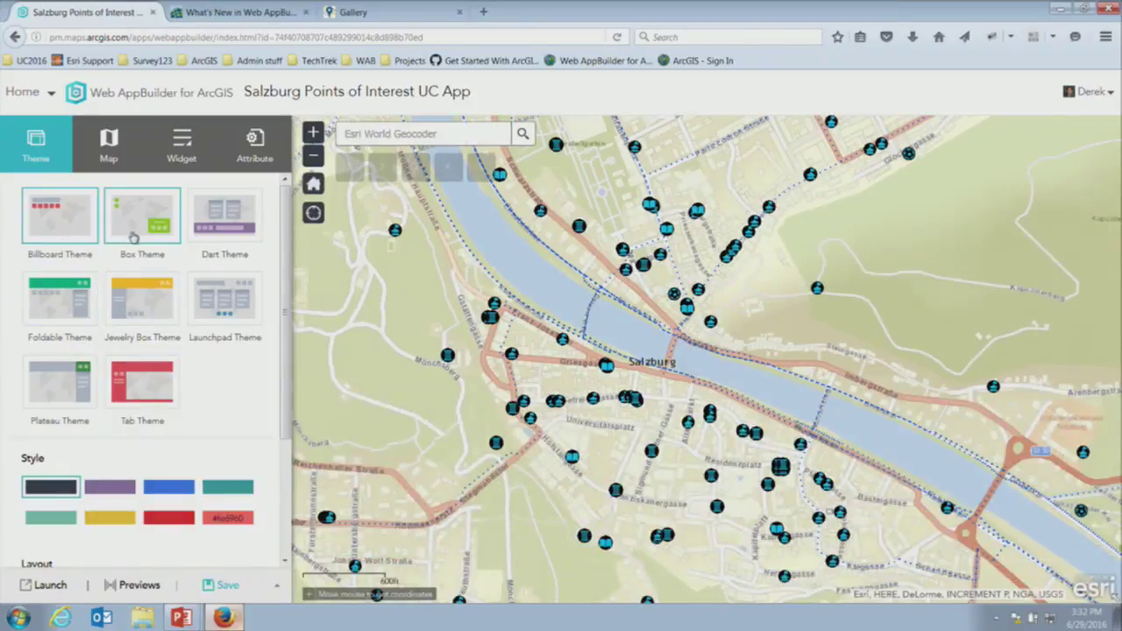
left_click(136, 234)
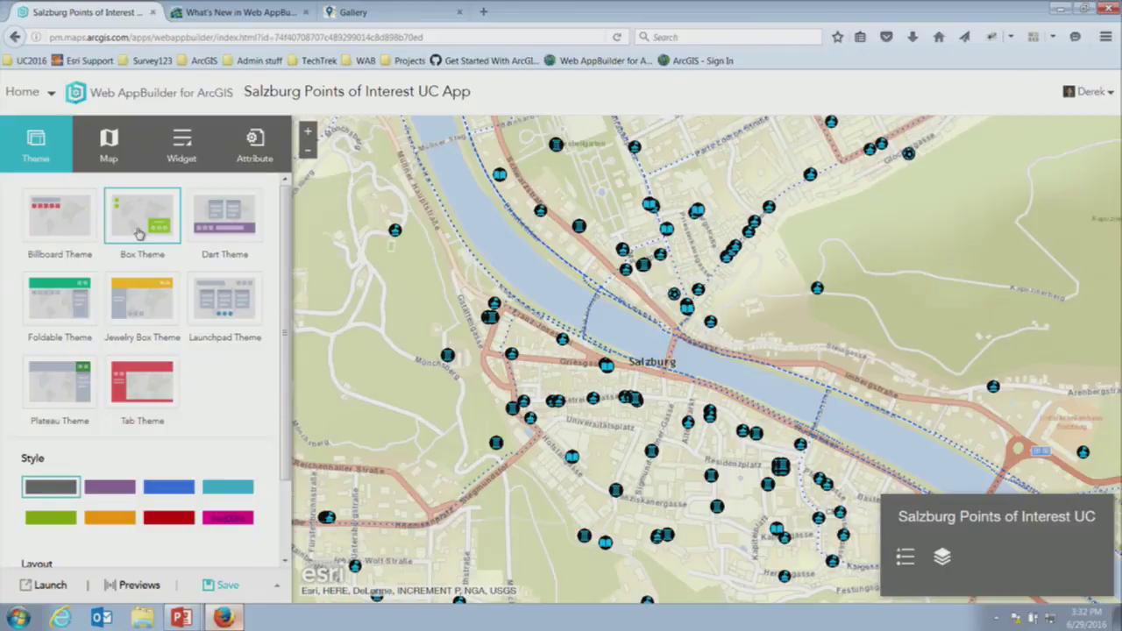
left_click(218, 228)
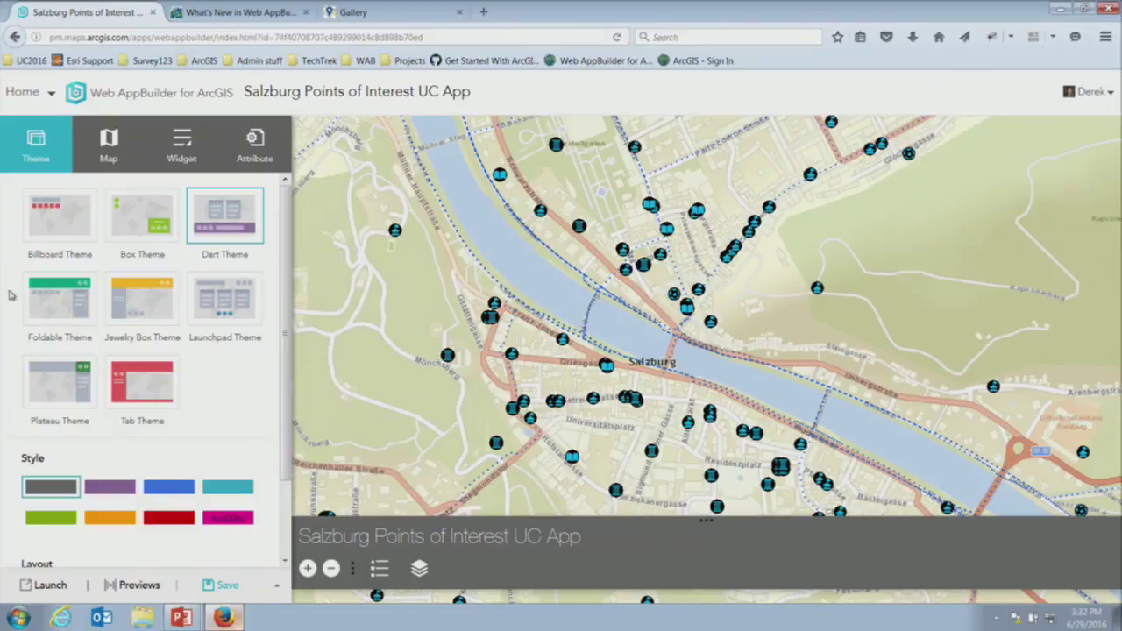
left_click(123, 394)
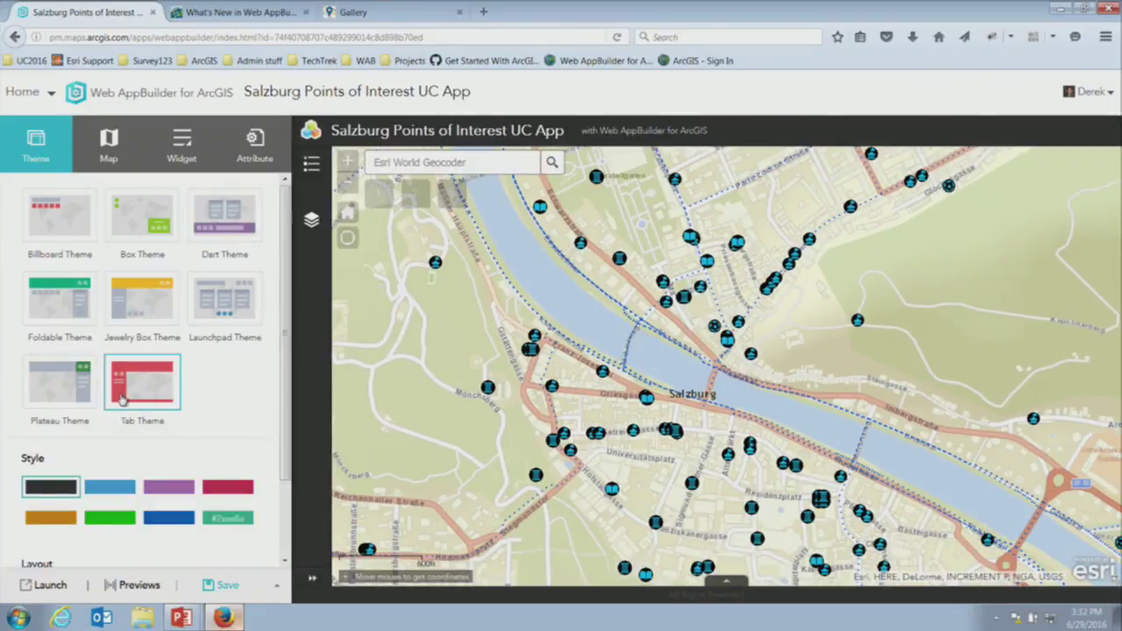
left_click(68, 383)
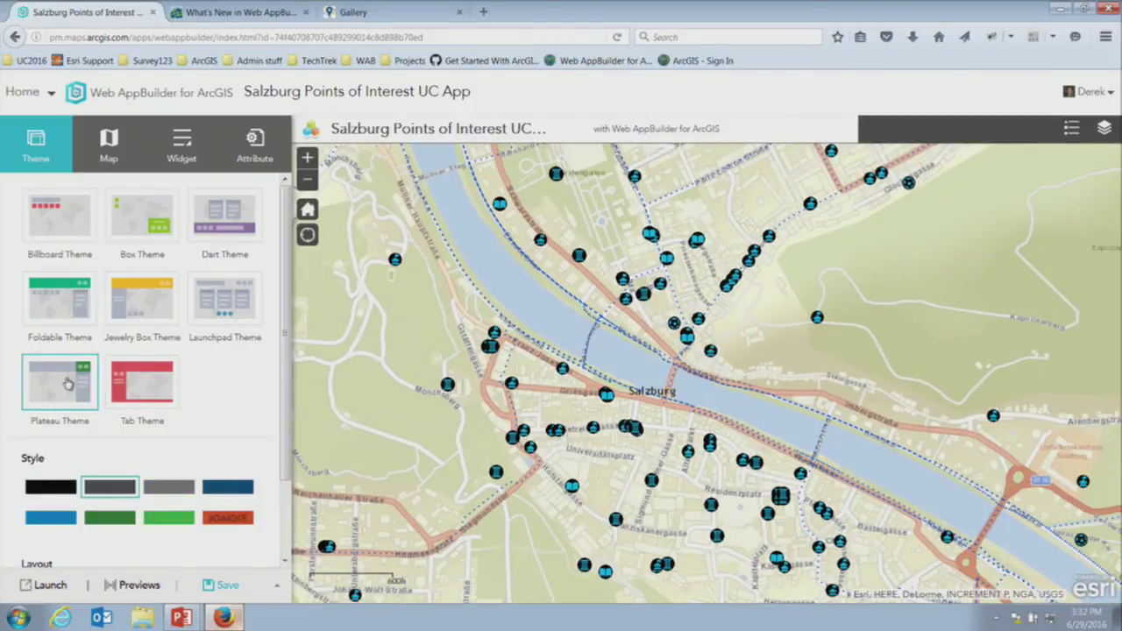
Step: Apply the Launchpad theme and set its custom style color to the red #df3b09
left_click(213, 305)
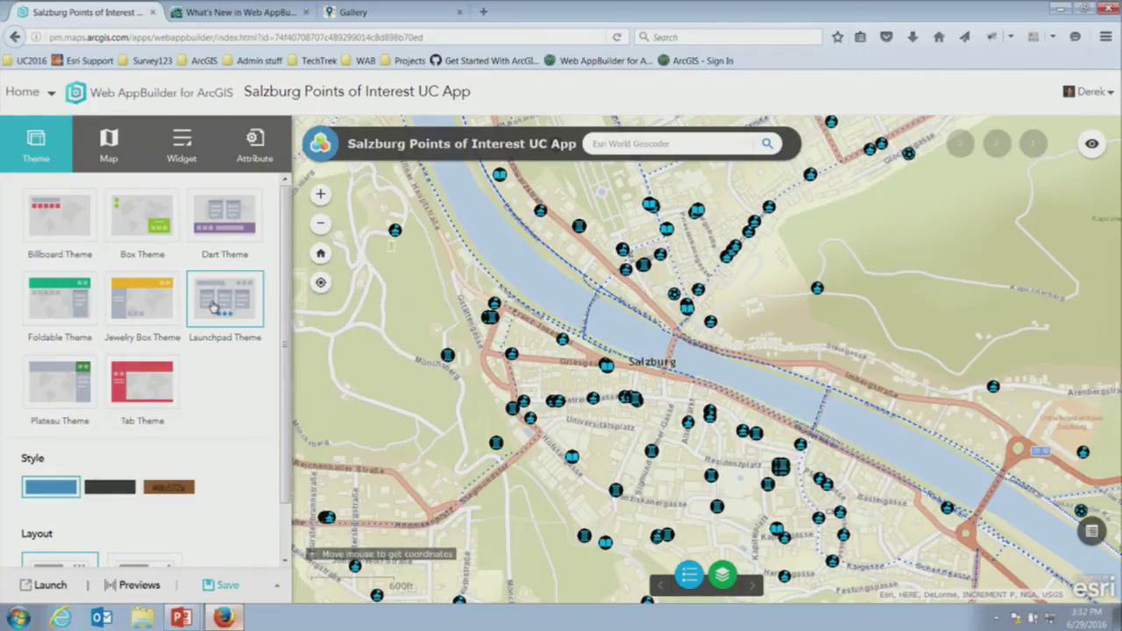
left_click(213, 304)
scroll(285, 290, "down", 1)
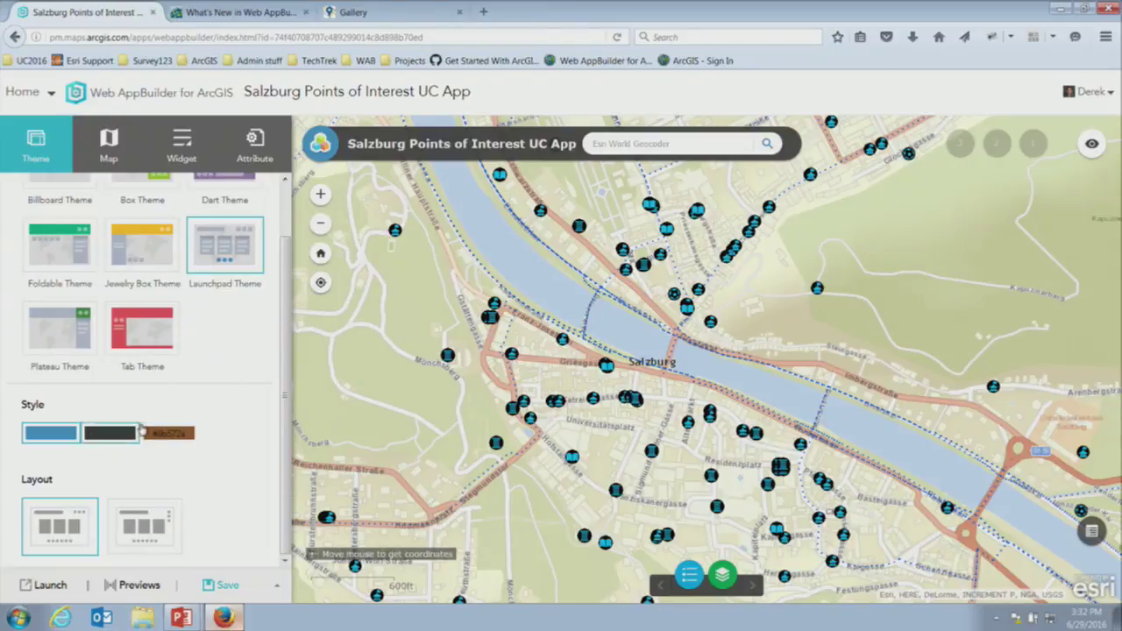
left_click(165, 436)
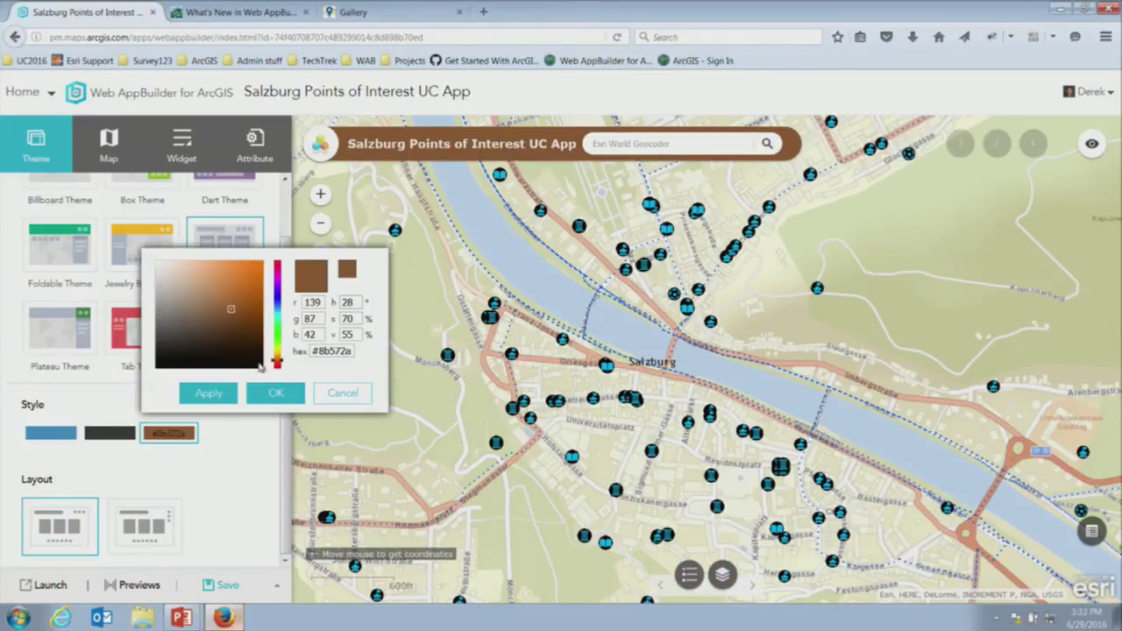
mouse_move(277, 266)
left_mouse_down()
mouse_move(289, 379)
mouse_move(275, 365)
left_mouse_up()
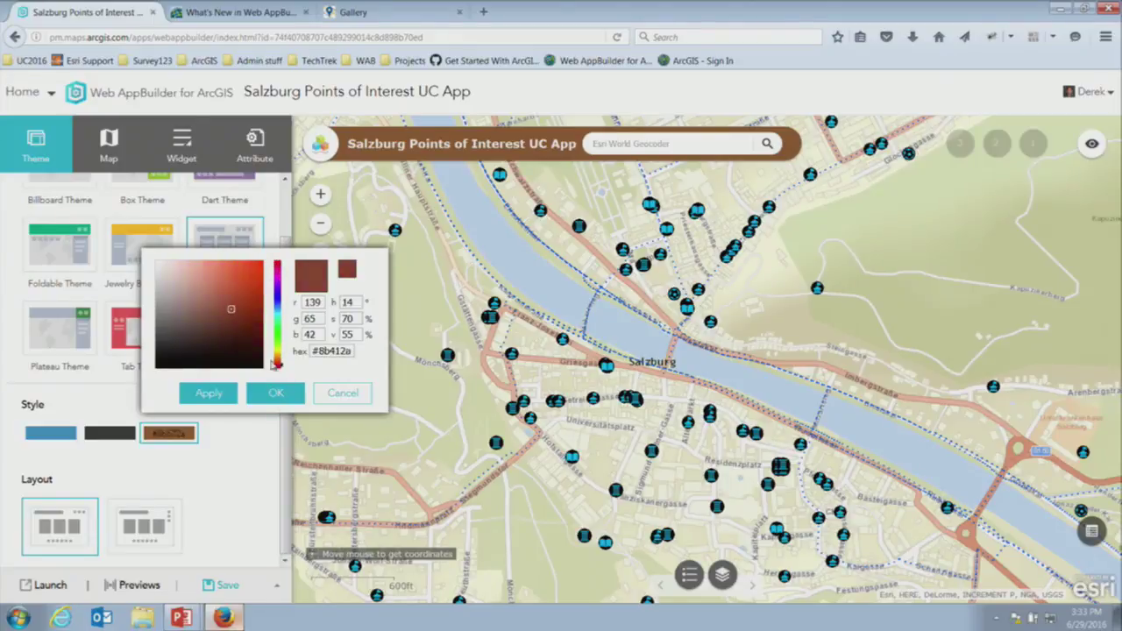
left_click(254, 266)
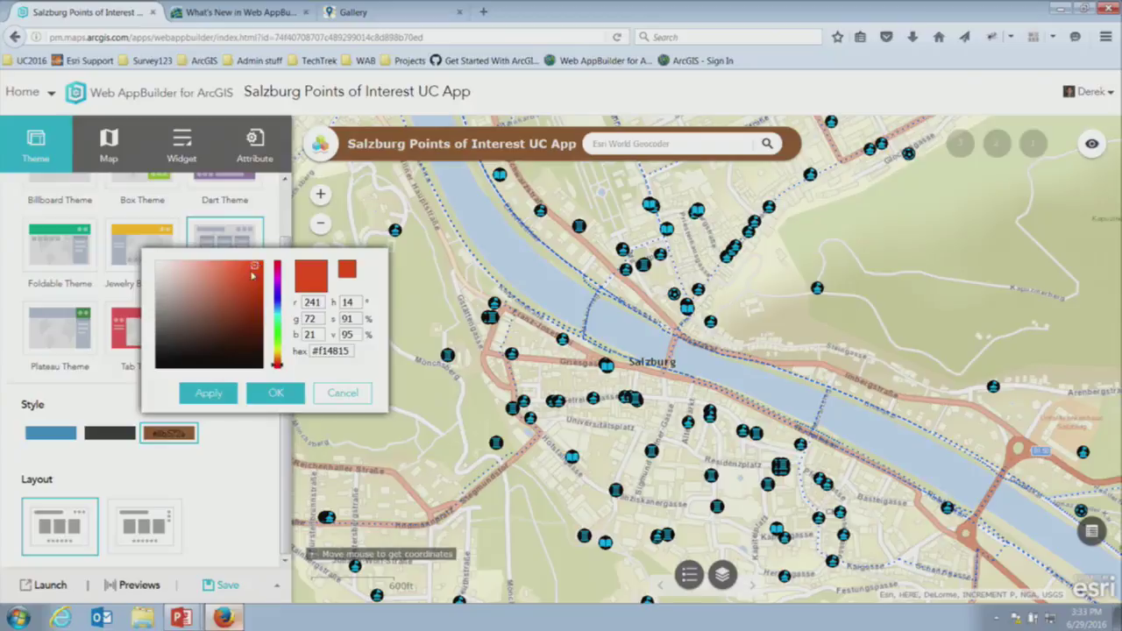
left_click(260, 273)
left_click(219, 394)
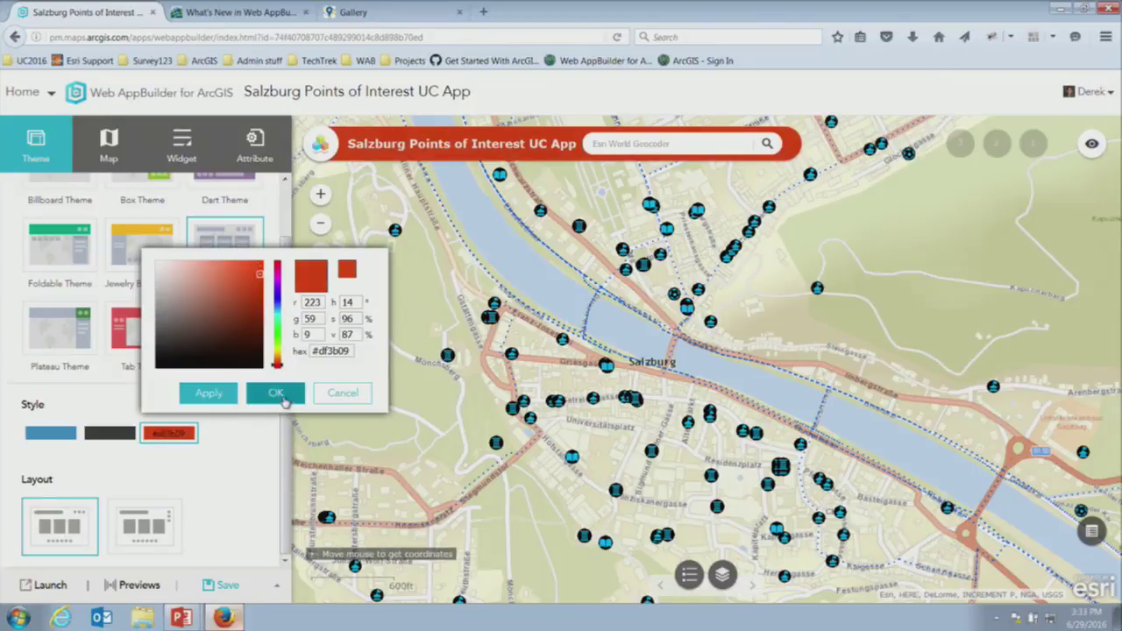
left_click(275, 393)
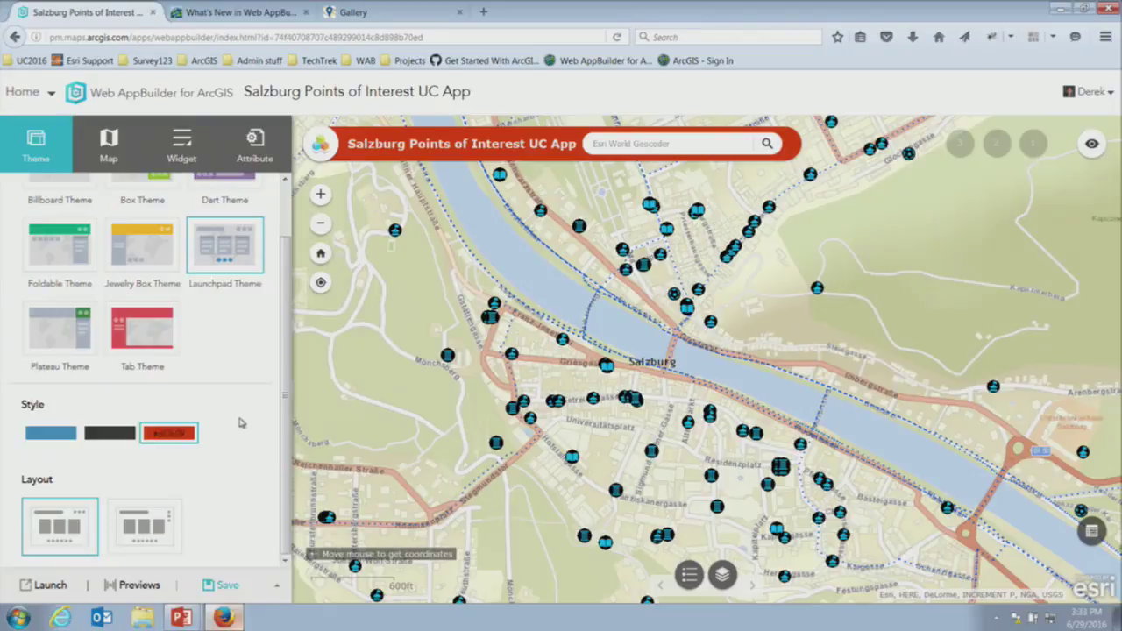
Step: Replace the app's branding logo with the SalzburgSymbolb image from the icons folder
left_click(256, 149)
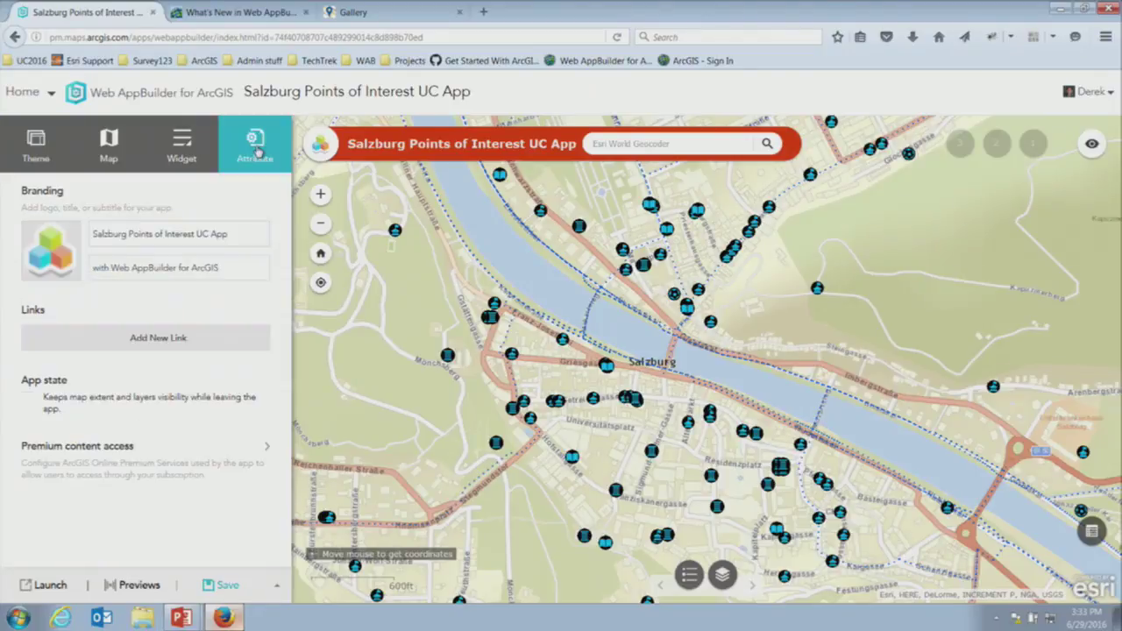
mouse_move(35, 261)
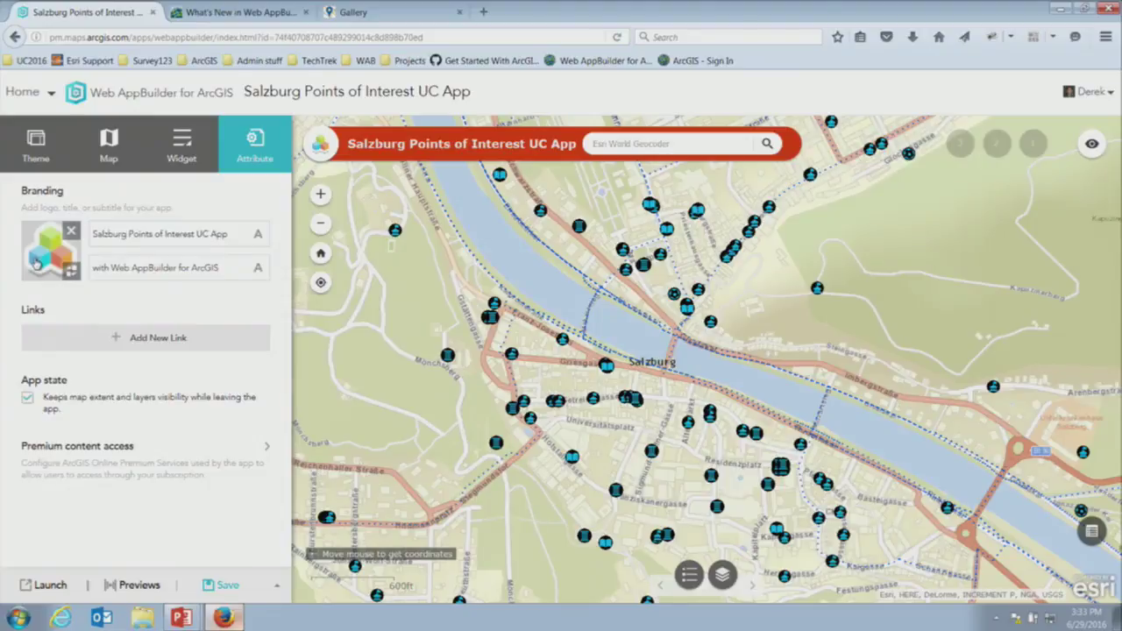
left_click(37, 259)
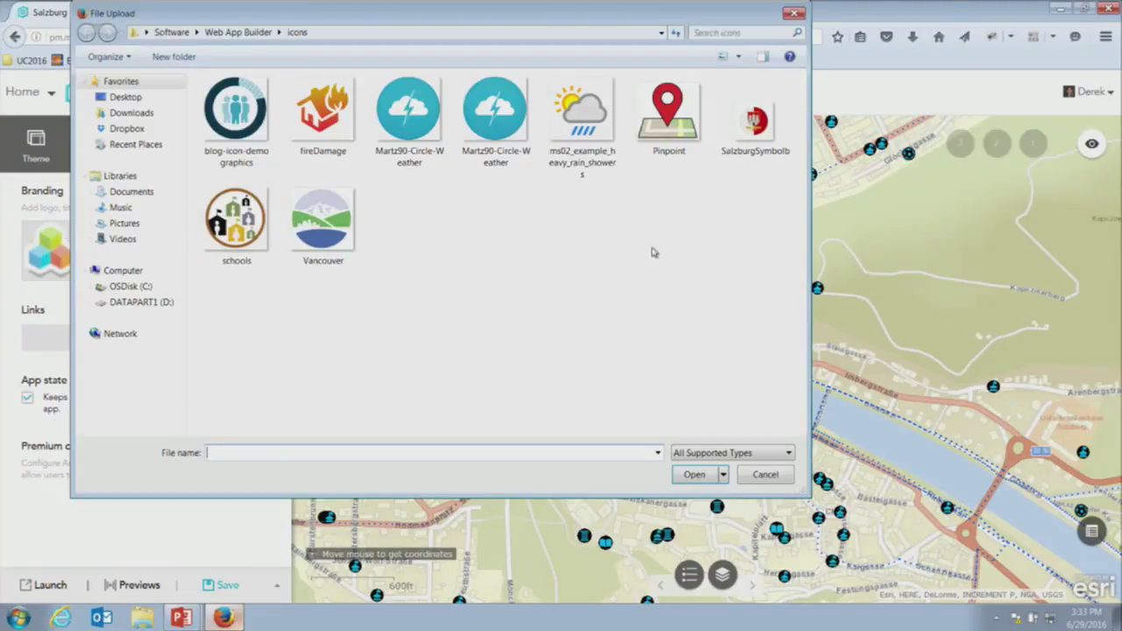
left_click(754, 132)
left_click(694, 474)
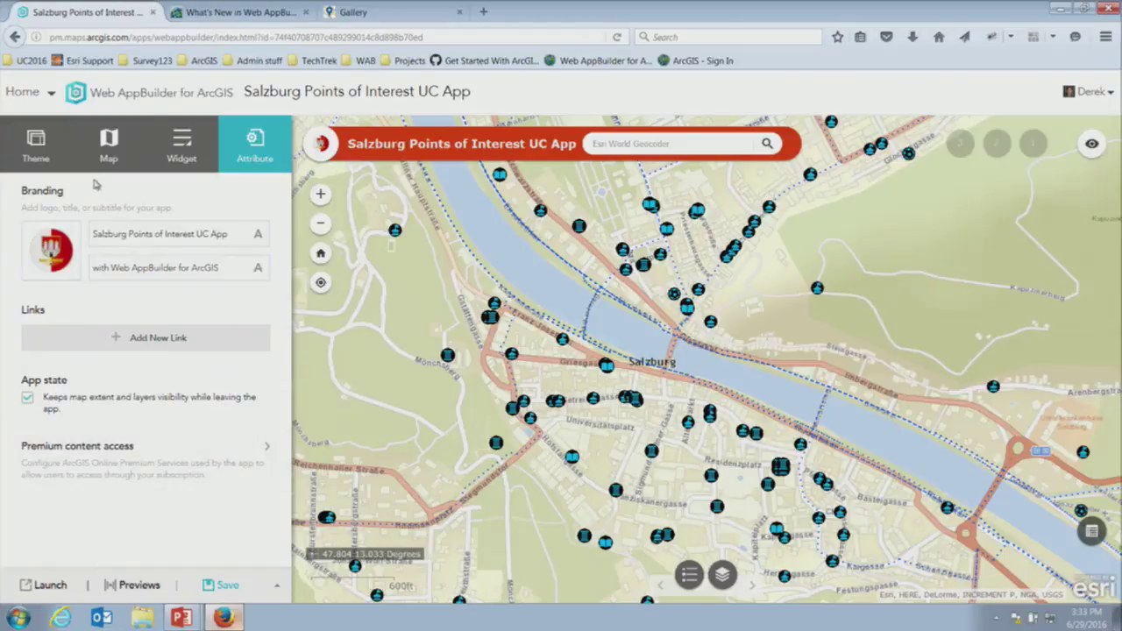
Step: Browse the web maps available in My Content and My Organization without choosing a different one
left_click(106, 149)
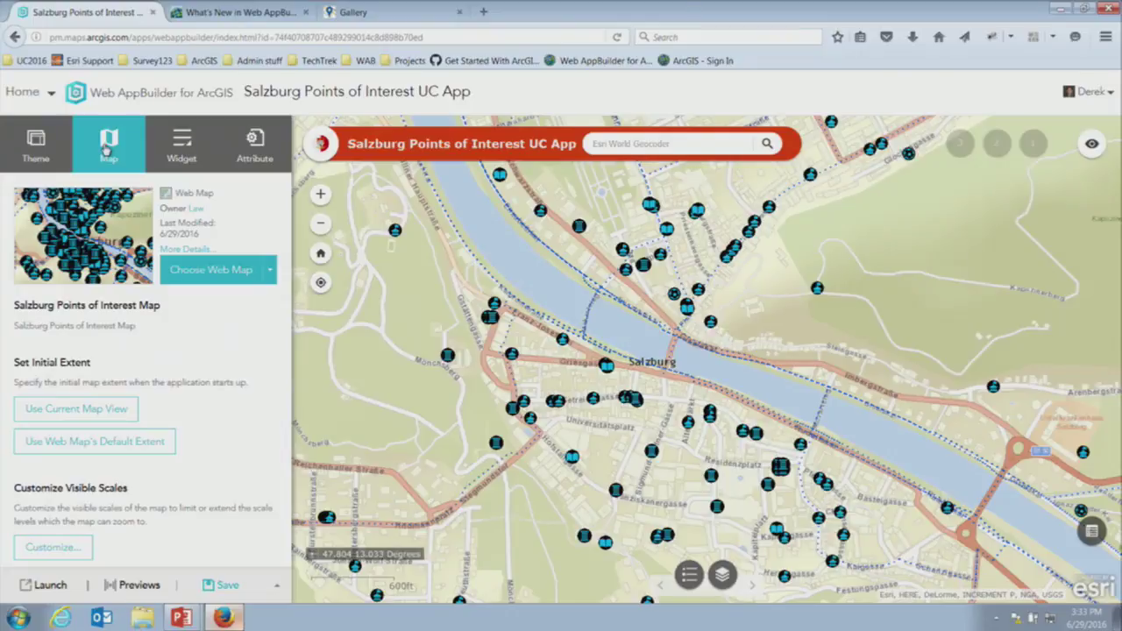
left_click(210, 269)
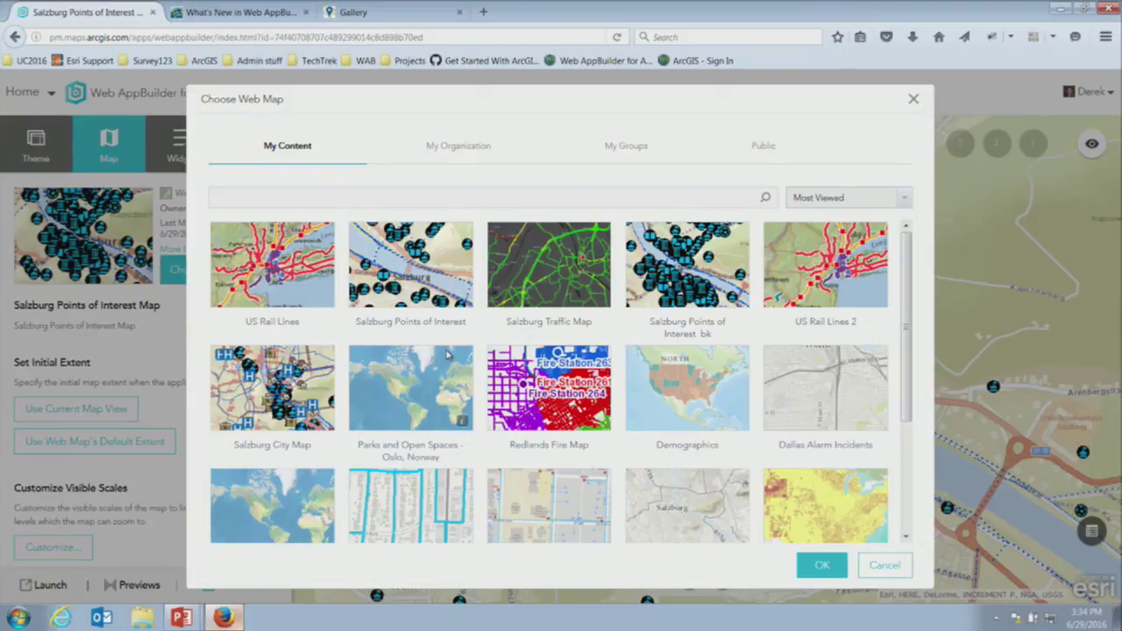
left_click(473, 147)
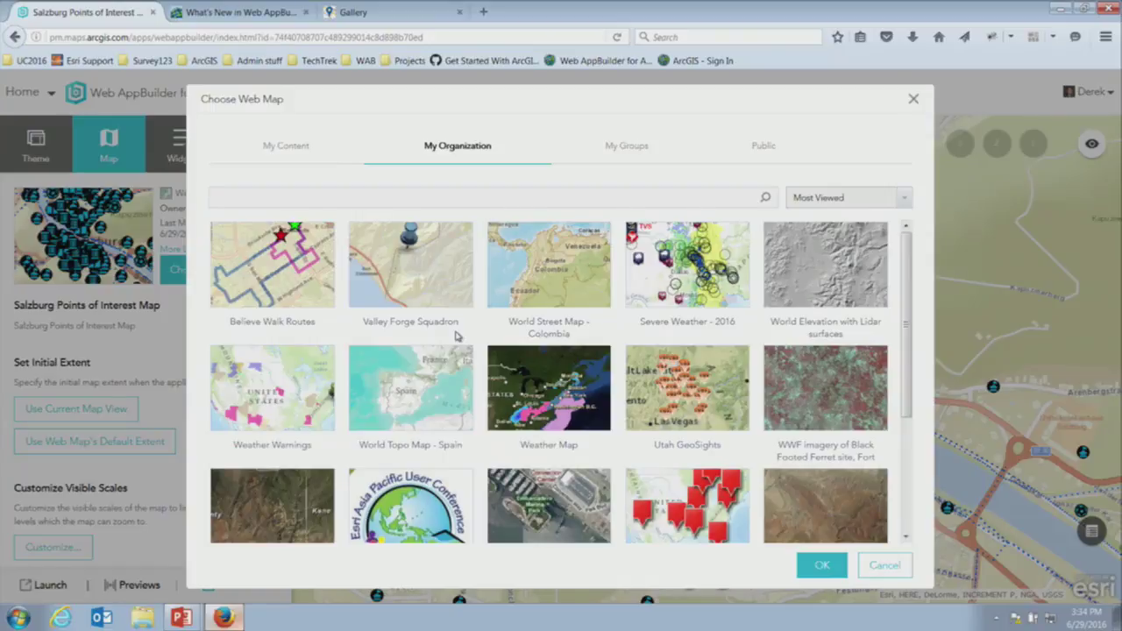
left_click(887, 566)
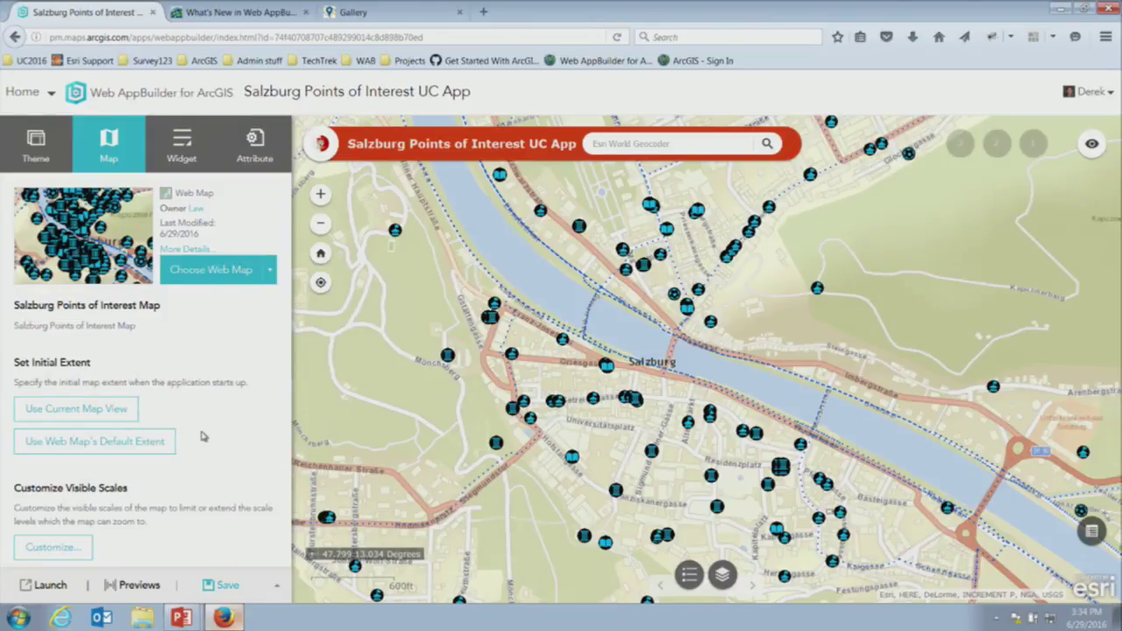
Step: Hide the Search widget in the app's header
left_click(184, 164)
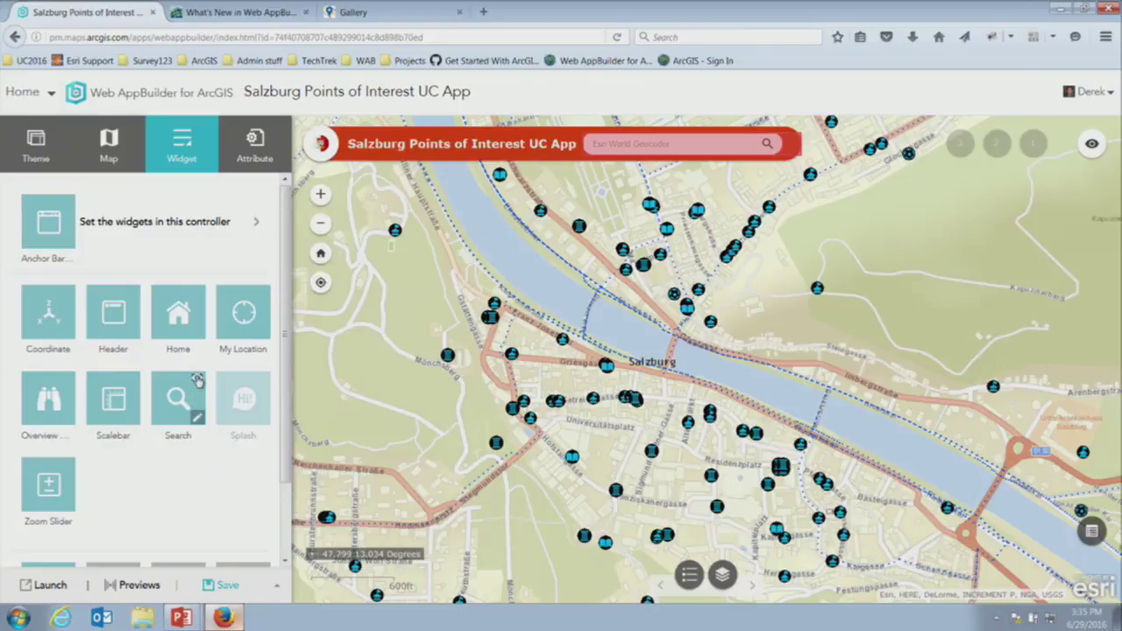
left_click(198, 382)
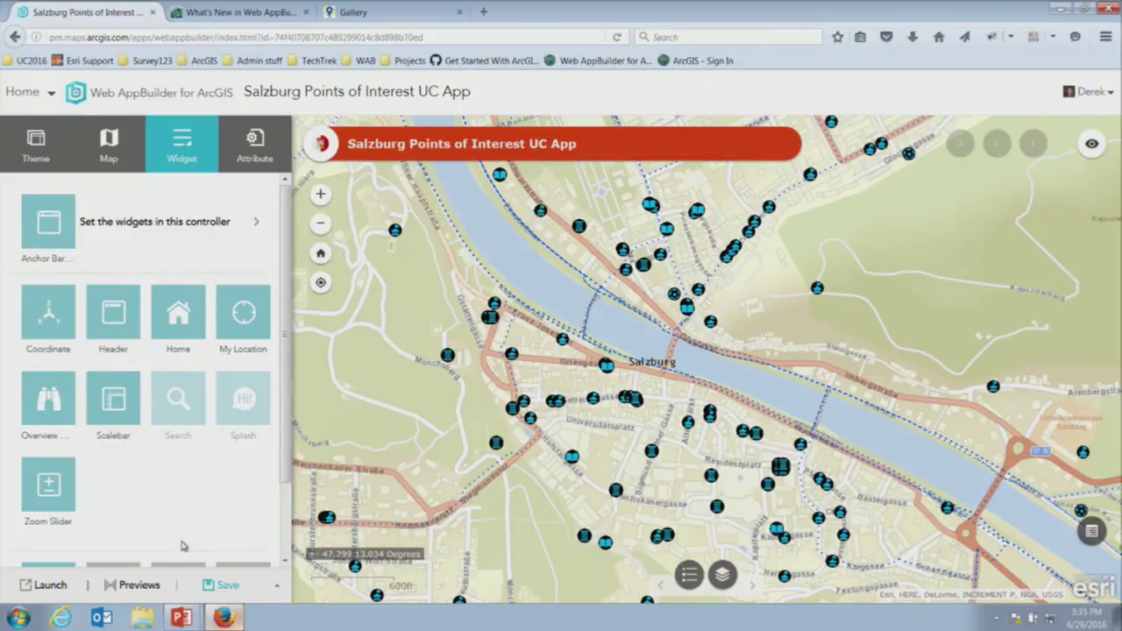
Step: Show the Search widget in the app's header again
left_click(198, 384)
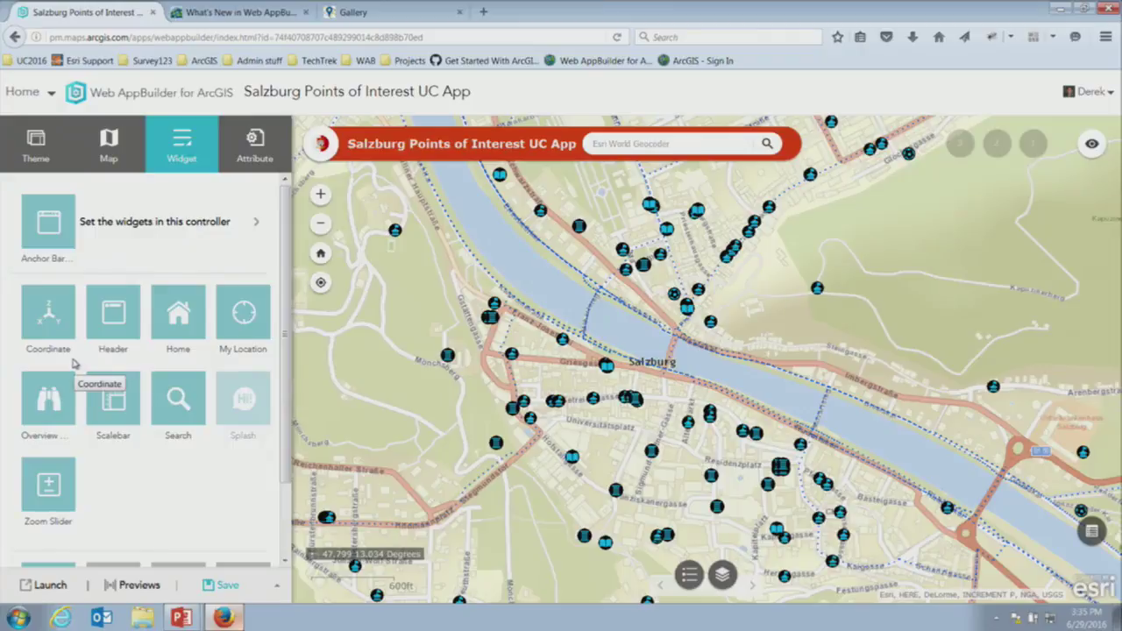
mouse_move(61, 329)
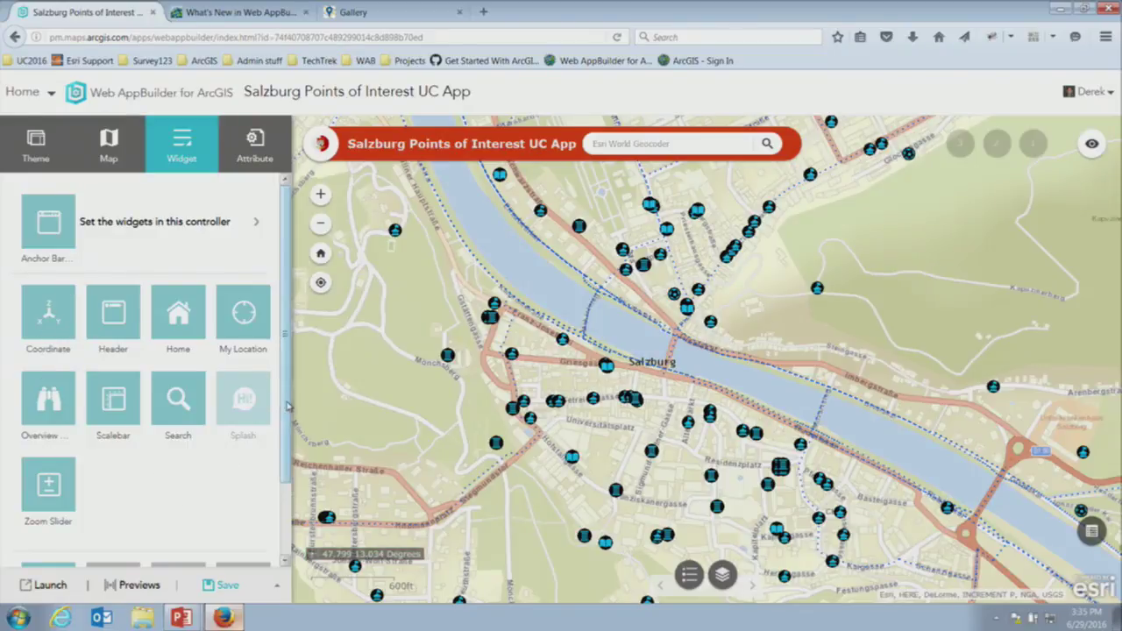
Step: Add a Query widget to the first empty widget placeholder
scroll(288, 496, "down", 2)
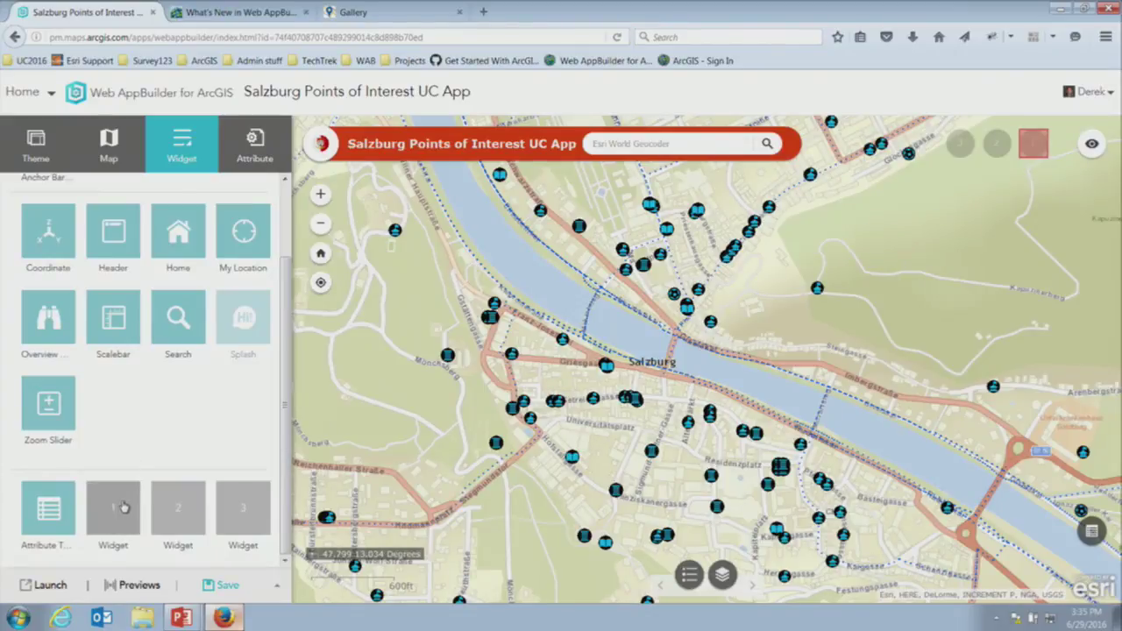
left_click(123, 507)
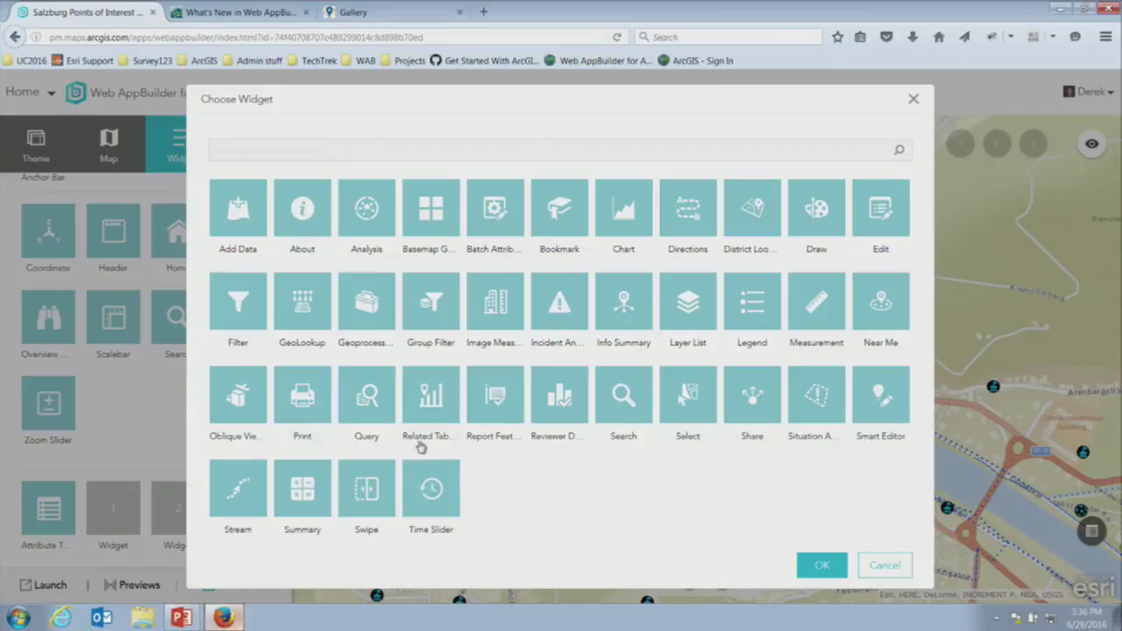
left_click(374, 396)
left_click(824, 567)
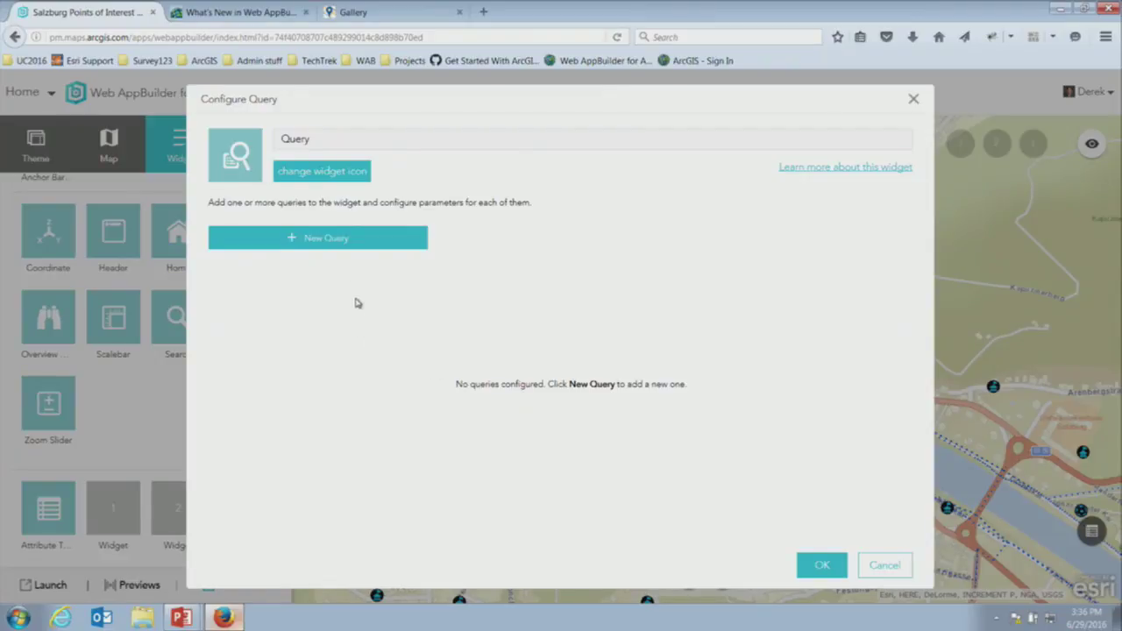
Step: Create a new query that uses the map's Museums layer as its data source
left_click(333, 240)
left_click(334, 242)
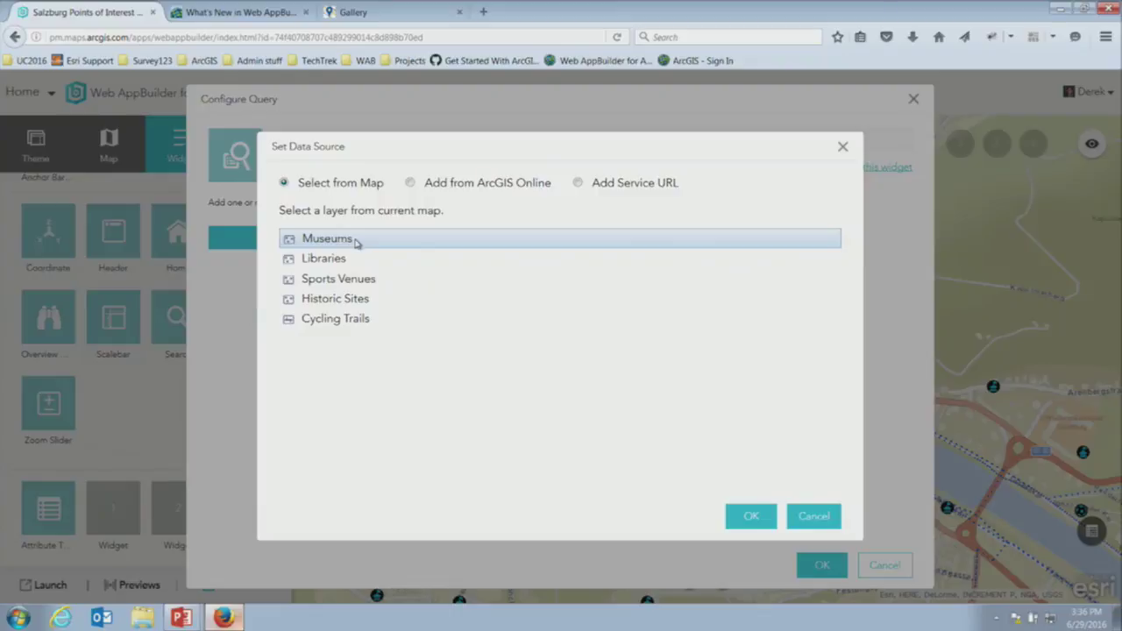
left_click(750, 521)
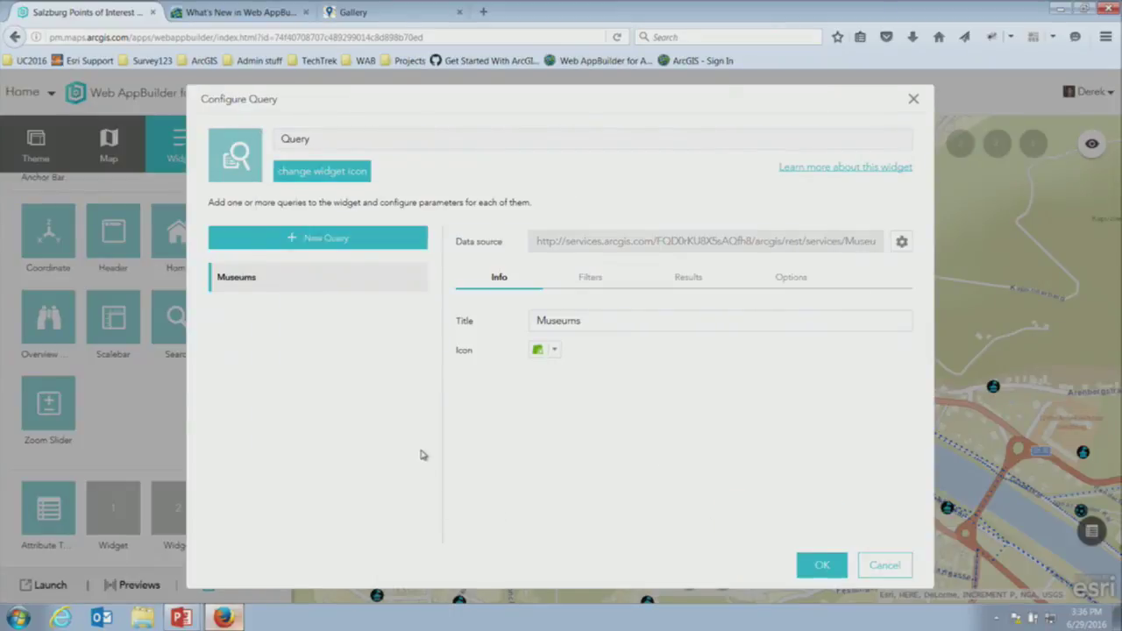
Step: Add a filter expression on the NAME (String) field to the Museums query
left_click(597, 280)
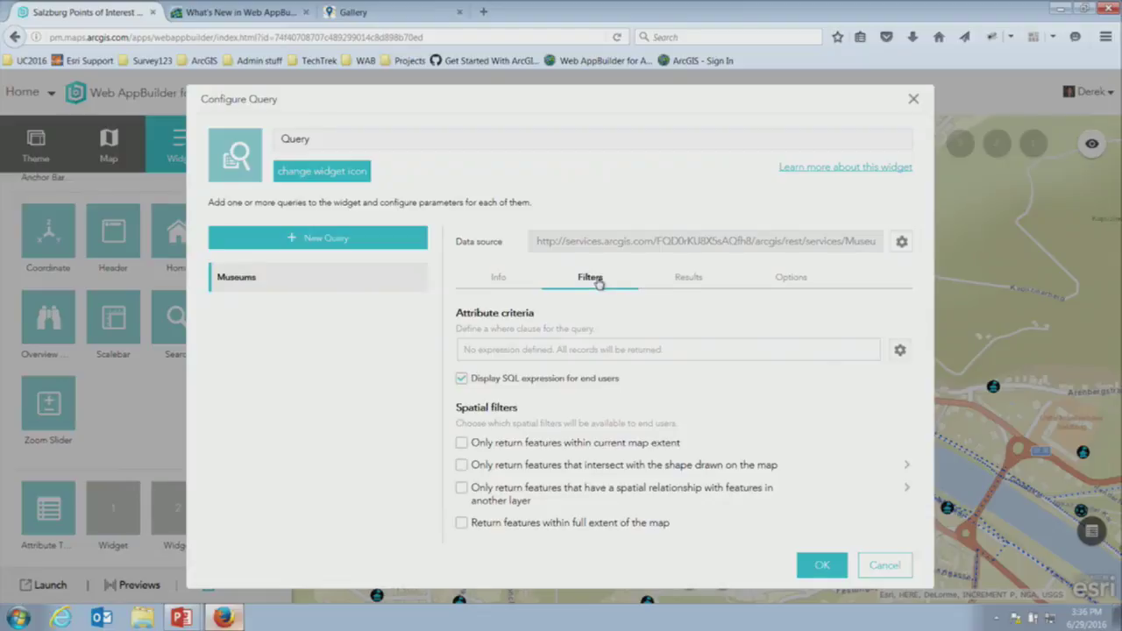
left_click(900, 351)
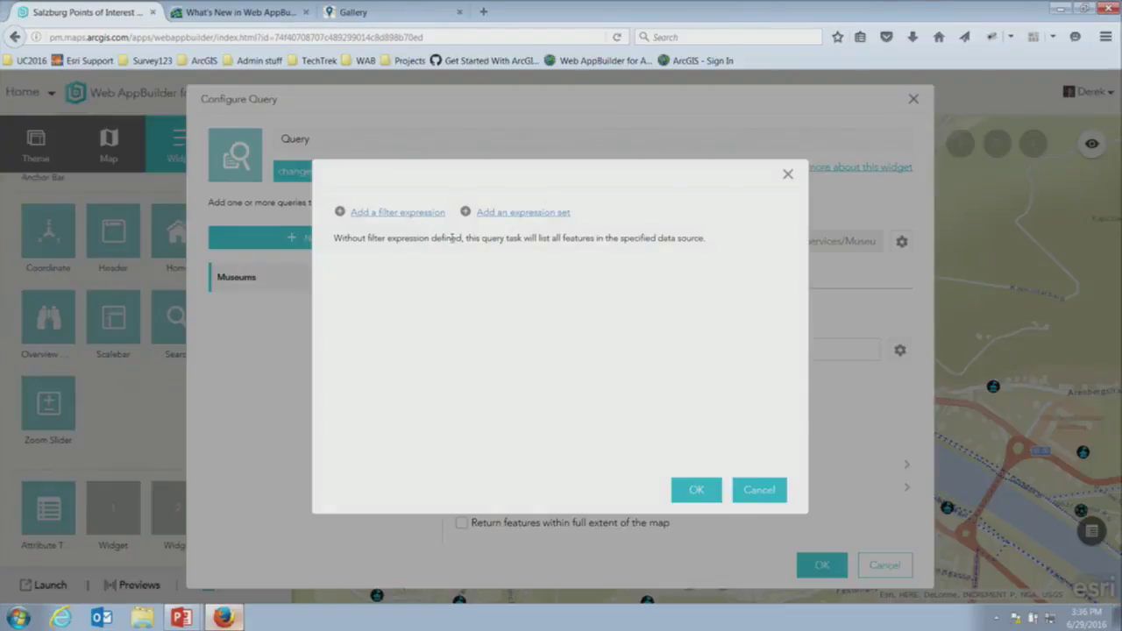
left_click(421, 219)
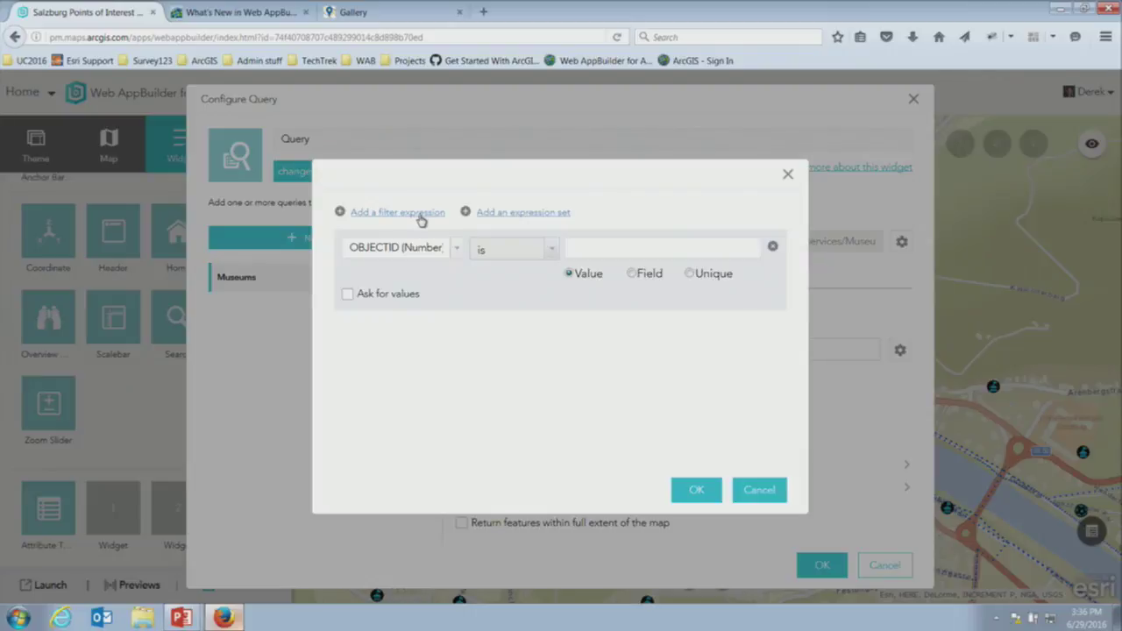
left_click(457, 250)
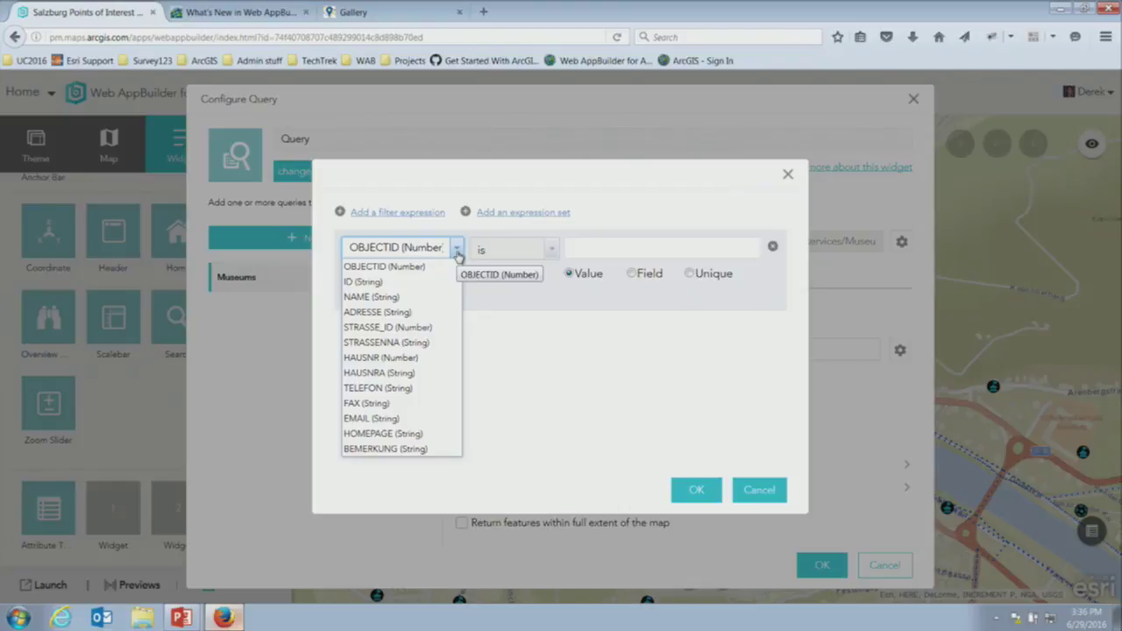
left_click(414, 296)
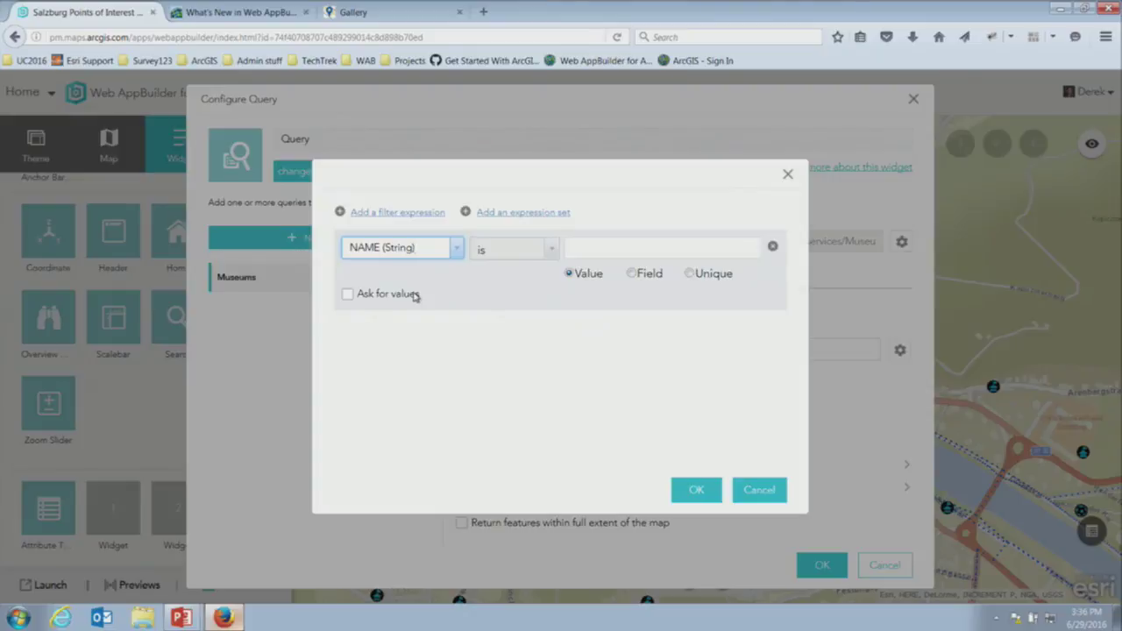
Step: Make the NAME filter ask end users for values from the unique list, and accept the Query widget's configuration
left_click(349, 298)
left_click(692, 274)
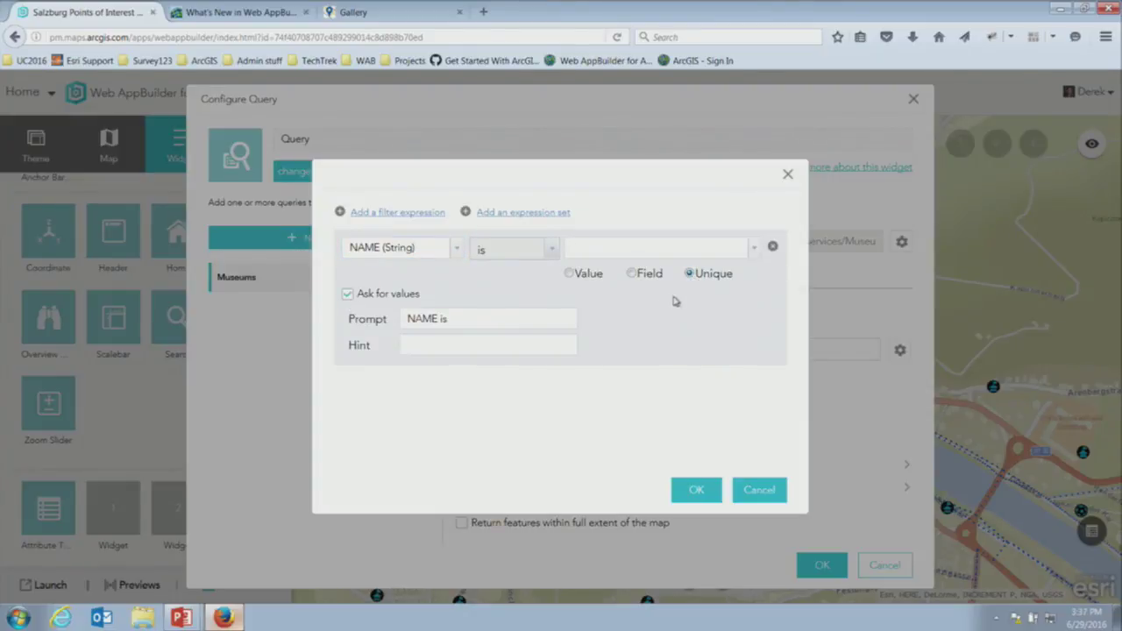
left_click(757, 251)
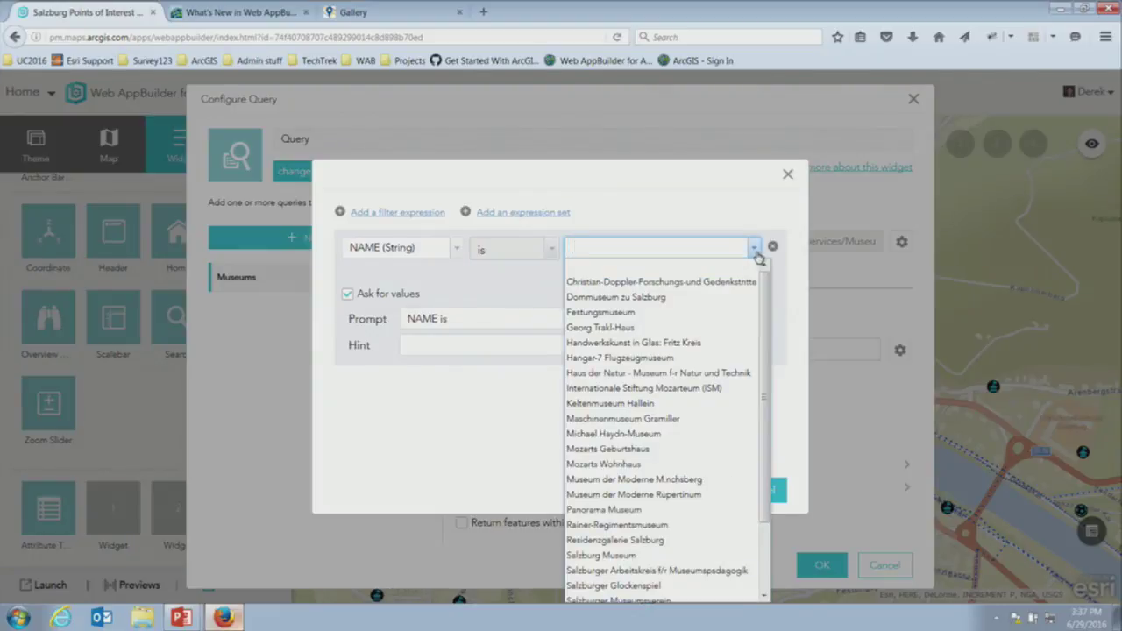
left_click(798, 286)
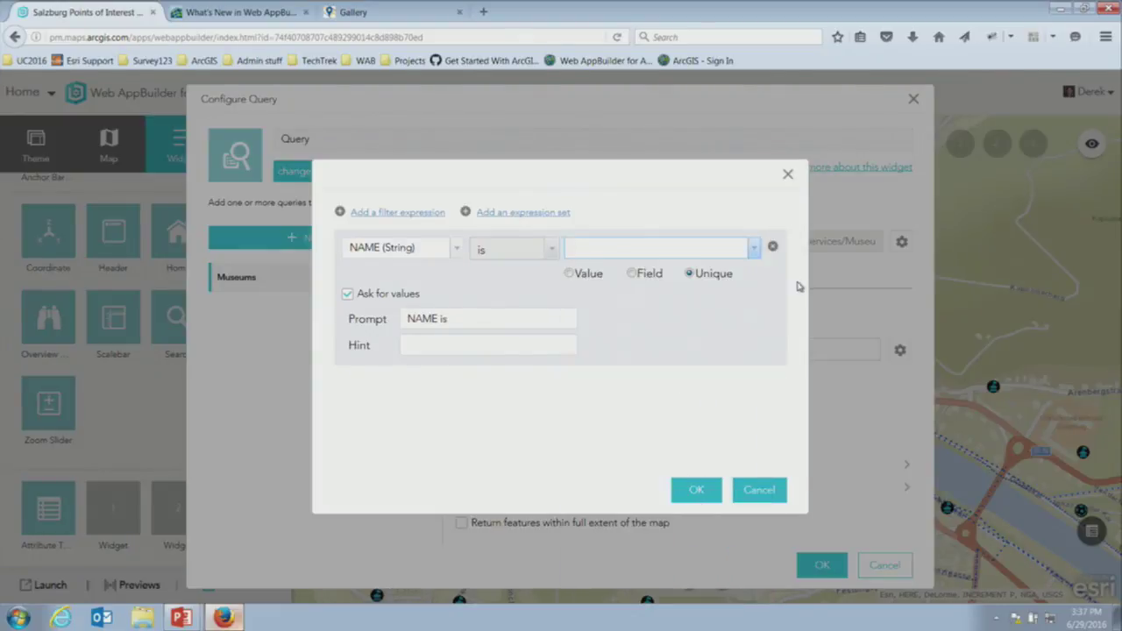
left_click(711, 491)
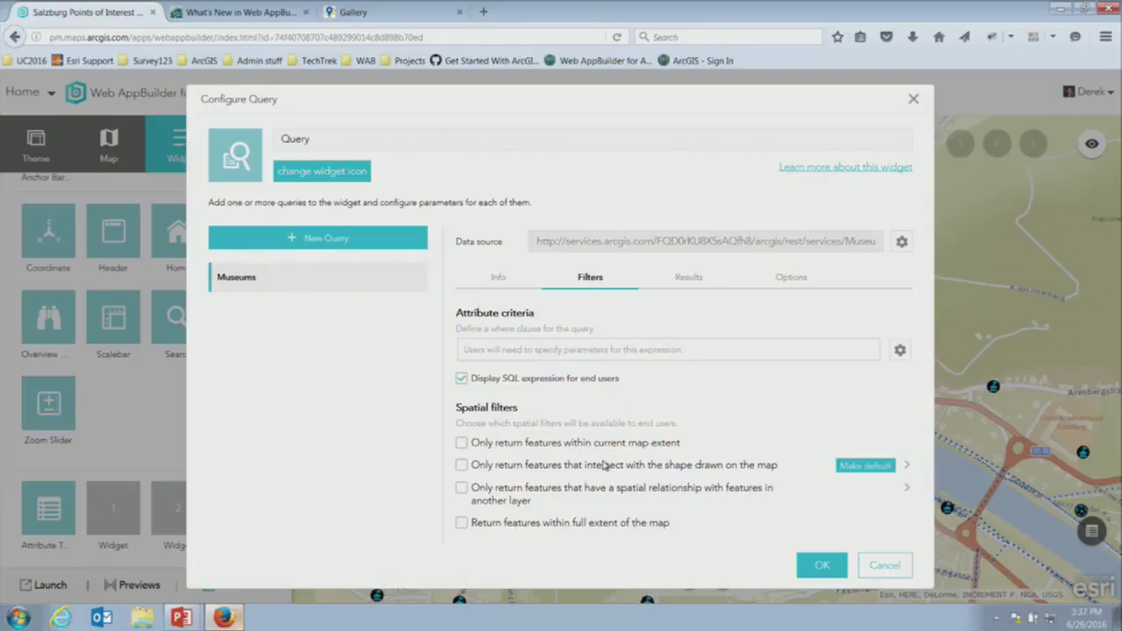
left_click(821, 567)
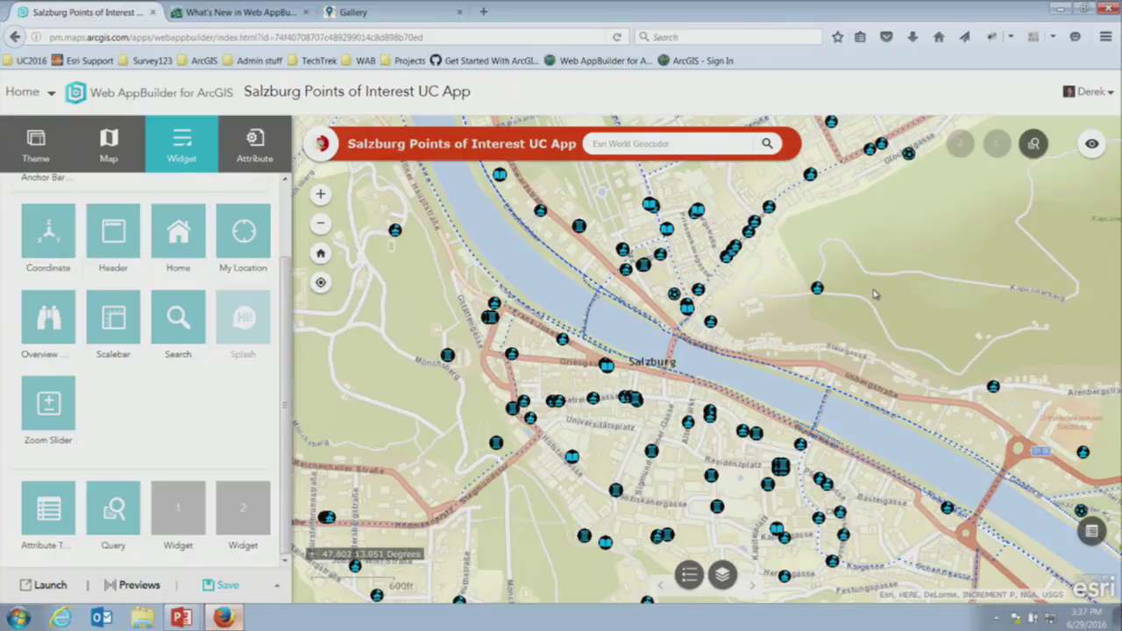
Step: Test the Query widget by running the Museums query for the Handwerkskunst in Glas museum
left_click(1033, 146)
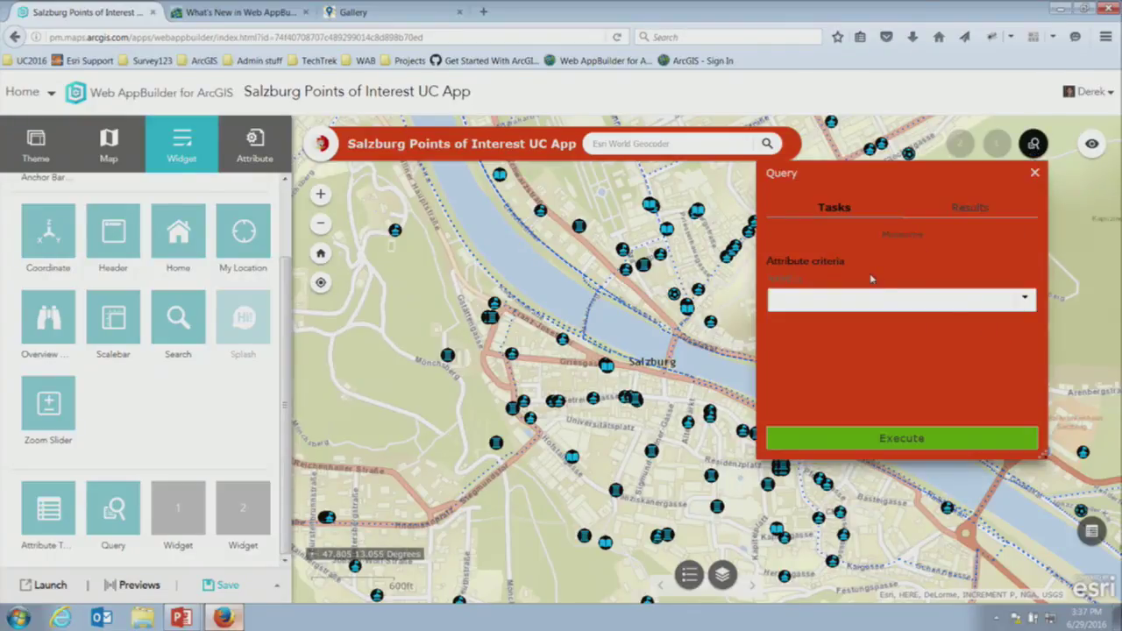
left_click(1025, 305)
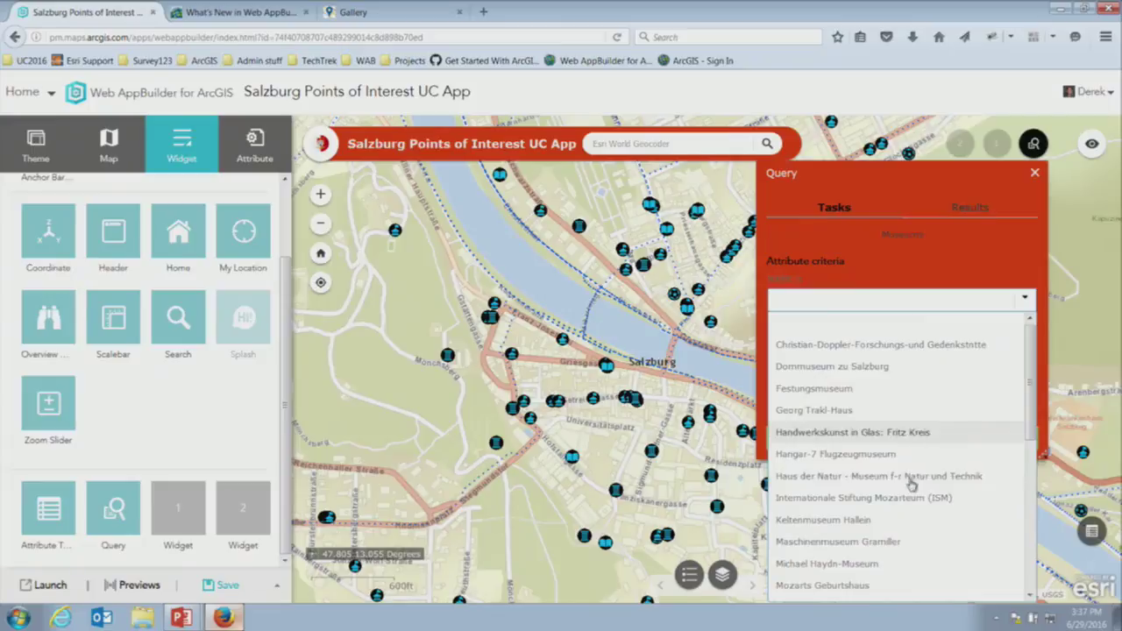
left_click(911, 438)
left_click(914, 442)
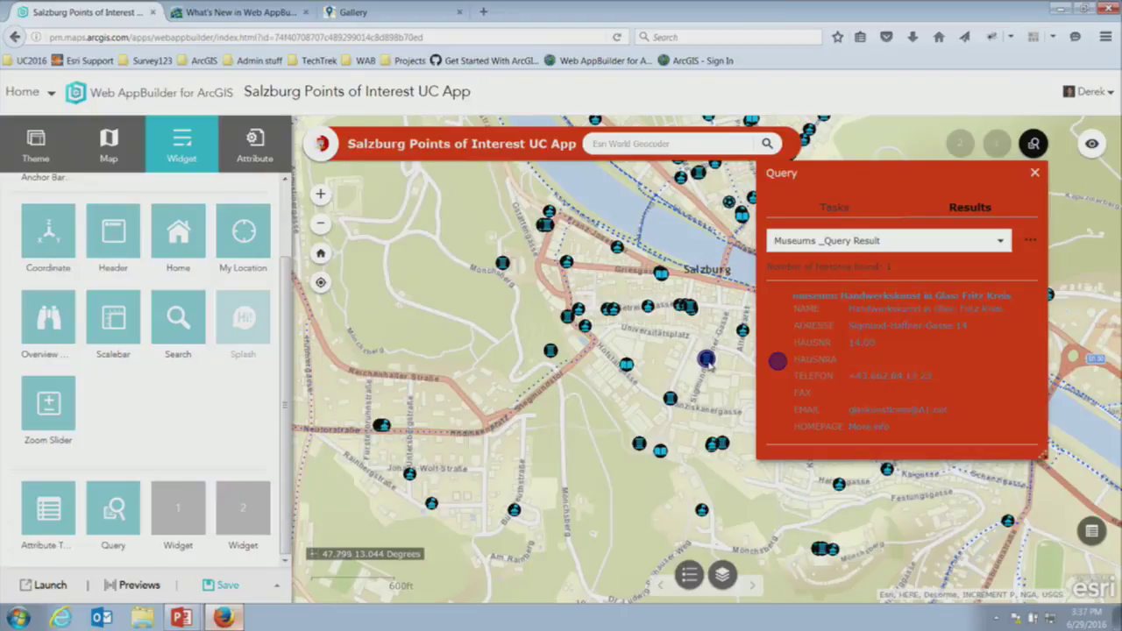
Step: Review both pop-up records of the queried museum on the map and close the pop-up
left_click(708, 363)
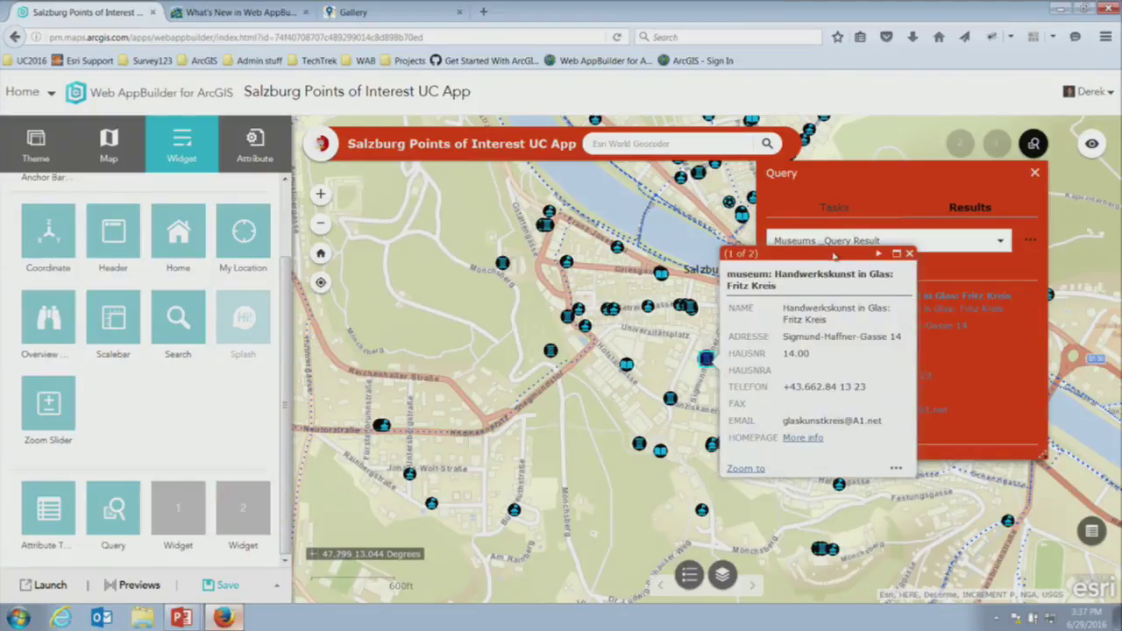
left_click(878, 253)
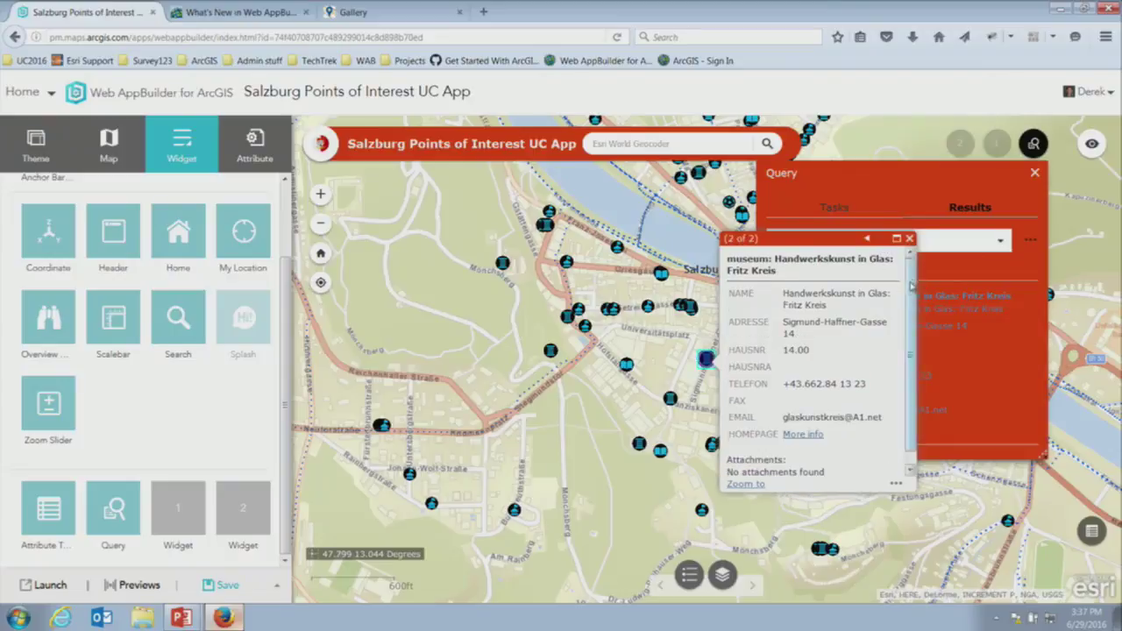
scroll(911, 339, "down", 1)
left_click(909, 238)
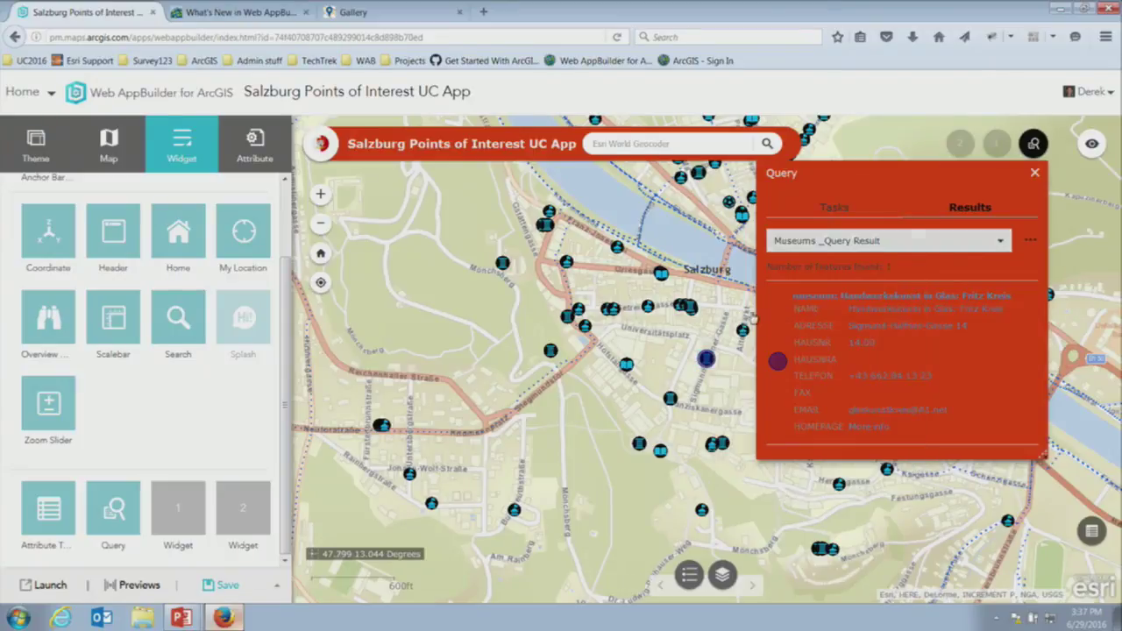
Step: View the pop-up details and photo of the Museum der Moderne Rupertinum, and close the pop-up and the Query widget
left_click(673, 403)
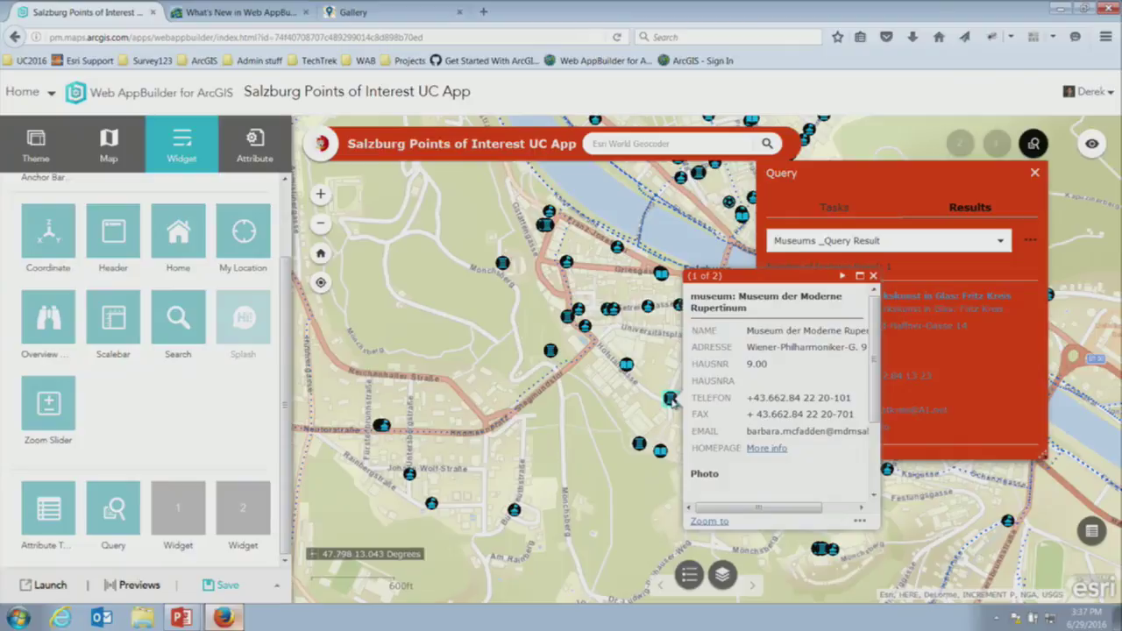
scroll(863, 421, "down", 2)
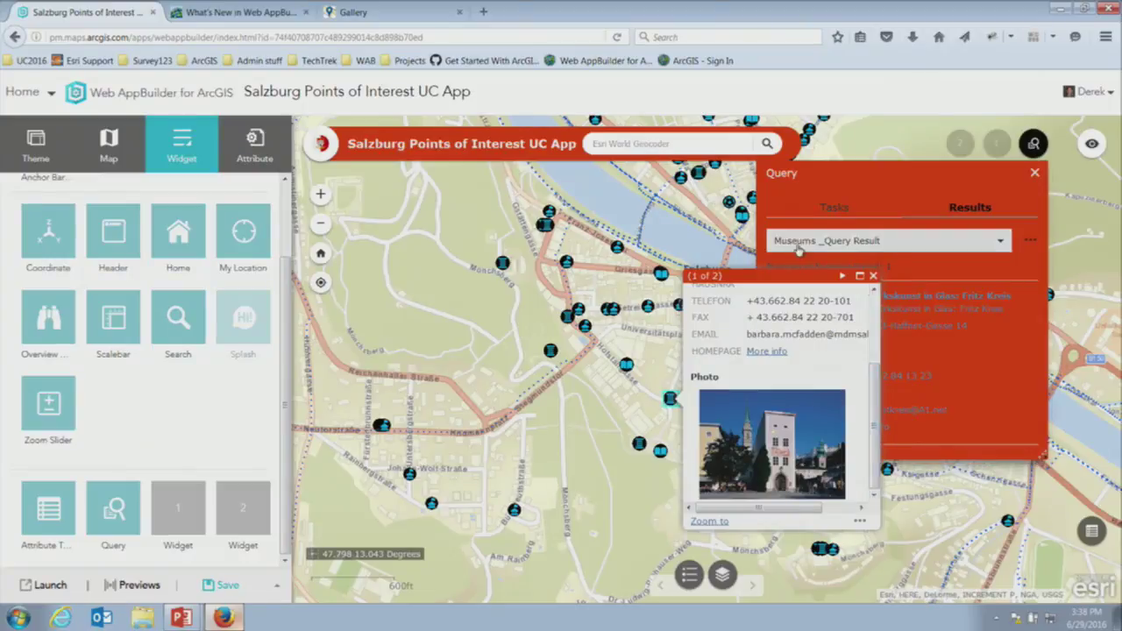
left_click(873, 276)
left_click(1035, 175)
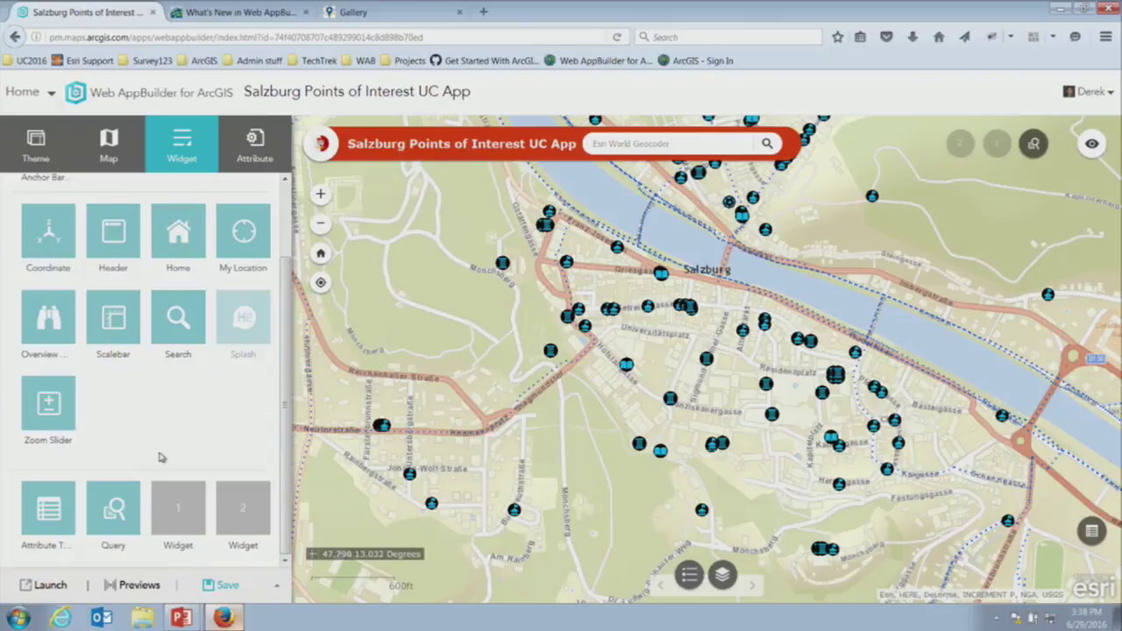
Step: Add a Near Me widget to the next empty widget placeholder
left_click(175, 513)
left_click(880, 307)
left_click(822, 567)
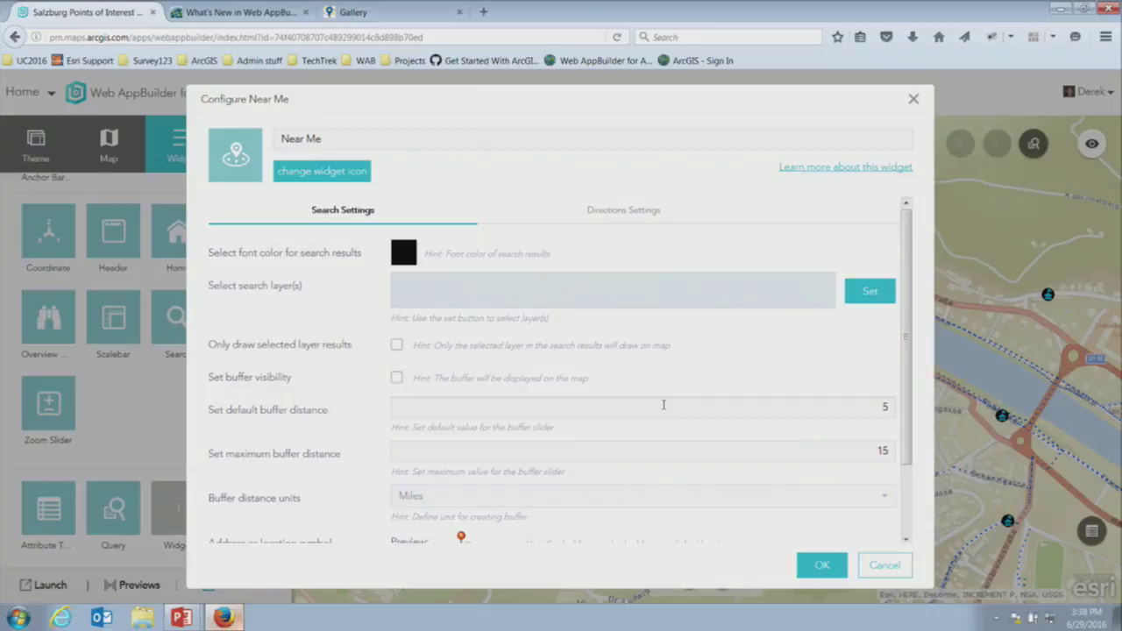
Step: Include the Museums and Libraries layers in the Near Me widget's search layers
left_click(870, 296)
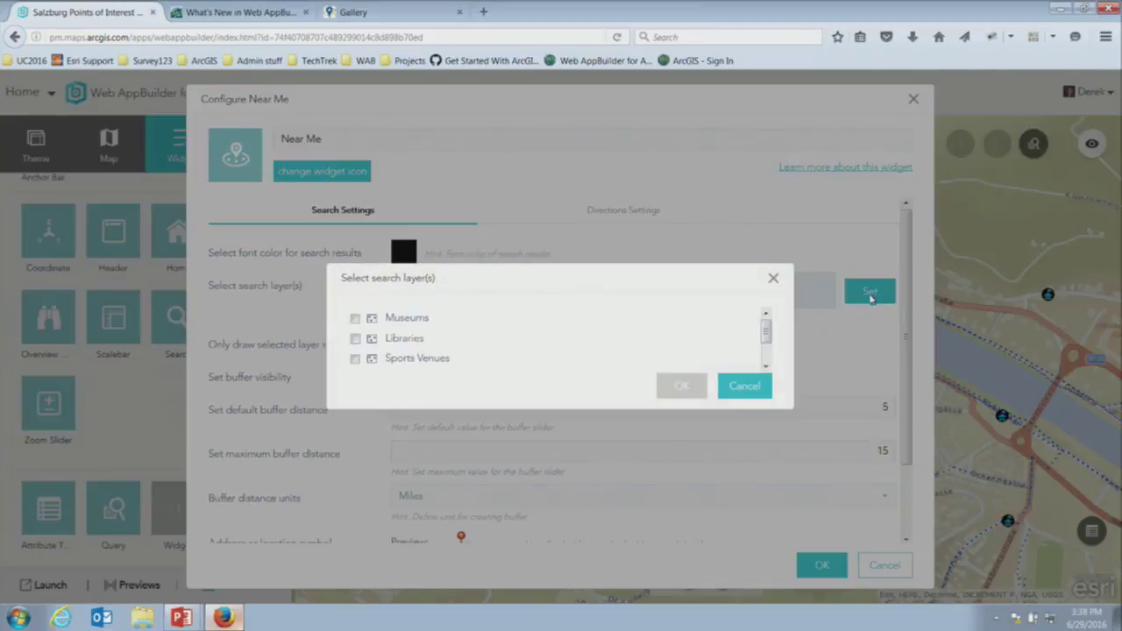
left_click(355, 318)
left_click(355, 339)
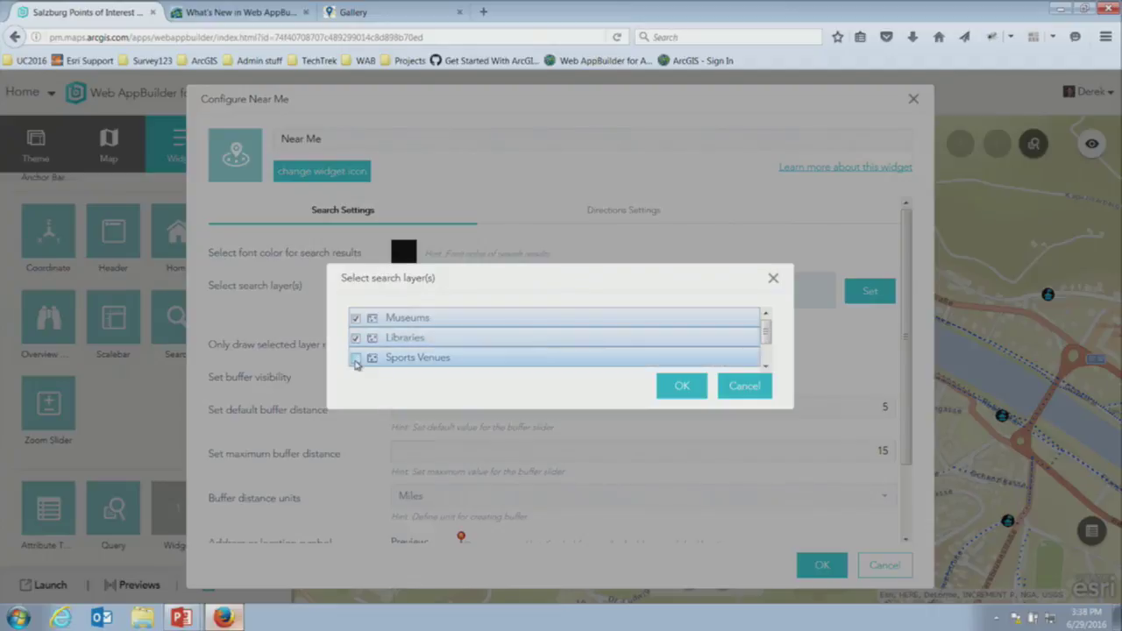
left_click(679, 385)
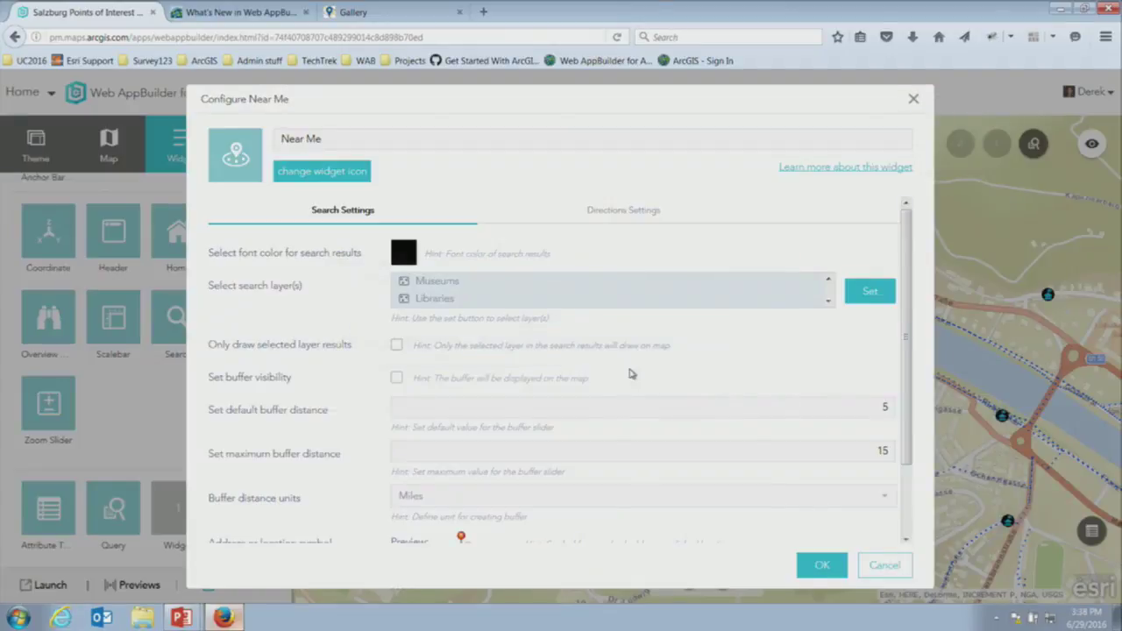
Step: Turn on buffer visibility for Near Me and give the buffer a light green symbol with about 50% transparency
left_click(396, 377)
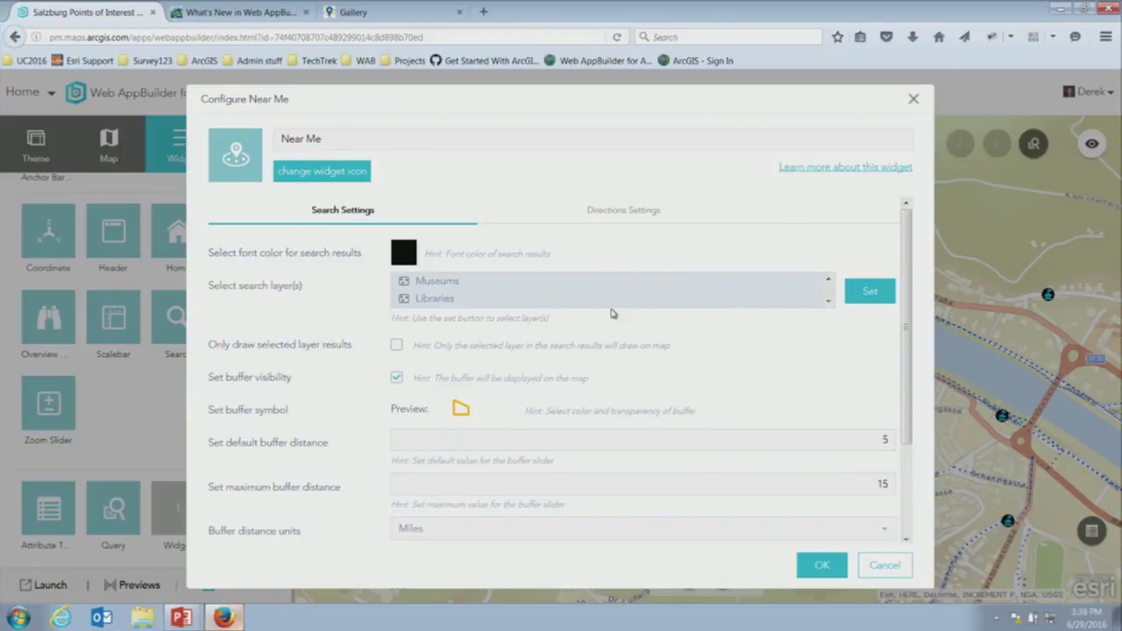
left_click(461, 409)
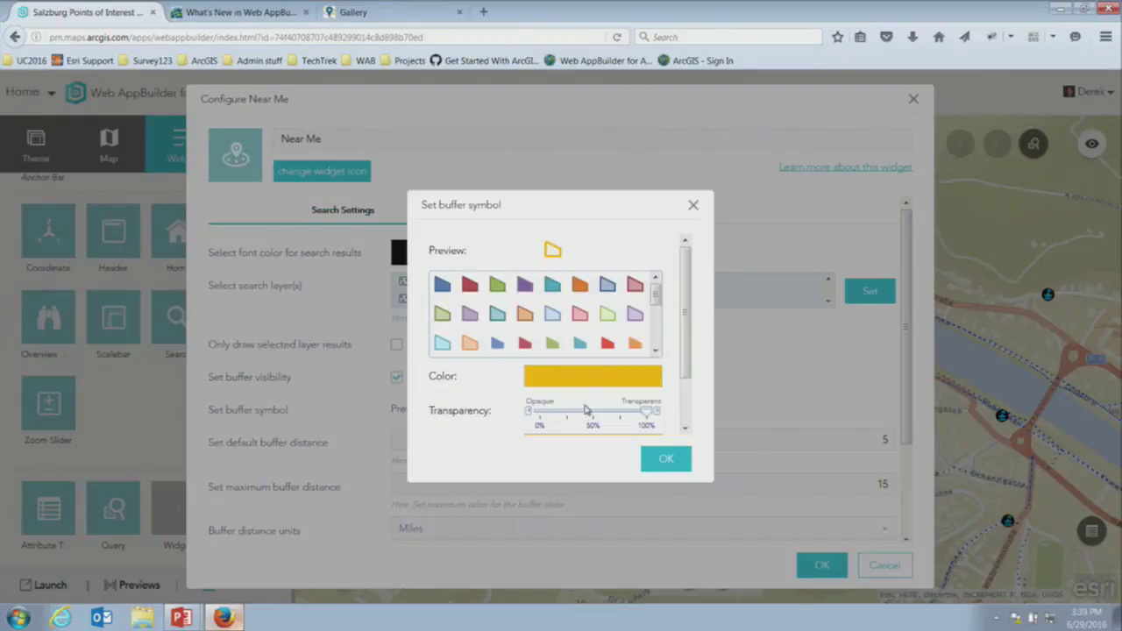
left_click(608, 313)
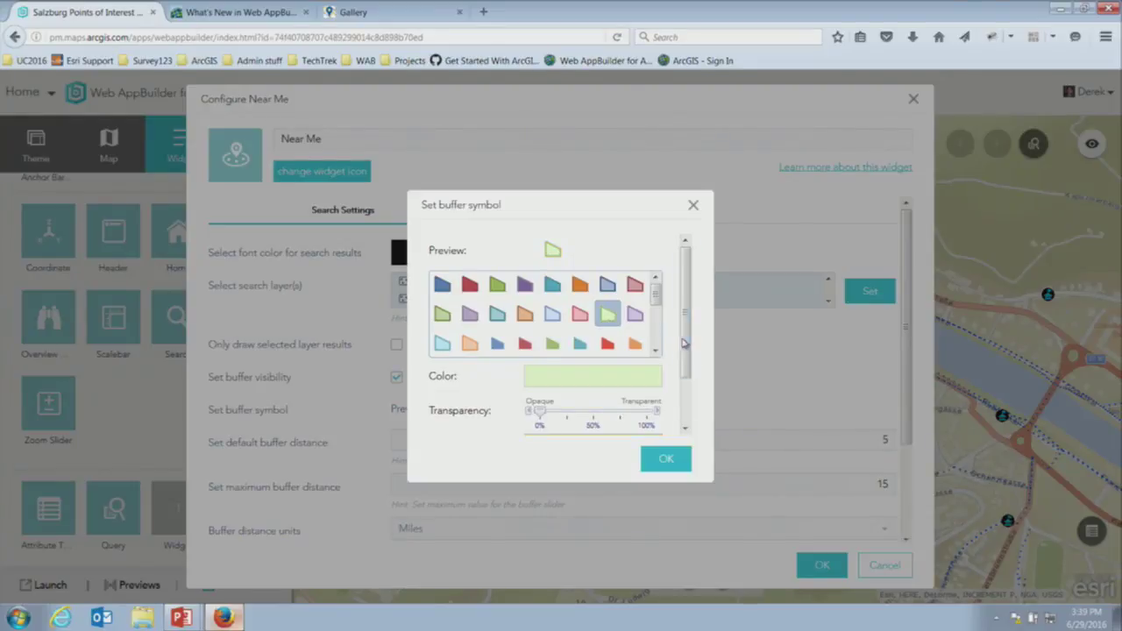
scroll(682, 347, "down", 1)
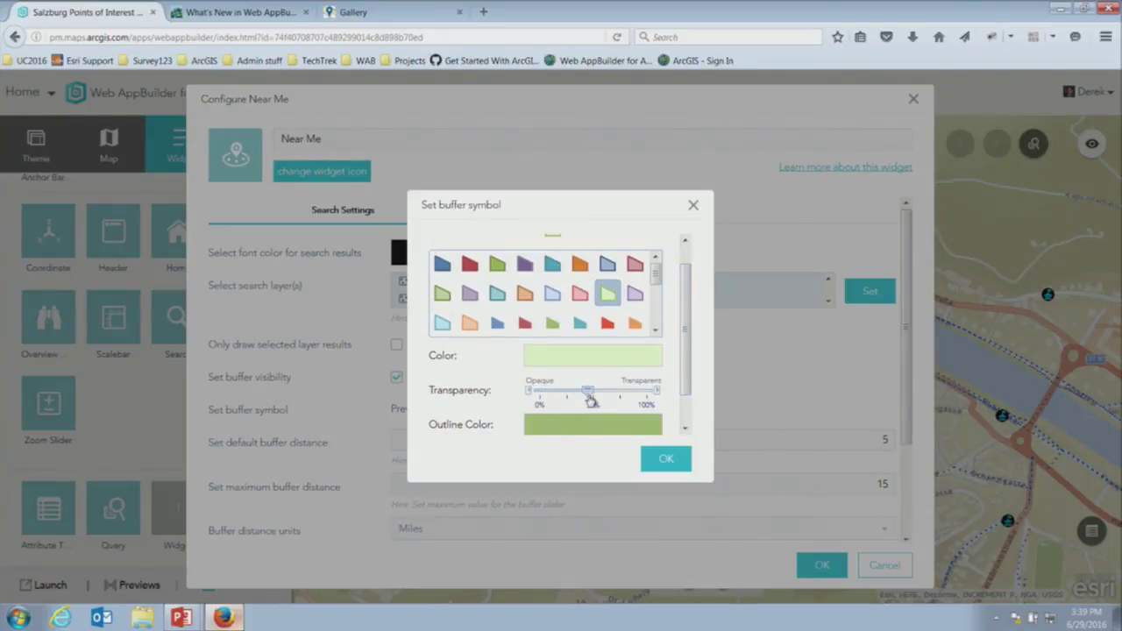
left_click(667, 460)
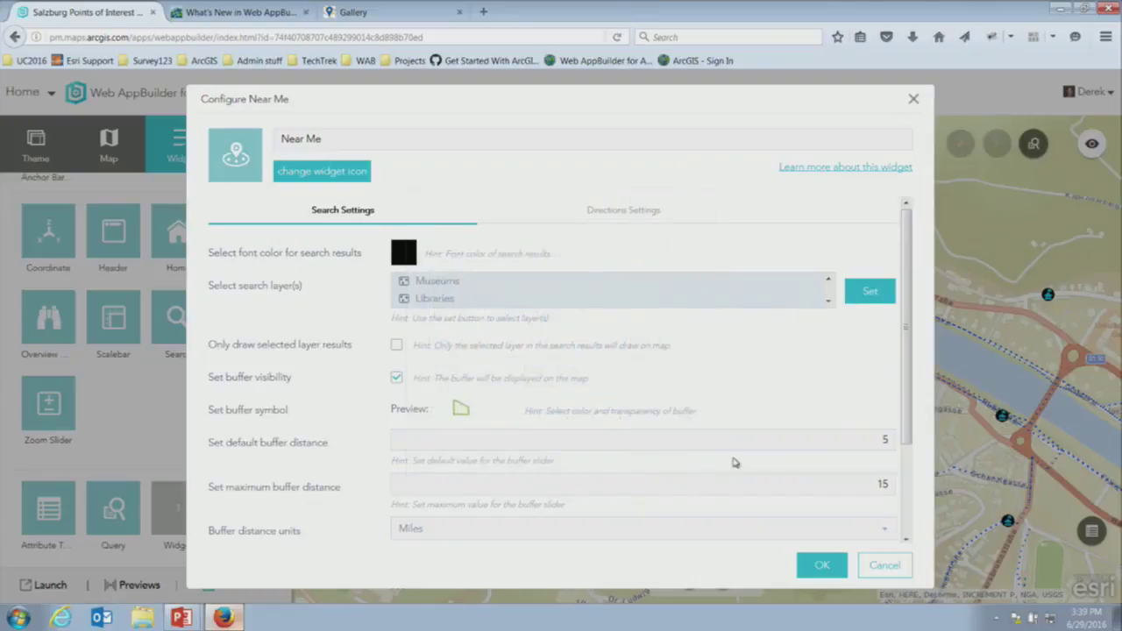
Step: Set the Near Me default buffer distance to 0.5, the maximum to 1 and the units to Kilometers, and apply the configuration
left_click_drag(913, 398, 899, 462)
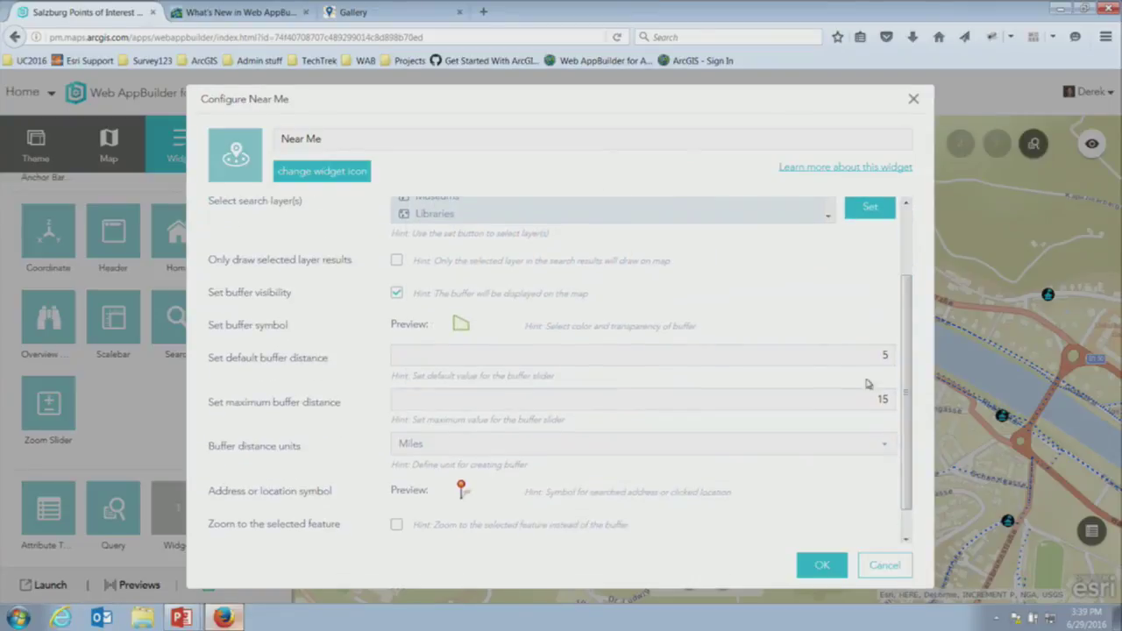
left_click(881, 356)
double_click(884, 355)
type("0.5")
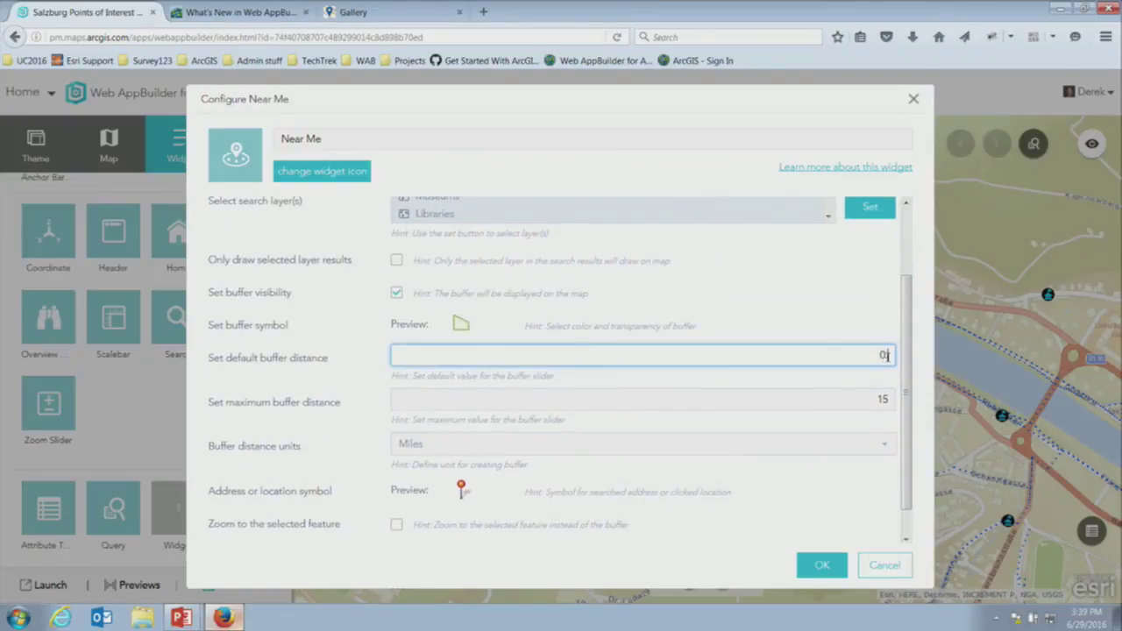
double_click(881, 400)
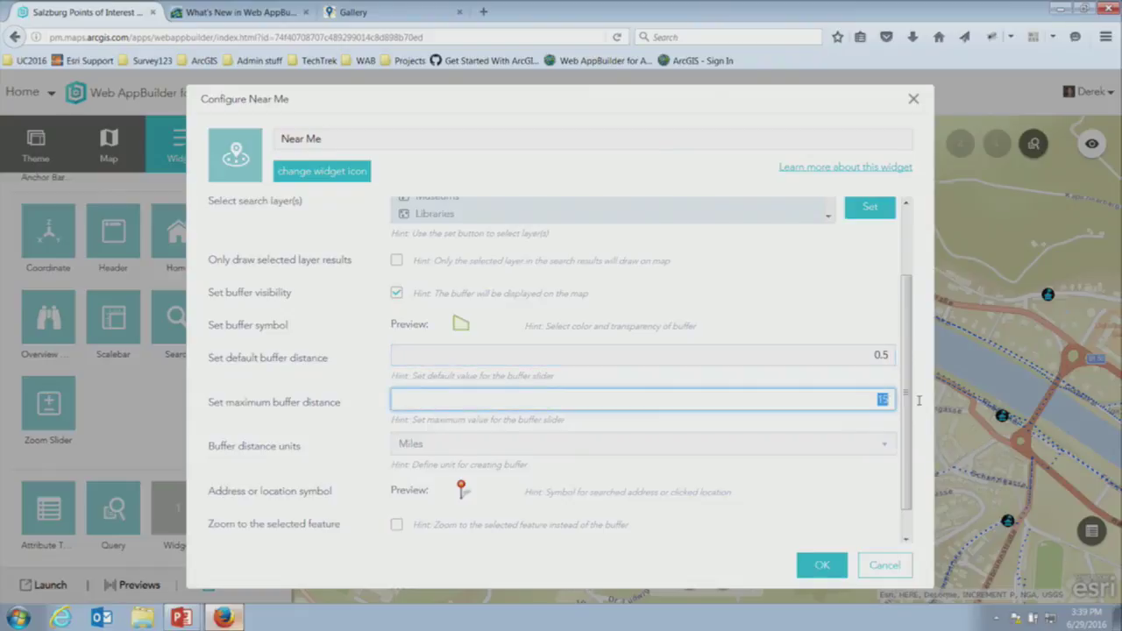
type("1")
left_click(881, 448)
left_click(773, 482)
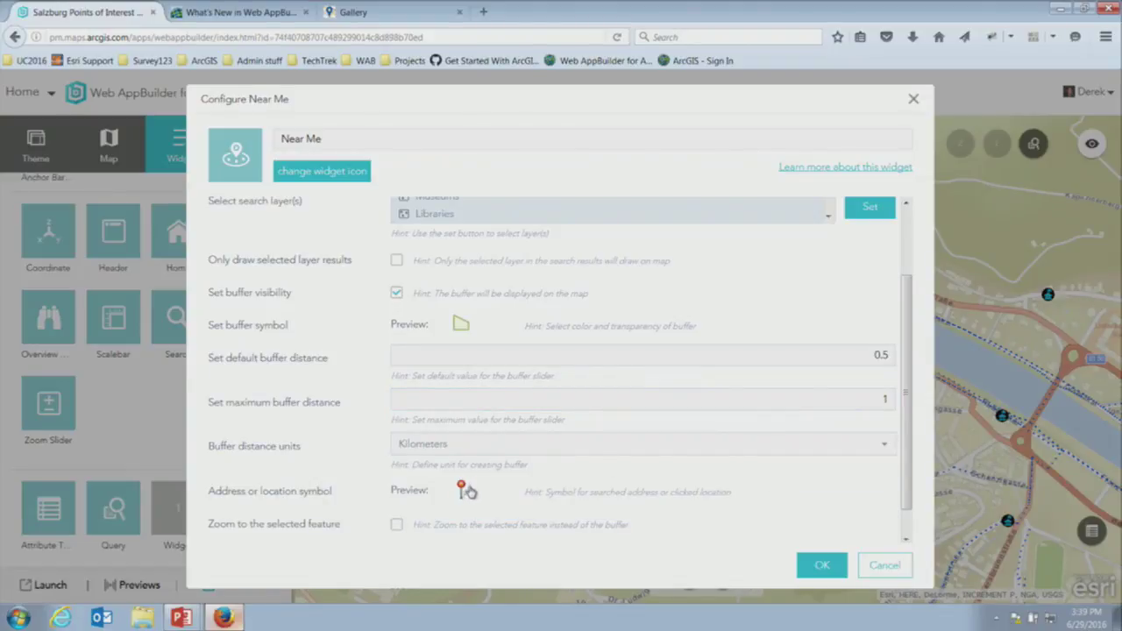
left_click(834, 574)
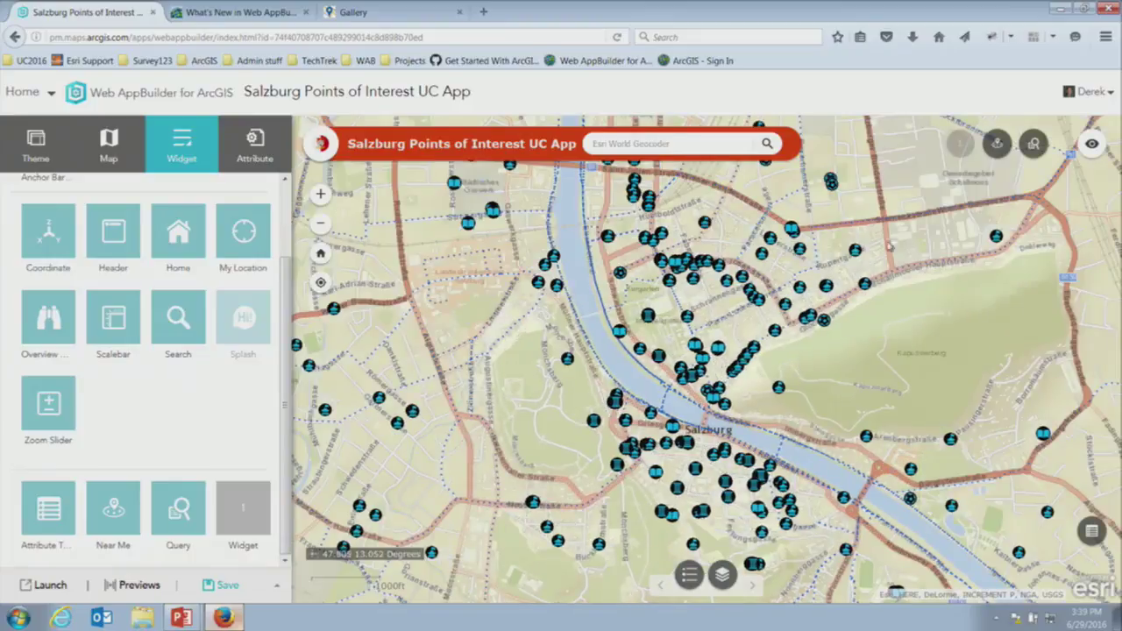
Step: Test the Near Me widget by setting a location on the map and listing the nearby Libraries, and close the widget and pop-up
left_click(996, 144)
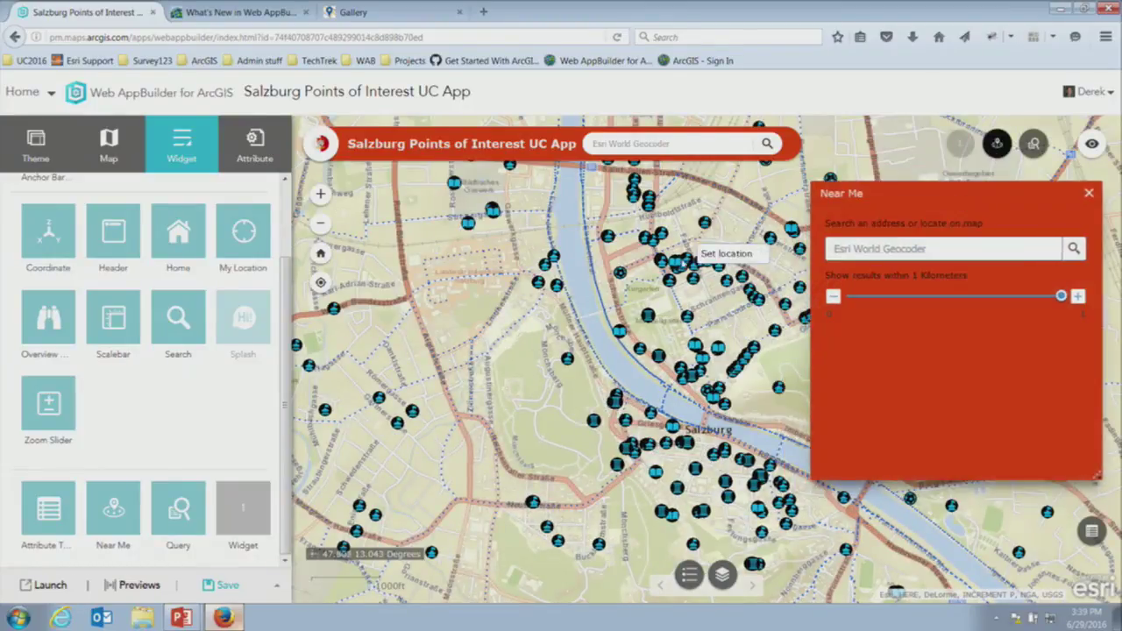
left_click(634, 261)
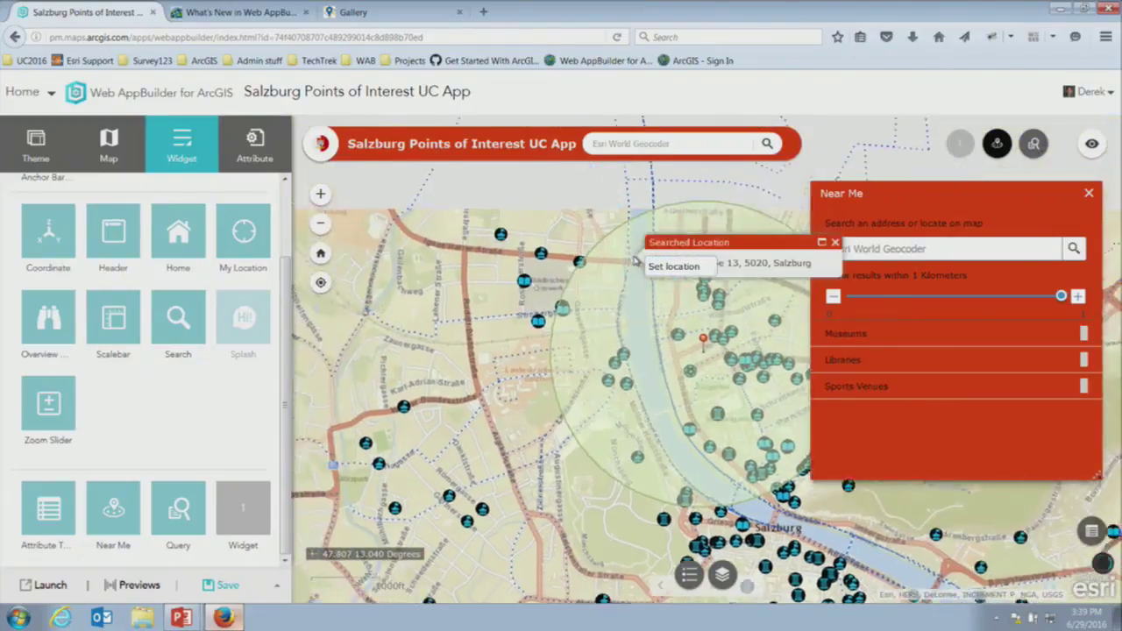
left_click_drag(927, 190, 476, 207)
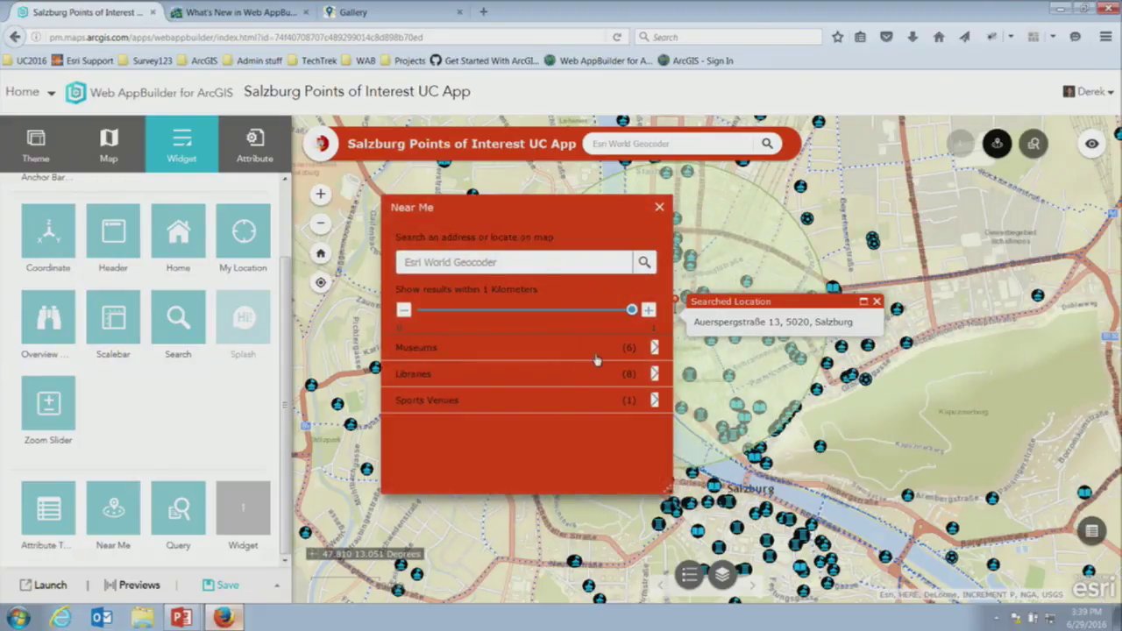
left_click(654, 374)
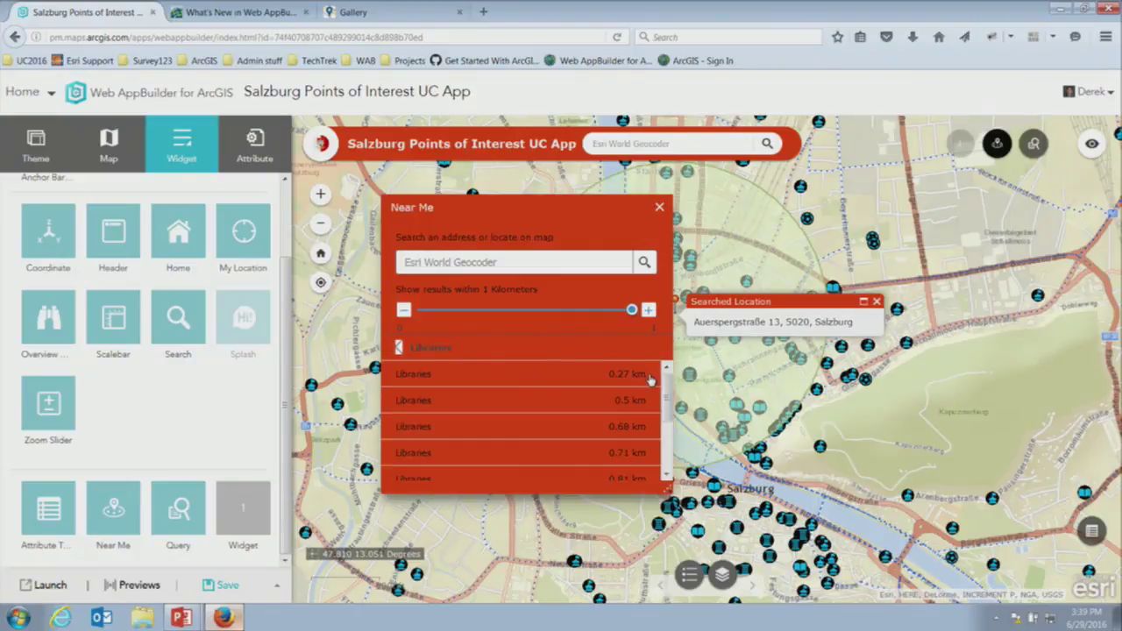
mouse_move(669, 404)
left_mouse_down()
mouse_move(669, 424)
mouse_move(672, 404)
left_mouse_up()
left_click(659, 207)
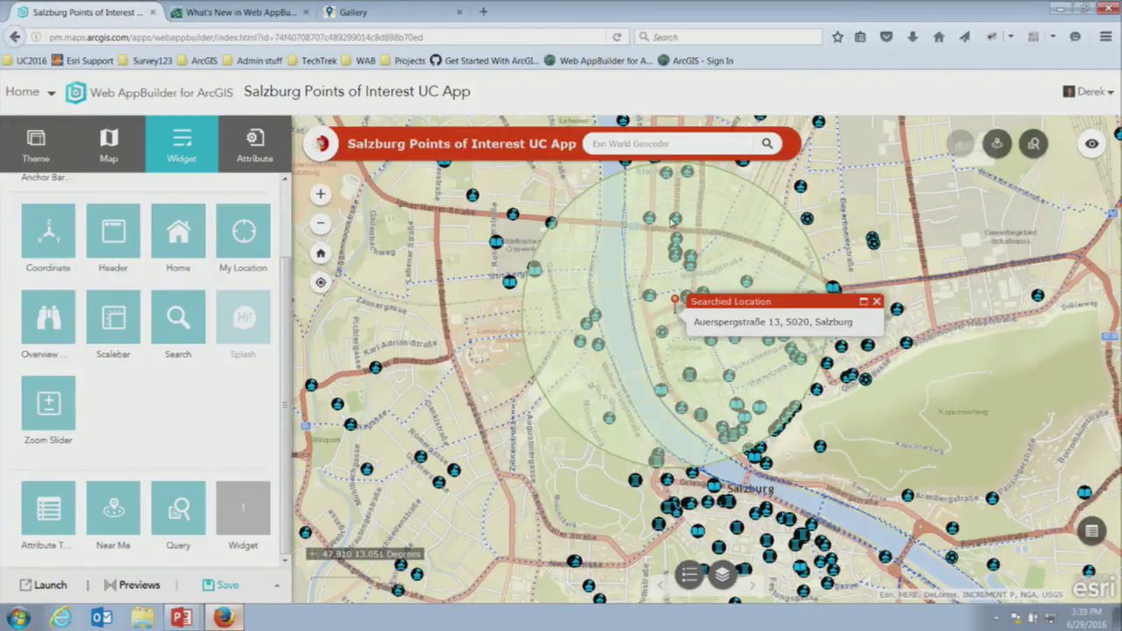
left_click(876, 302)
Step: Add a Share widget to the remaining empty widget placeholder and accept its default configuration
left_click(251, 521)
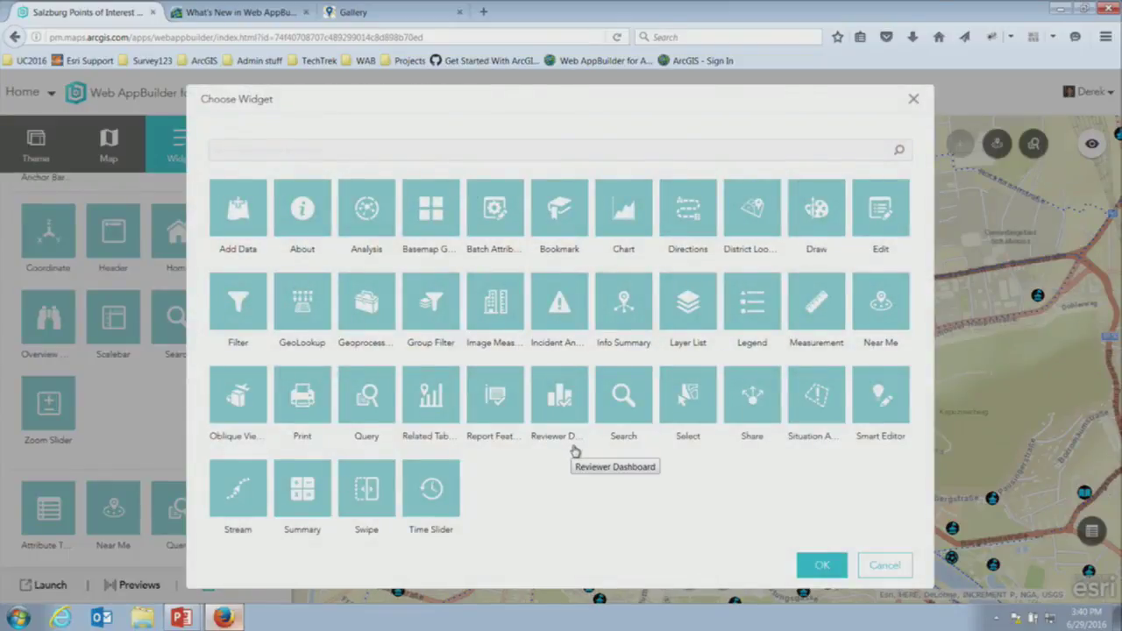
left_click(753, 407)
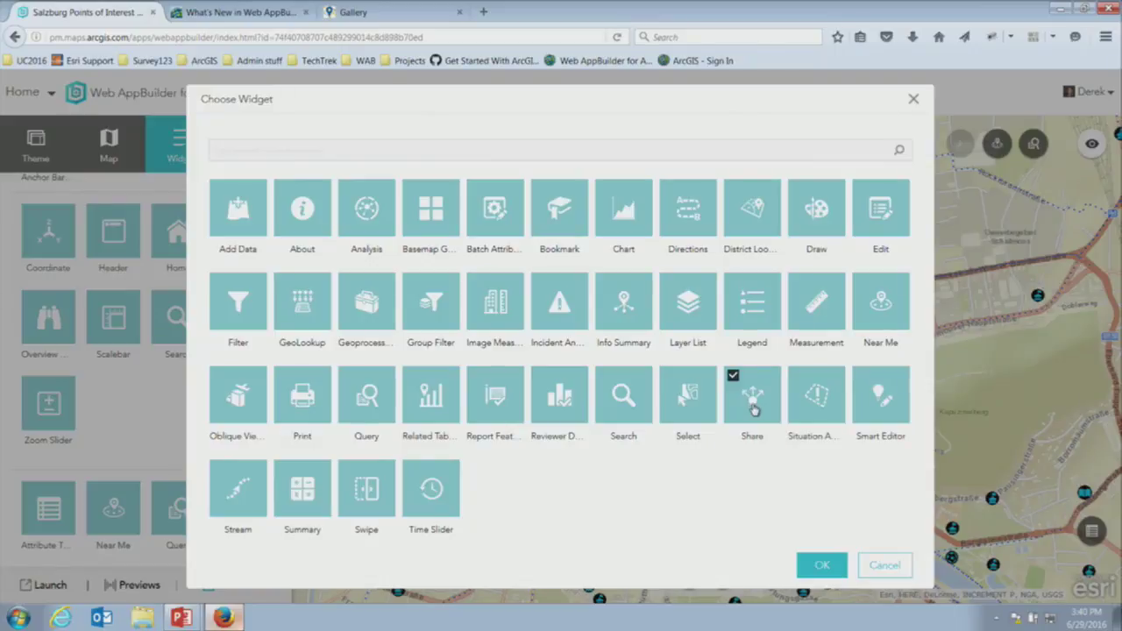
left_click(828, 568)
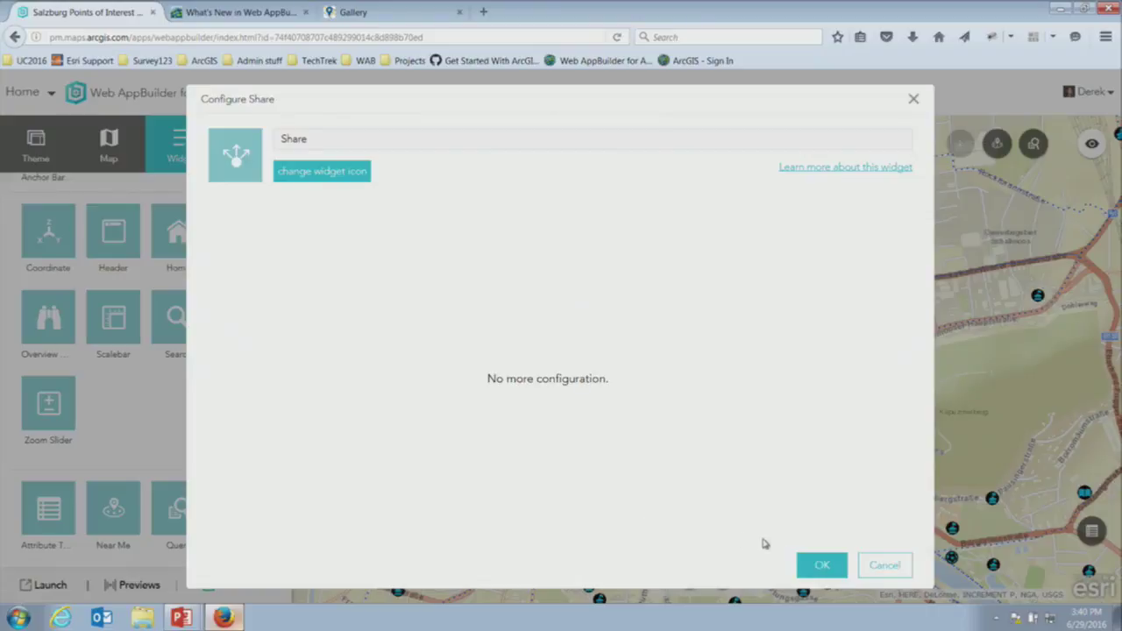
left_click(805, 561)
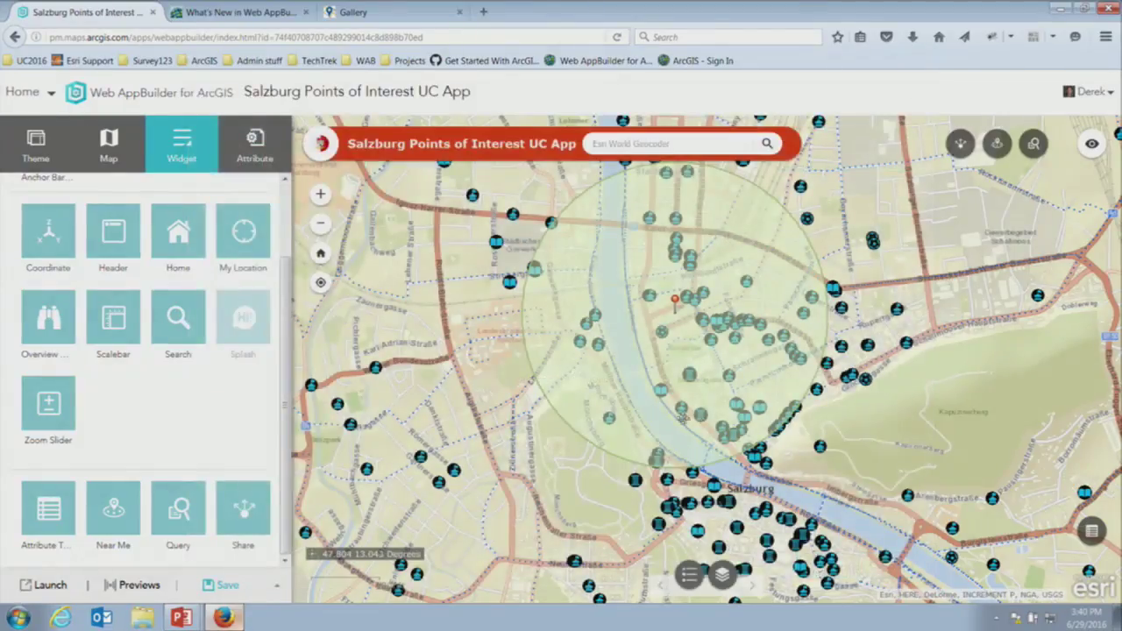
Step: Examine the Share widget's app link, website embed code and embed size options, and close the widget
left_click_drag(713, 415, 668, 419)
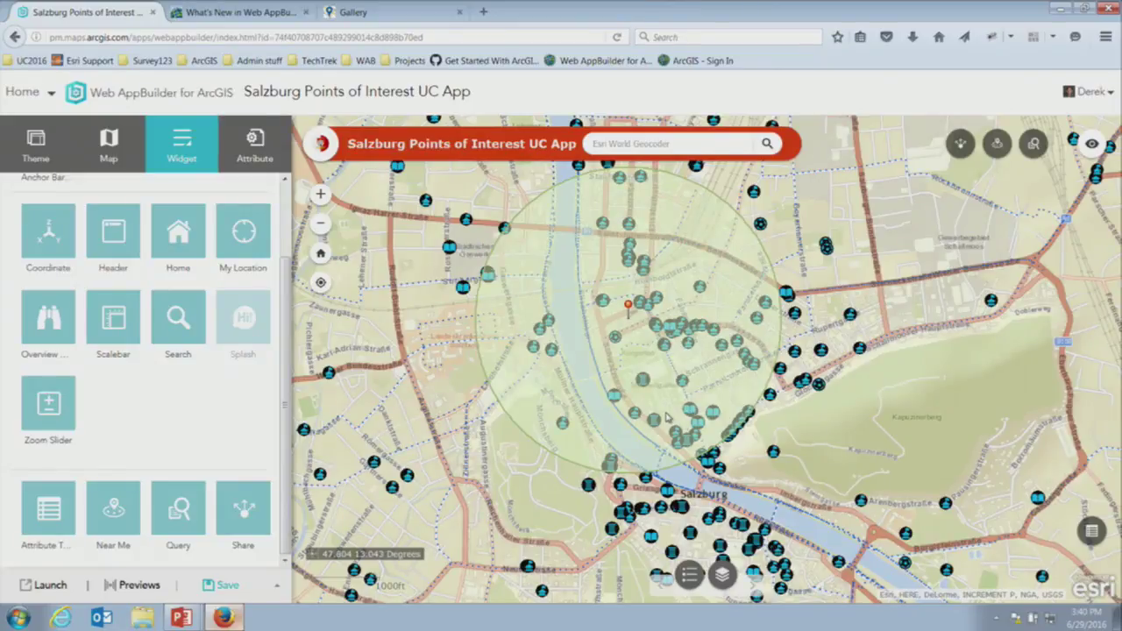
left_click(961, 144)
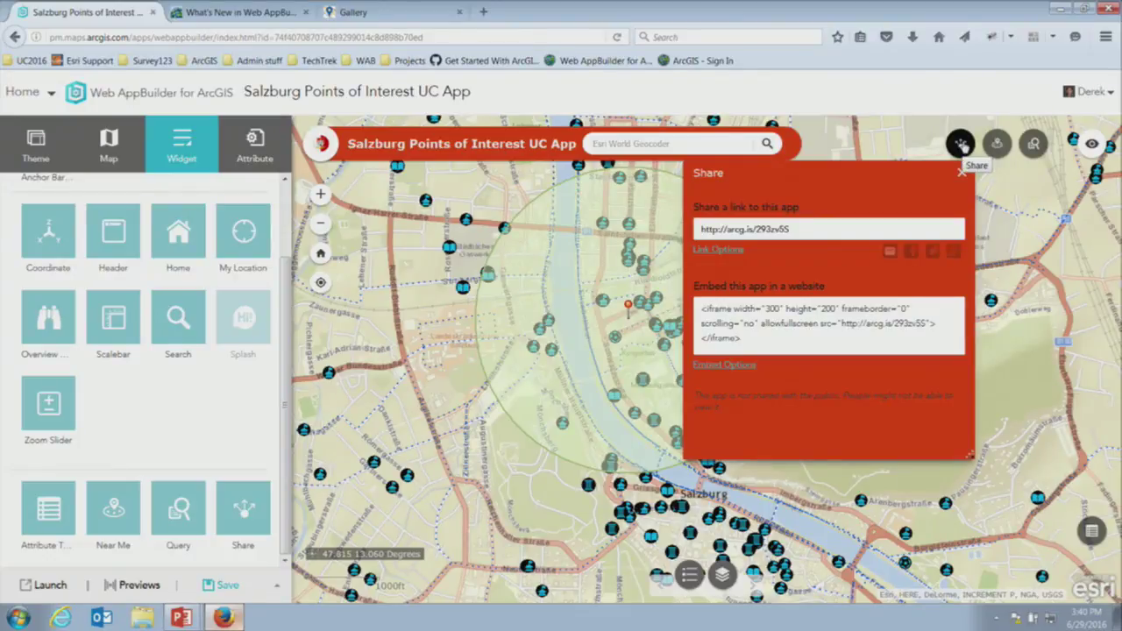
left_click_drag(826, 231, 680, 240)
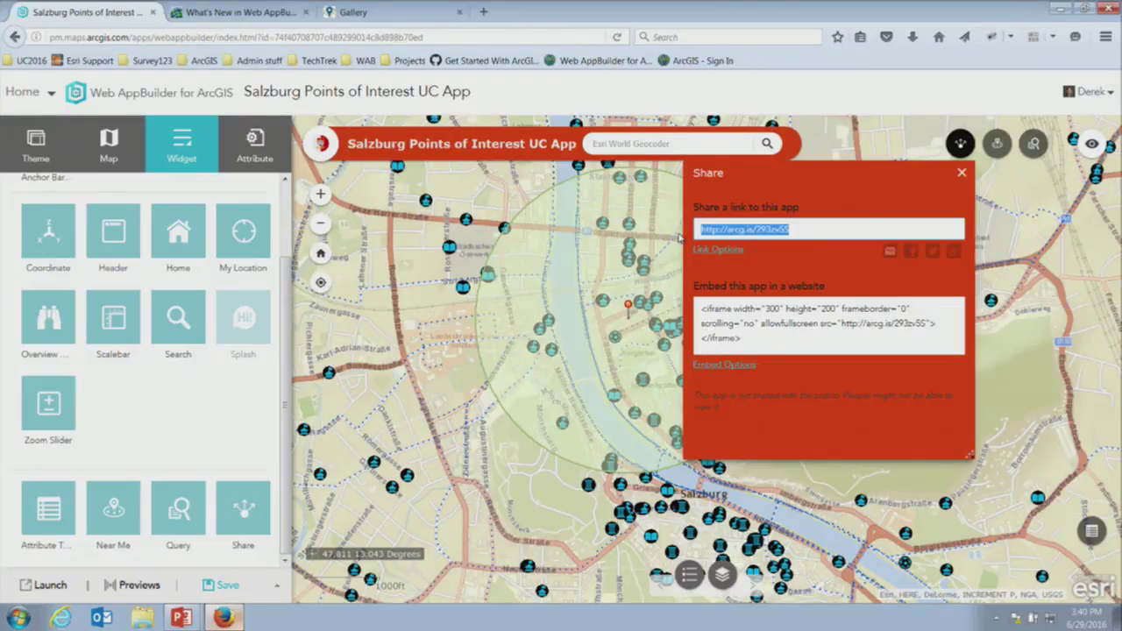
left_click_drag(745, 341, 699, 316)
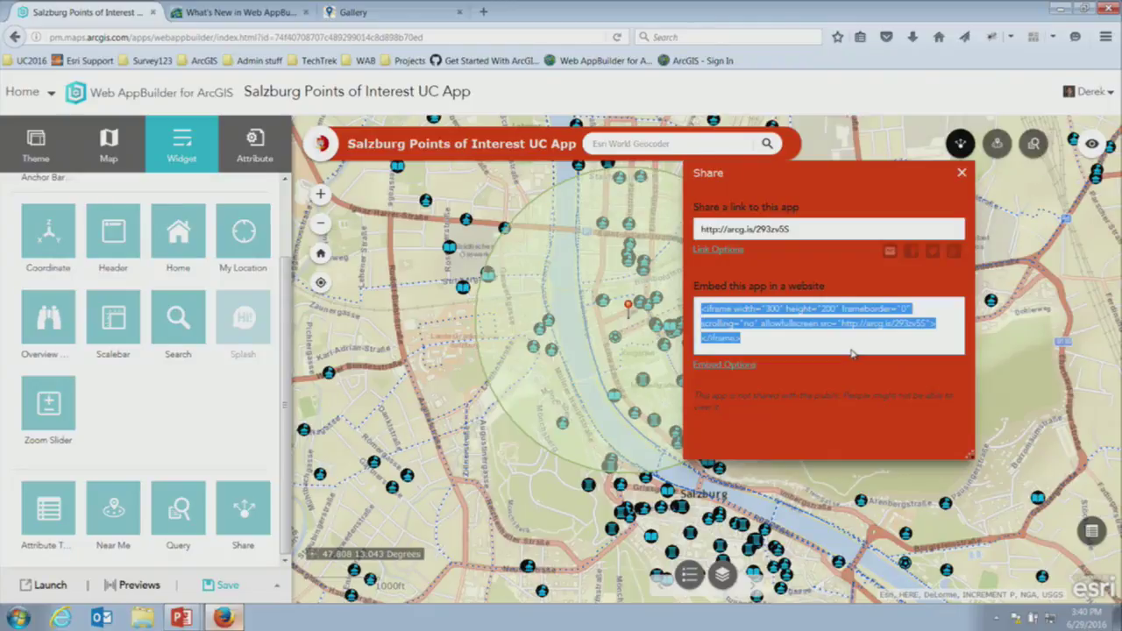
left_click(750, 366)
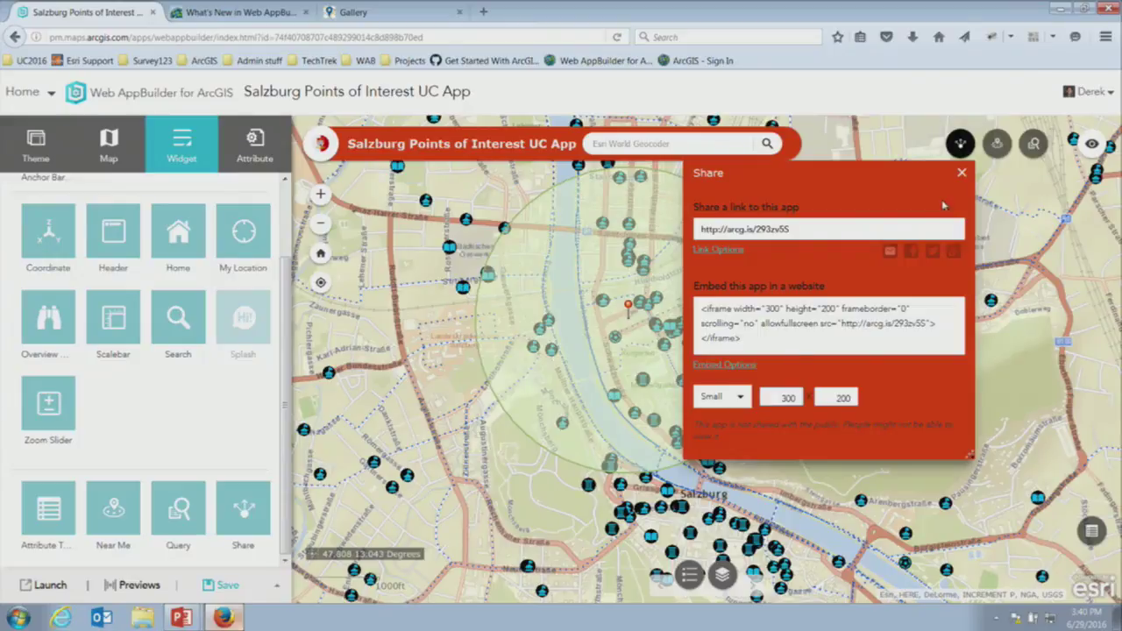
left_click(962, 173)
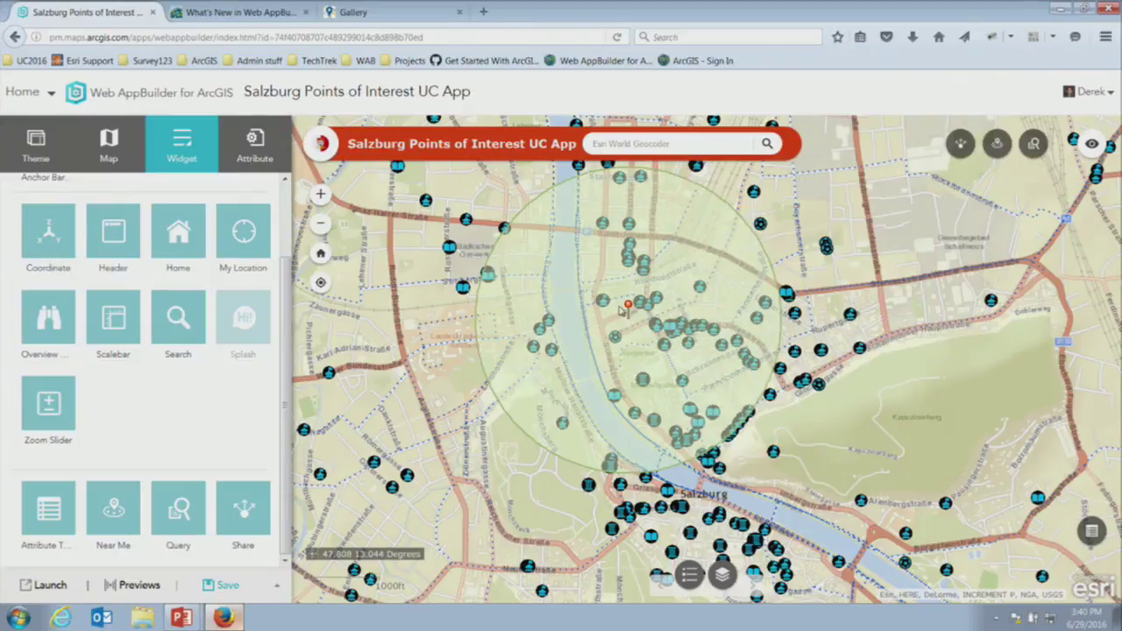
Step: Save the app, and launch it to preview the live version before closing that preview
left_click(227, 587)
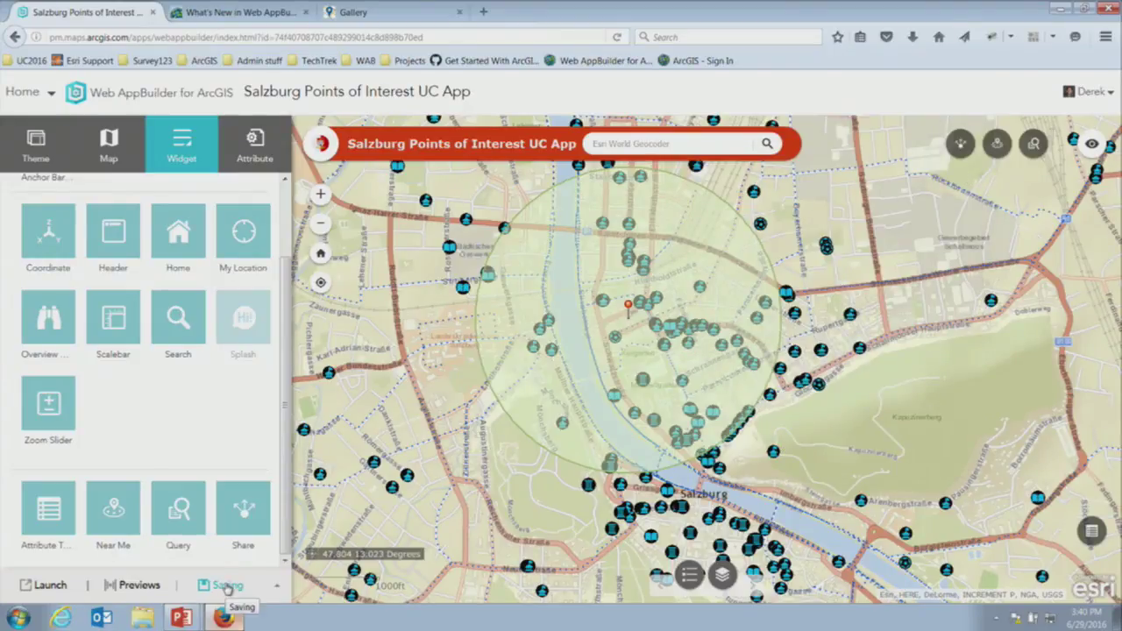
left_click(51, 585)
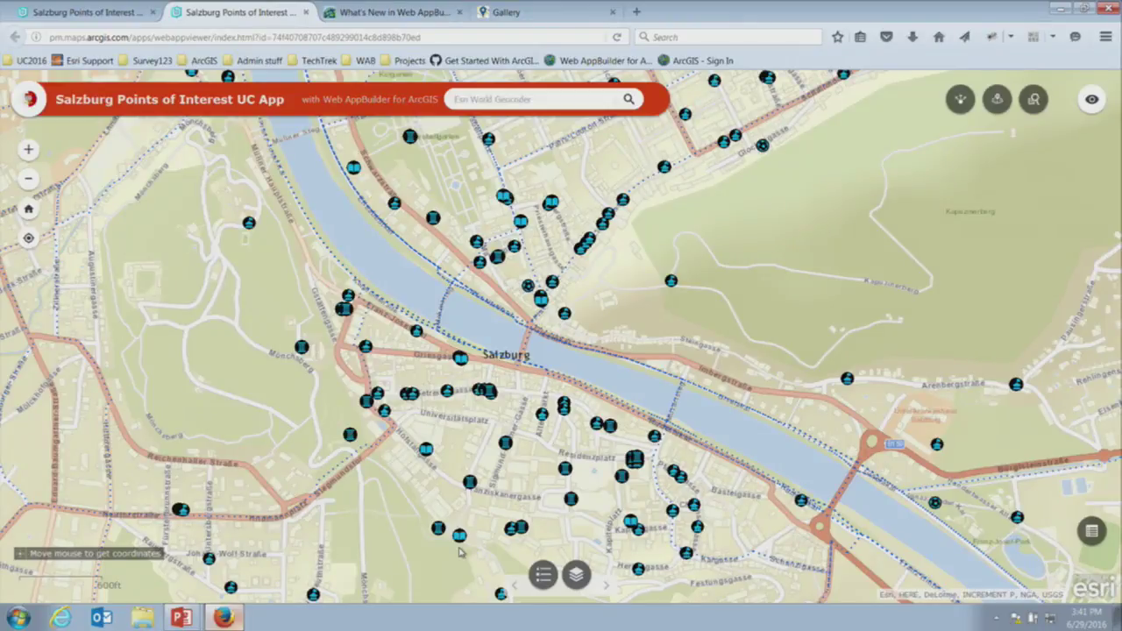
left_click(305, 12)
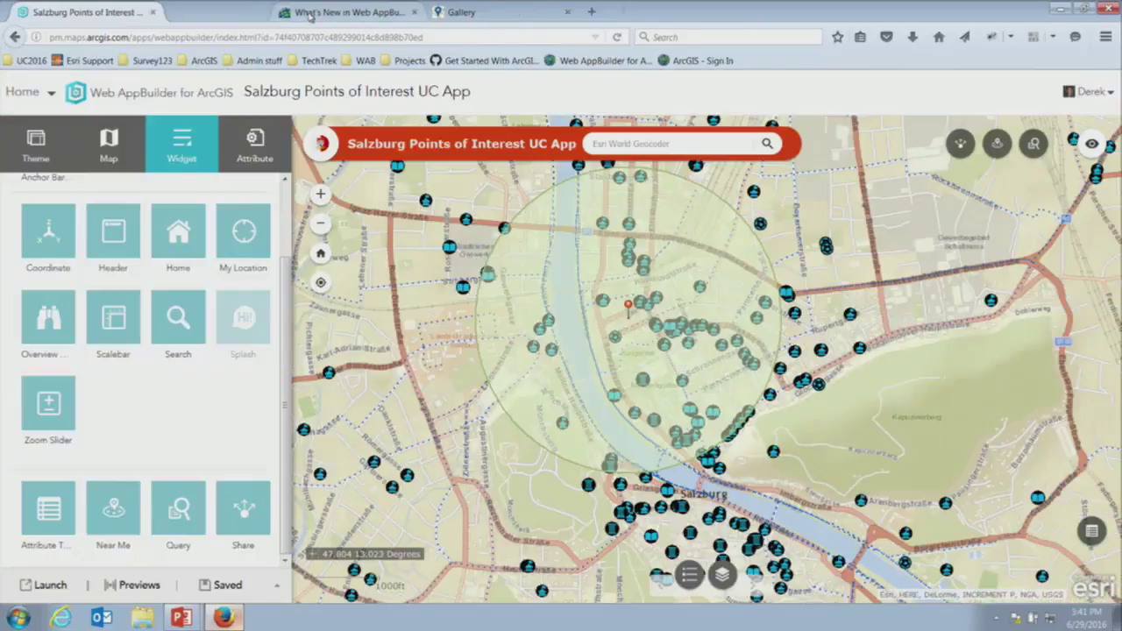
Step: Switch to the UC2016_IntroToWebAppBuilder_v3 presentation in PowerPoint and start the slide show from the current slide
left_click(183, 618)
left_click(176, 562)
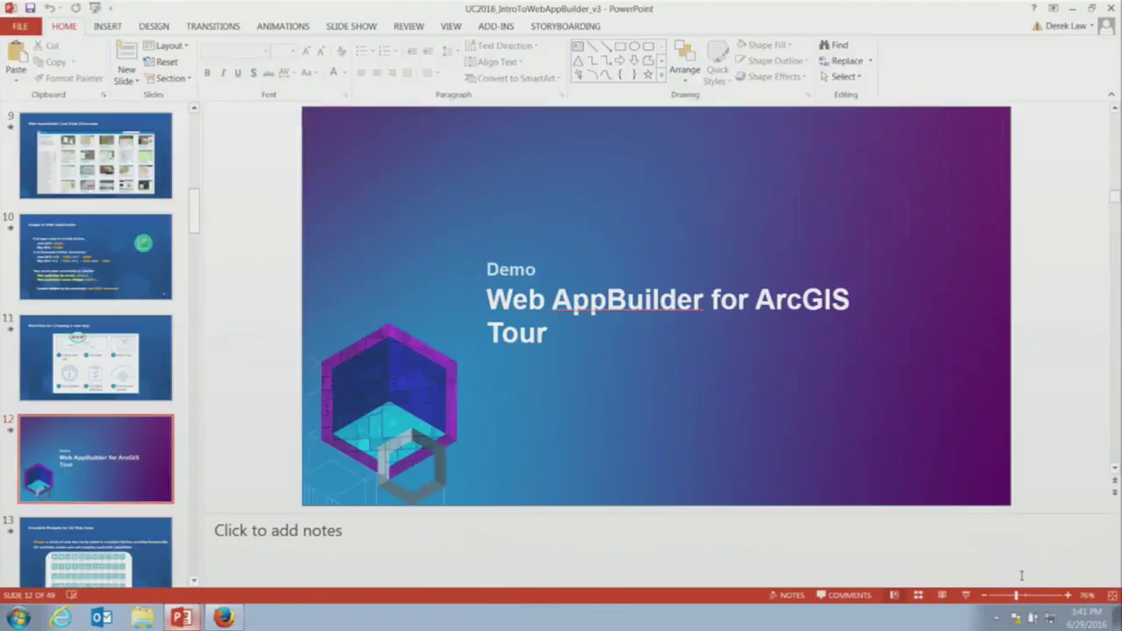
left_click(965, 595)
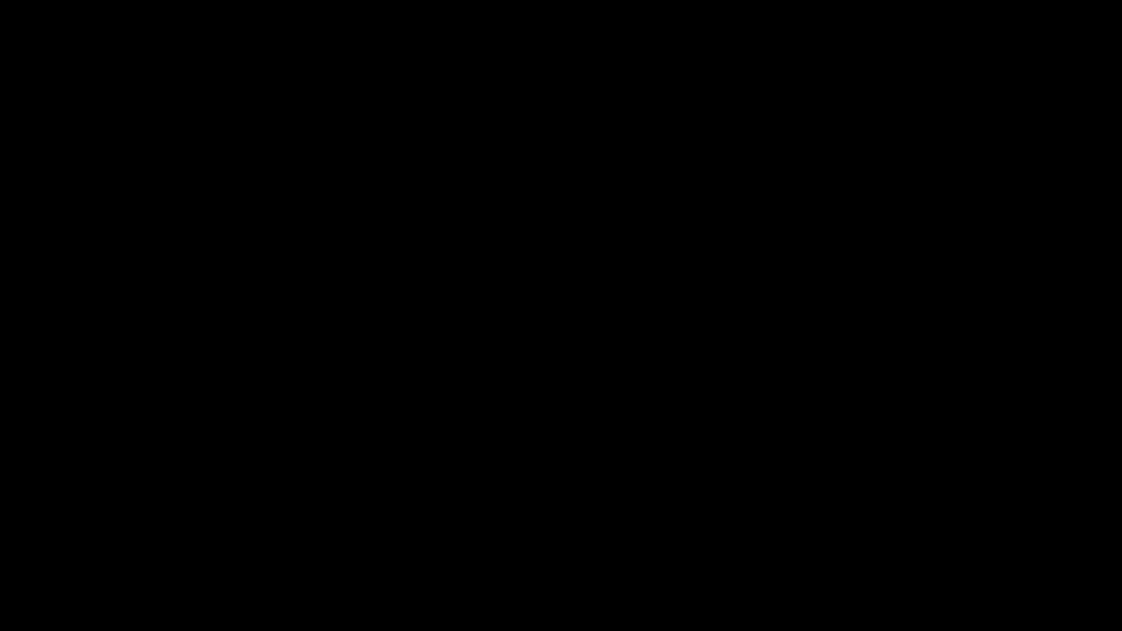
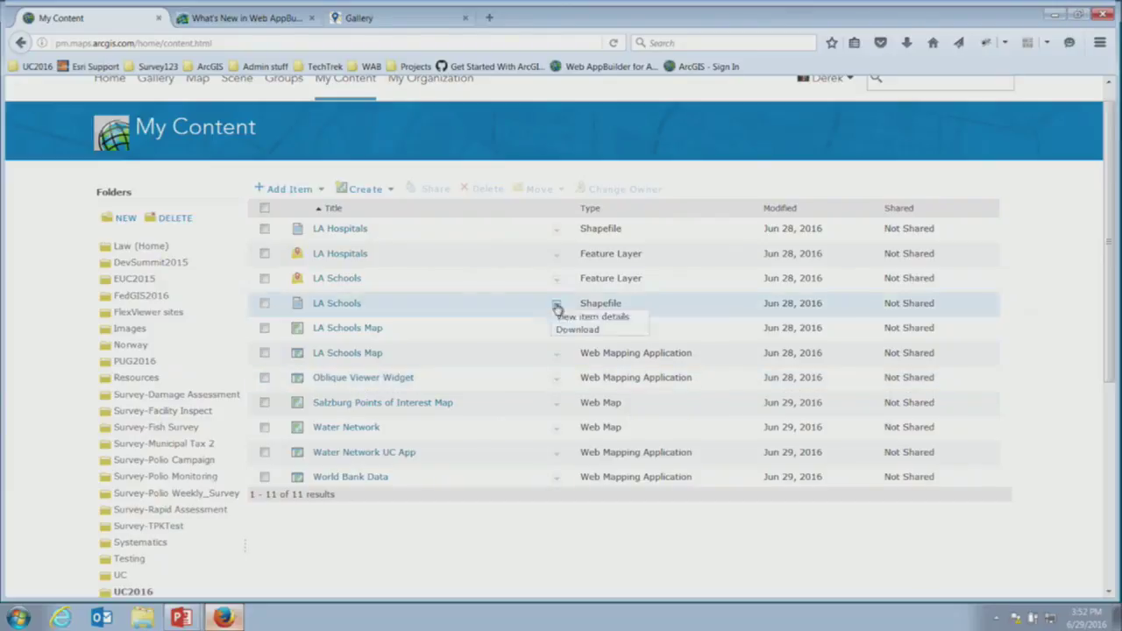
Step: Start creating a new app from My Content using the Web AppBuilder and choose the 3D type
scroll(526, 310, "up", 1)
left_click(387, 211)
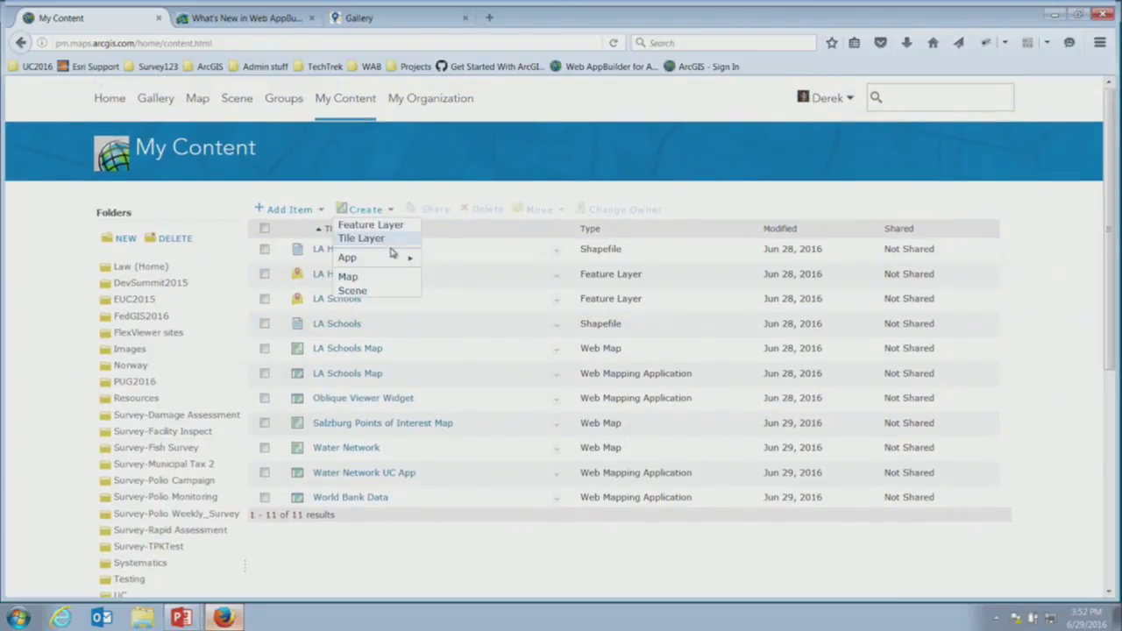
mouse_move(405, 261)
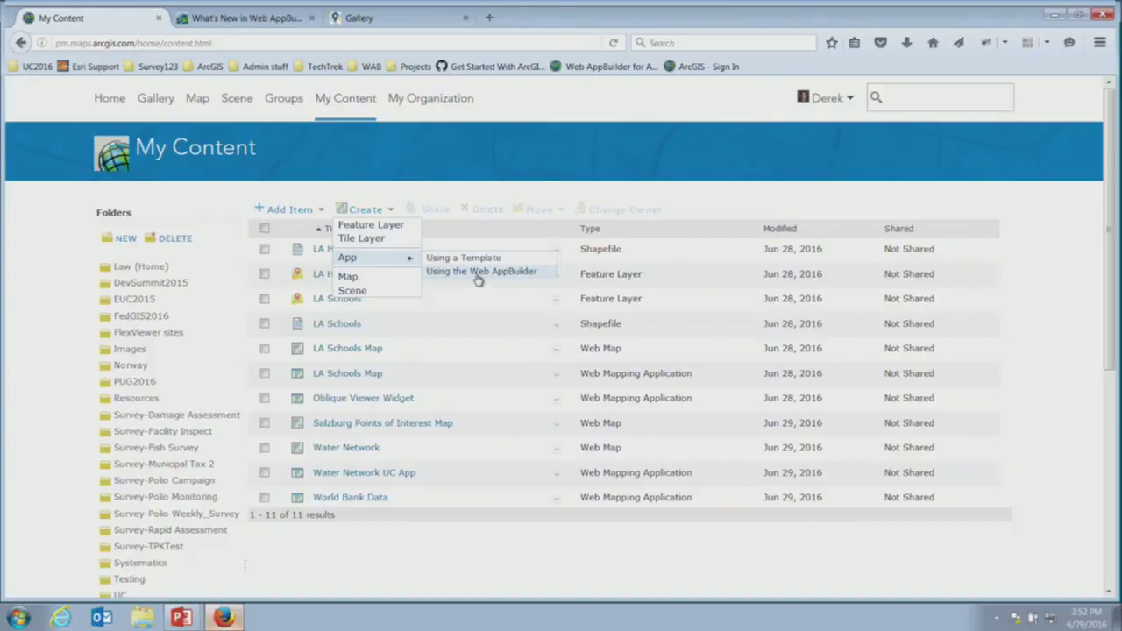
left_click(478, 274)
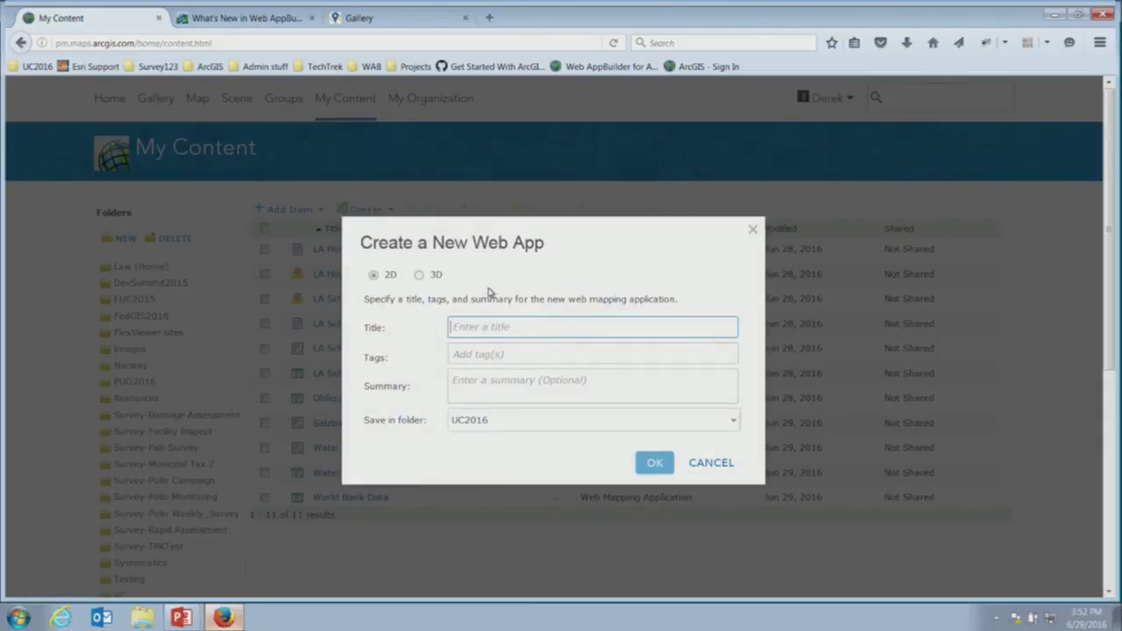
left_click_drag(518, 235, 510, 154)
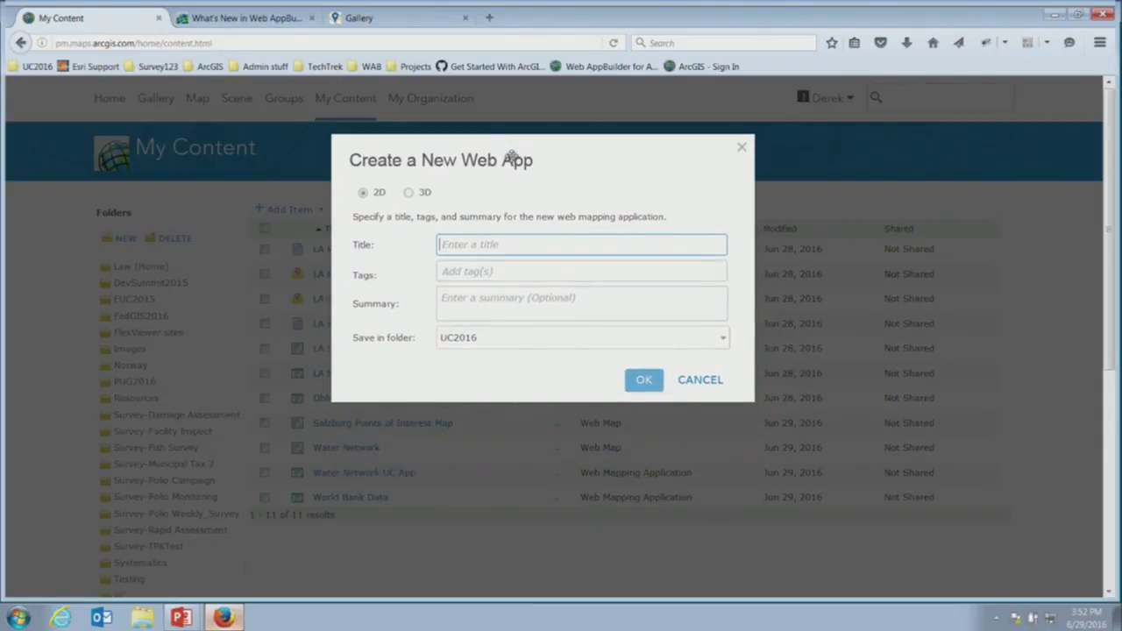
left_click(410, 193)
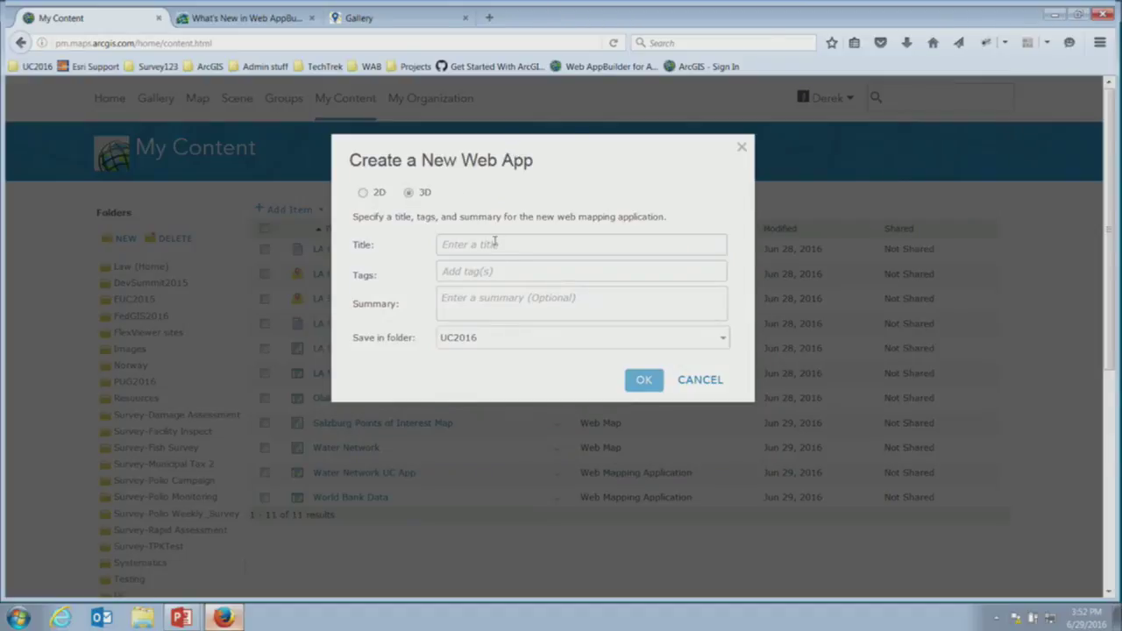
Step: Enter World Bank Data Viewer as the new app's title and copy the title text
left_click(526, 253)
type("Wo")
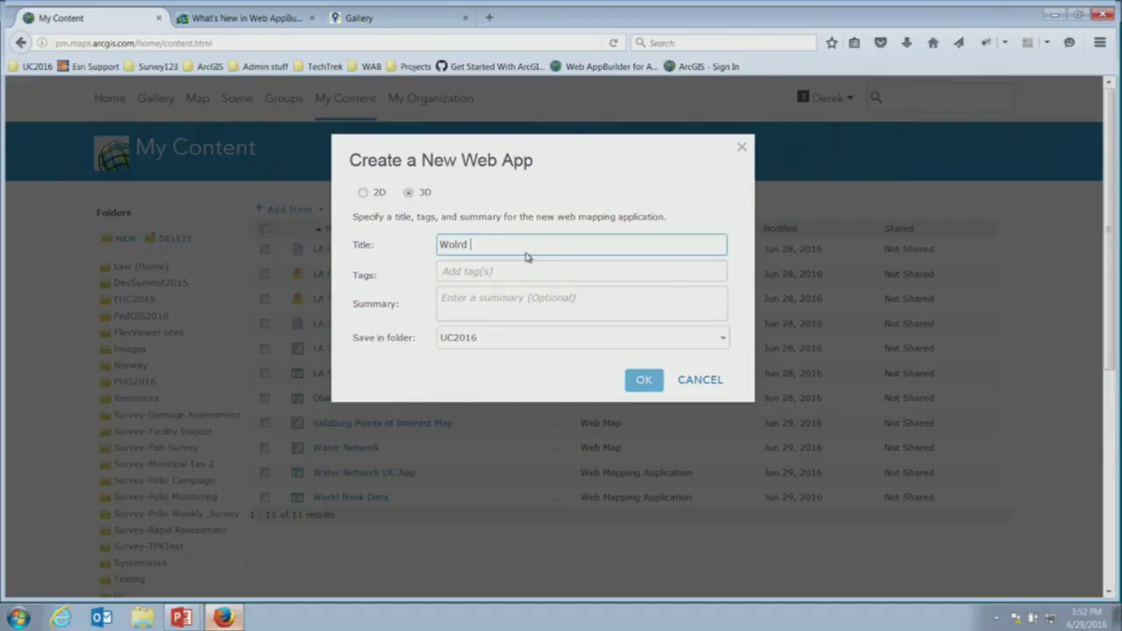
type("rld Bank")
key("ctrl+a")
key("ctrl+c")
Step: Reuse the copied title as the app's tag and summary, and create the app in the UC2016 folder
left_click(459, 271)
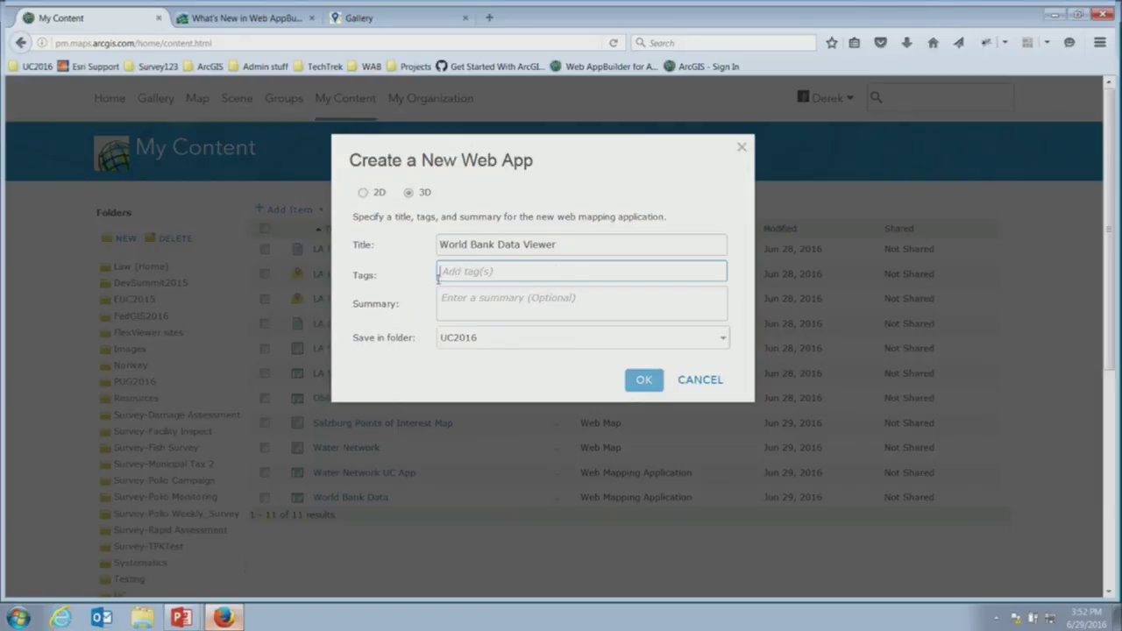
key("ctrl+v")
key("Return")
left_click(453, 319)
key("ctrl+v")
left_click(644, 402)
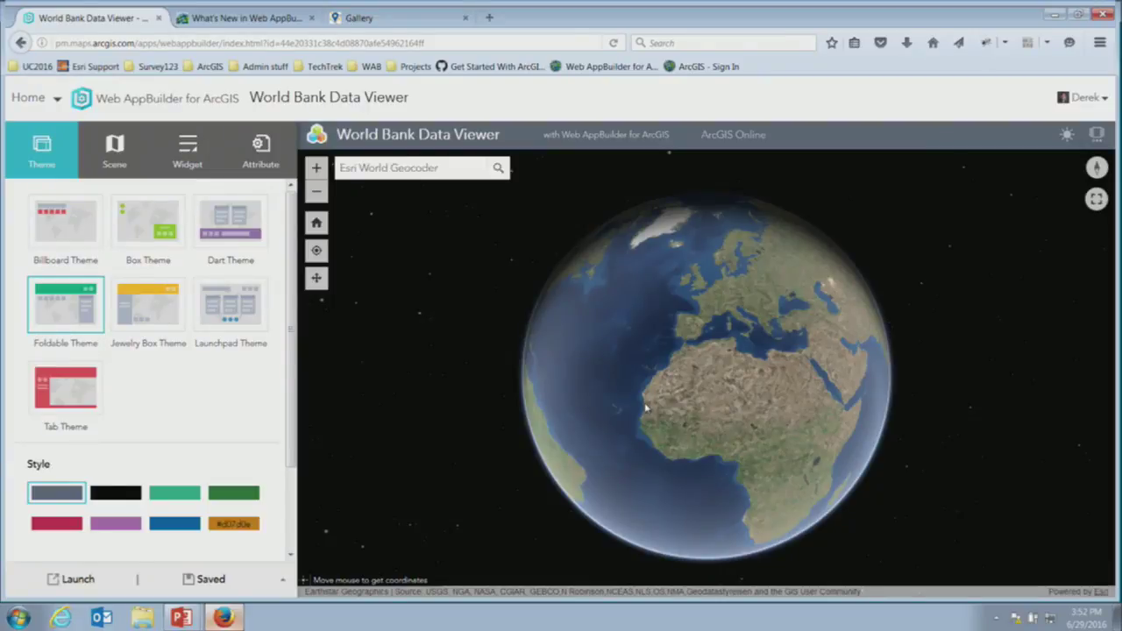
left_click_drag(657, 428, 720, 357)
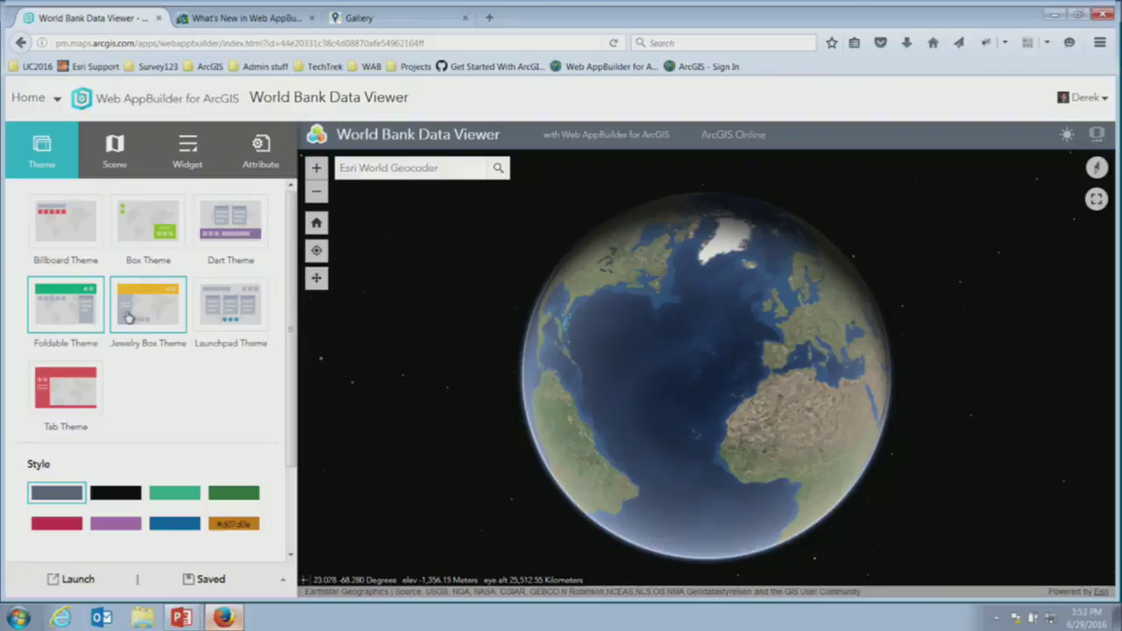
Step: Search the public ArcGIS Online web scenes for World bank and set World Bank Scene as the app's web scene
left_click(116, 150)
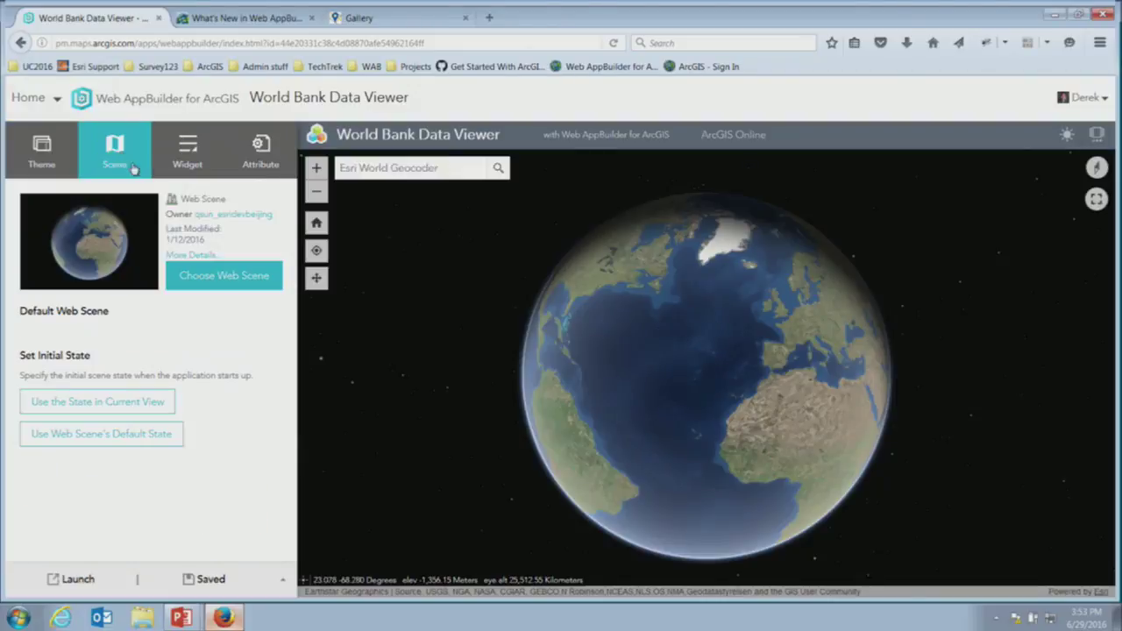
left_click(205, 282)
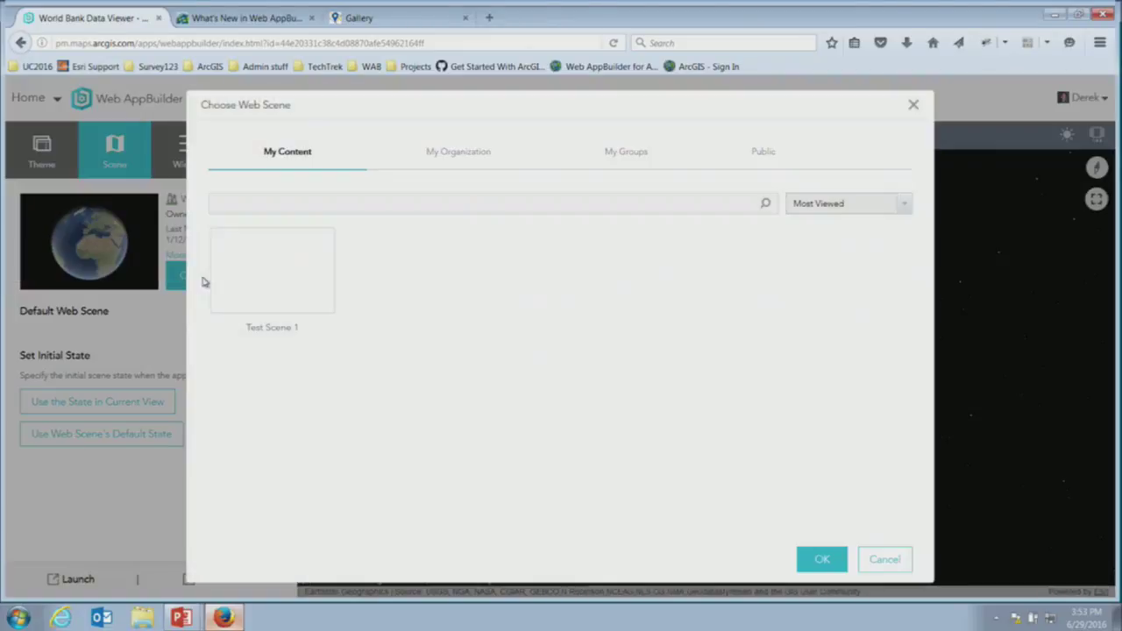
left_click(766, 155)
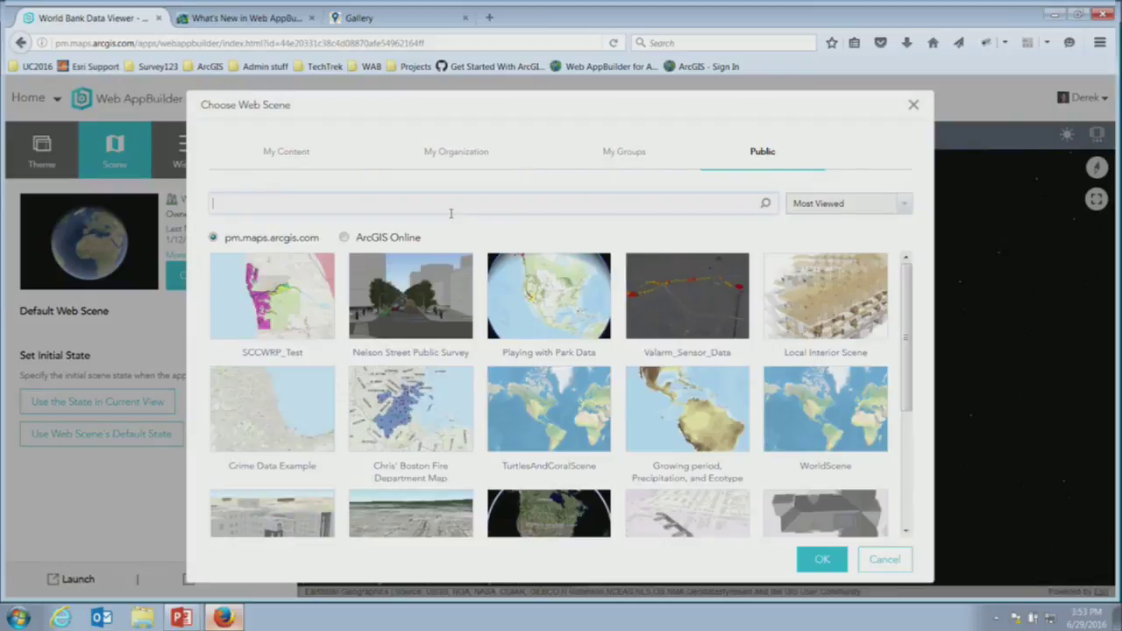
left_click(343, 237)
left_click(378, 197)
type("World")
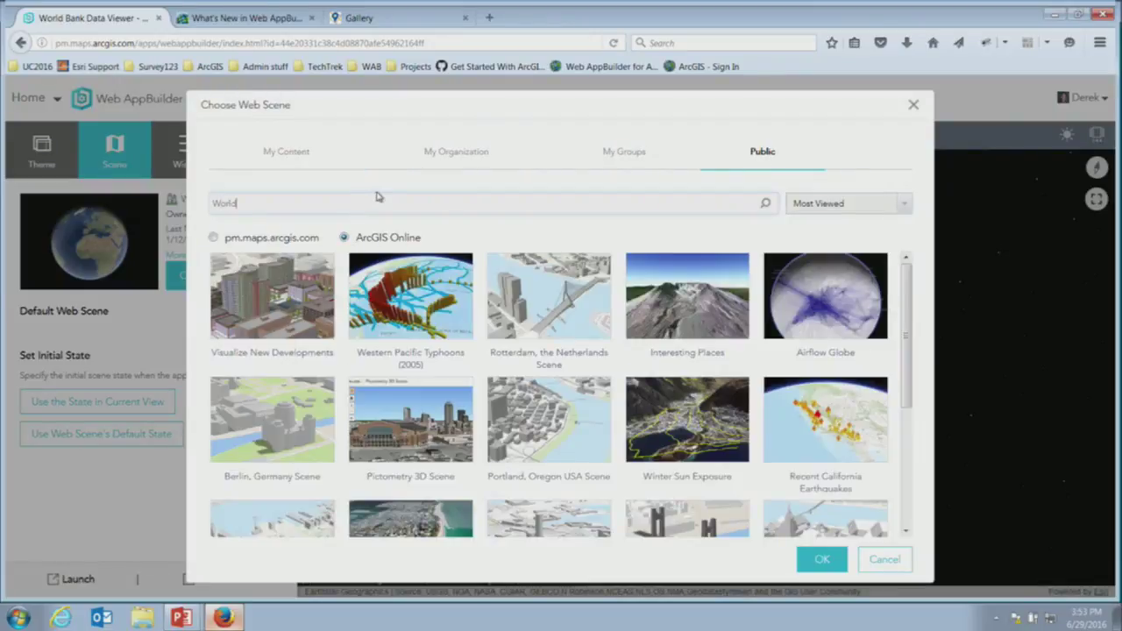
type(" bank")
left_click(287, 313)
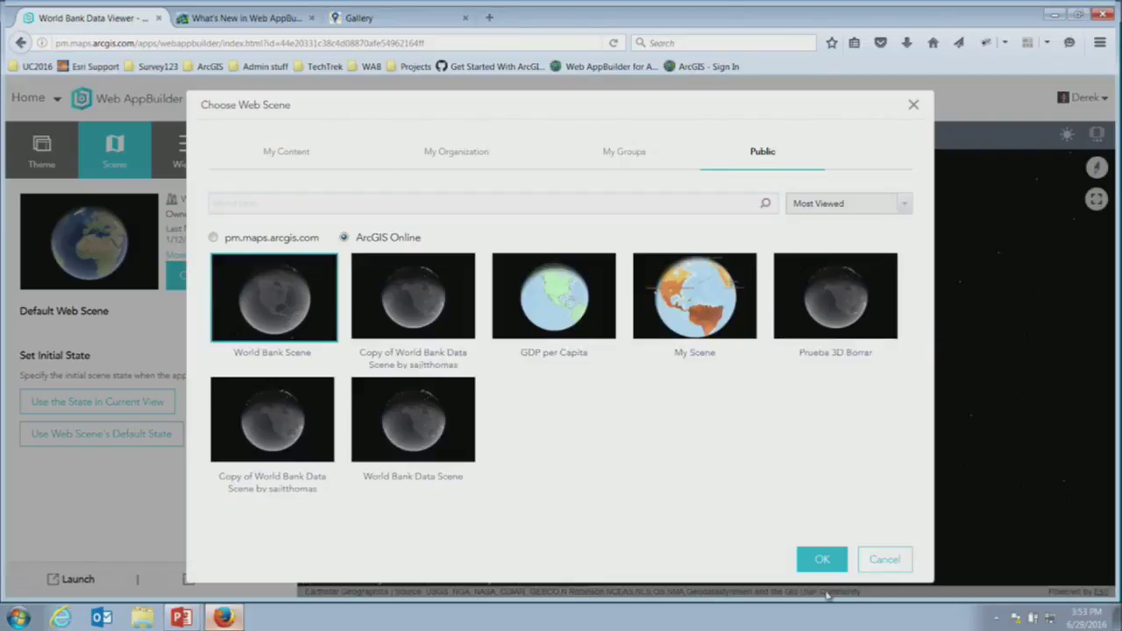
left_click(821, 561)
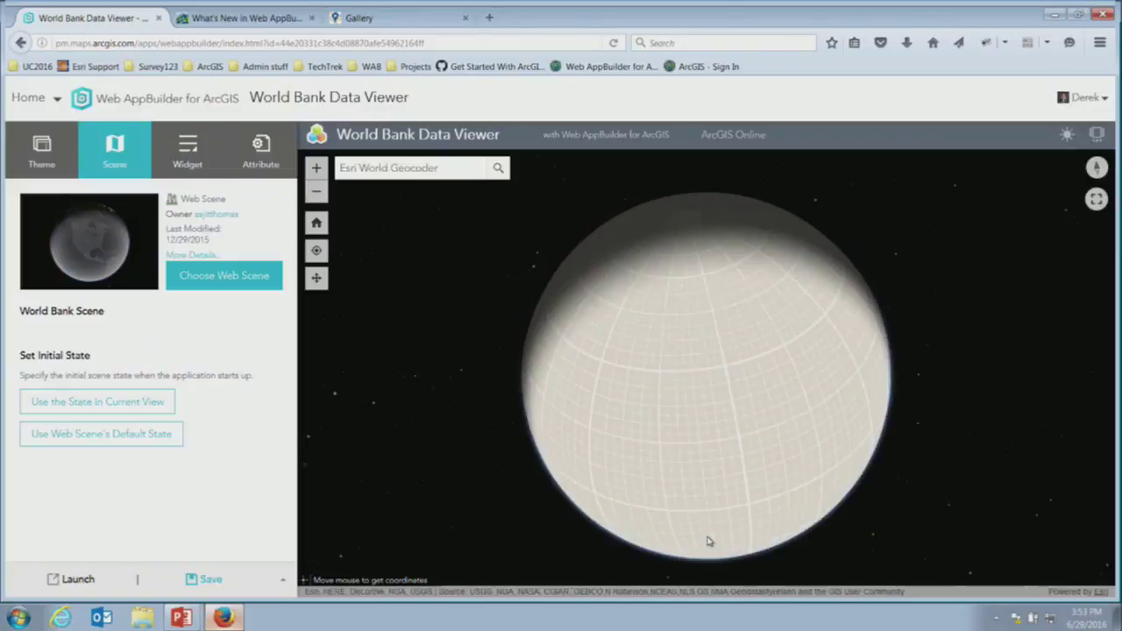
Step: Add the 3DFx widget to the app's header controller
left_click_drag(746, 402, 629, 431)
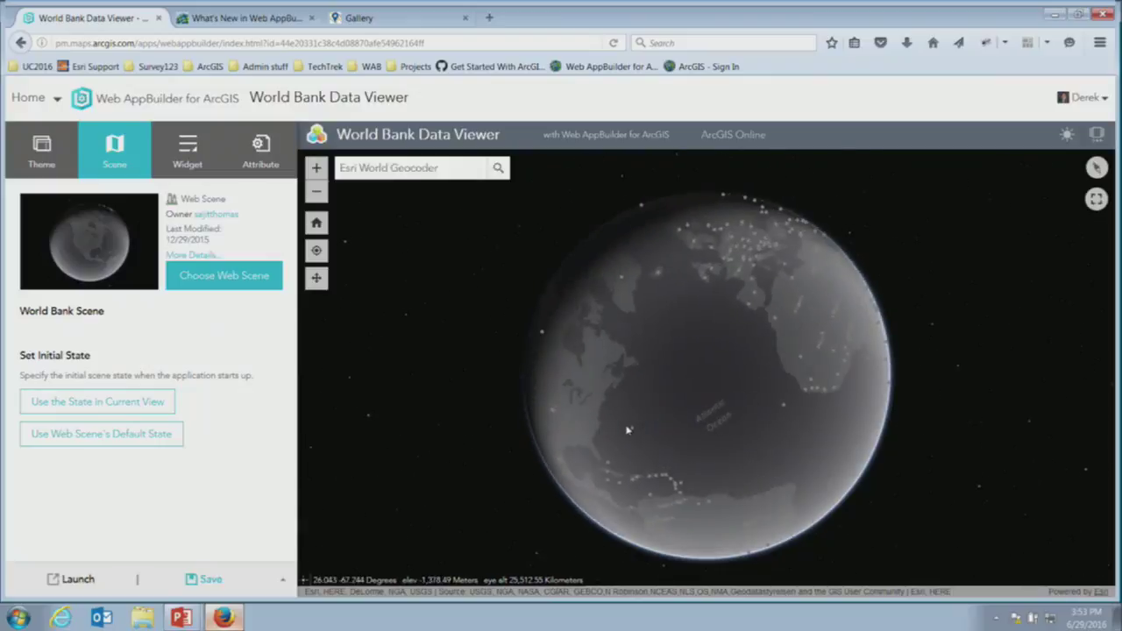
left_click_drag(724, 374, 649, 394)
left_click_drag(778, 355, 751, 393)
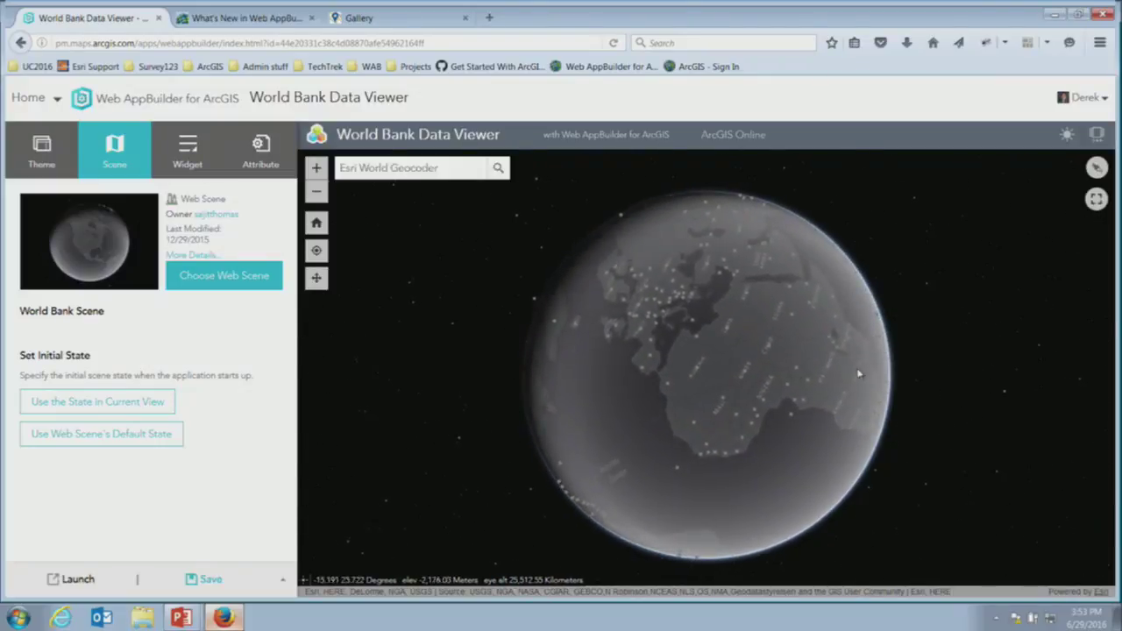
left_click_drag(841, 288, 624, 210)
left_click(189, 151)
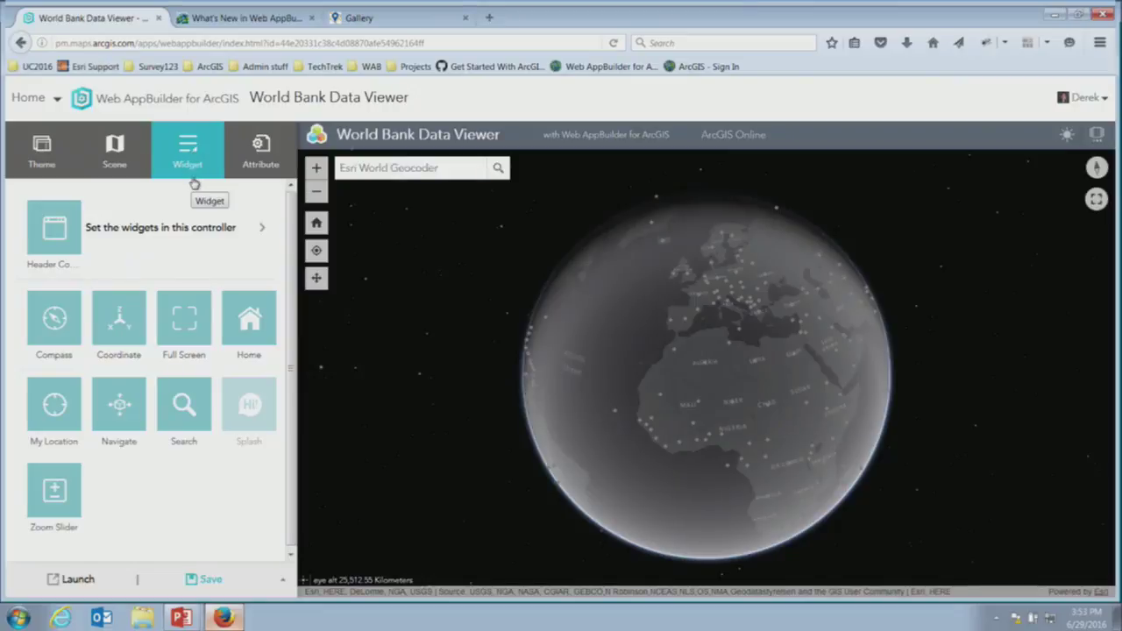
left_click(260, 227)
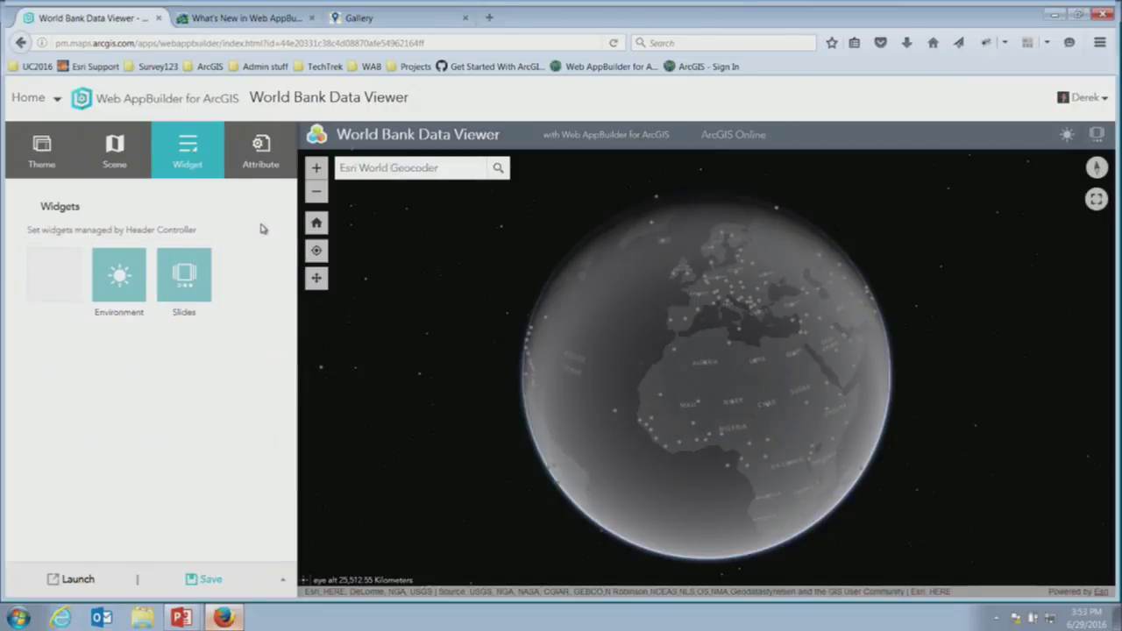
left_click(54, 277)
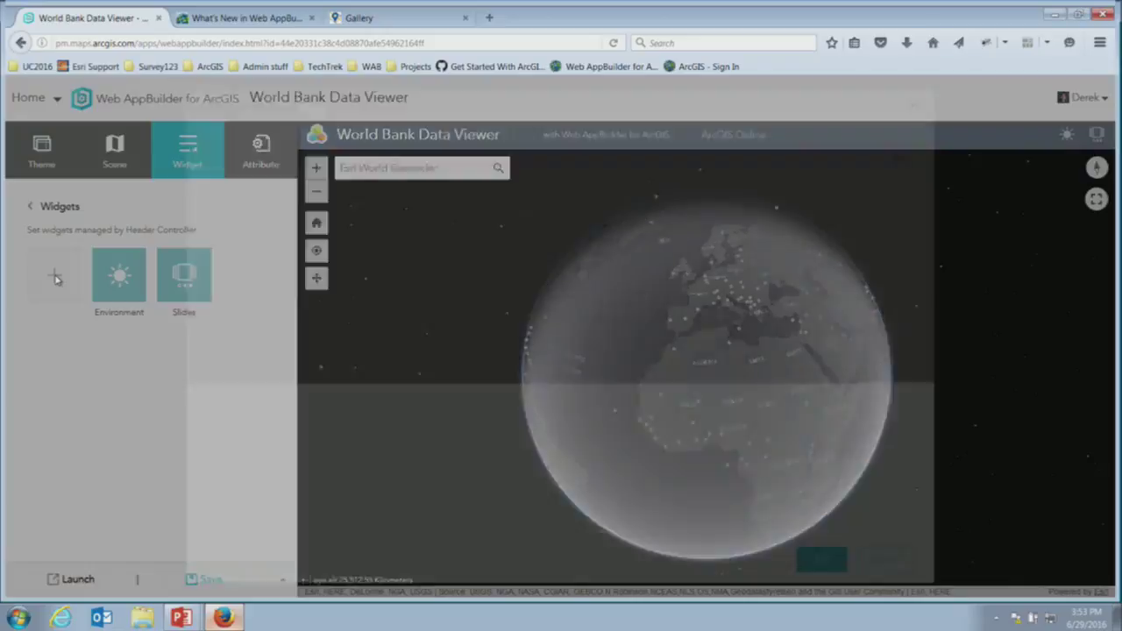
left_click(510, 230)
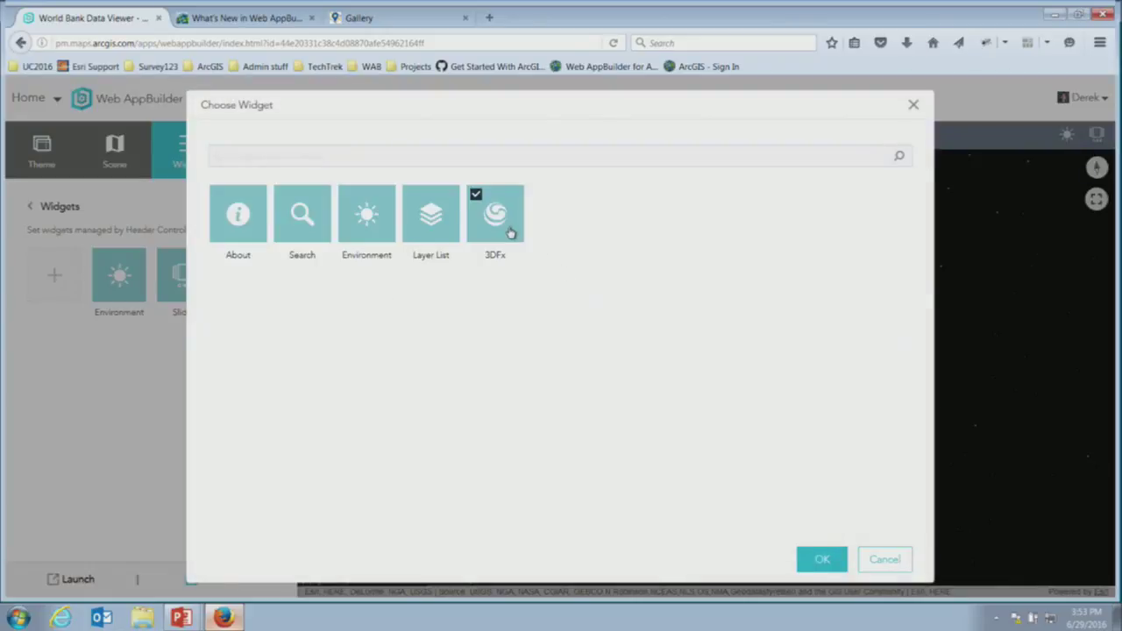
left_click(833, 561)
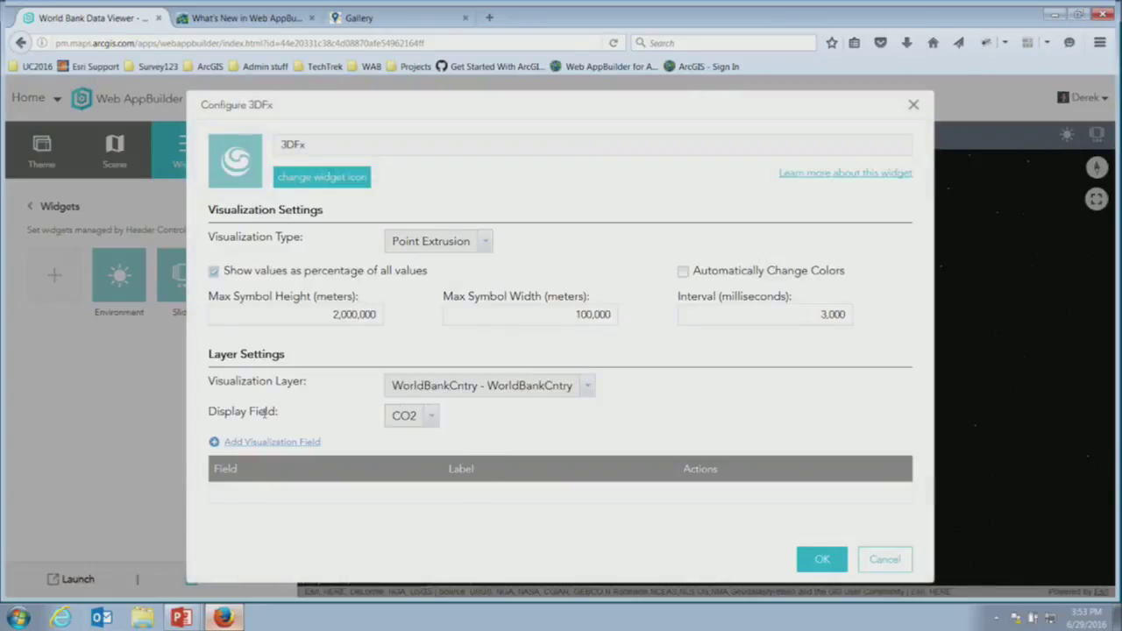
Step: Keep Point Extrusion as the visualization type, turn off showing values as percentages, and set the display field to COUNTRY
left_click(485, 242)
left_click(527, 247)
left_click(215, 273)
left_click(430, 417)
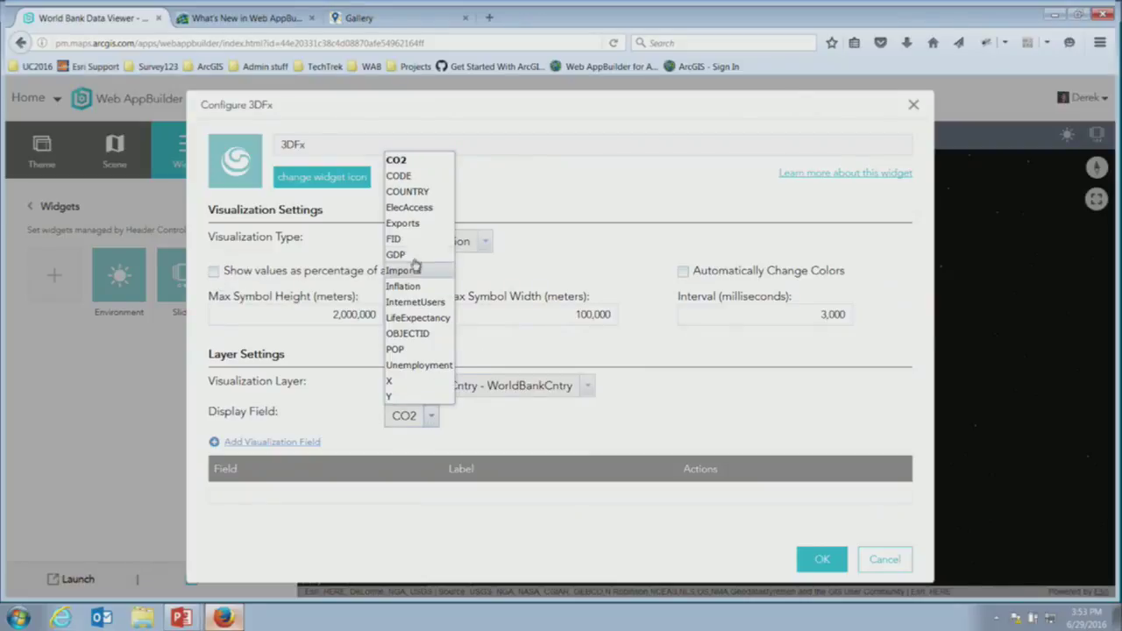
left_click(428, 192)
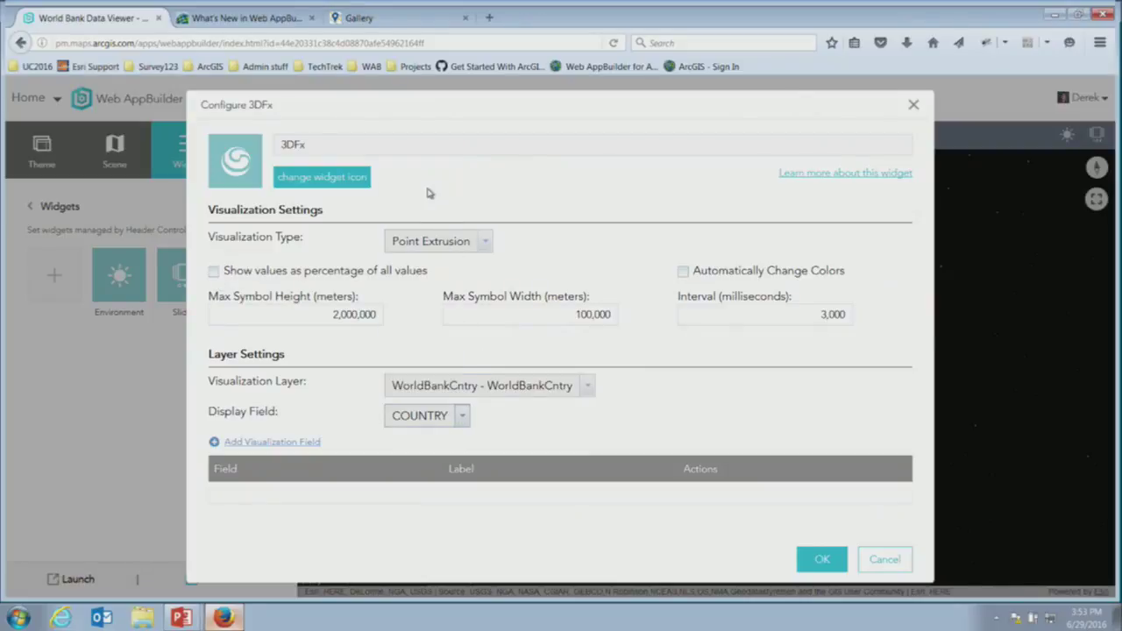
Step: Add LifeExpectancy as a visualization field with the label Life Expectancy
left_click(308, 445)
left_click(430, 495)
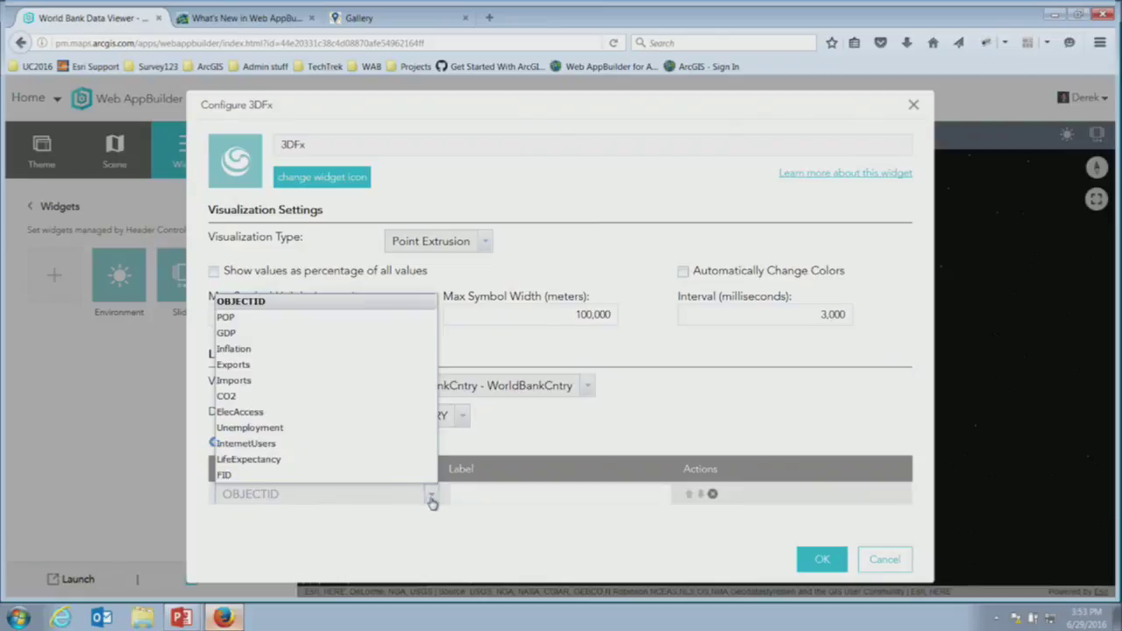
left_click(369, 460)
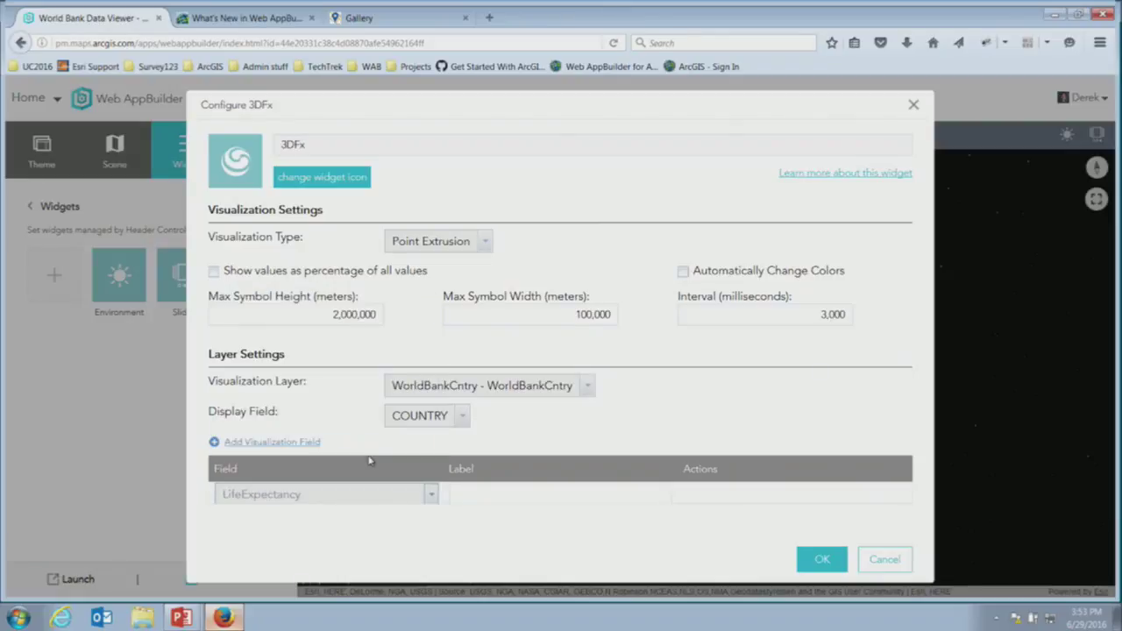
left_click(504, 496)
type("Life Expectan")
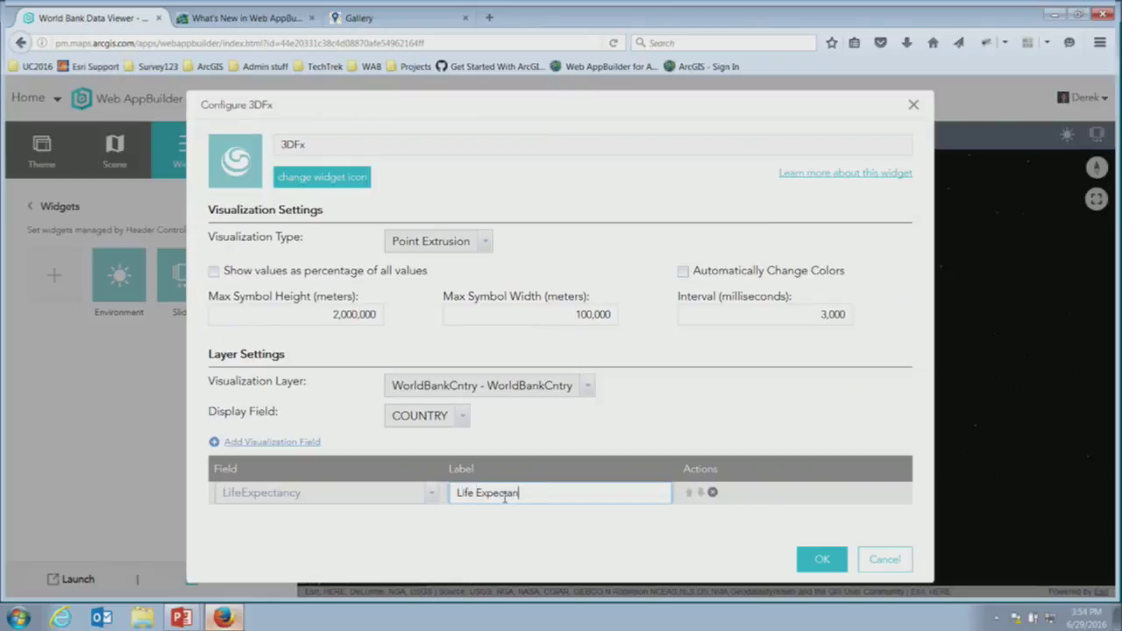
type("cy")
Step: Add an Unemployment visualization field labelled Unemployment, and finish the 3DFx configuration with automatic color changes enabled
left_click(298, 442)
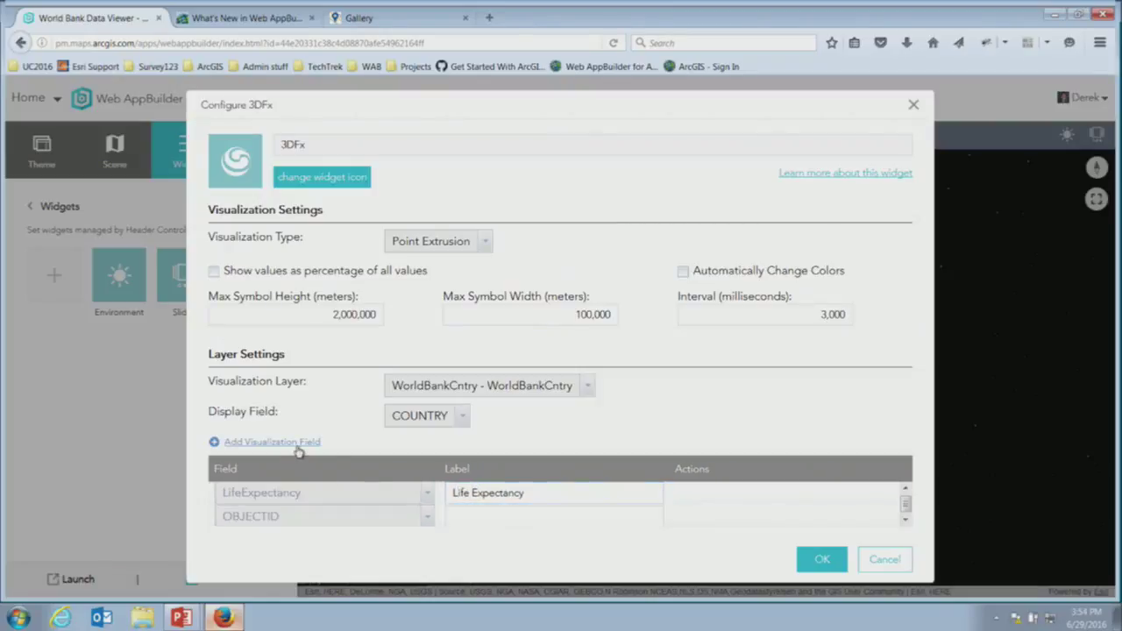
left_click(428, 517)
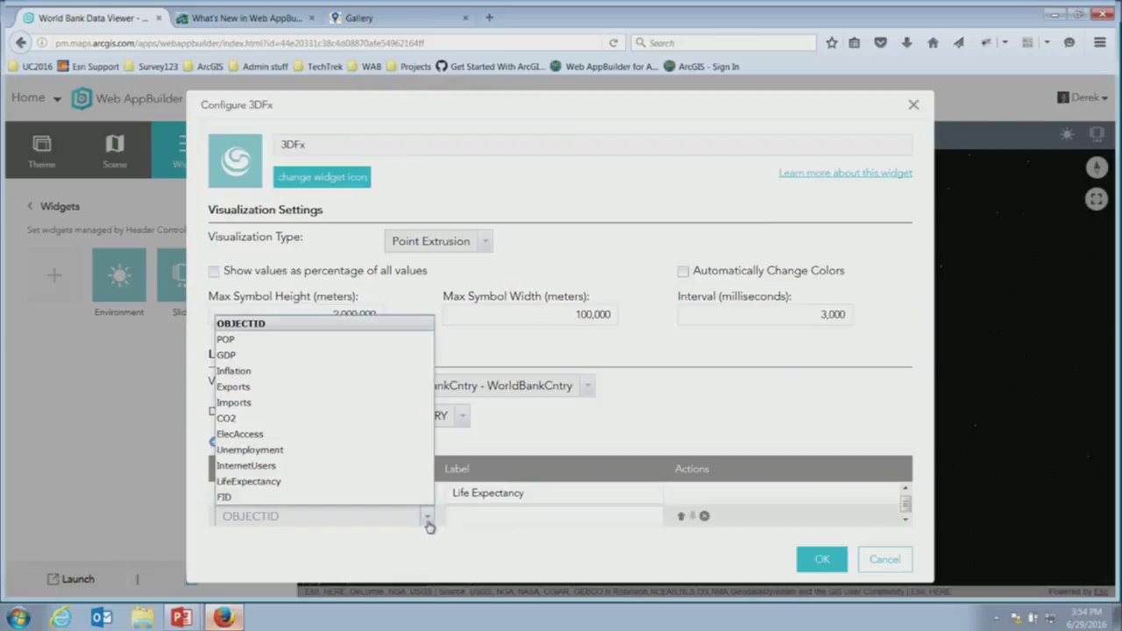
left_click(373, 446)
left_click(480, 517)
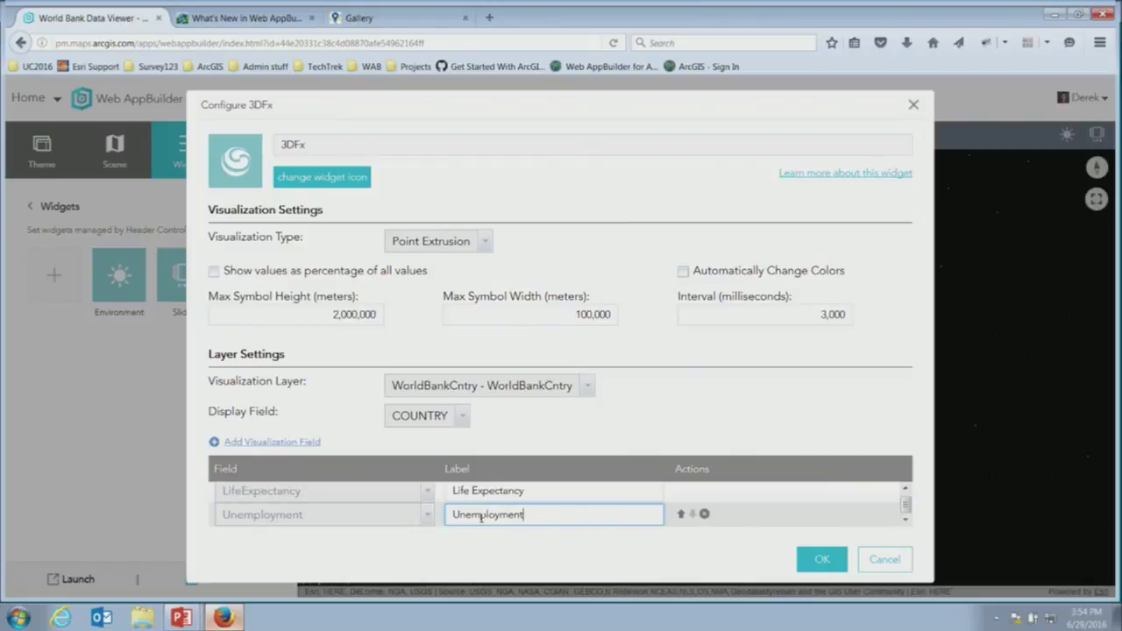
left_click(682, 272)
left_click(820, 560)
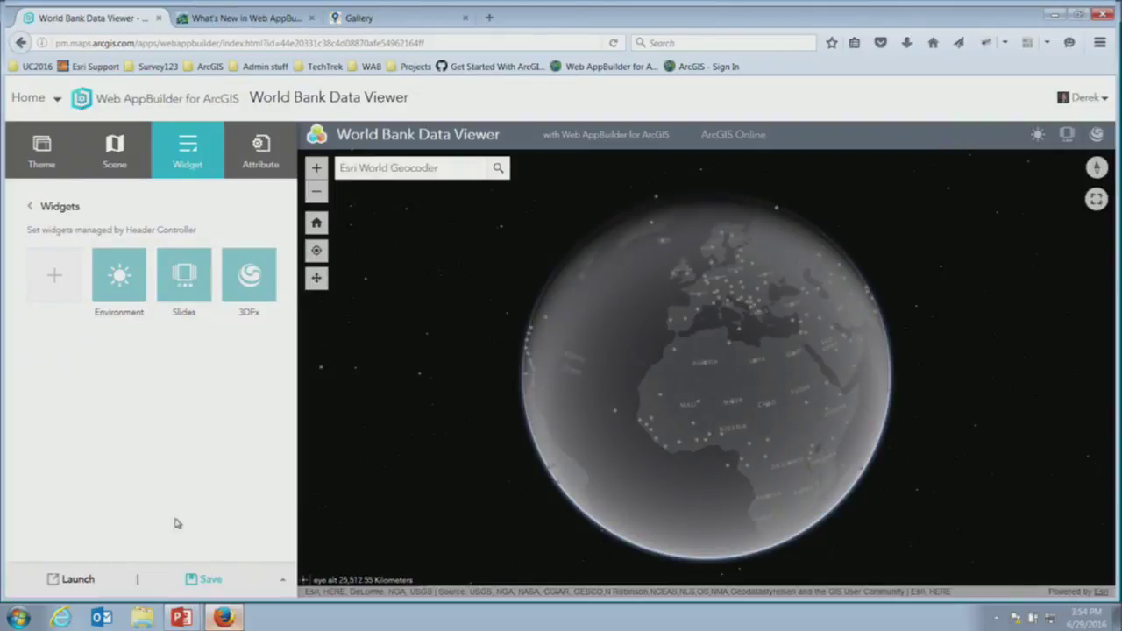
Step: Save and launch the app, and play the 3DFx visualization of life expectancy on the globe
left_click(201, 582)
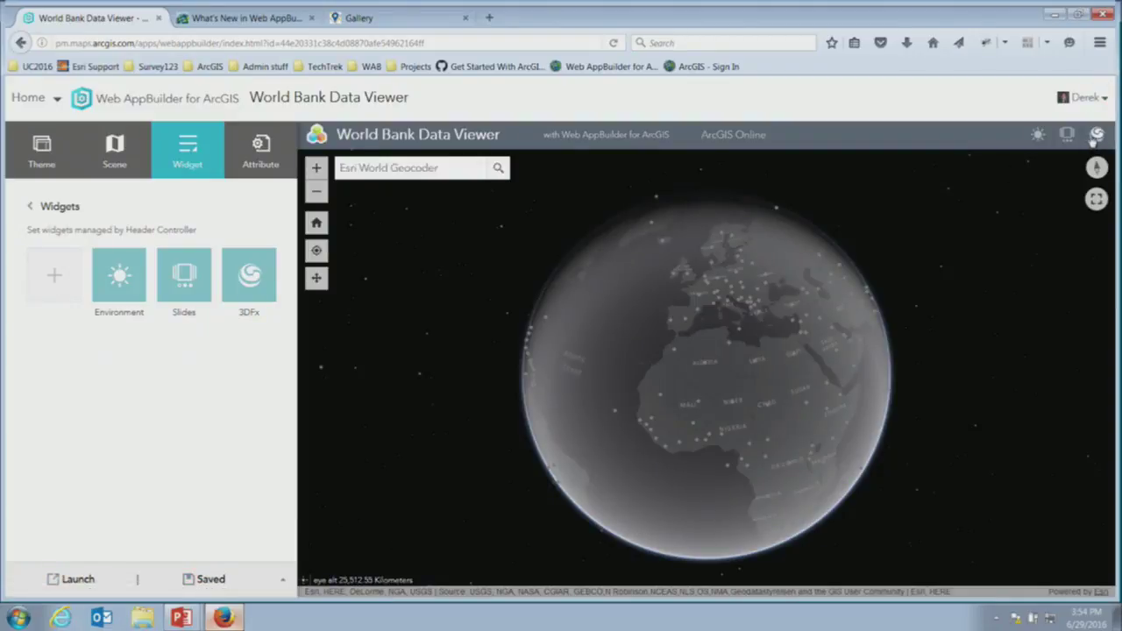
left_click(85, 583)
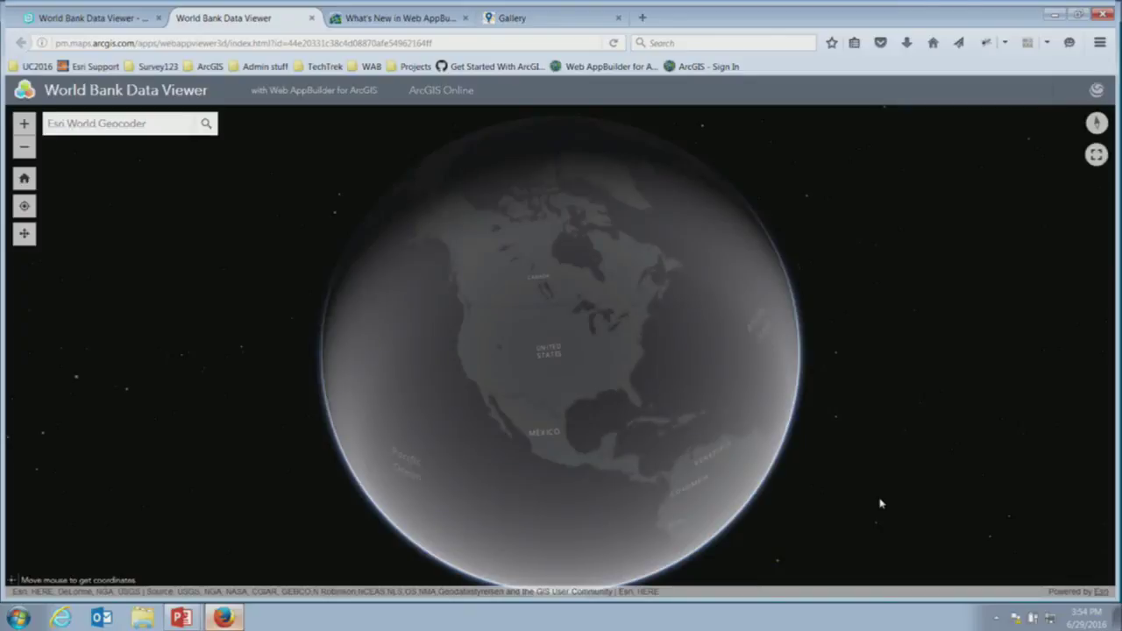
left_click(1095, 91)
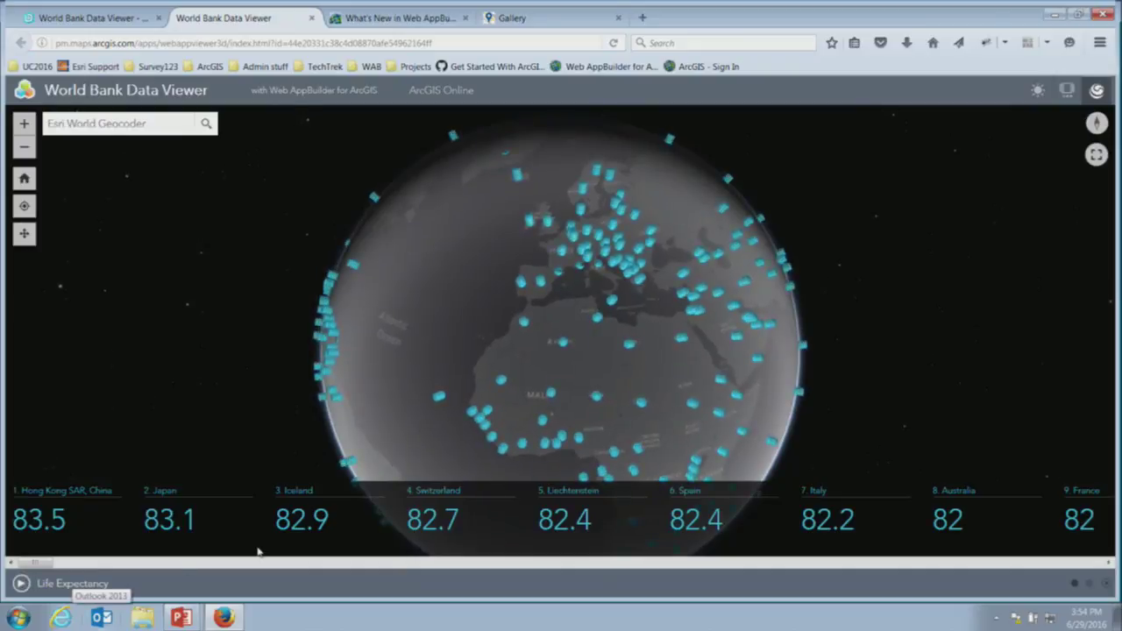
left_click_drag(704, 403, 496, 410)
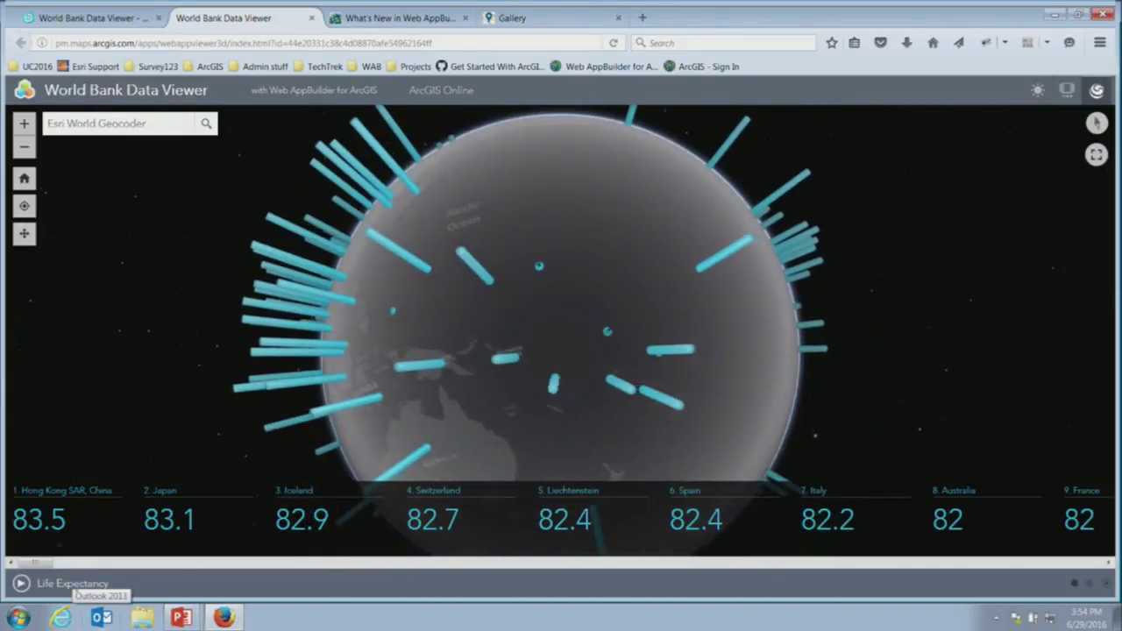
left_click(19, 583)
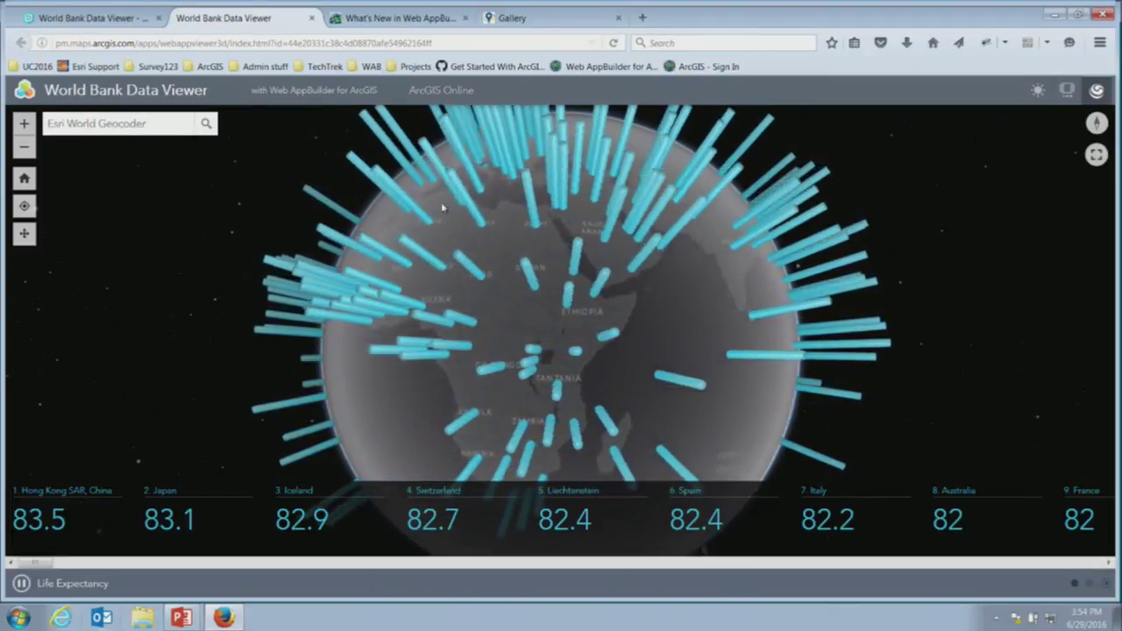
Step: Close the app preview and change the 3DFx widget's visualization type to Bounce
key("ctrl+w")
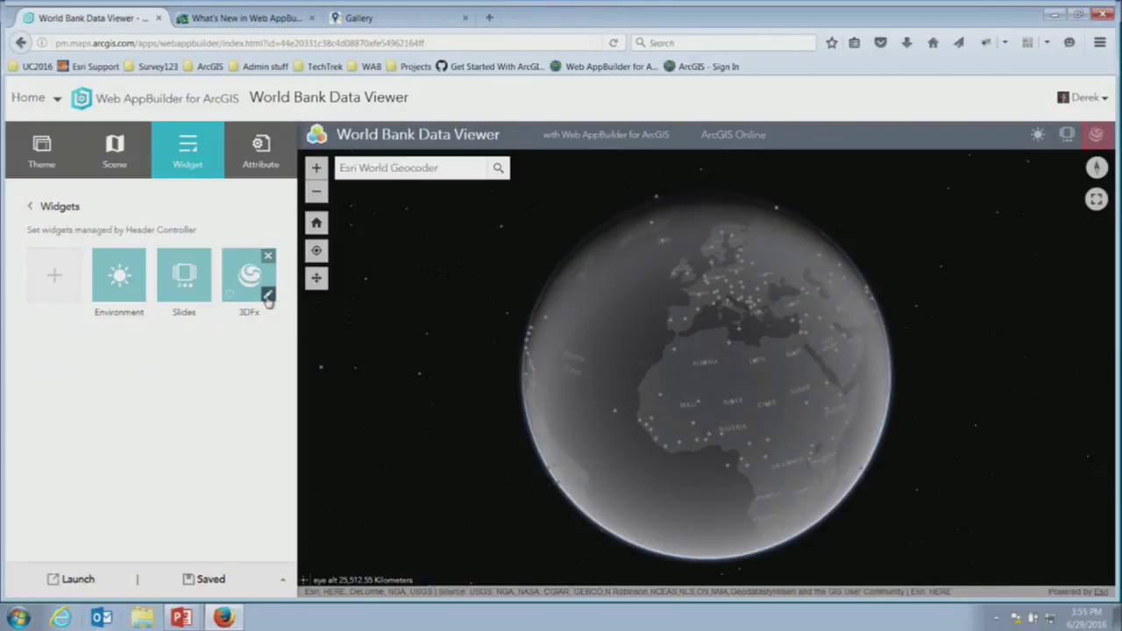
left_click(268, 299)
left_click(484, 243)
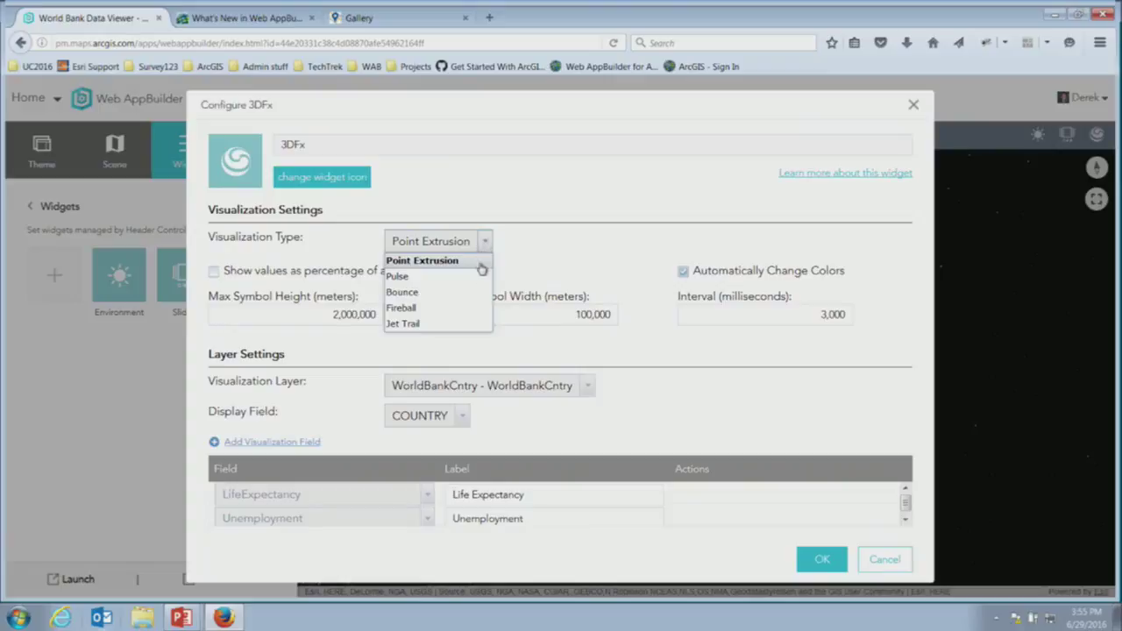
left_click(476, 298)
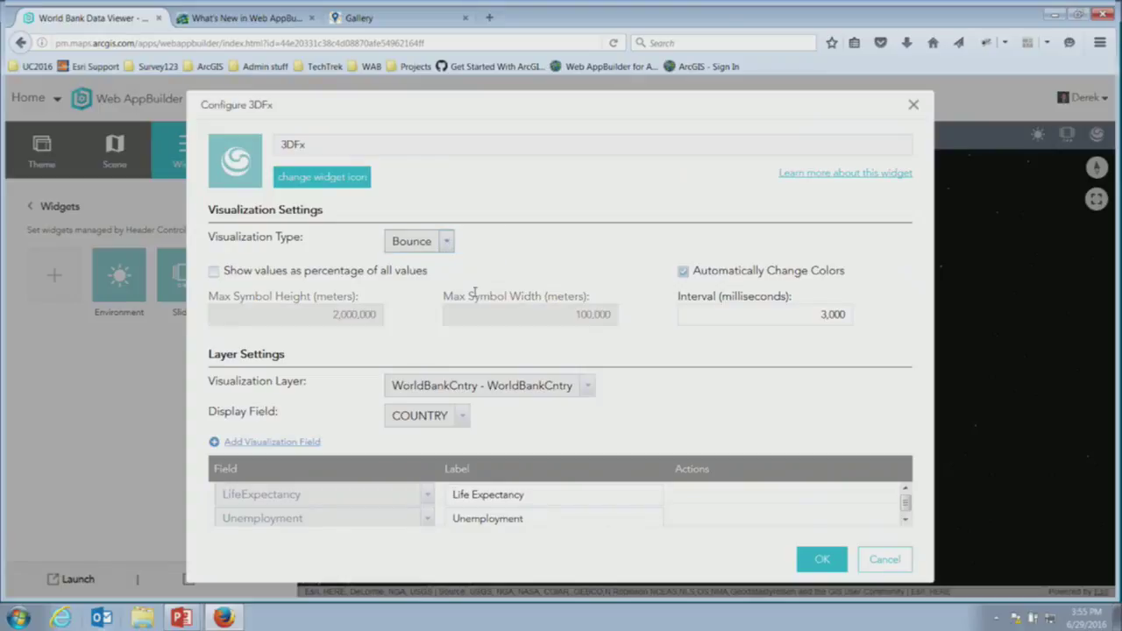
left_click(822, 561)
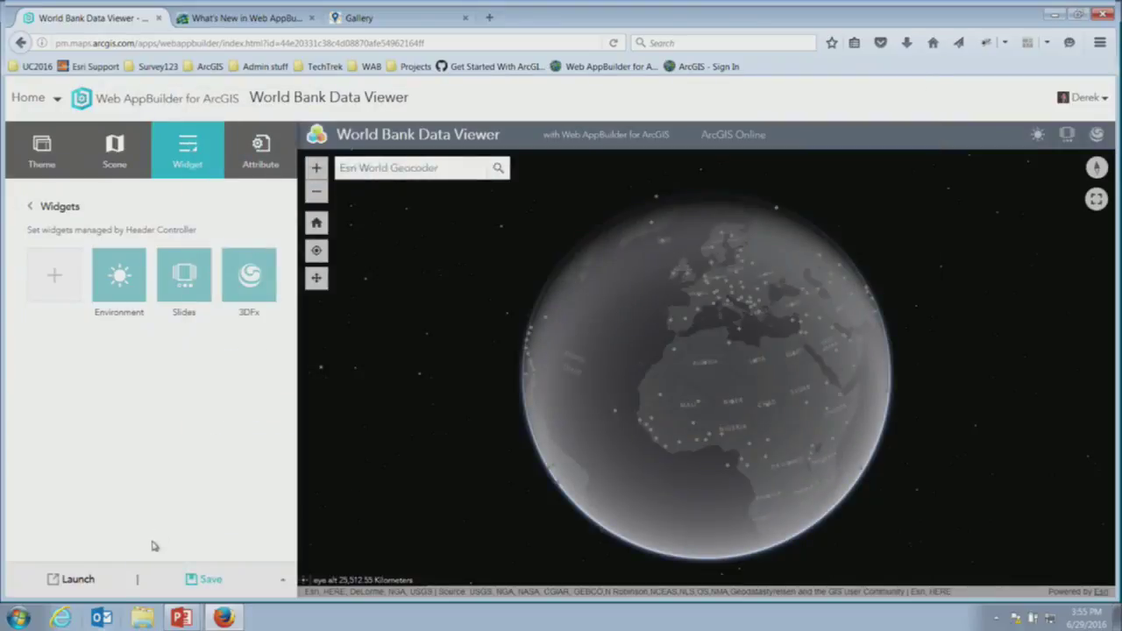
Step: Save the app with the changed 3DFx widget and close the outdated World Bank Data Viewer preview
left_click(86, 580)
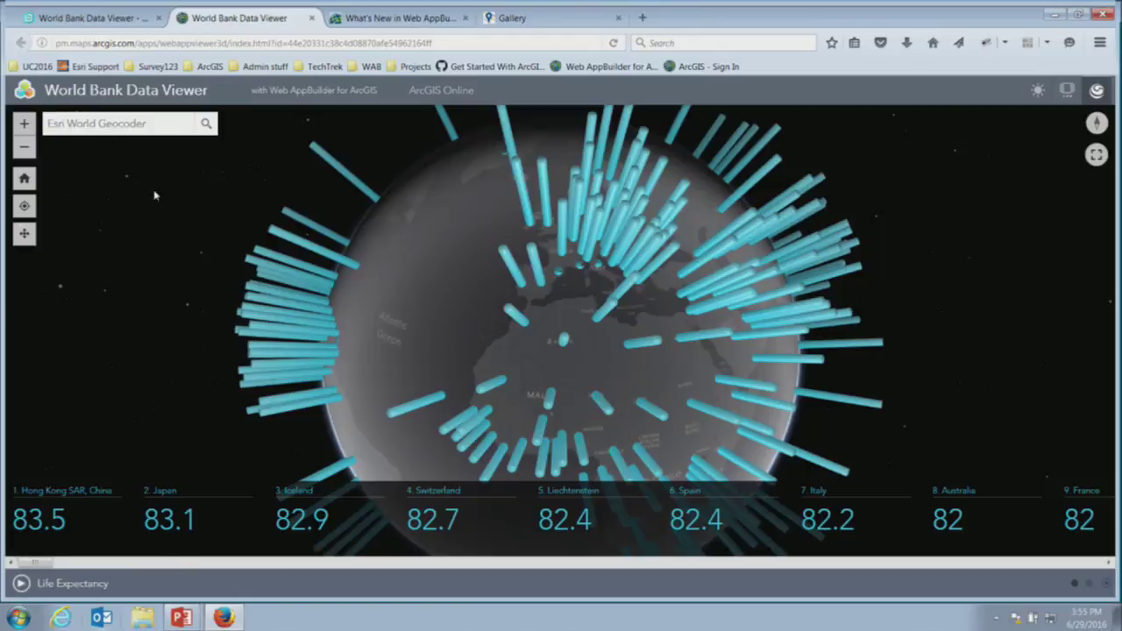
left_click(119, 18)
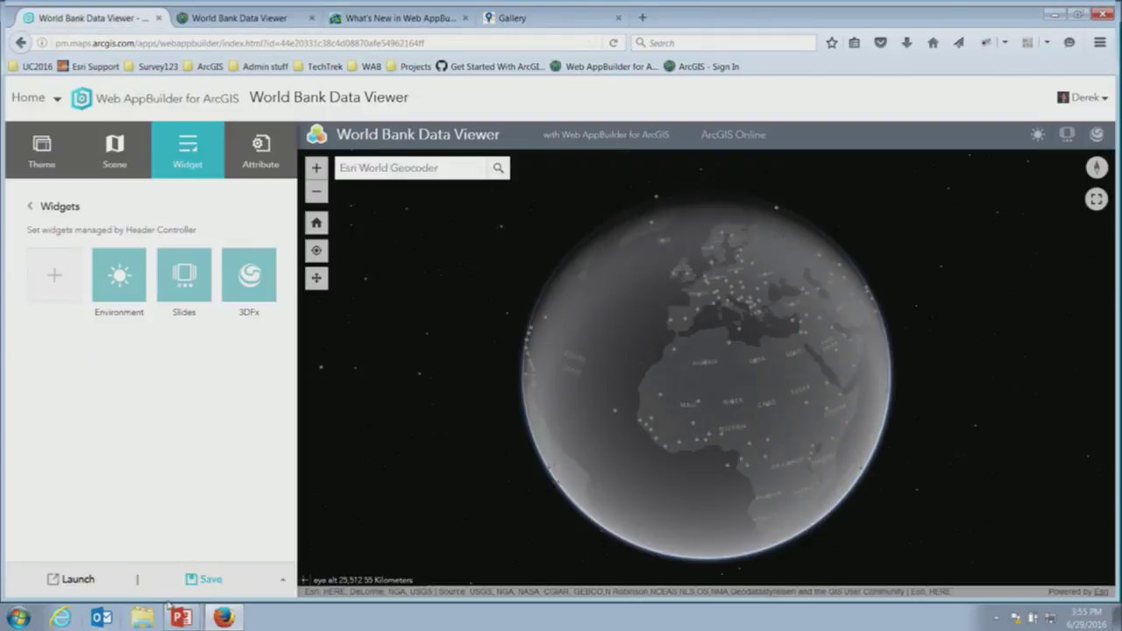
left_click(201, 581)
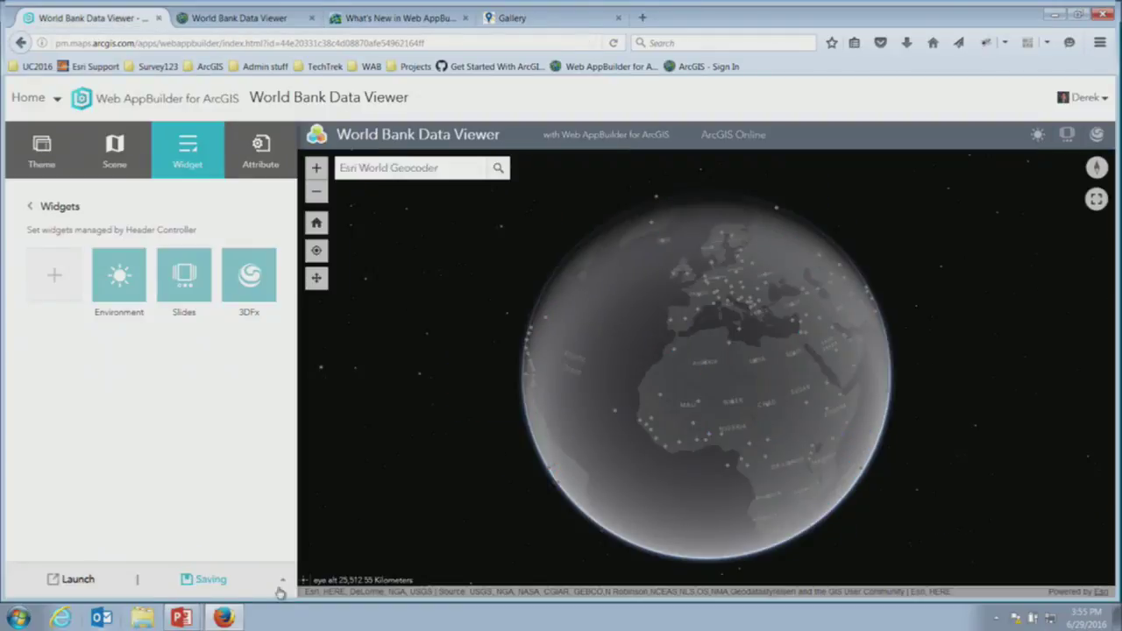
left_click(68, 580)
key("ctrl+w")
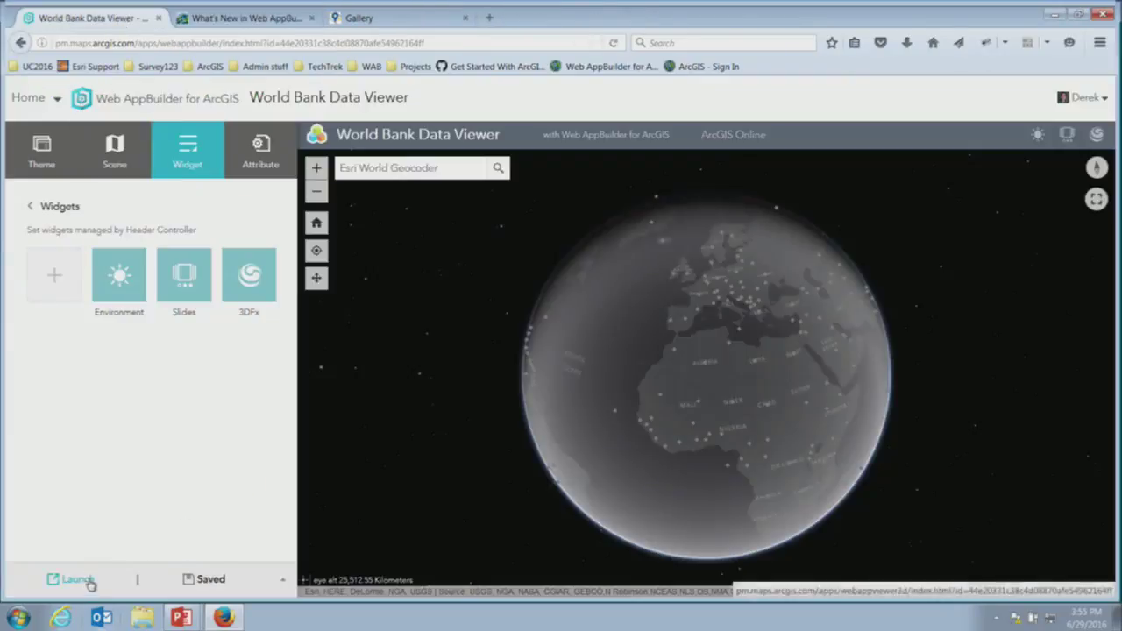
Step: Launch the updated World Bank Data Viewer to show its 3DFx visualization, and switch to PowerPoint to resume the slide show from slide 23
left_click(83, 580)
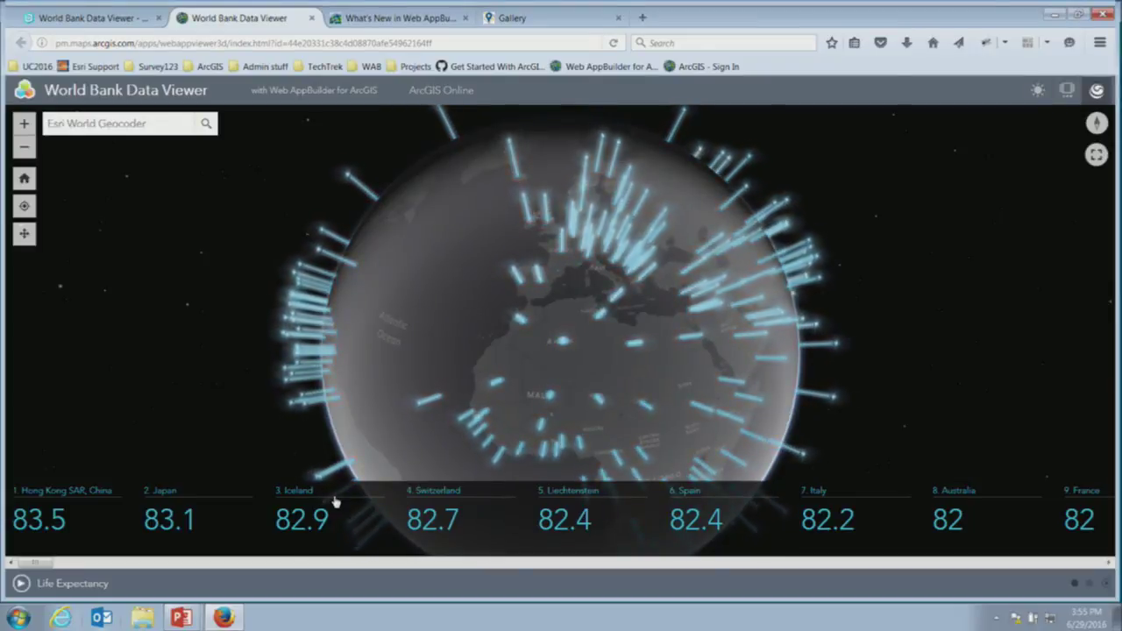
mouse_move(180, 617)
left_click(187, 568)
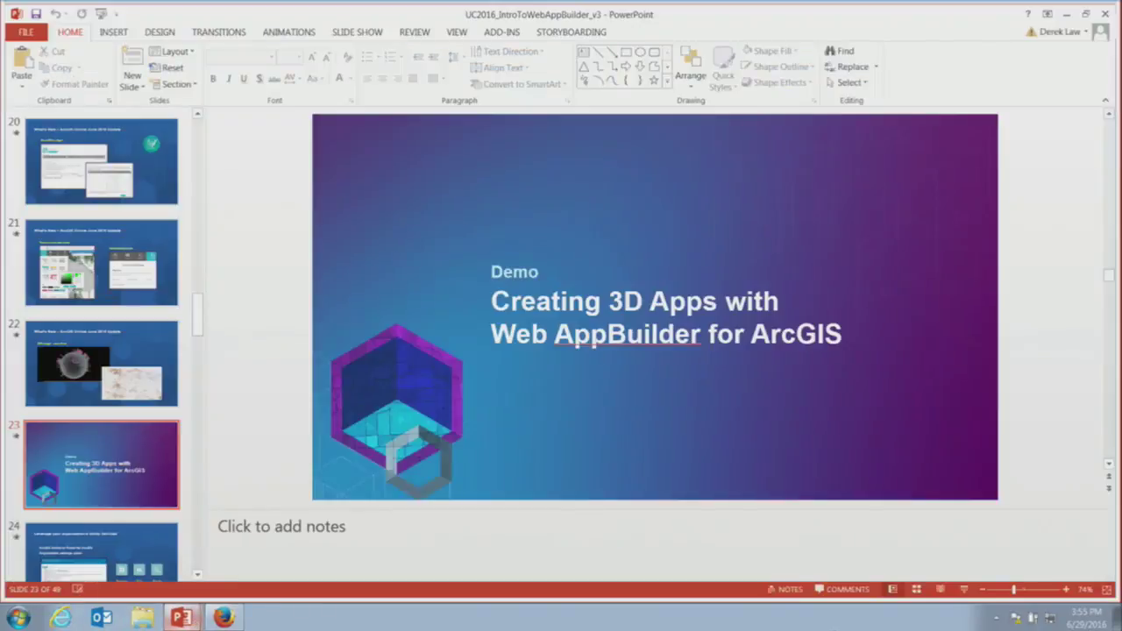
left_click(963, 590)
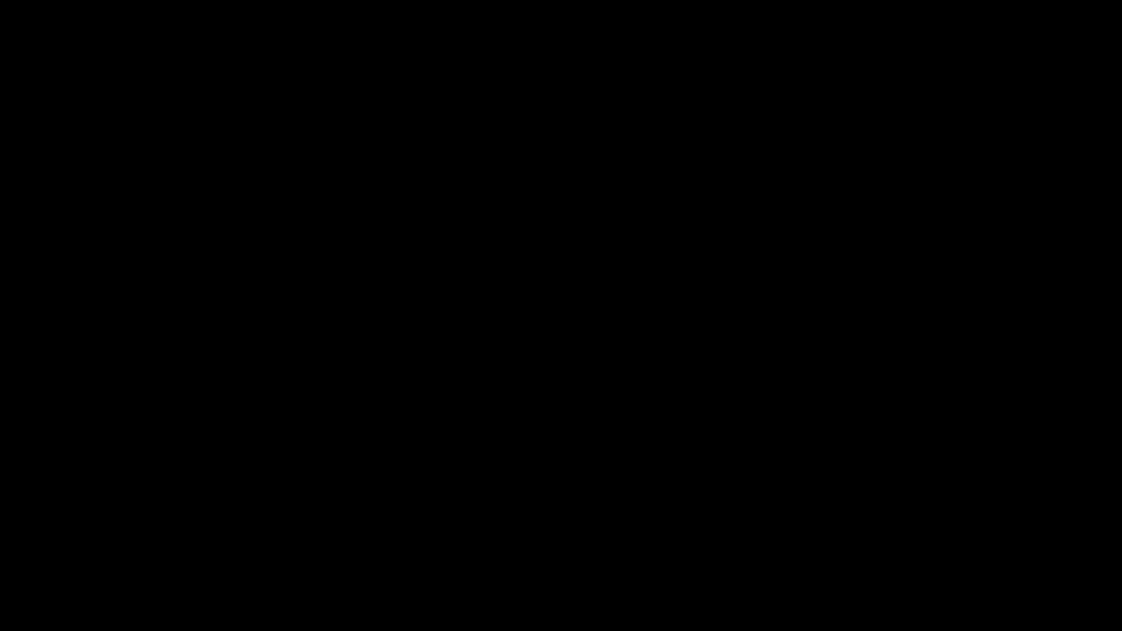
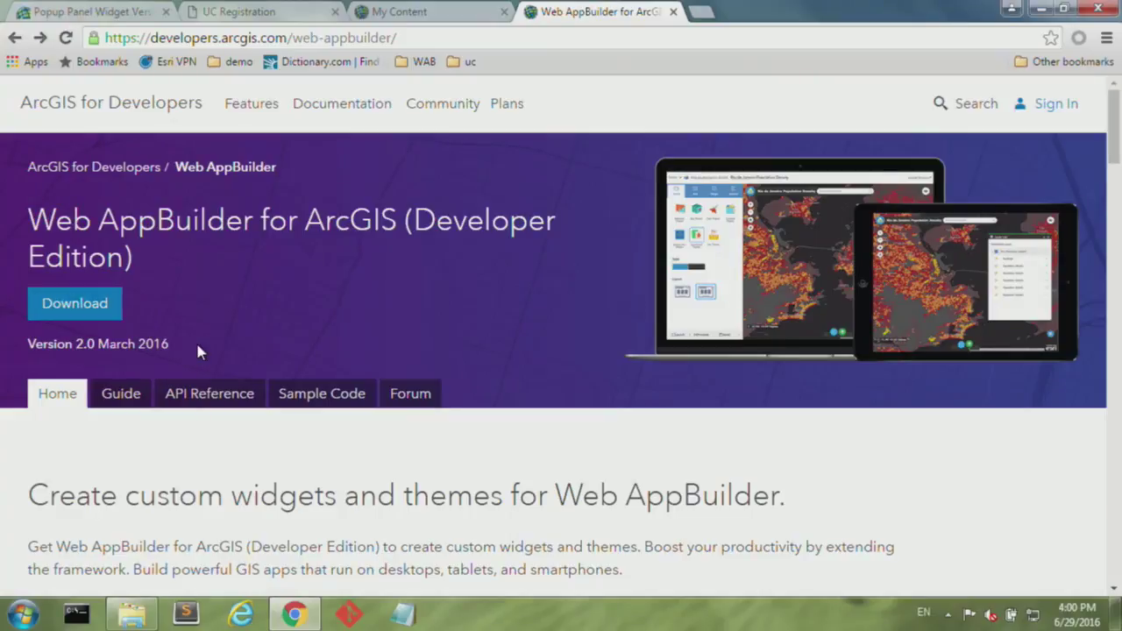
Step: Open the Get started topic in the Web AppBuilder for ArcGIS (Developer Edition) guide
left_click(122, 402)
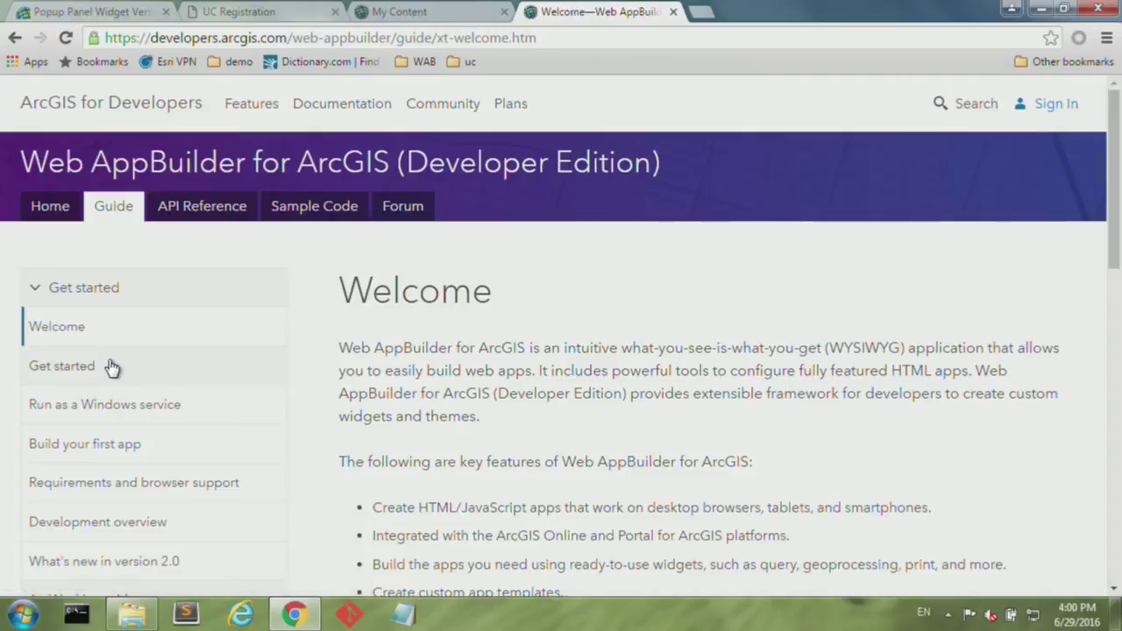
left_click(77, 365)
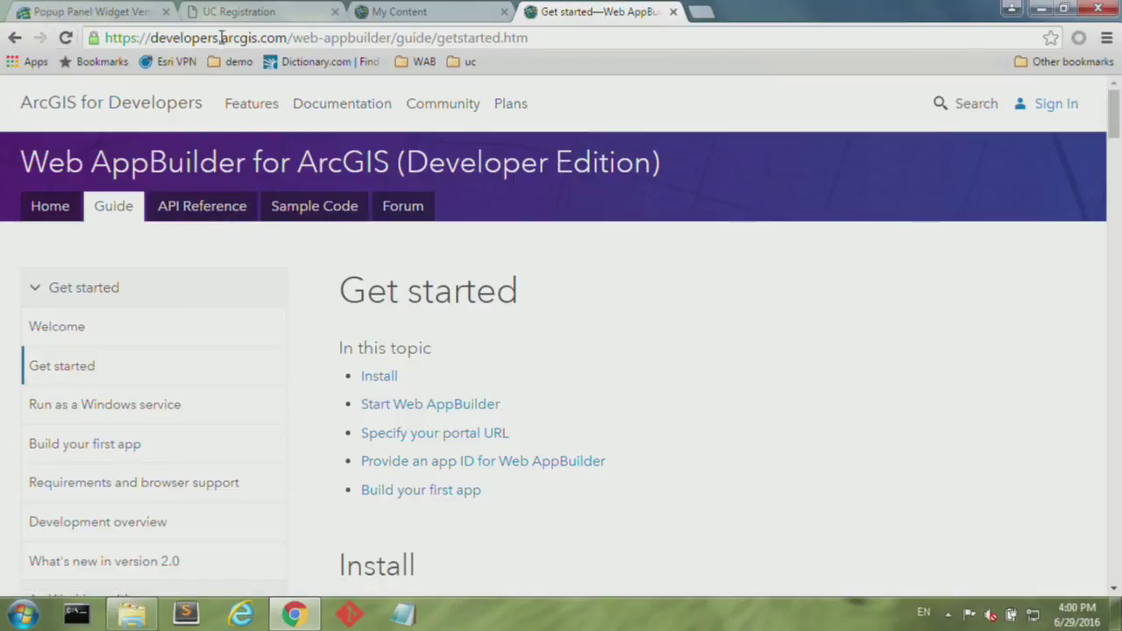
Step: In Windows Explorer, browse to C:\WAB\arcgis-web-appbuilder-2.1\WebAppBuilderForArcGIS and run startup.bat to start Web AppBuilder
left_click(134, 615)
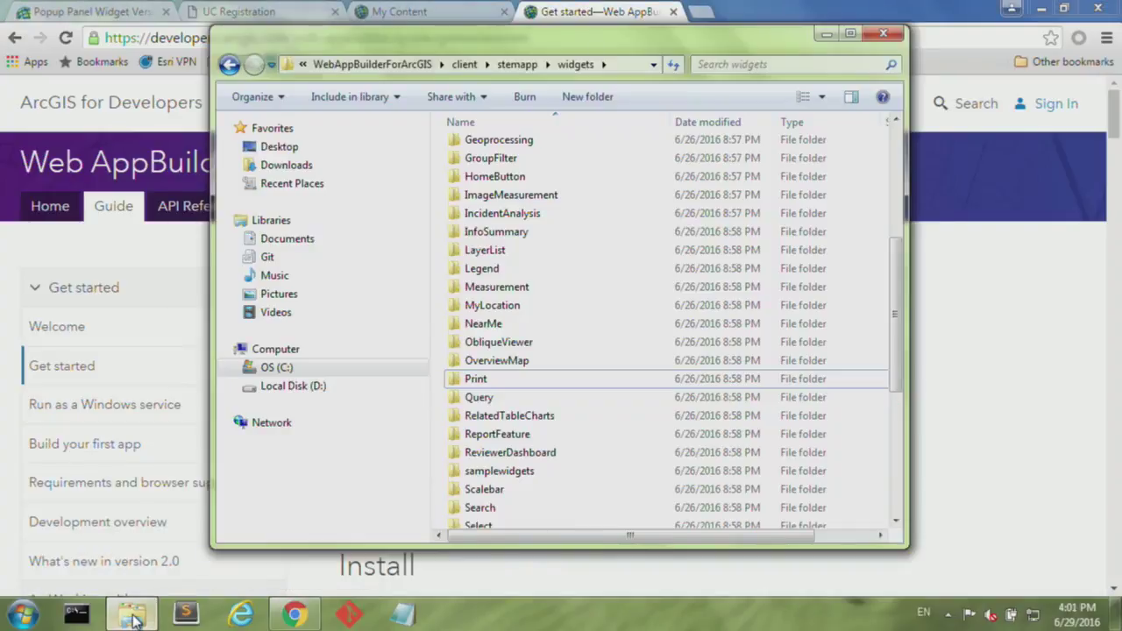
left_click(314, 367)
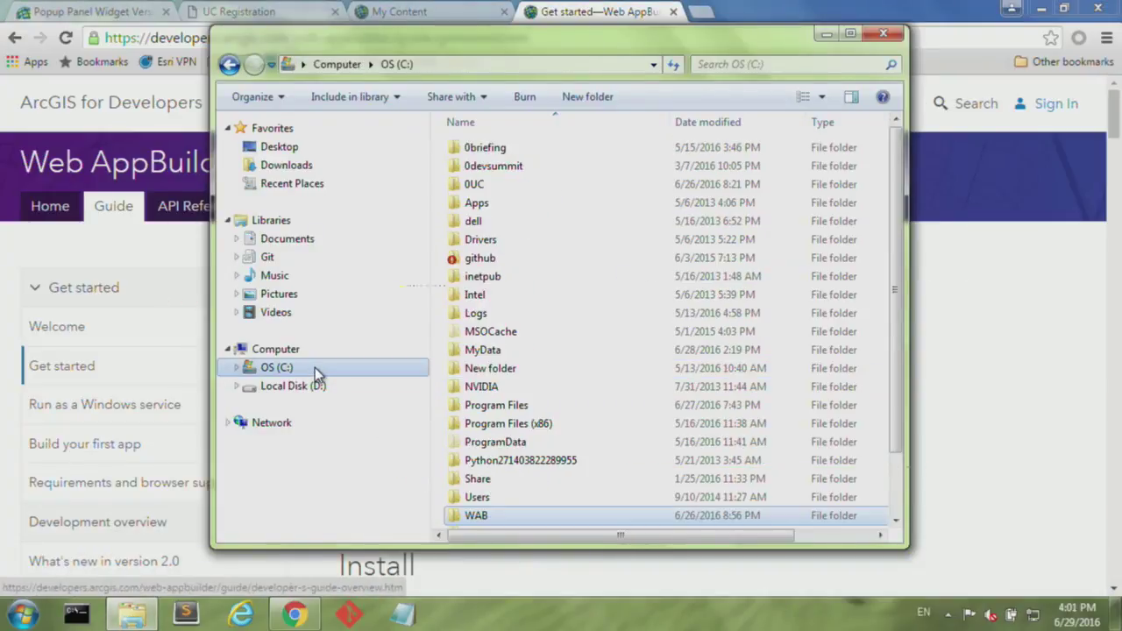
double_click(545, 514)
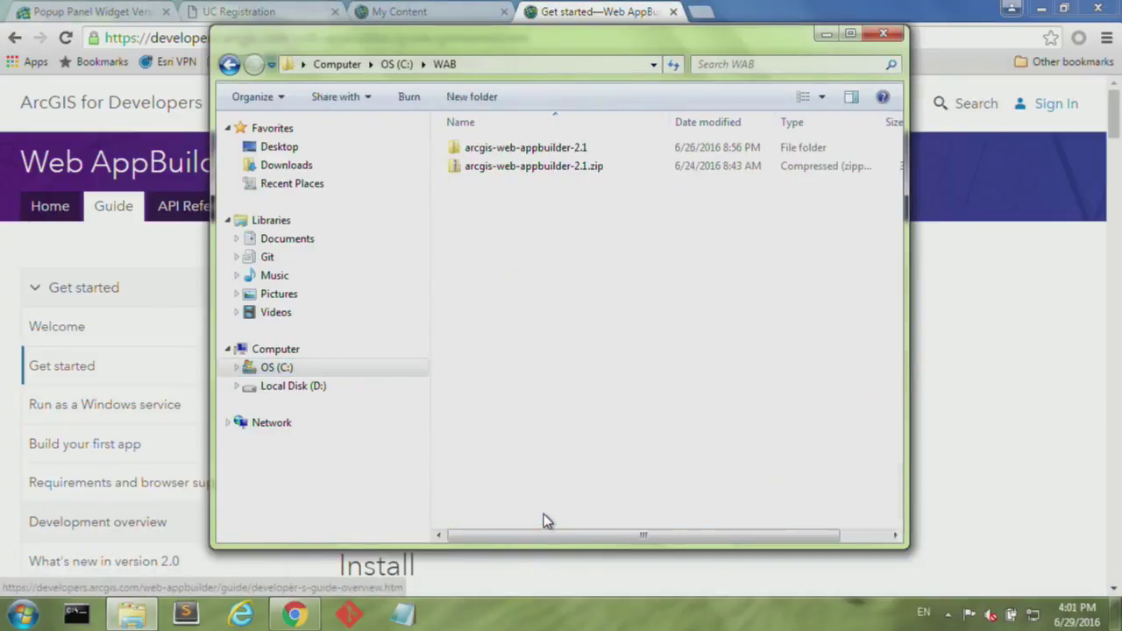
double_click(542, 149)
left_click(543, 151)
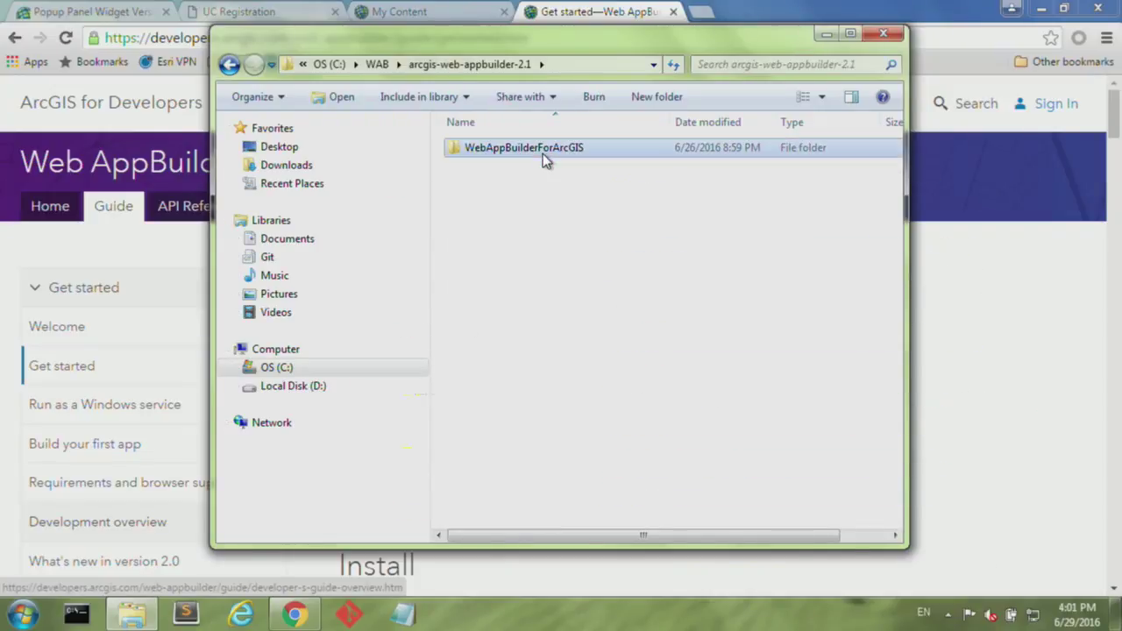
left_click(541, 151)
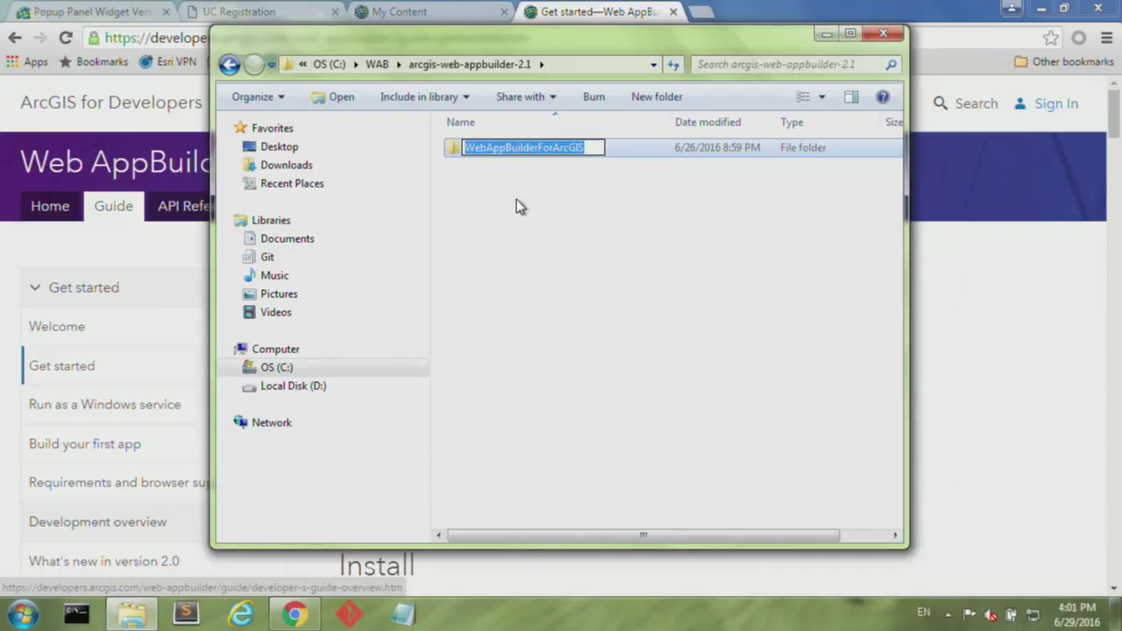
key("Escape")
double_click(523, 147)
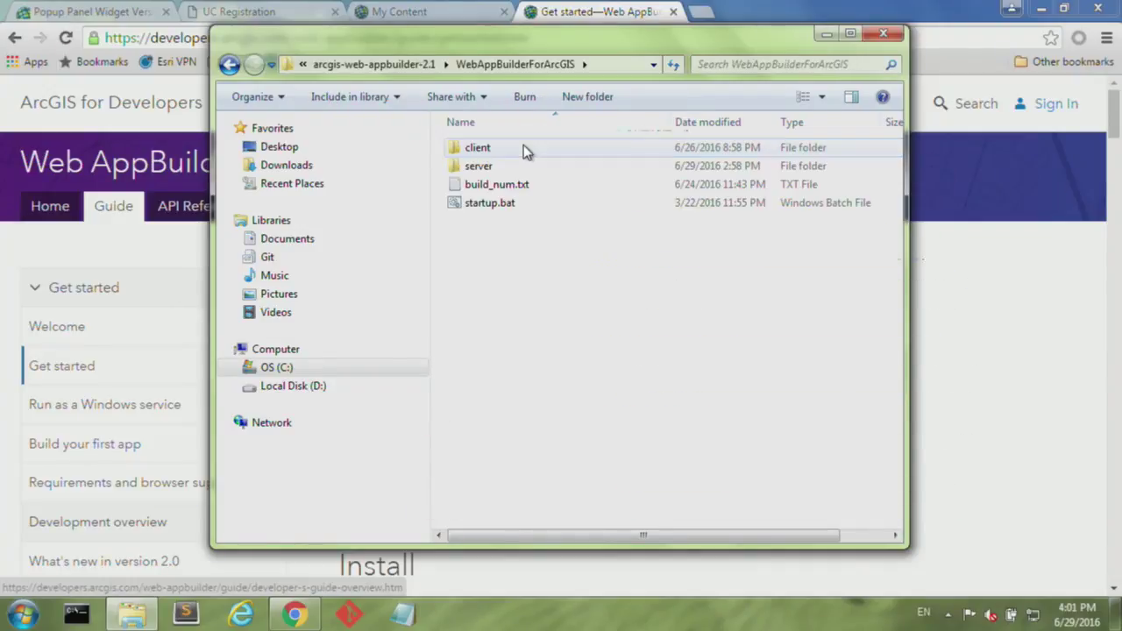
double_click(495, 205)
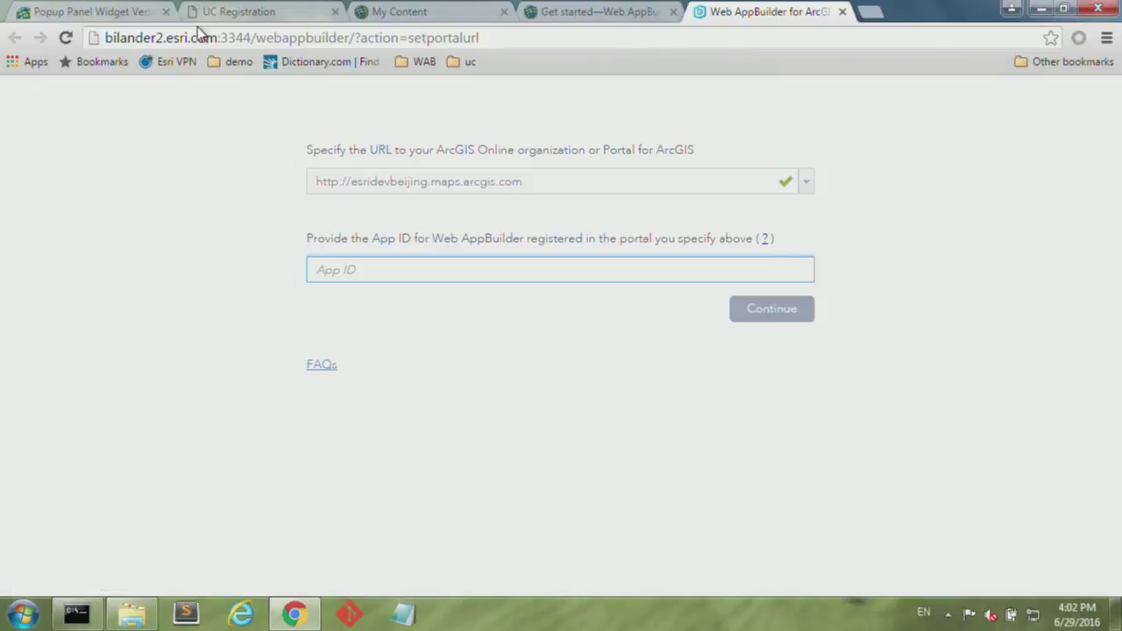
left_click(396, 12)
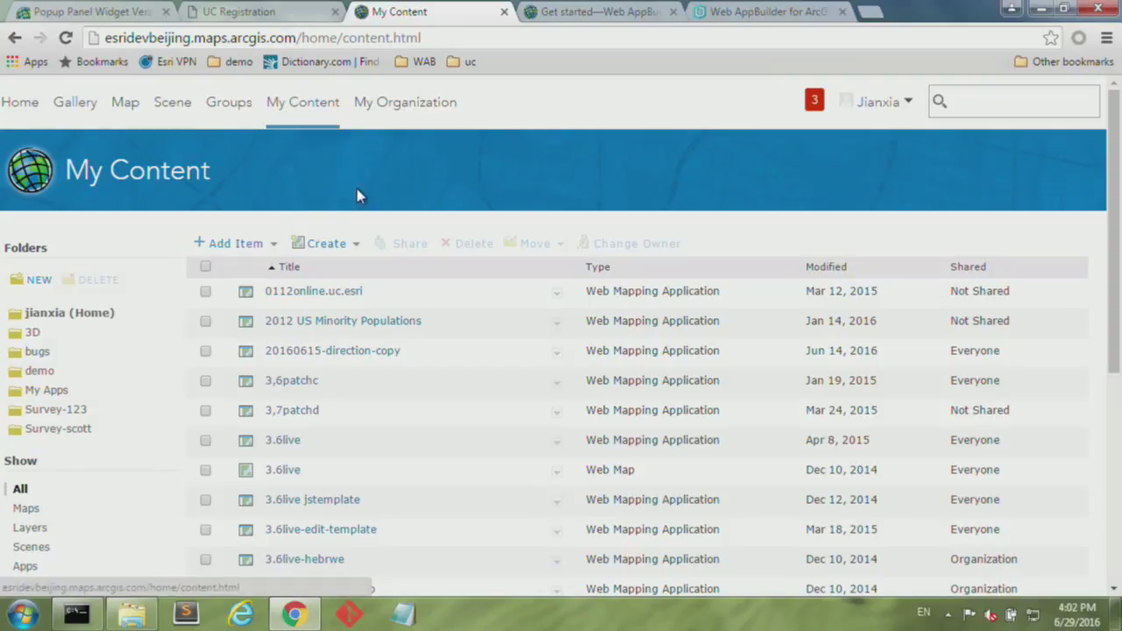
left_click(257, 250)
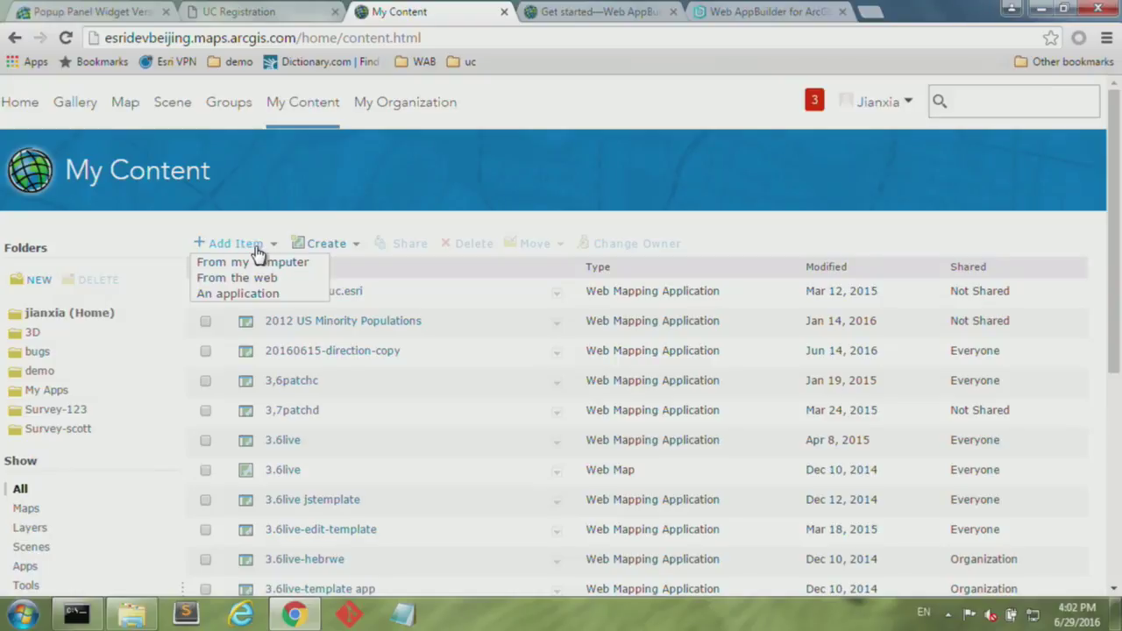
left_click(273, 294)
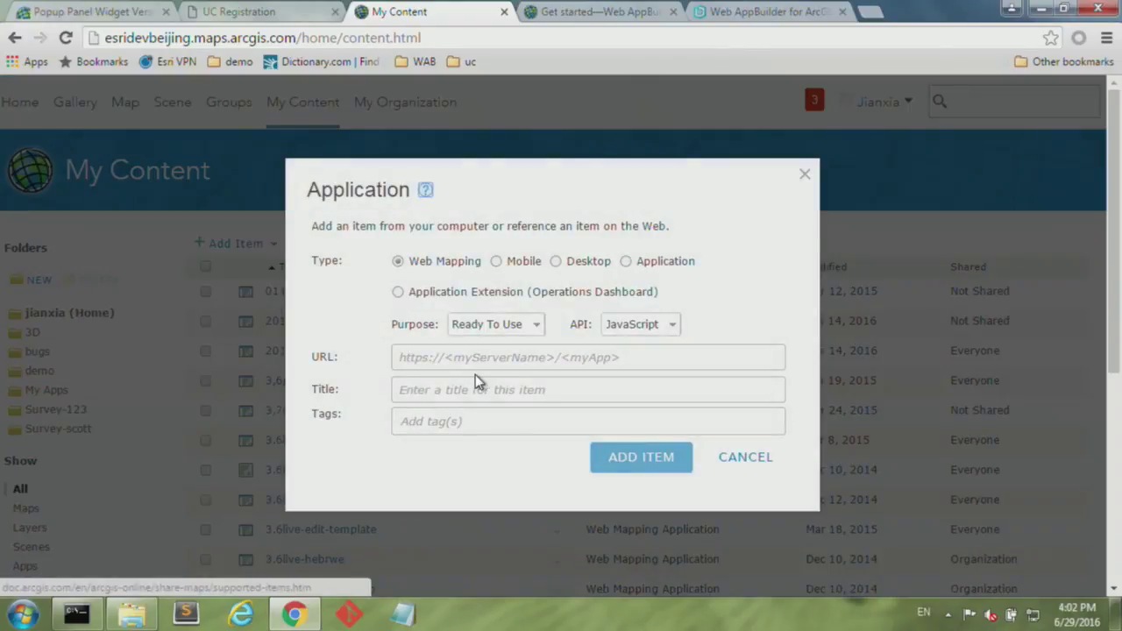
left_click(459, 355)
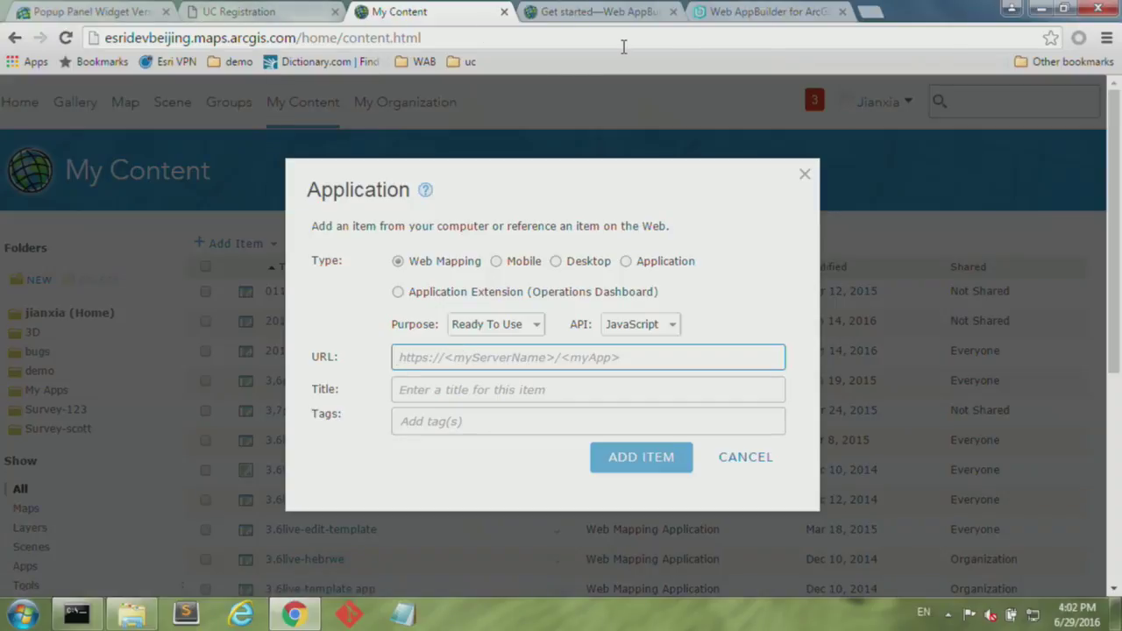
left_click(743, 15)
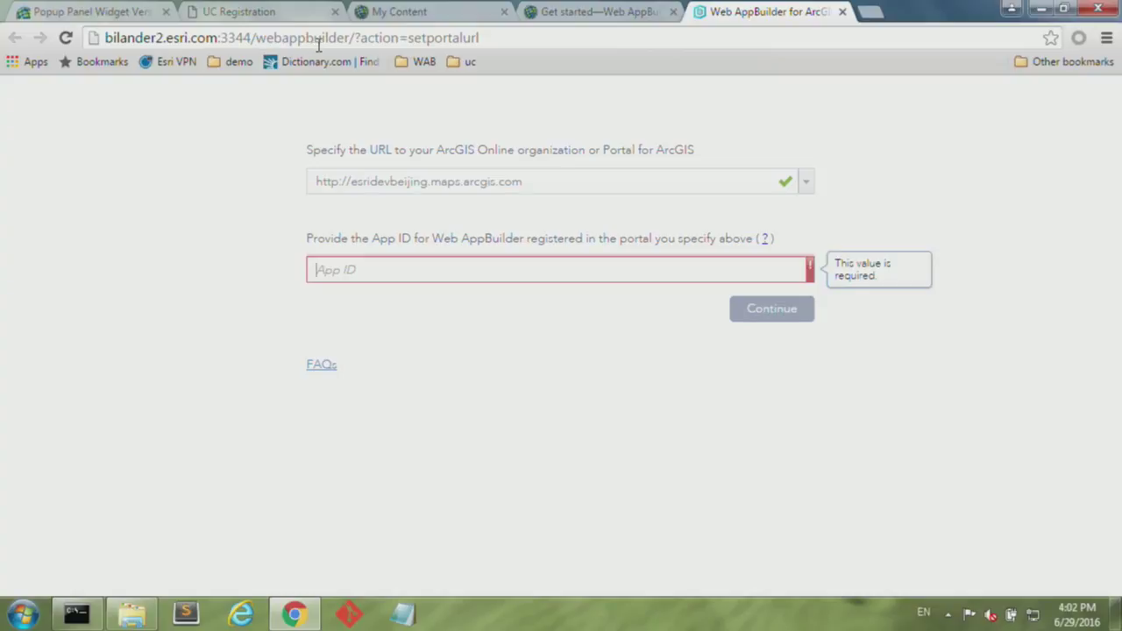
left_click_drag(354, 38, 101, 34)
key("ctrl+c")
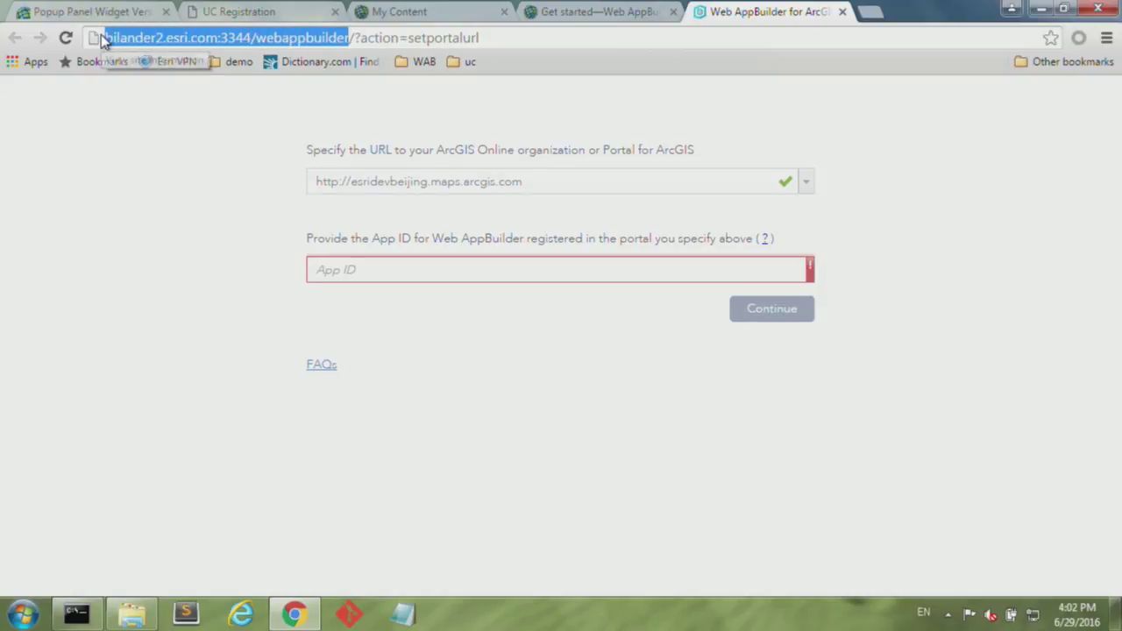
left_click(422, 12)
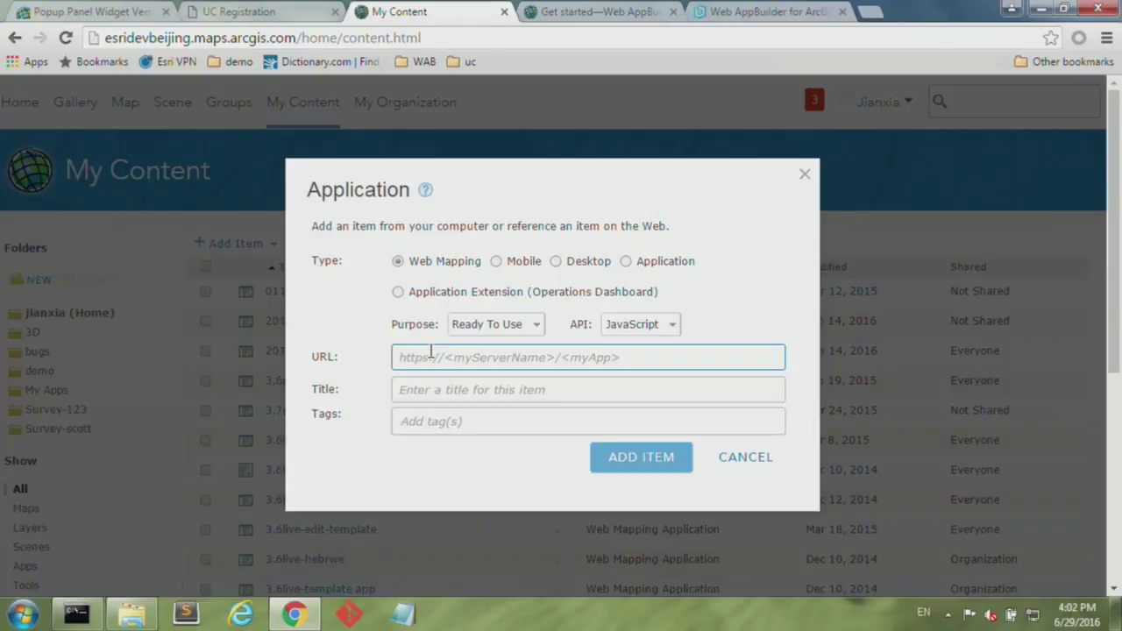
key("ctrl+v")
Step: Title the application item uc_appid, tag it wab, and add it to My Content
left_click(421, 390)
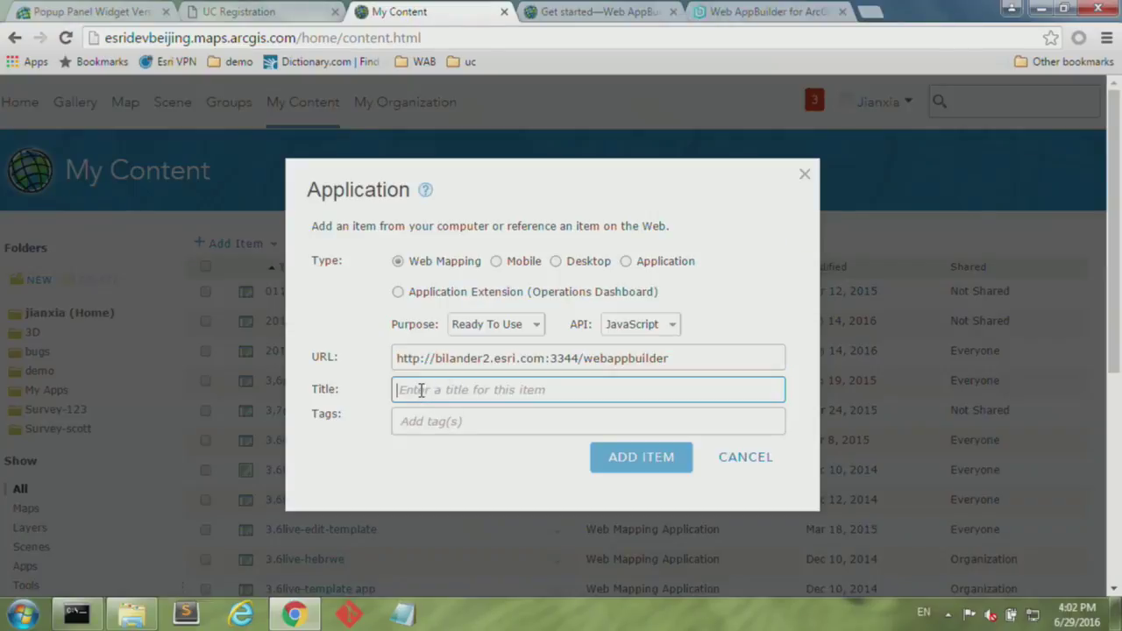
type("uc_appid")
left_click(456, 420)
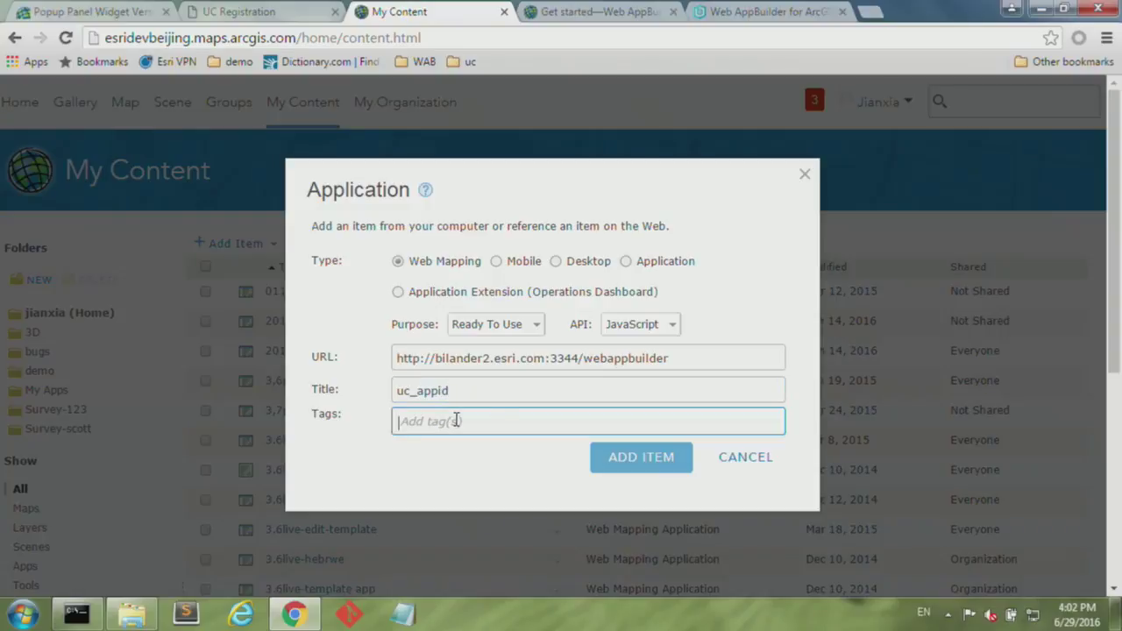
type("wab")
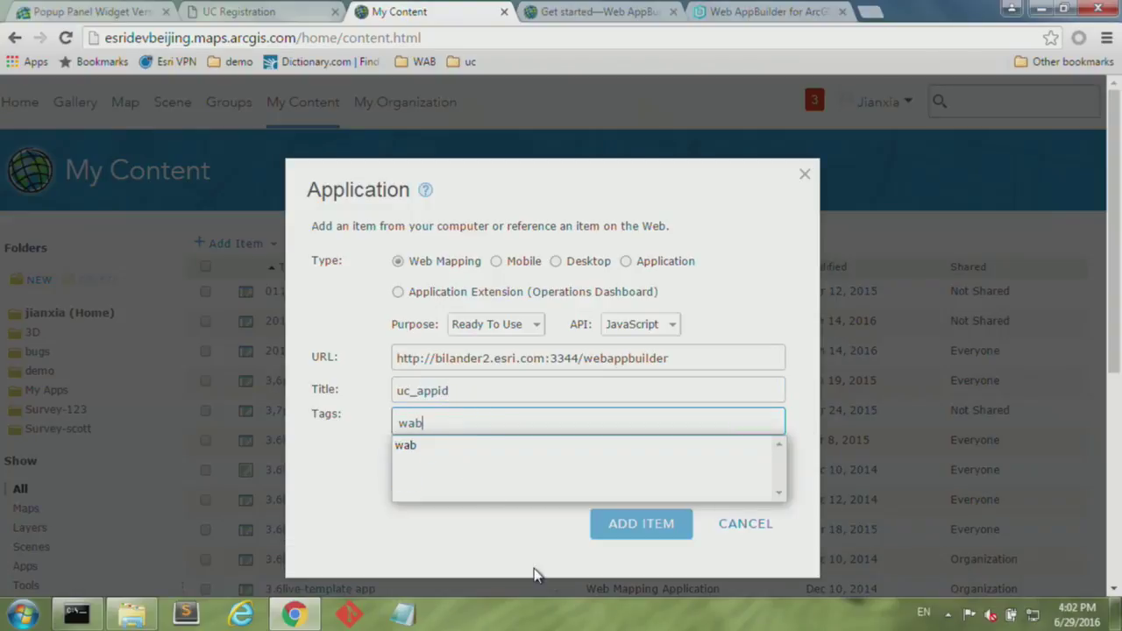
left_click(629, 533)
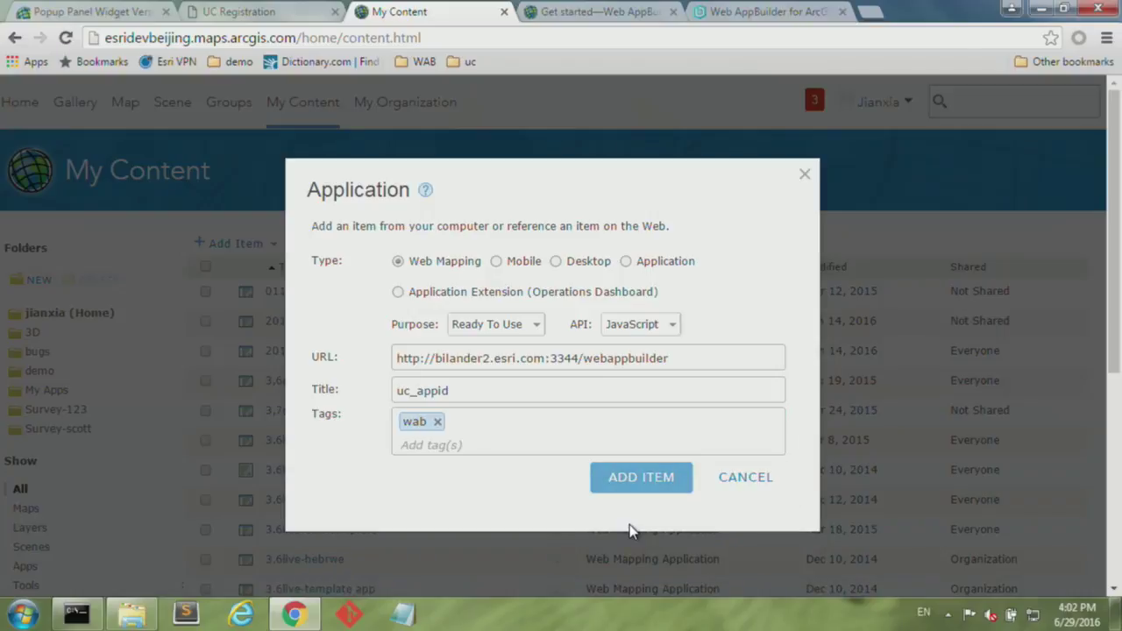
left_click(639, 480)
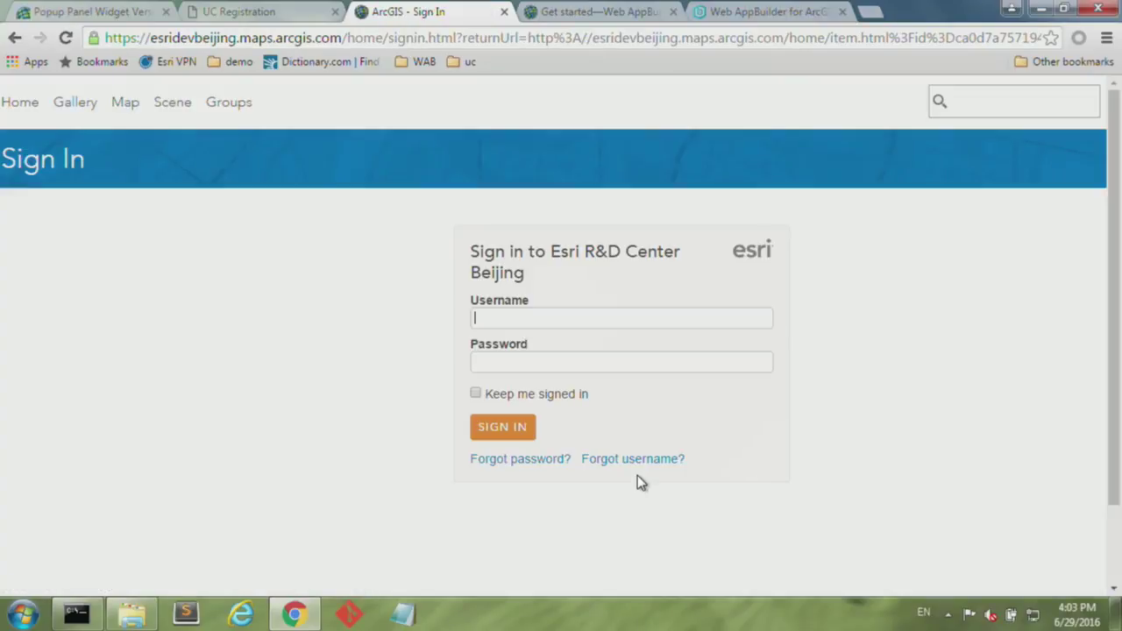
Step: Sign in to the ArcGIS Online organization with the account username and password
type("jianxia")
key("Tab")
type("•••••••••")
key("Return")
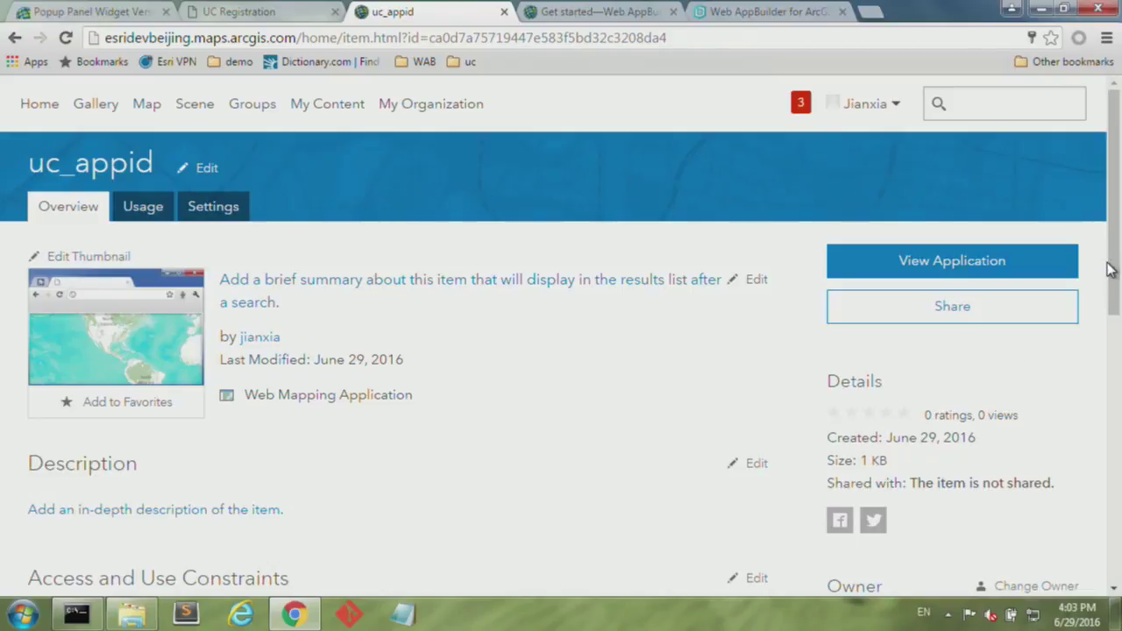
left_click_drag(1113, 269, 1120, 298)
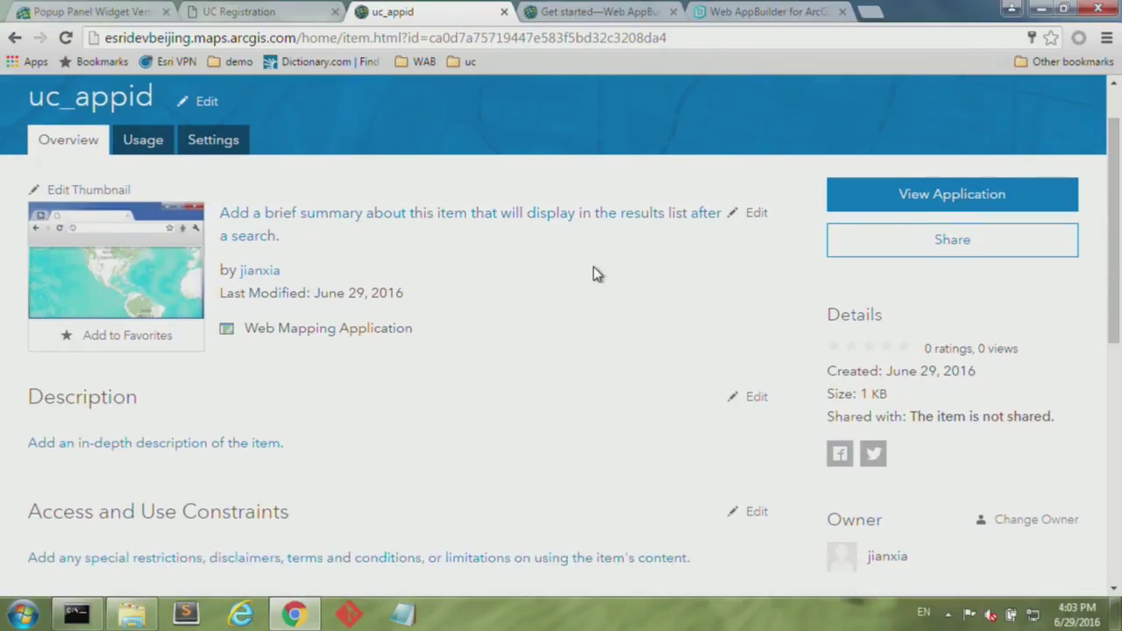
left_click(228, 140)
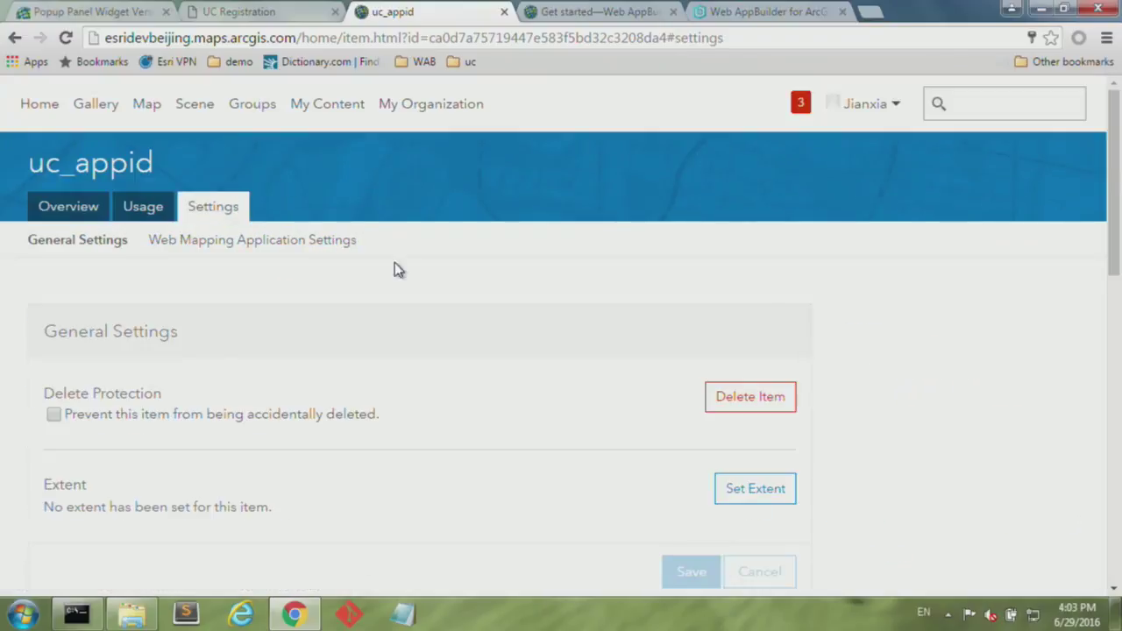
left_click_drag(1117, 259, 1111, 517)
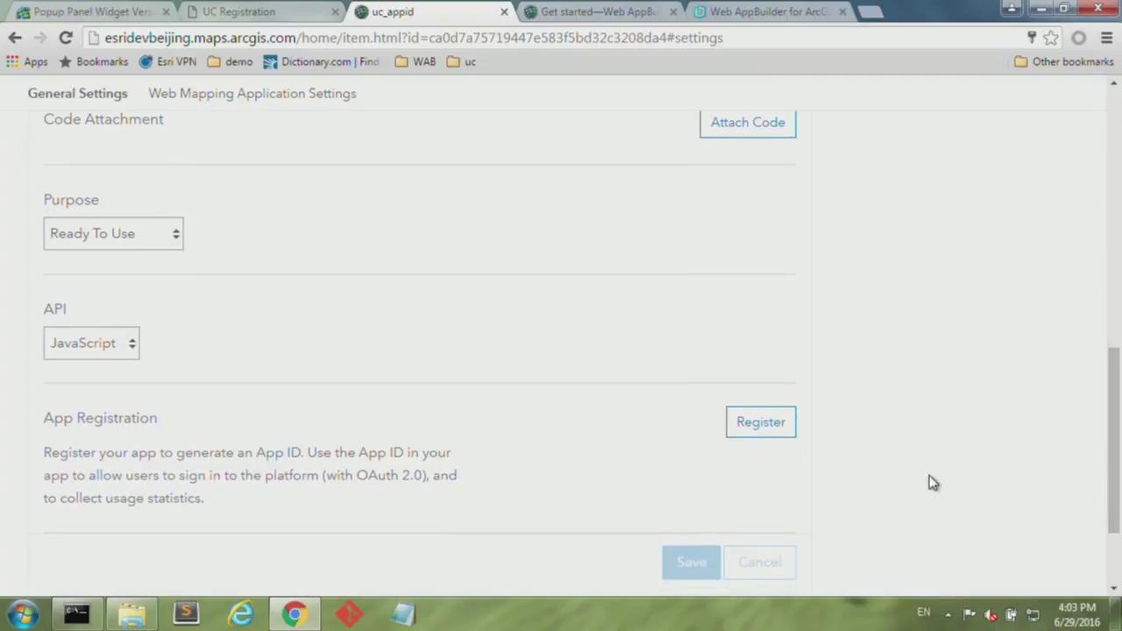
left_click(761, 422)
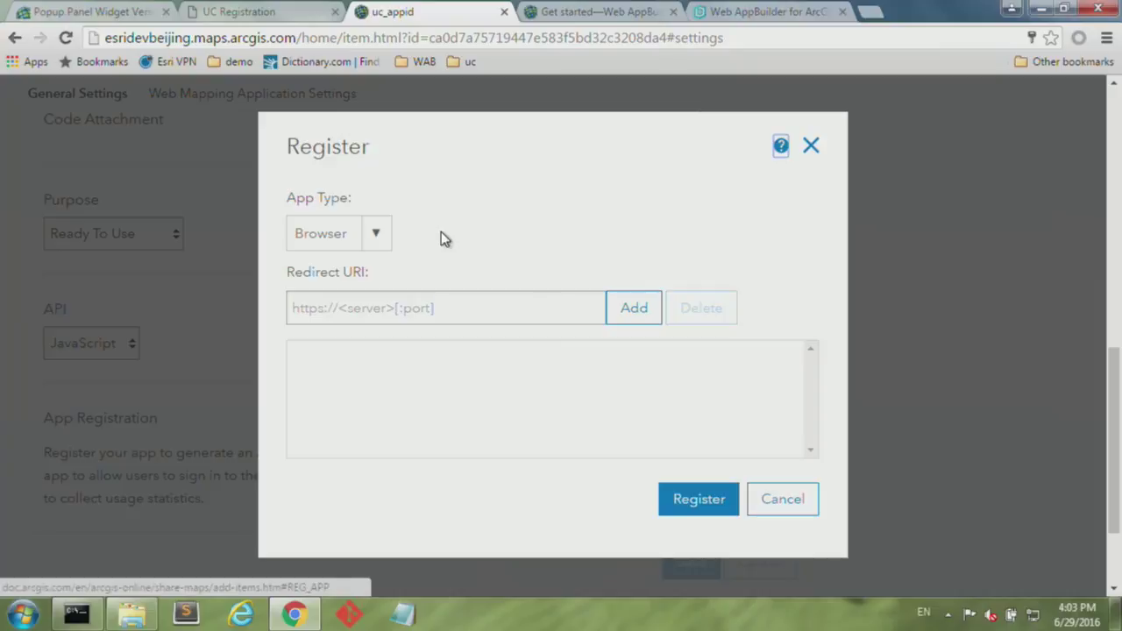
left_click(383, 234)
left_click(383, 234)
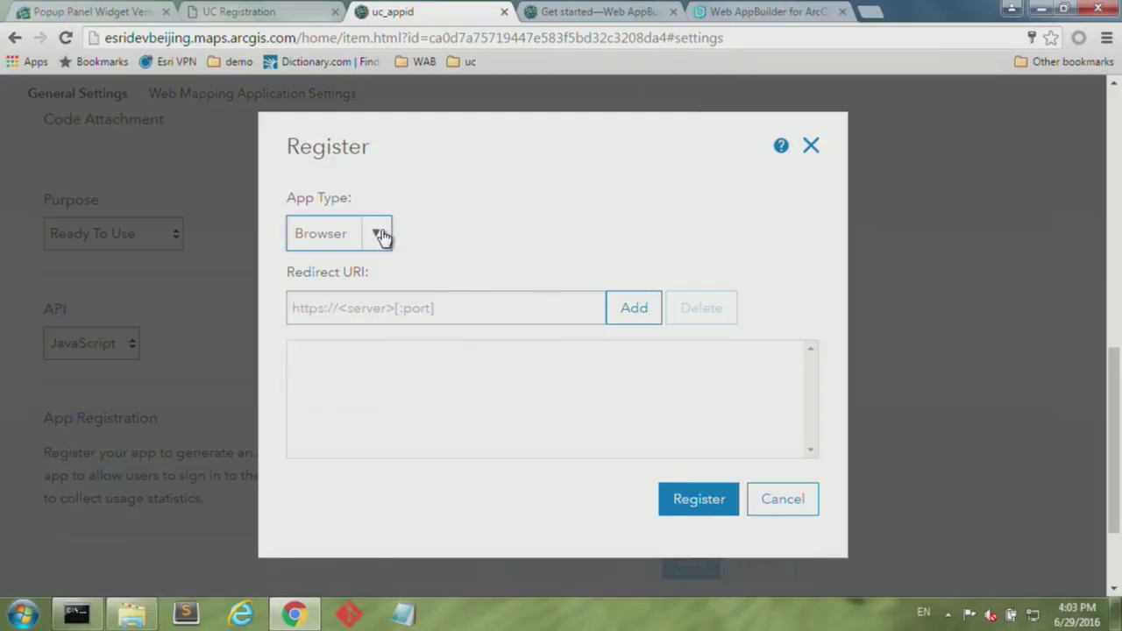
left_click(418, 306)
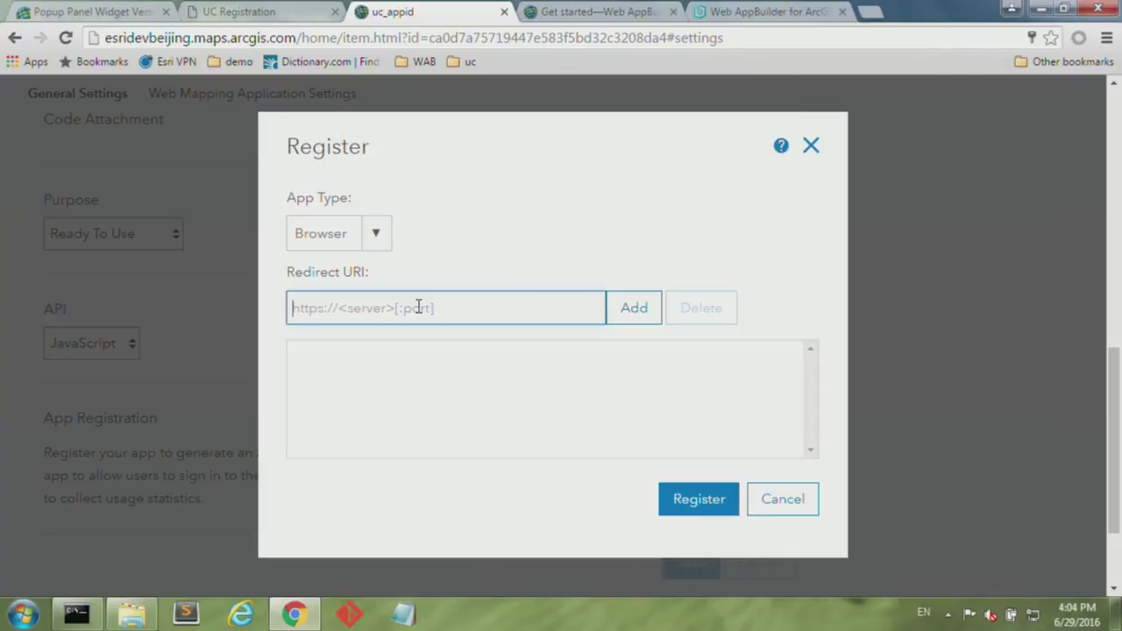
type("ttp")
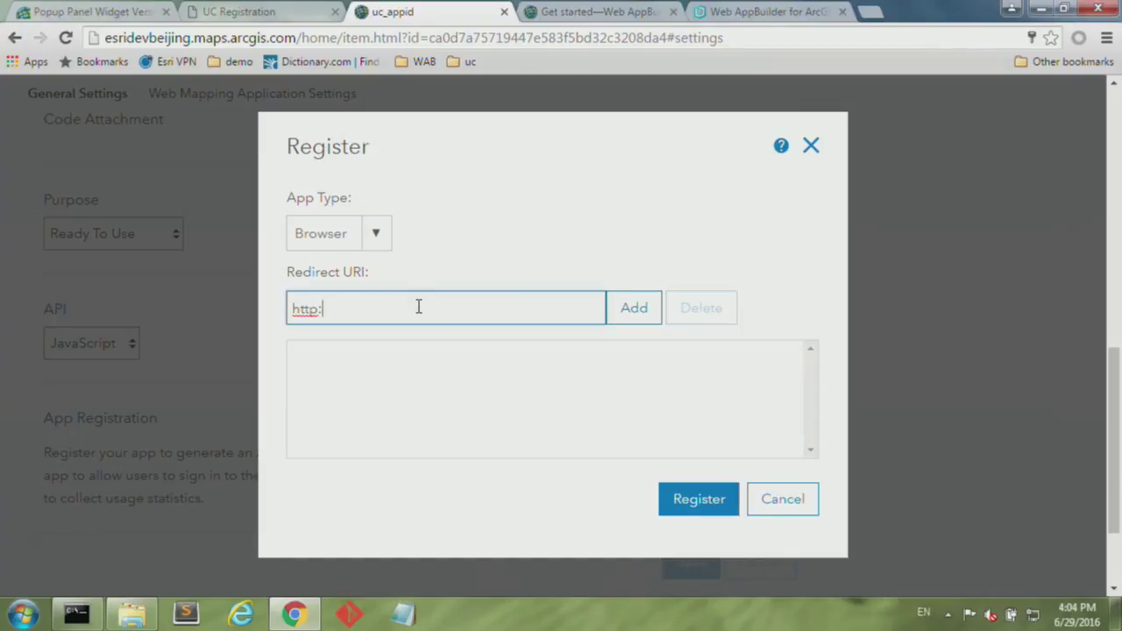
type("://*")
left_click(642, 316)
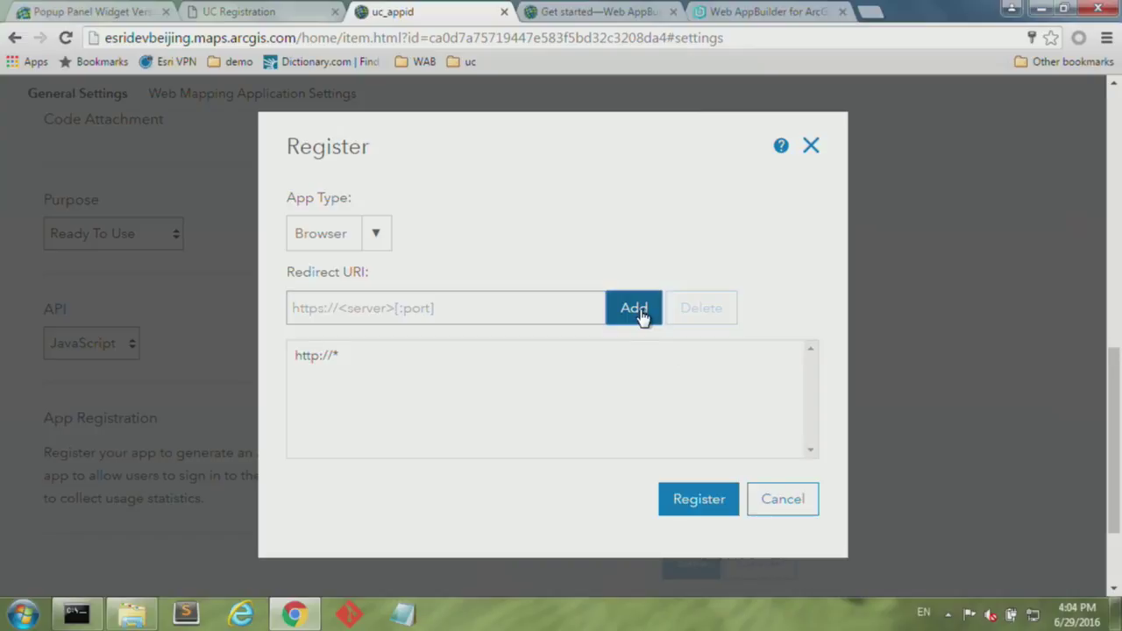
left_click(481, 302)
type("http")
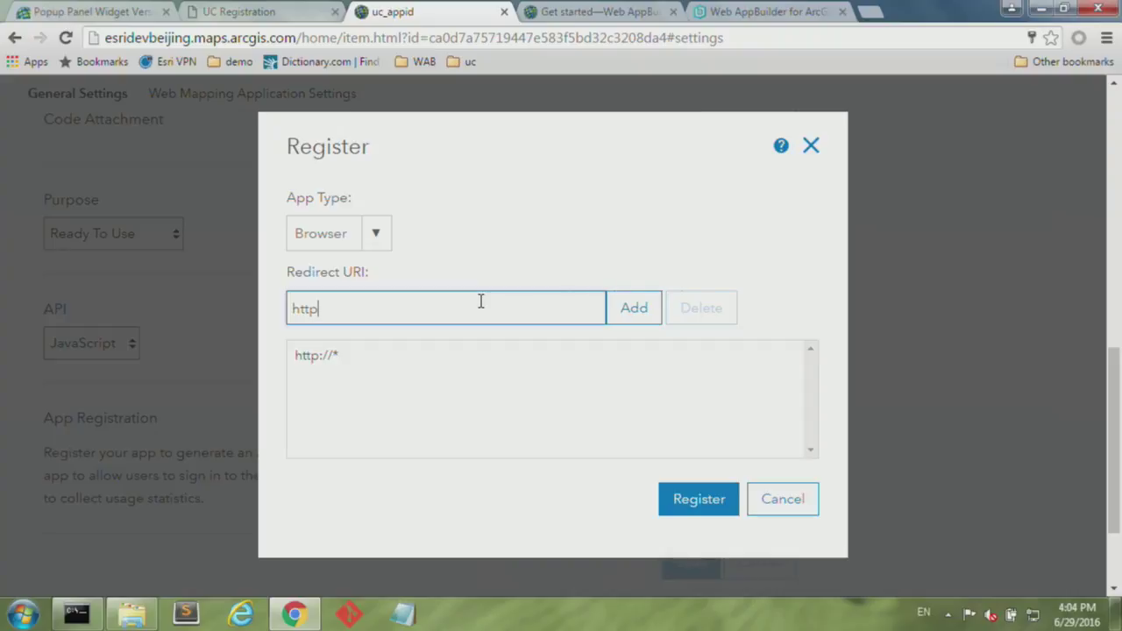
type("s://*")
left_click(681, 499)
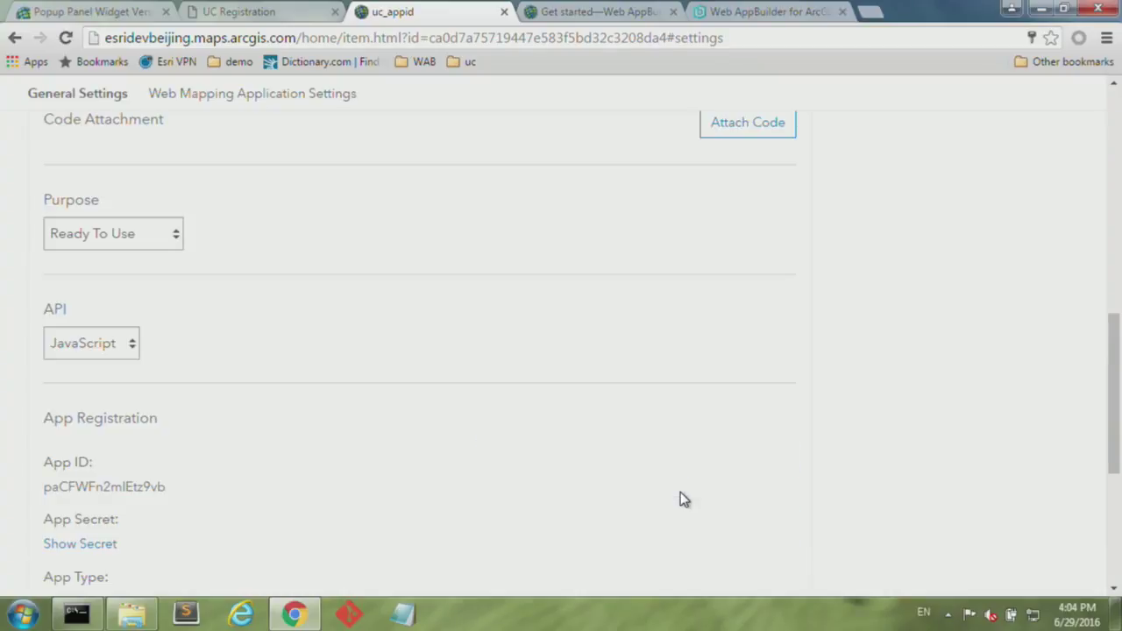
Step: Copy the App ID generated in the uc_appid item's app registration
left_click_drag(1117, 349, 1117, 408)
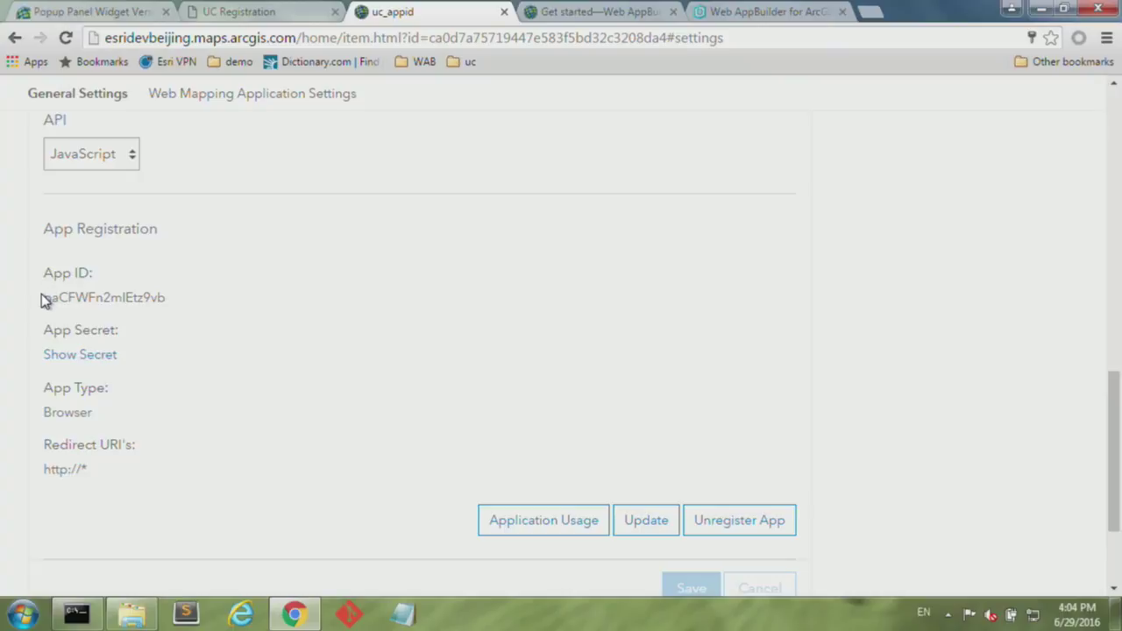
left_click_drag(46, 300, 173, 291)
key("ctrl+c")
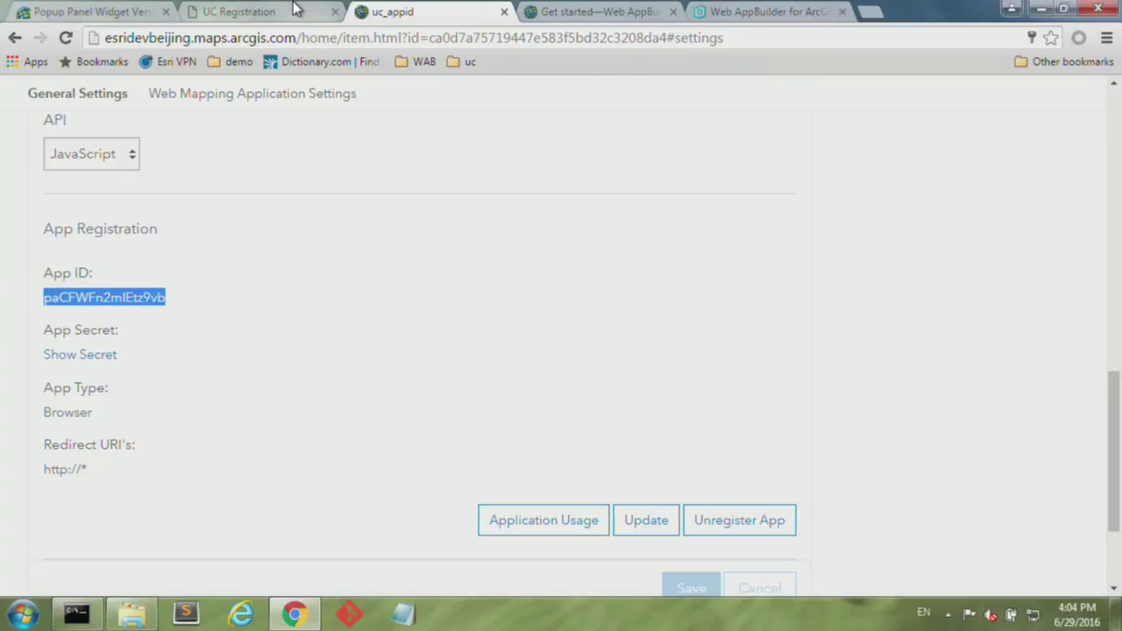
Step: Provide the copied App ID in the Web AppBuilder portal setup and approve uc_appid's access to the ArcGIS Online account
left_click(754, 15)
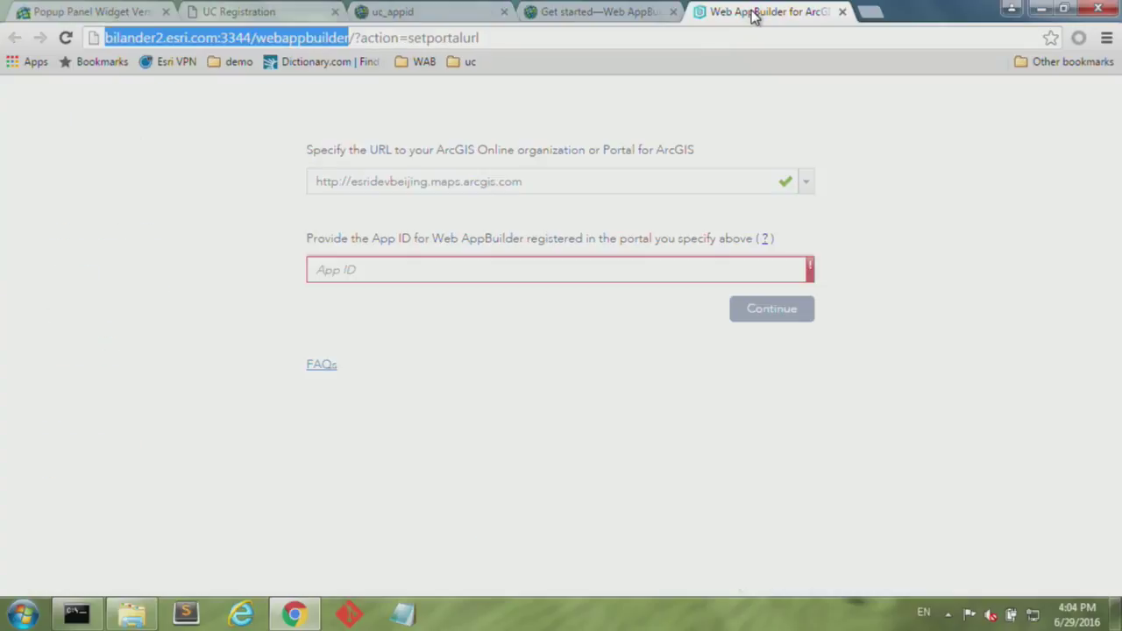
left_click(416, 275)
key("ctrl+v")
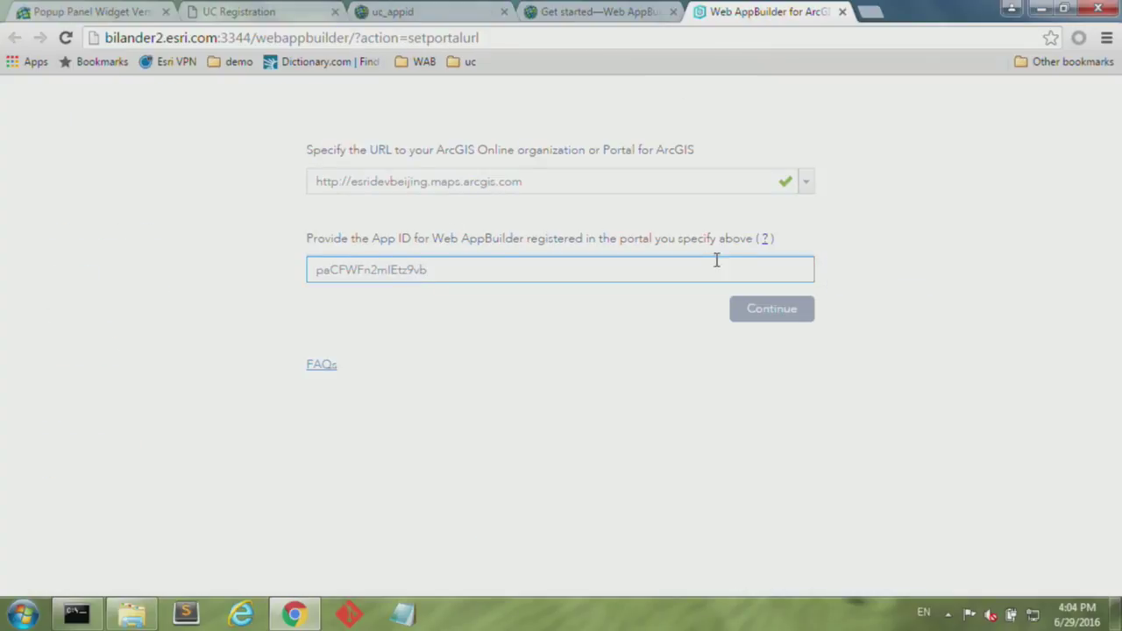
left_click(750, 312)
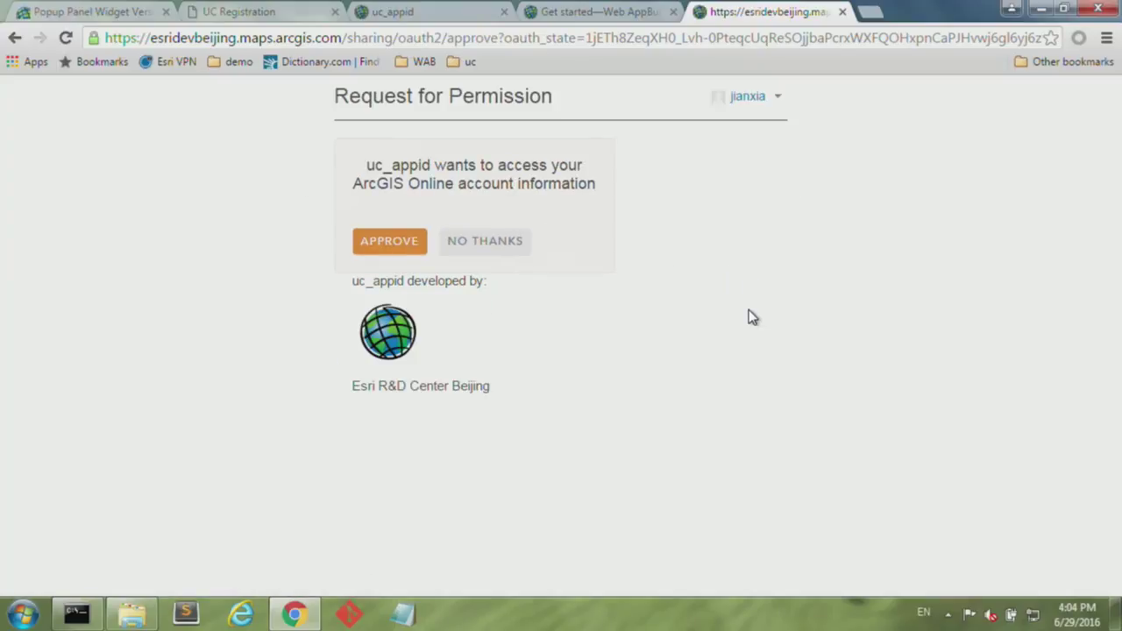
left_click(389, 248)
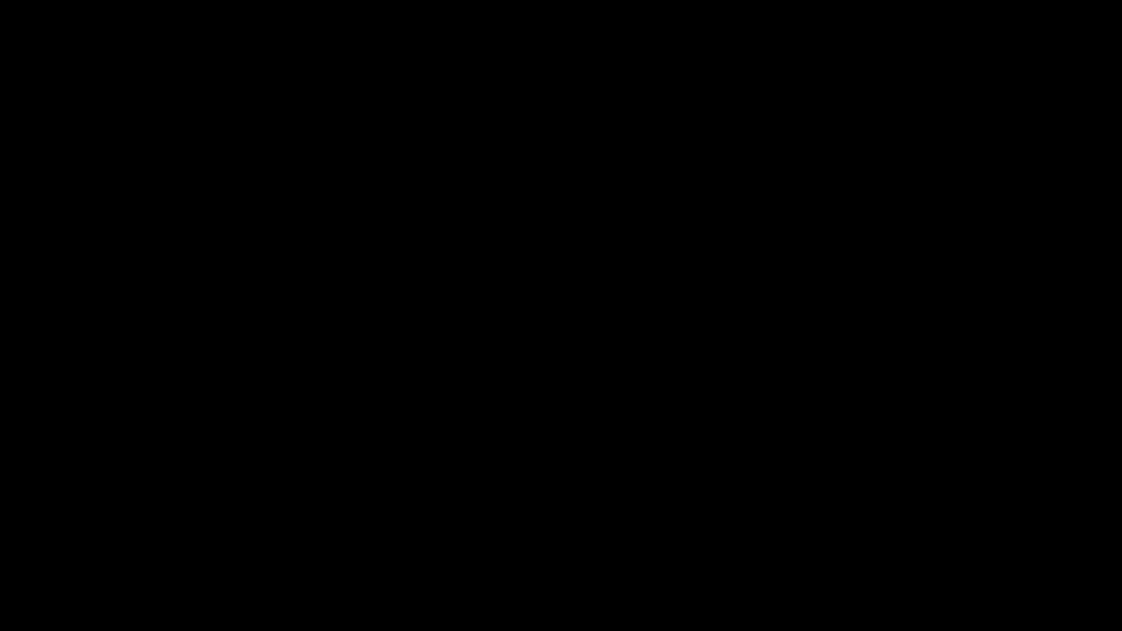
Step: Start creating a new web app from the Default (2D) template
left_click(88, 219)
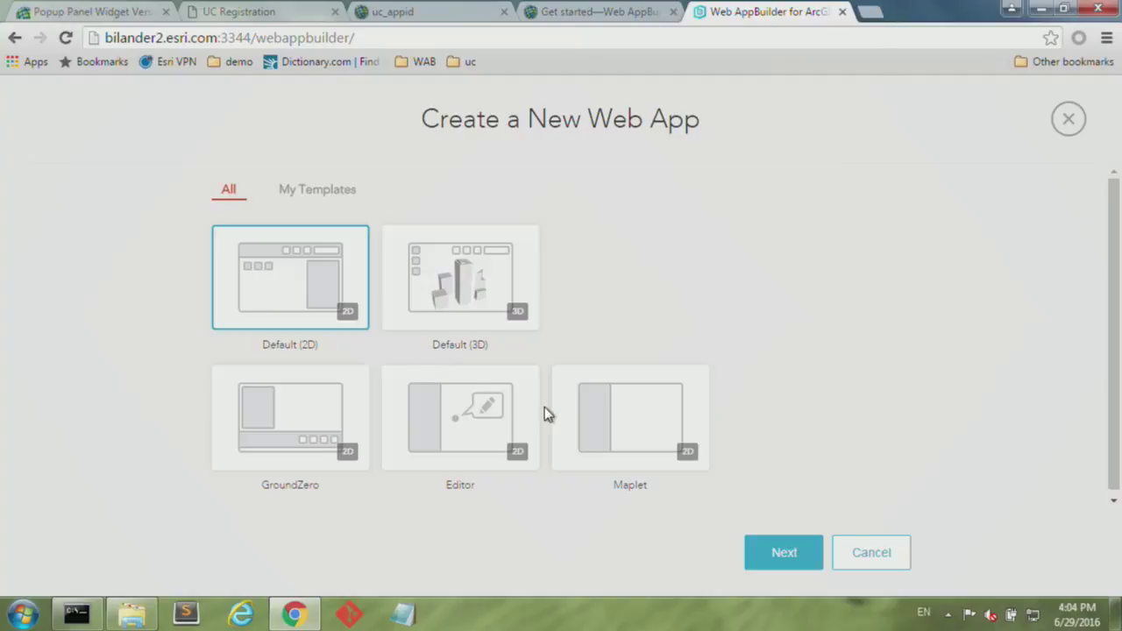
left_click(812, 558)
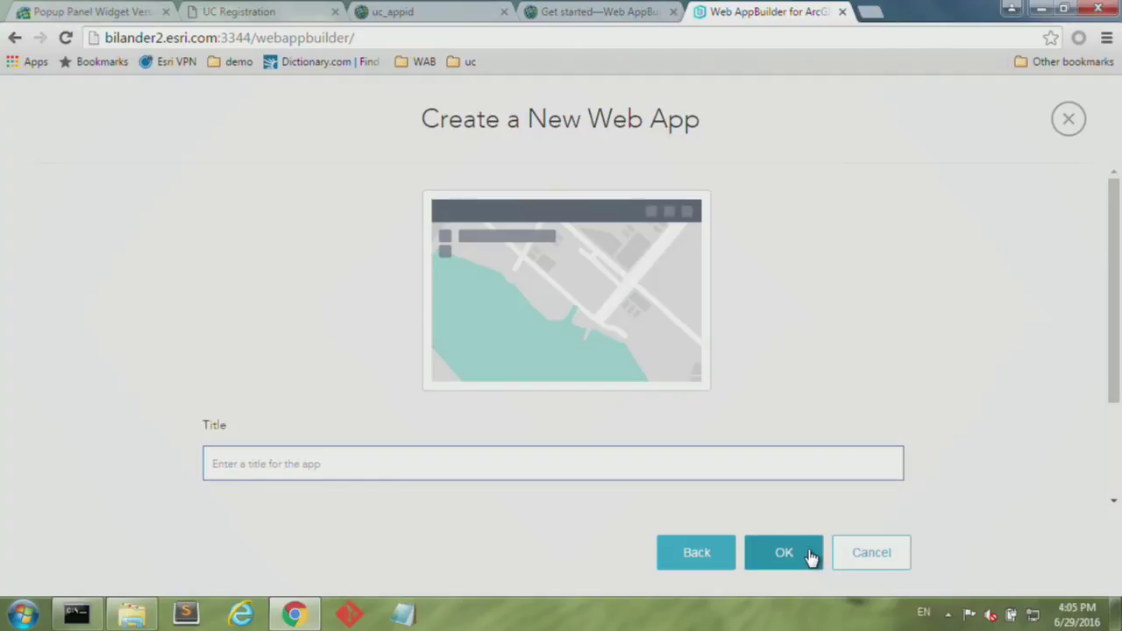
Step: Try to use Nike logo.jpg from the Pictures library as the new app's thumbnail
mouse_move(523, 339)
left_click(549, 340)
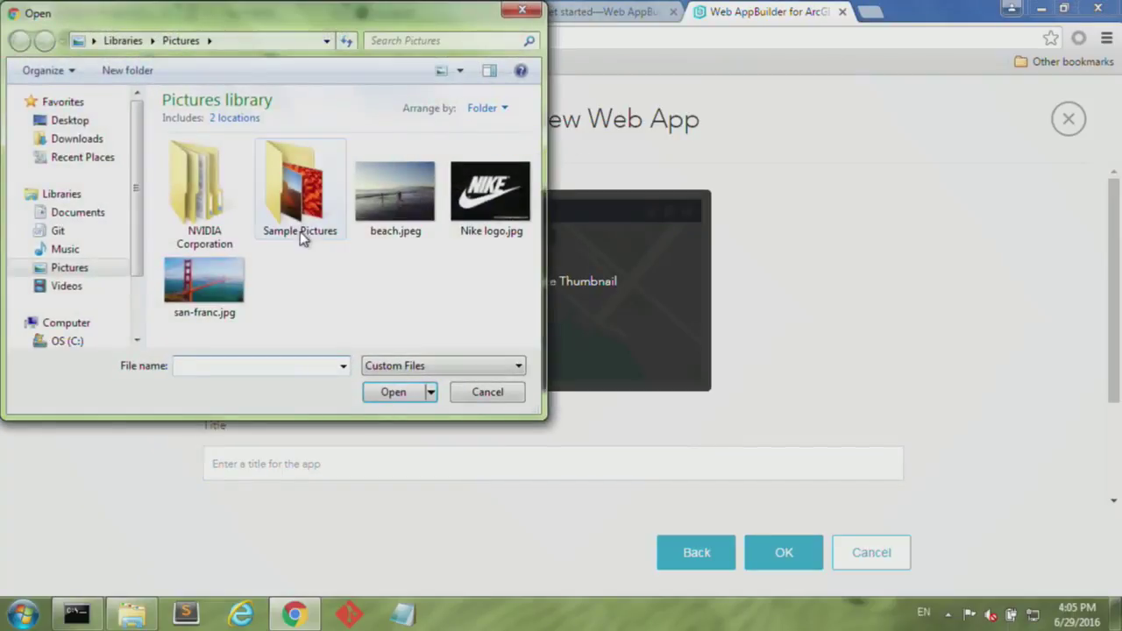
left_click(485, 202)
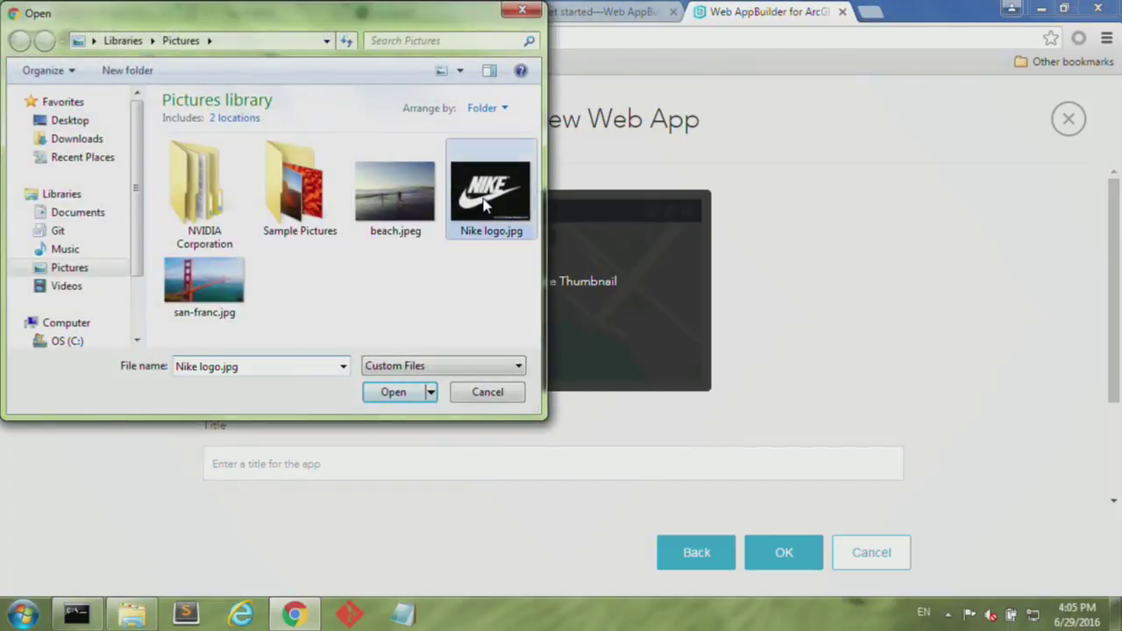
left_click(371, 397)
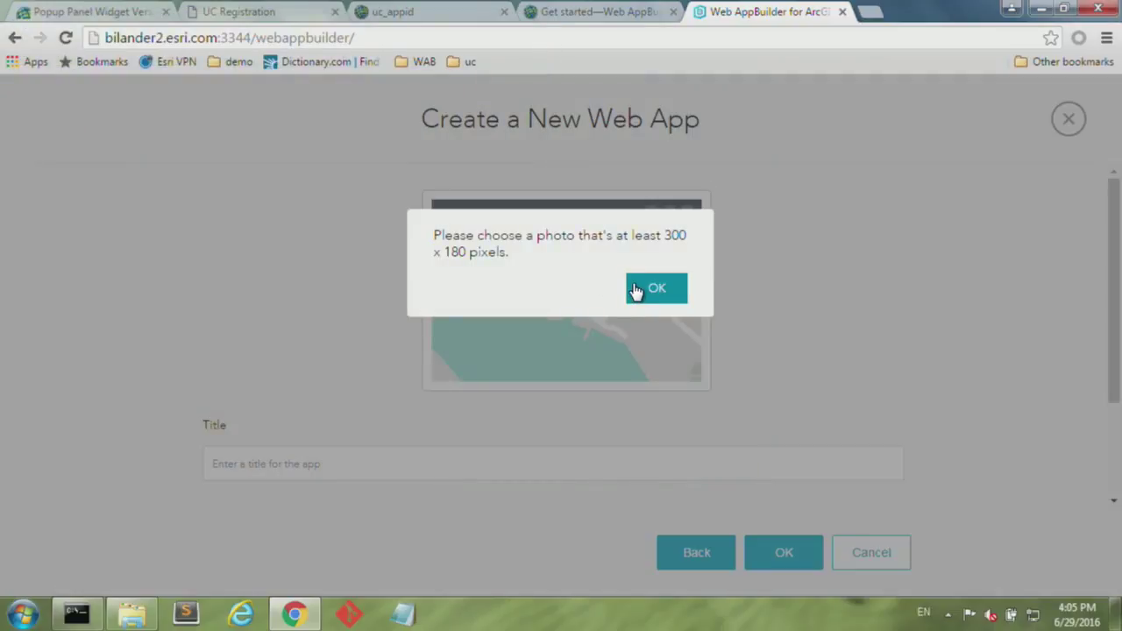
left_click(644, 294)
Step: Set beach.jpeg from the Pictures library as the new app's thumbnail, cropped to its full width
left_click(587, 304)
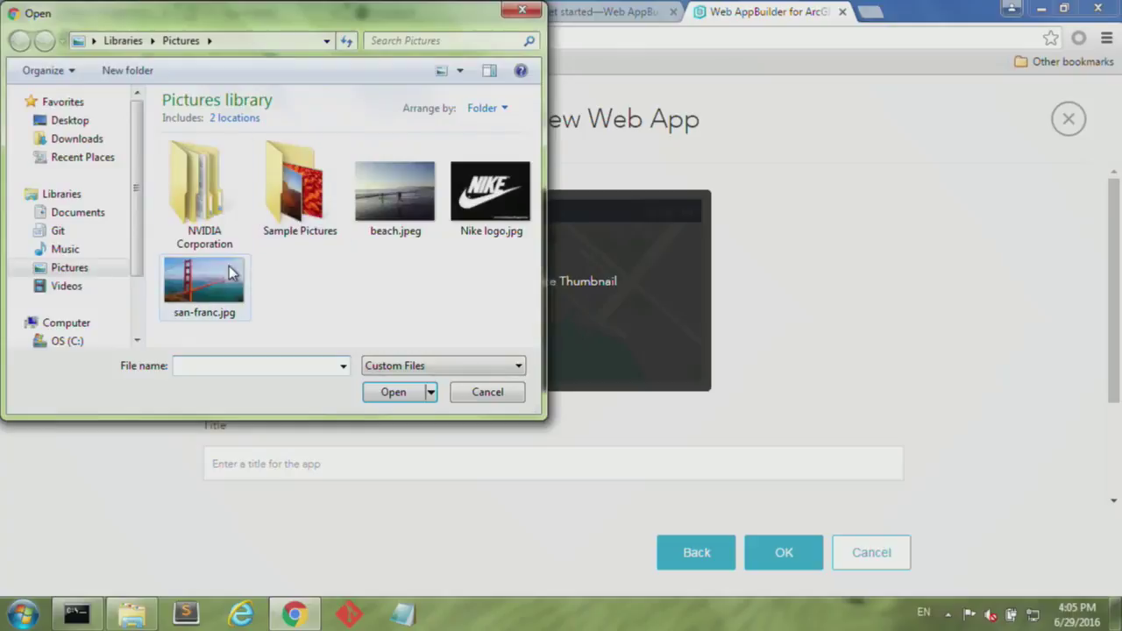
left_click(391, 213)
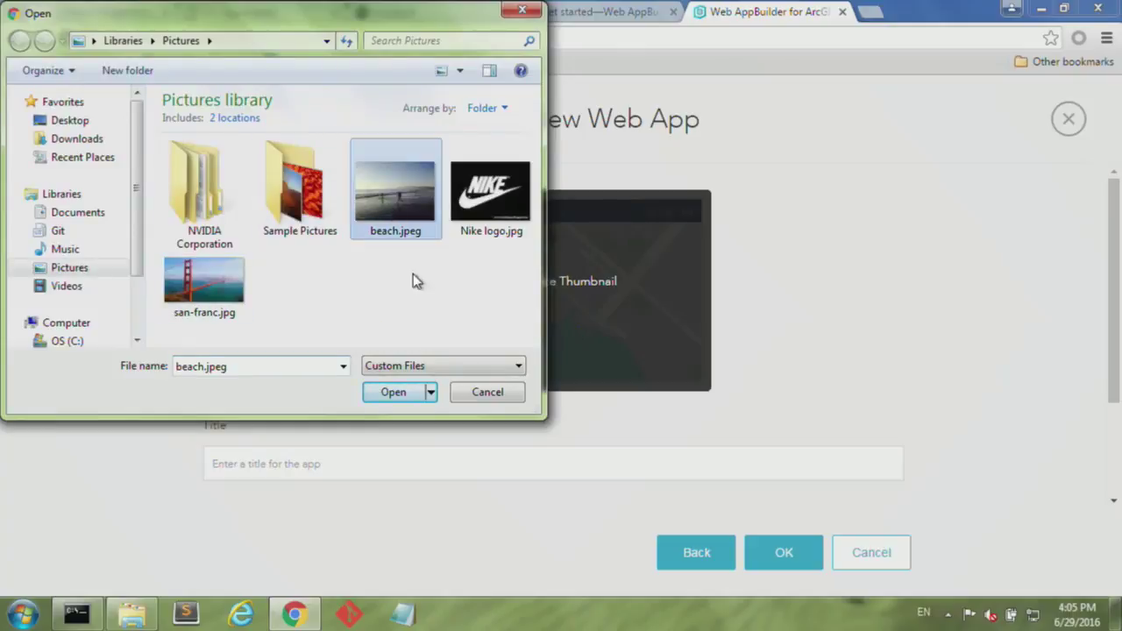
left_click(393, 392)
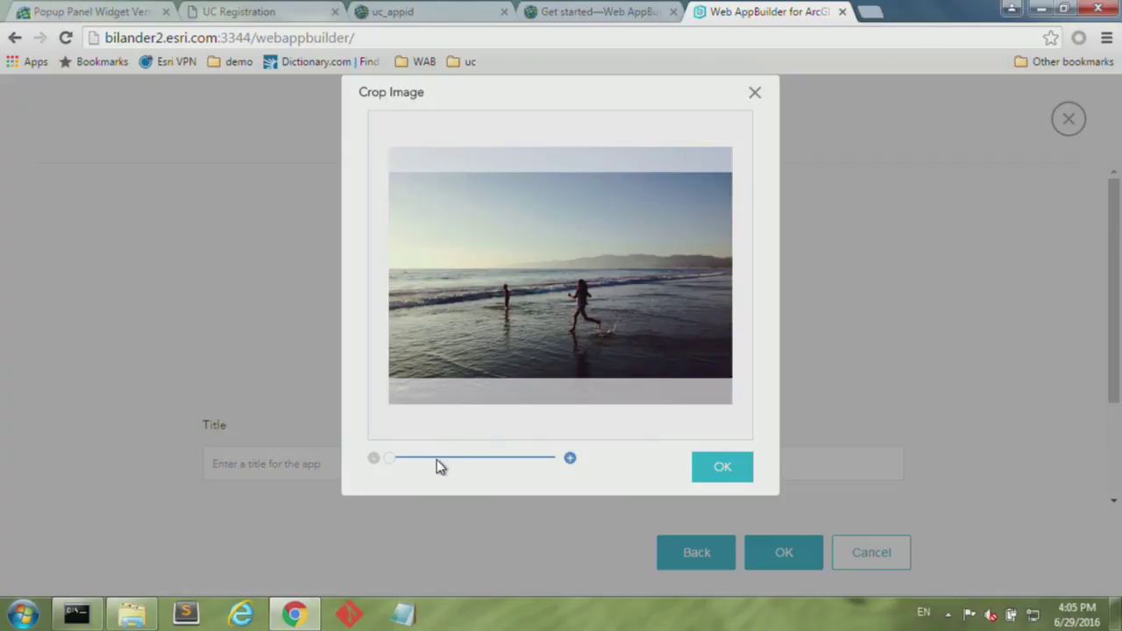
left_click_drag(388, 456, 390, 458)
left_click(714, 469)
Step: Title the new app uc and try to create it
left_click(469, 464)
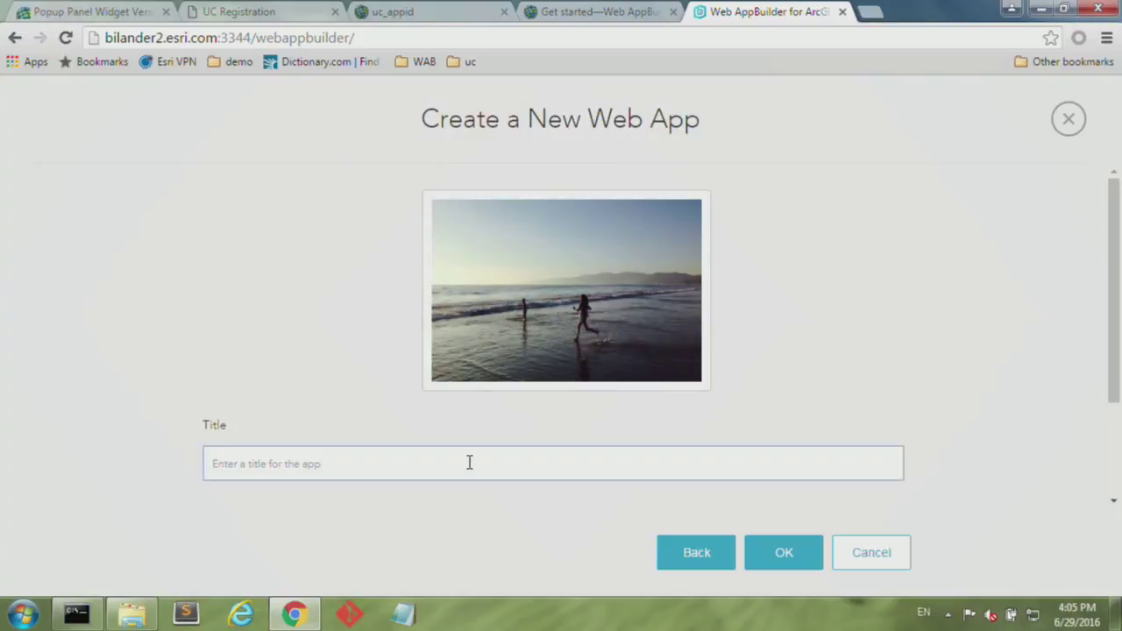
type("uc")
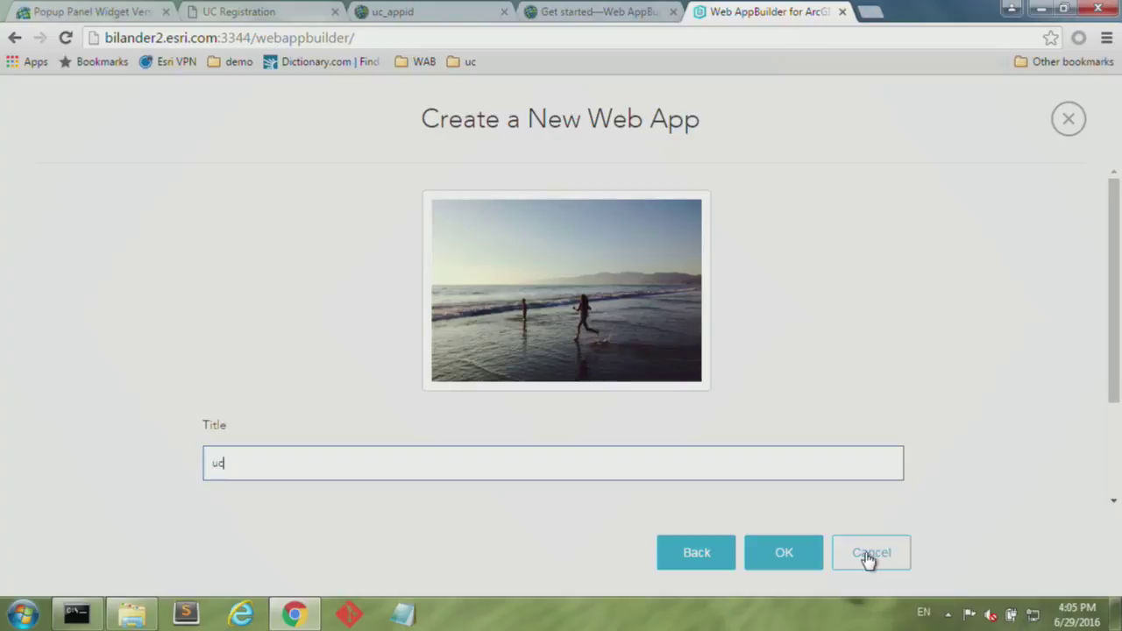
left_click(784, 564)
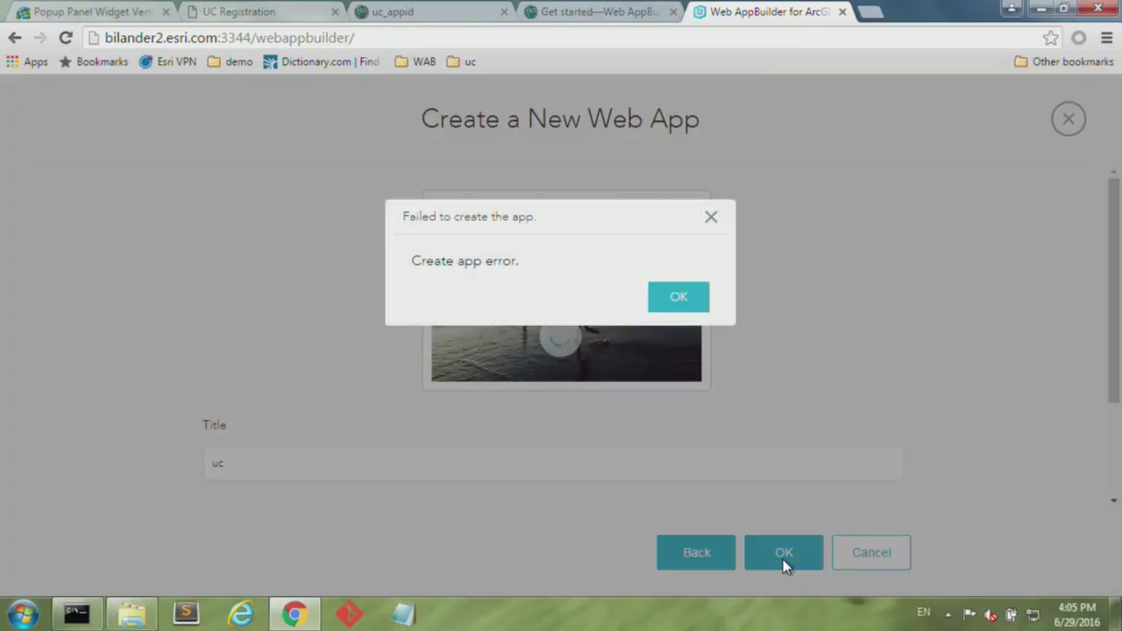
left_click(687, 299)
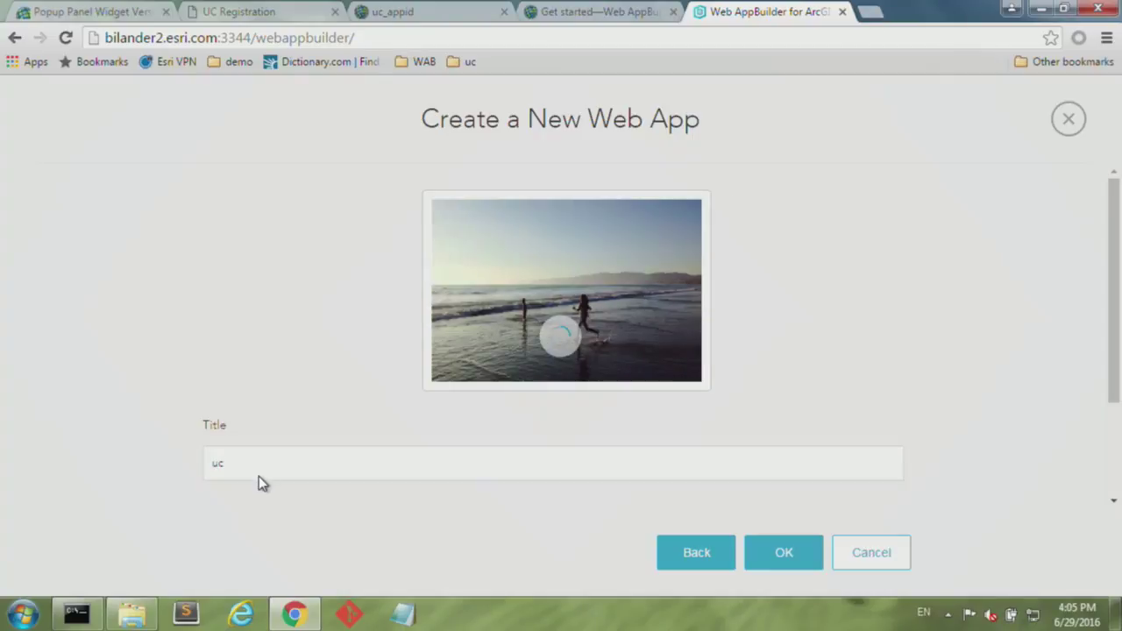
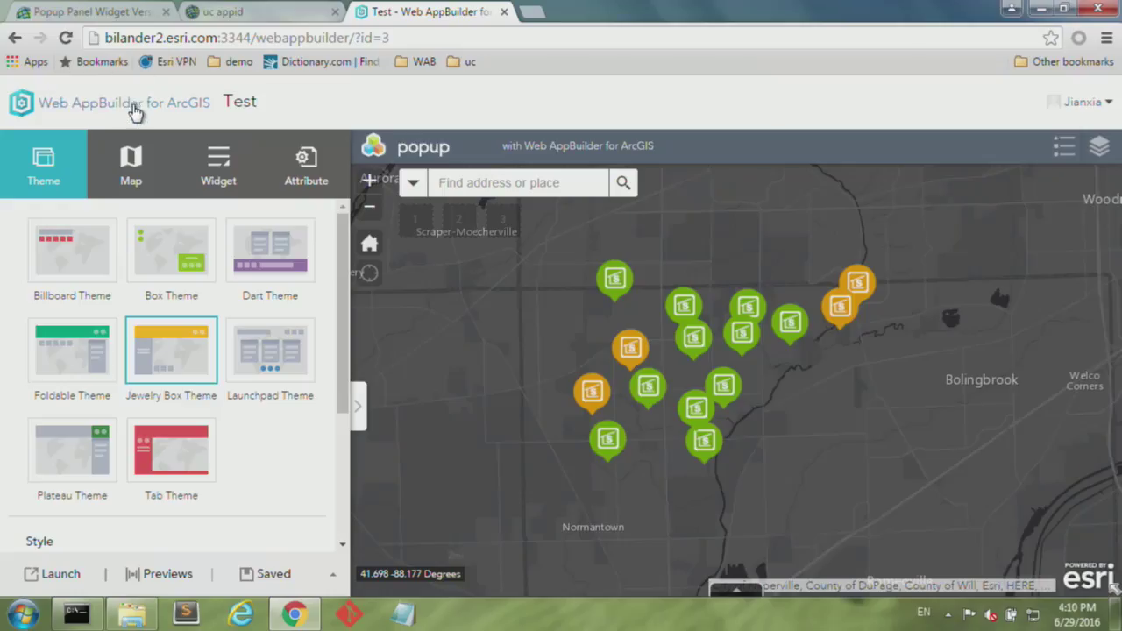
Step: Show and hide the popup side panel in the Test app, and view its Layer List and Legend widgets
left_click(133, 103)
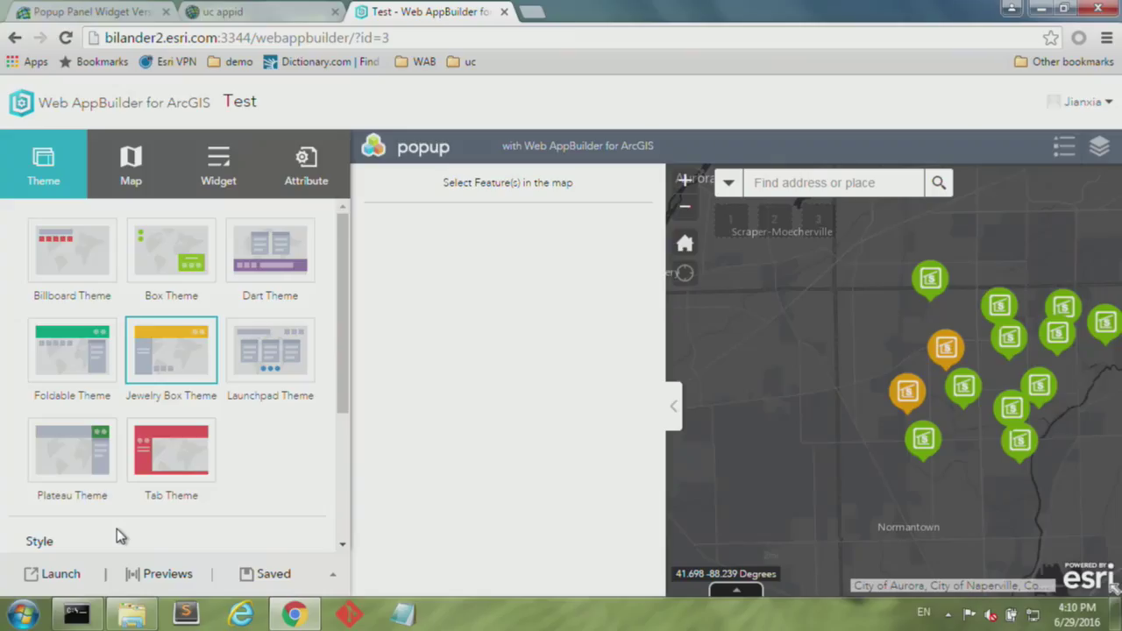
left_click(671, 412)
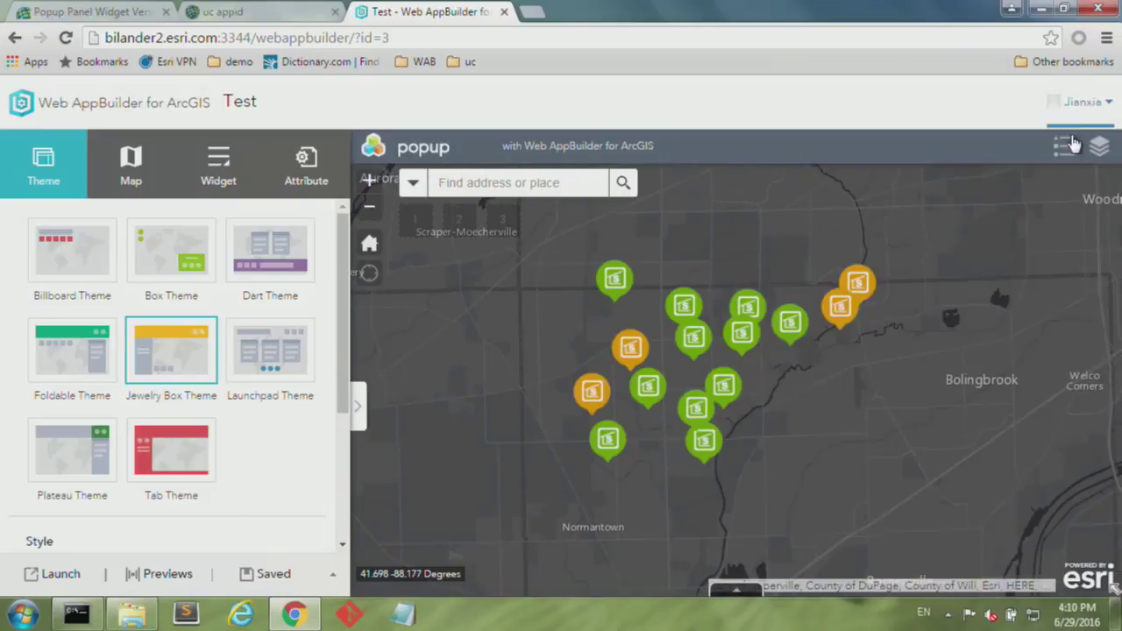
left_click(1101, 156)
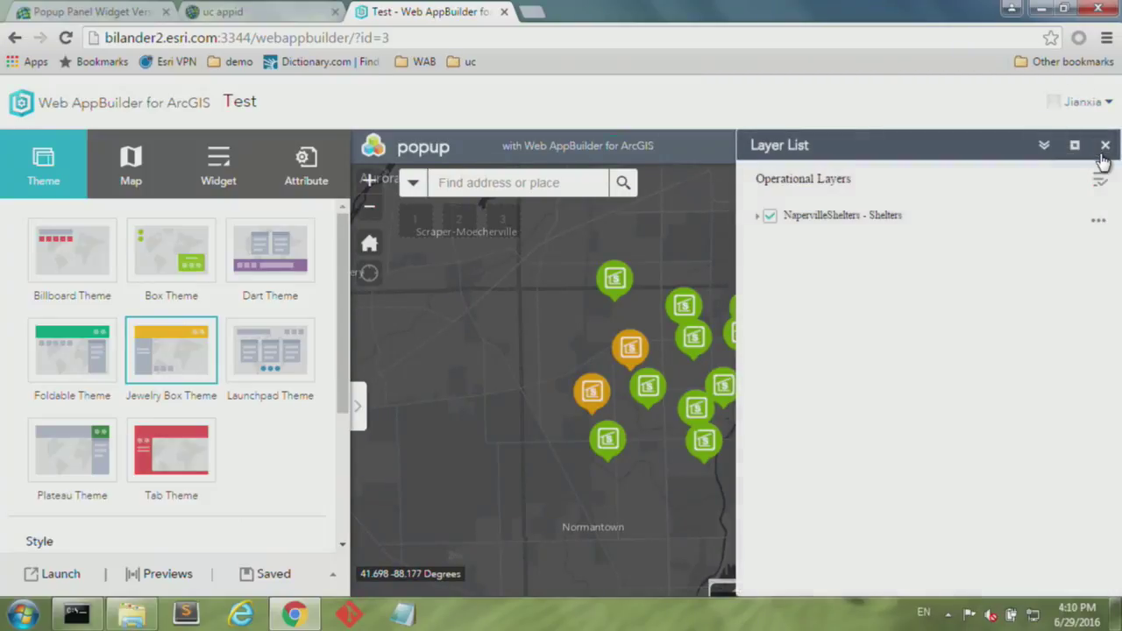
left_click(1104, 147)
left_click(1066, 152)
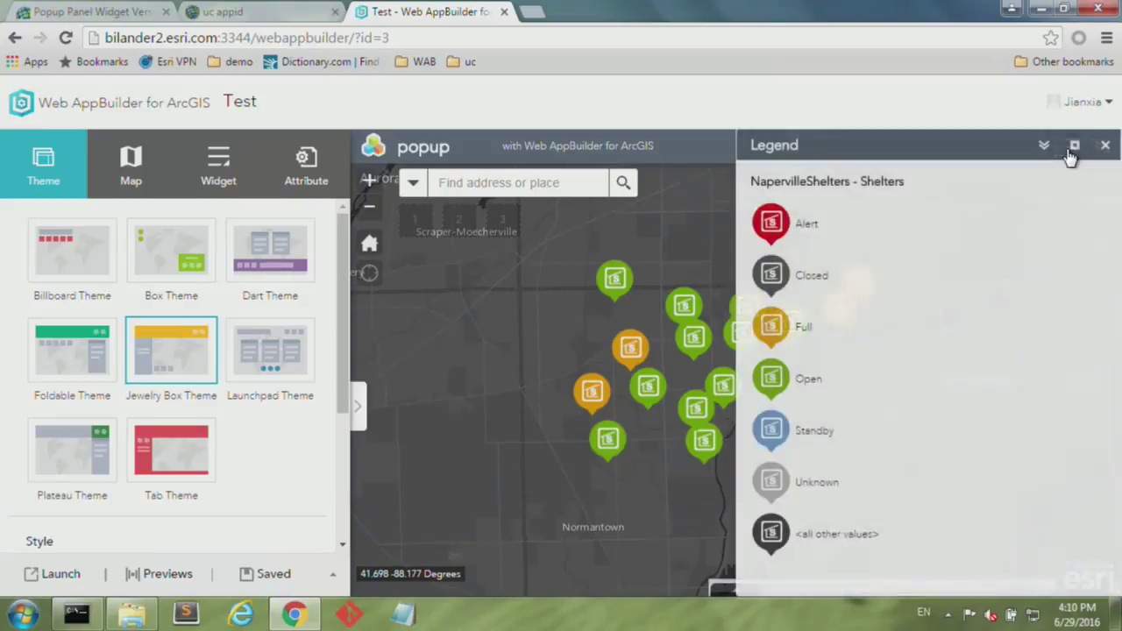
left_click(1106, 146)
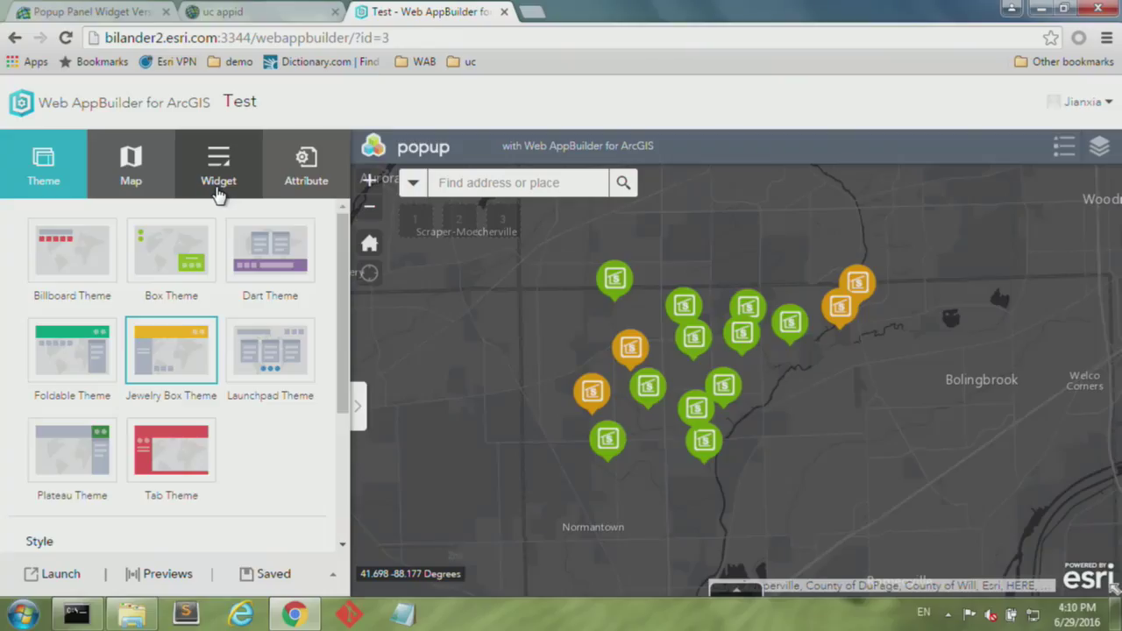
Step: Review the widgets that can be added to the Test app's Header Controller, and leave the chooser without adding any
left_click(220, 189)
left_click(227, 256)
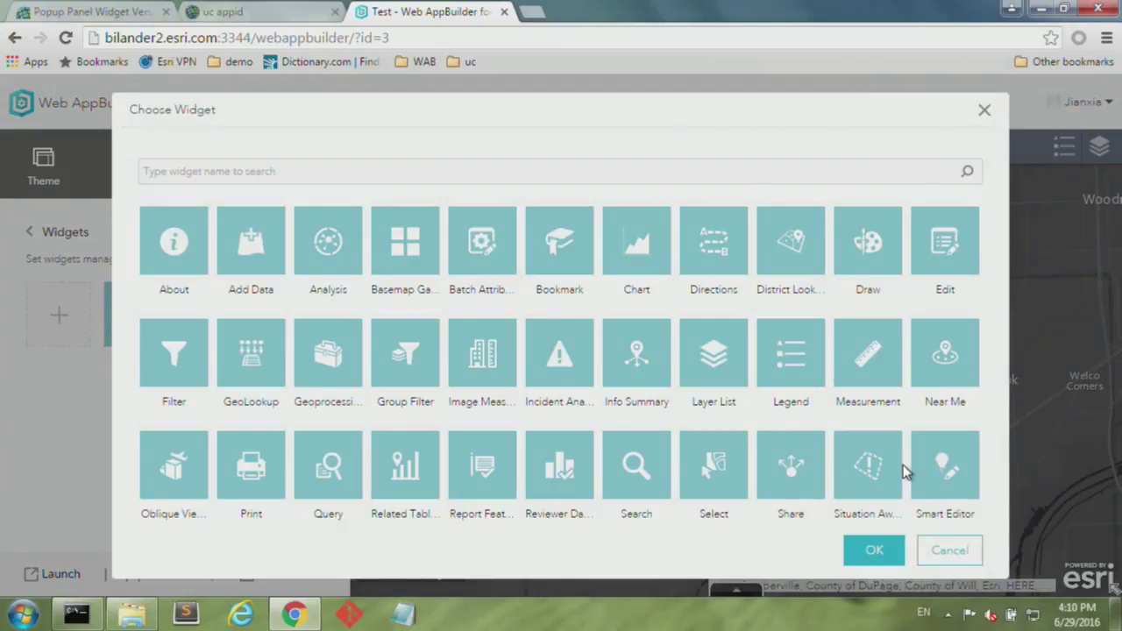
left_click(867, 559)
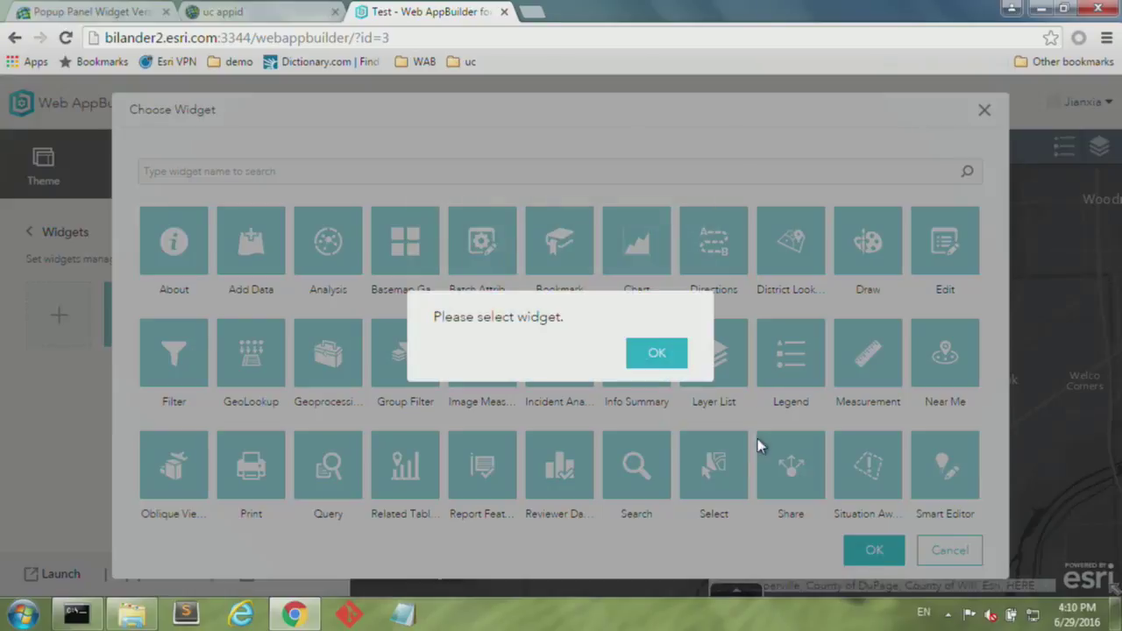
left_click(663, 354)
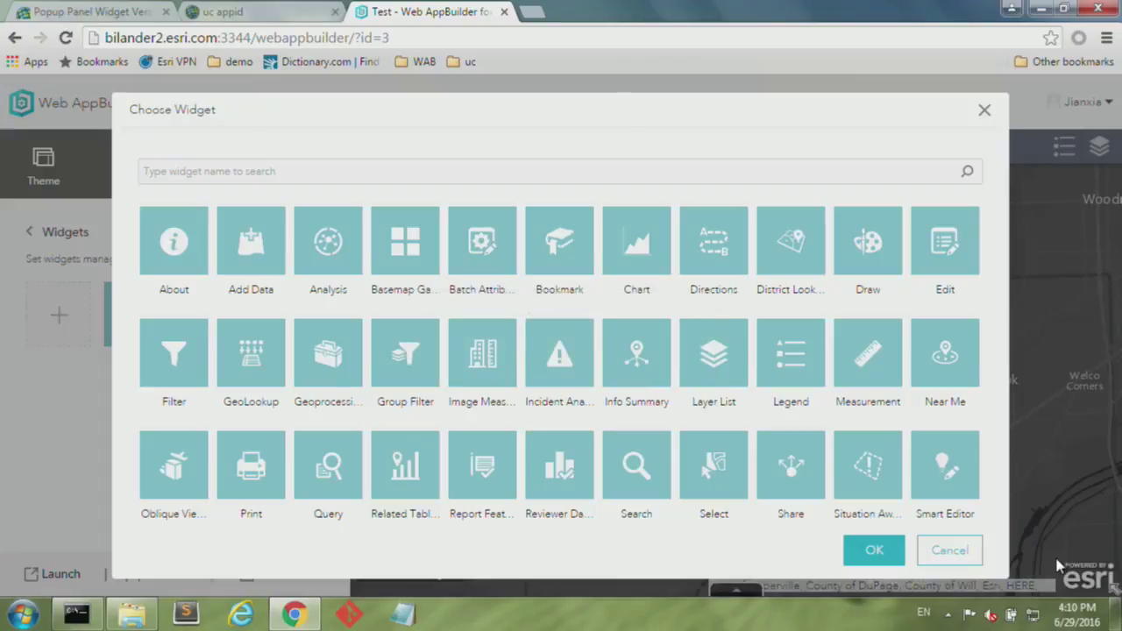
left_click(970, 554)
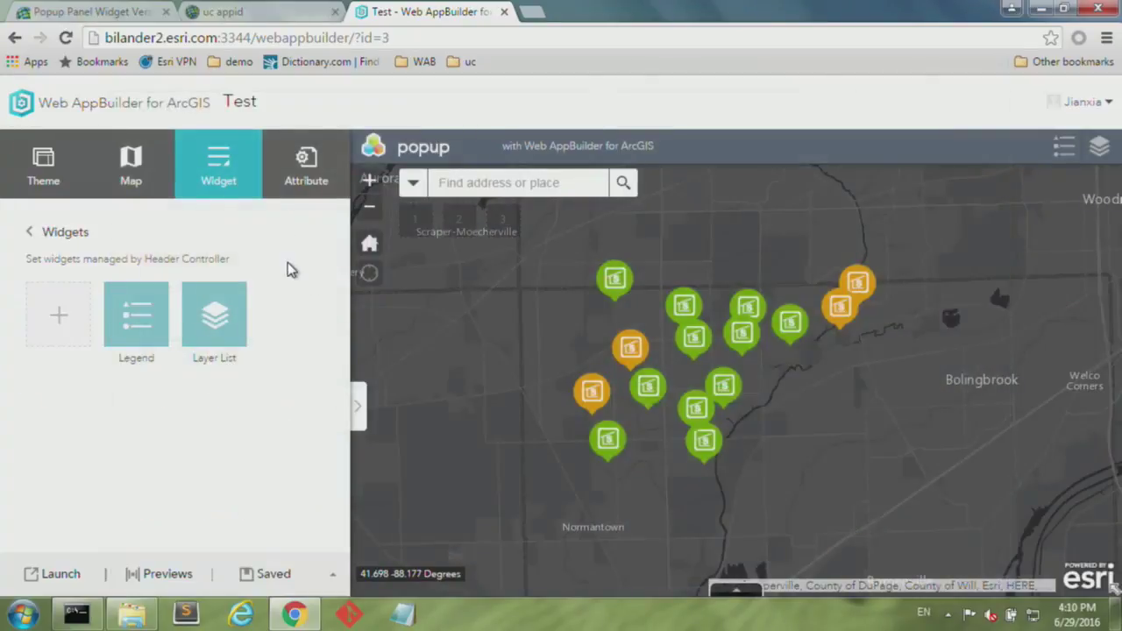
Step: View the White Eagle Elementary shelter's attributes in the Test app's popup panel, then clear the selection and collapse the panel
left_click(135, 14)
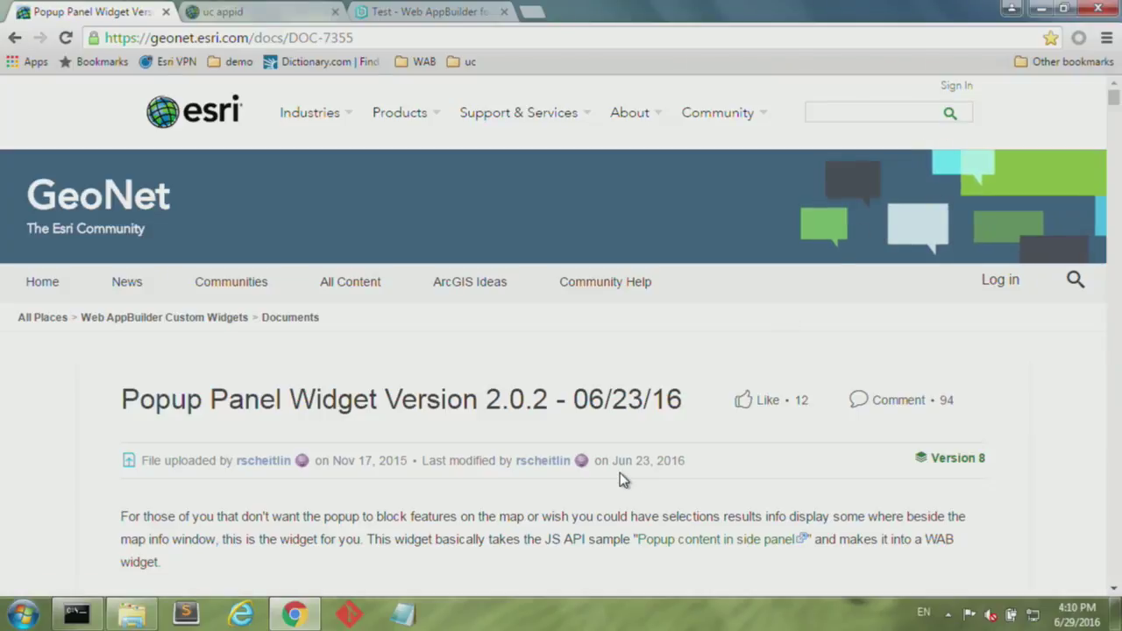
left_click(424, 12)
left_click(614, 279)
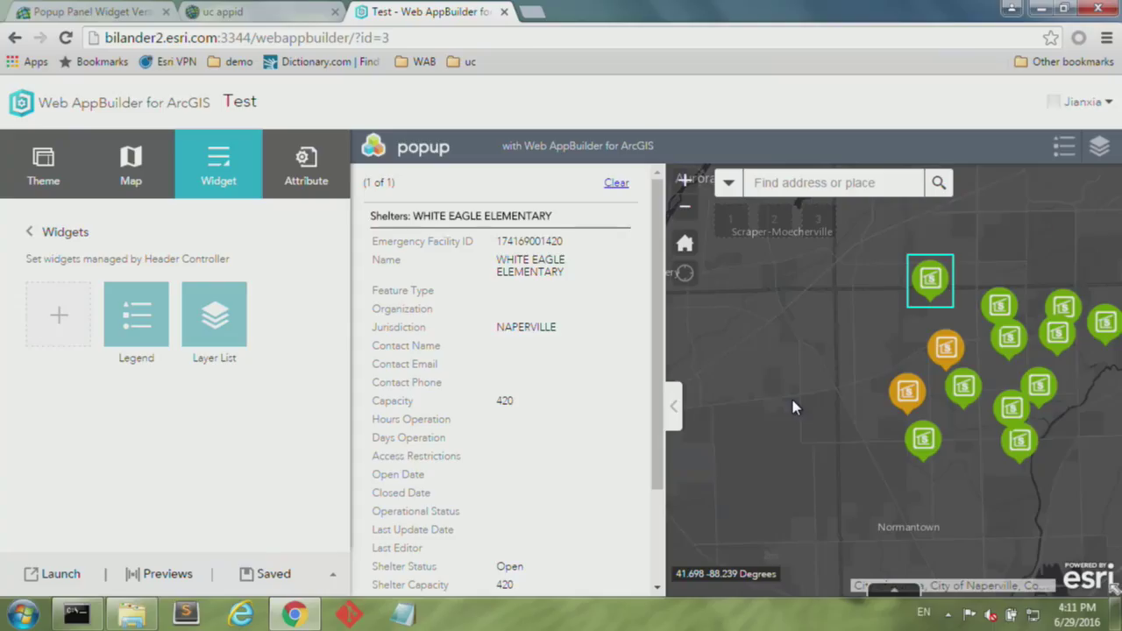
left_click(793, 408)
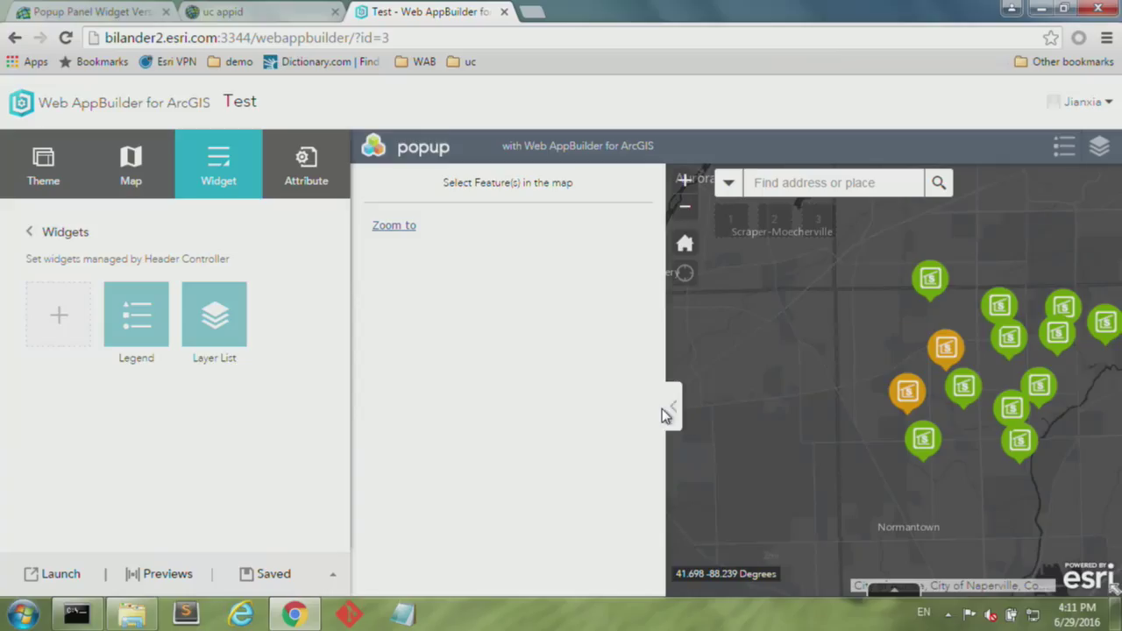
left_click(673, 410)
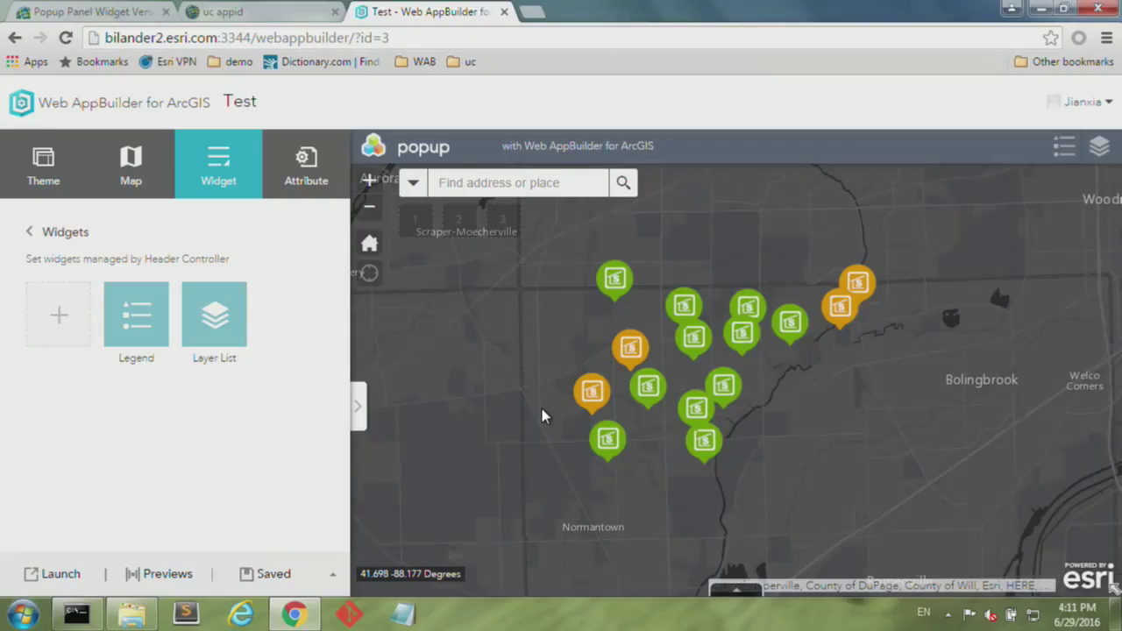
Step: Find the PopupPanel.zip attachment on the GeoNet page, and copy the PopupPanel folder from C:\0UC\uc2016 in Windows Explorer
left_click(123, 12)
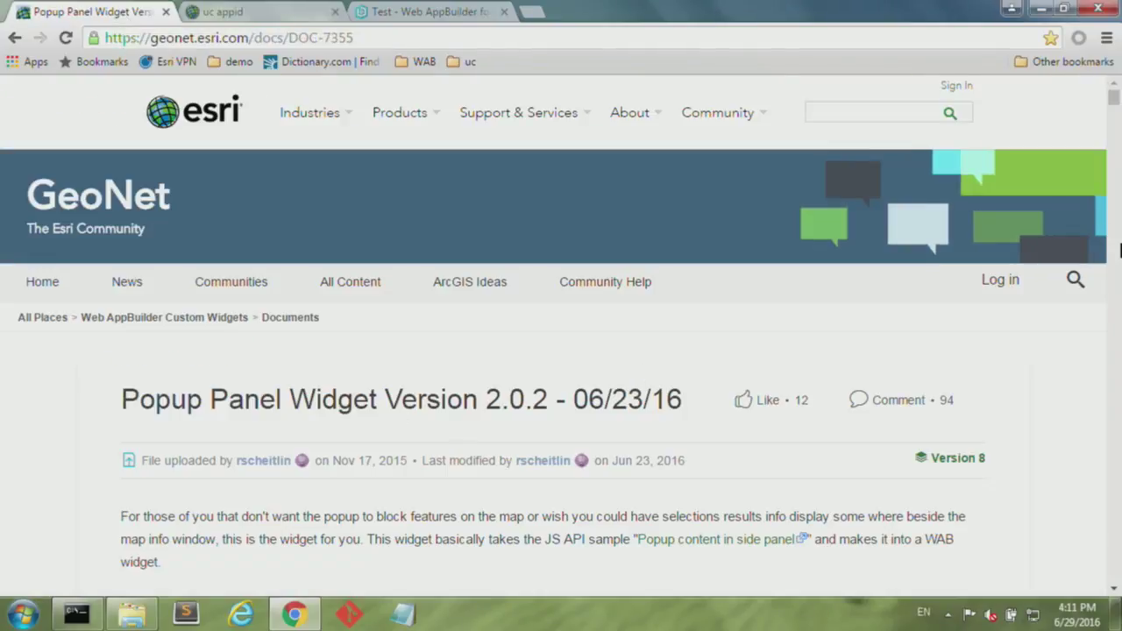
mouse_move(1114, 99)
left_mouse_down()
mouse_move(1115, 144)
mouse_move(1117, 112)
left_mouse_up()
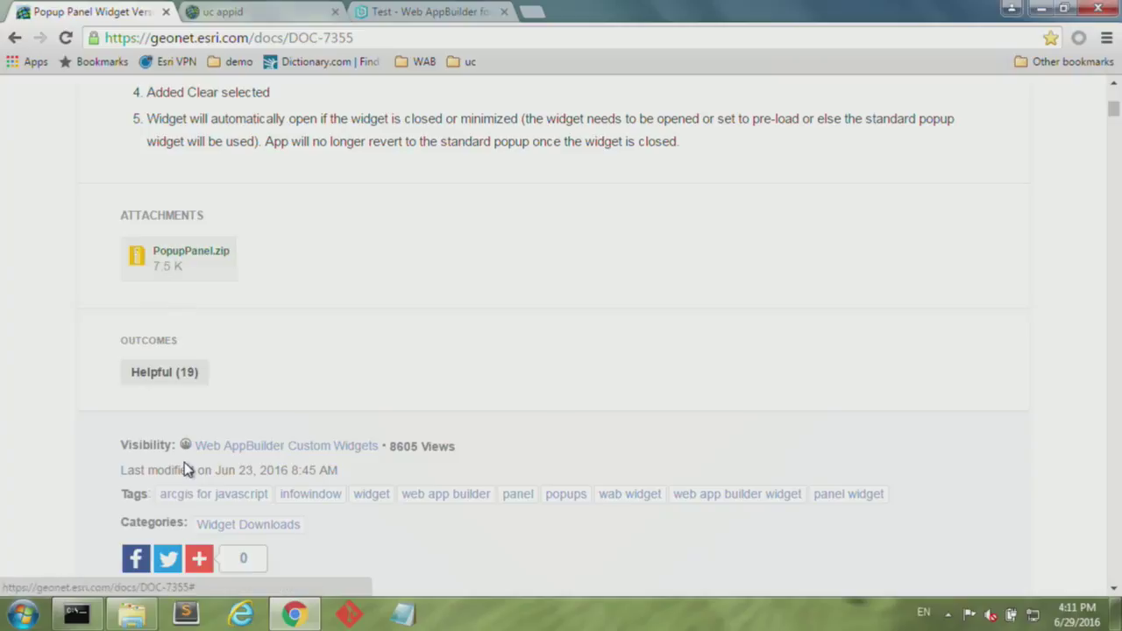
left_click(145, 611)
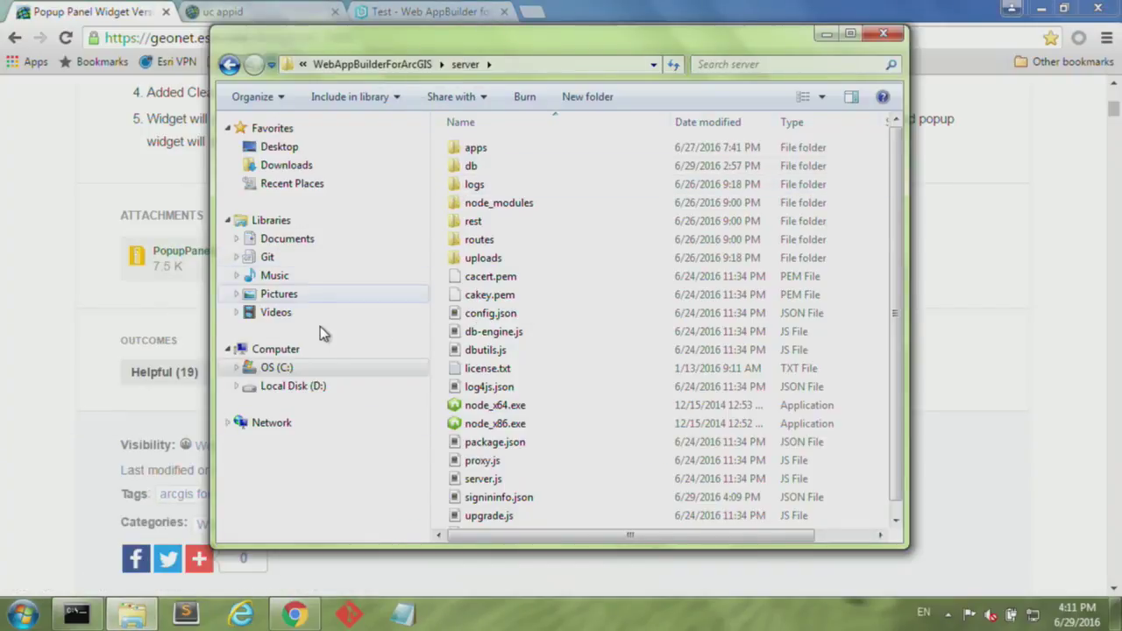
left_click(328, 370)
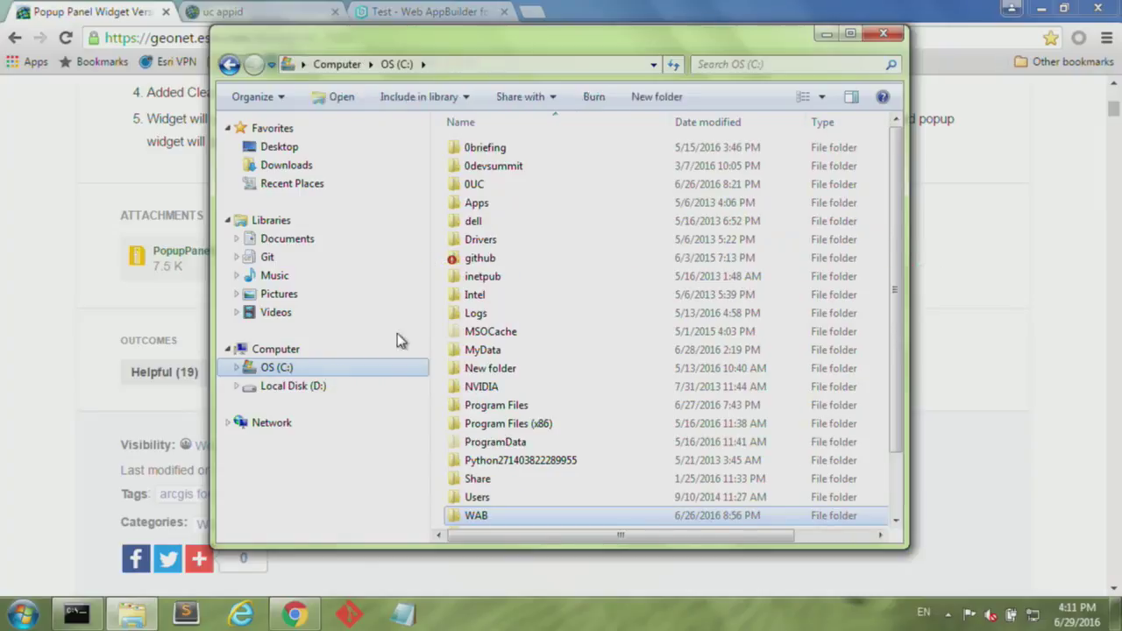
double_click(474, 184)
double_click(488, 166)
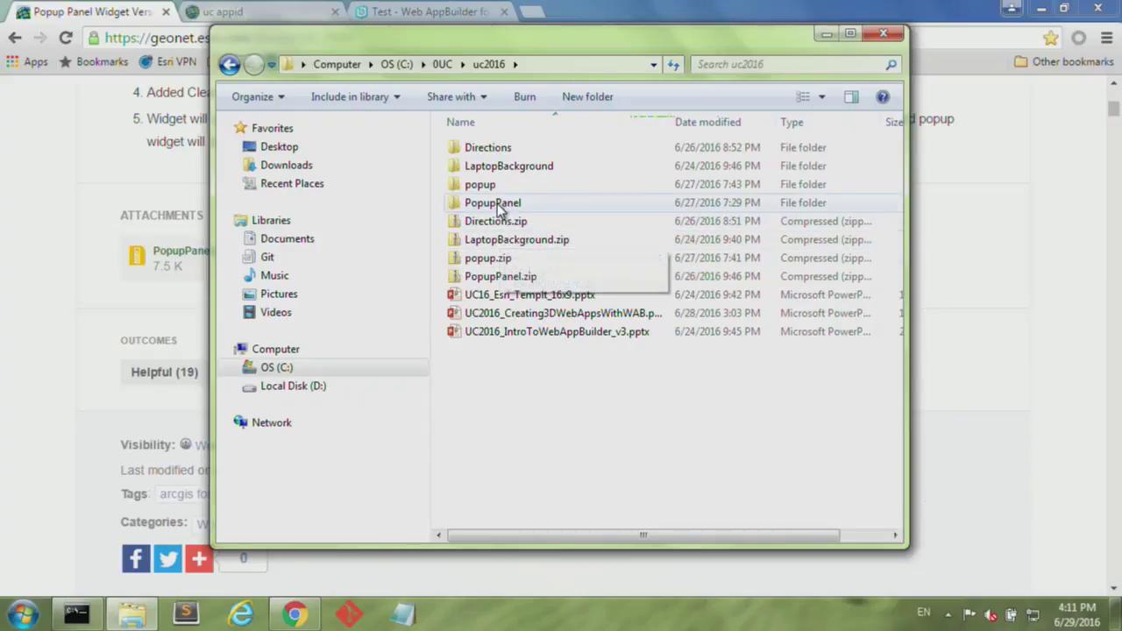
left_click(500, 207)
right_click(497, 202)
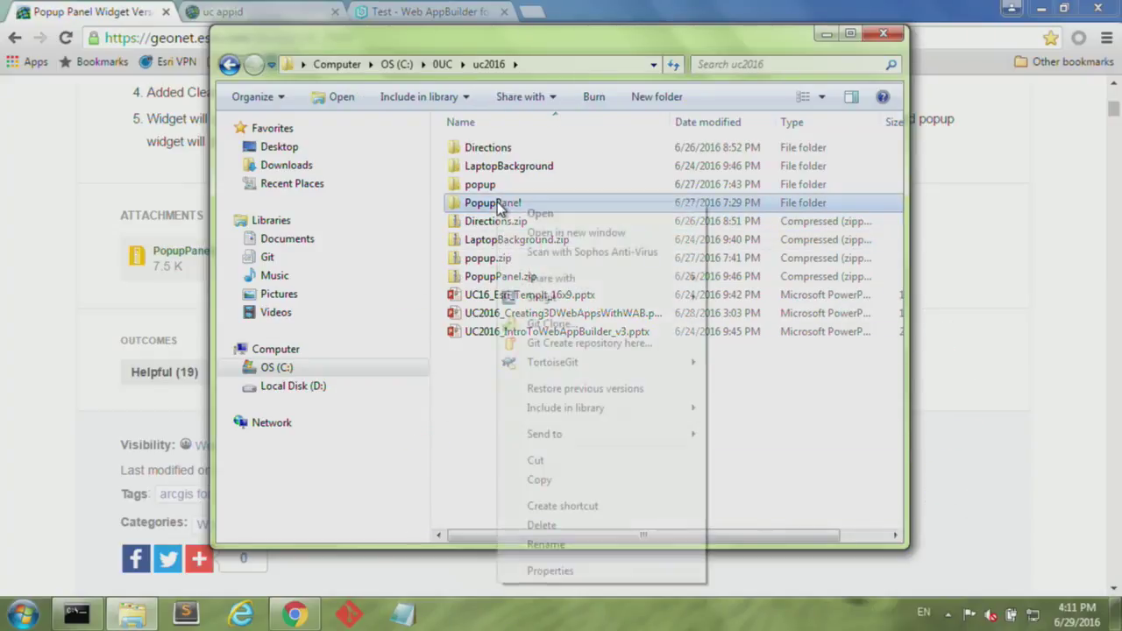
mouse_move(583, 444)
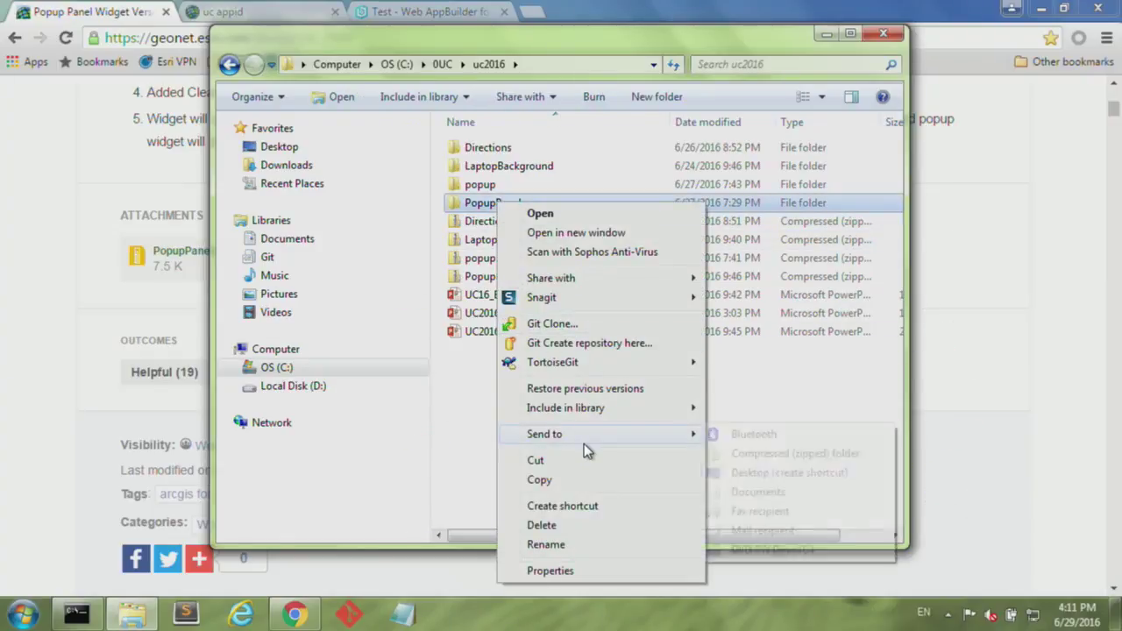
left_click(539, 479)
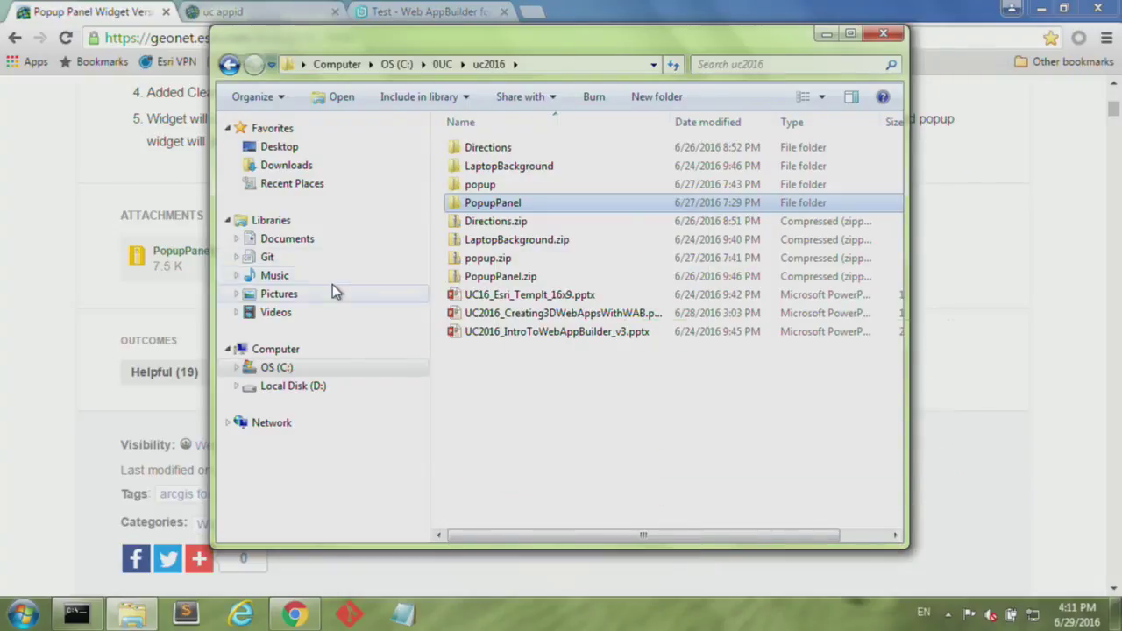
Step: Paste the PopupPanel folder into WebAppBuilderForArcGIS\client\stemapp\widgets inside C:\WAB\arcgis-web-appbuilder-2.1
left_click(308, 369)
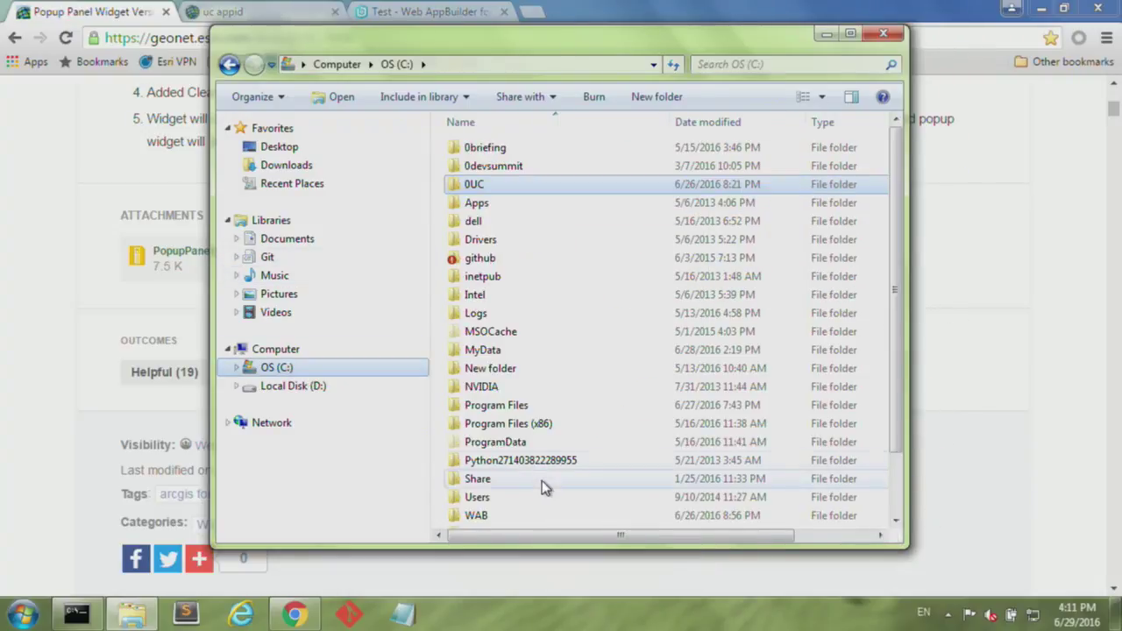
double_click(489, 518)
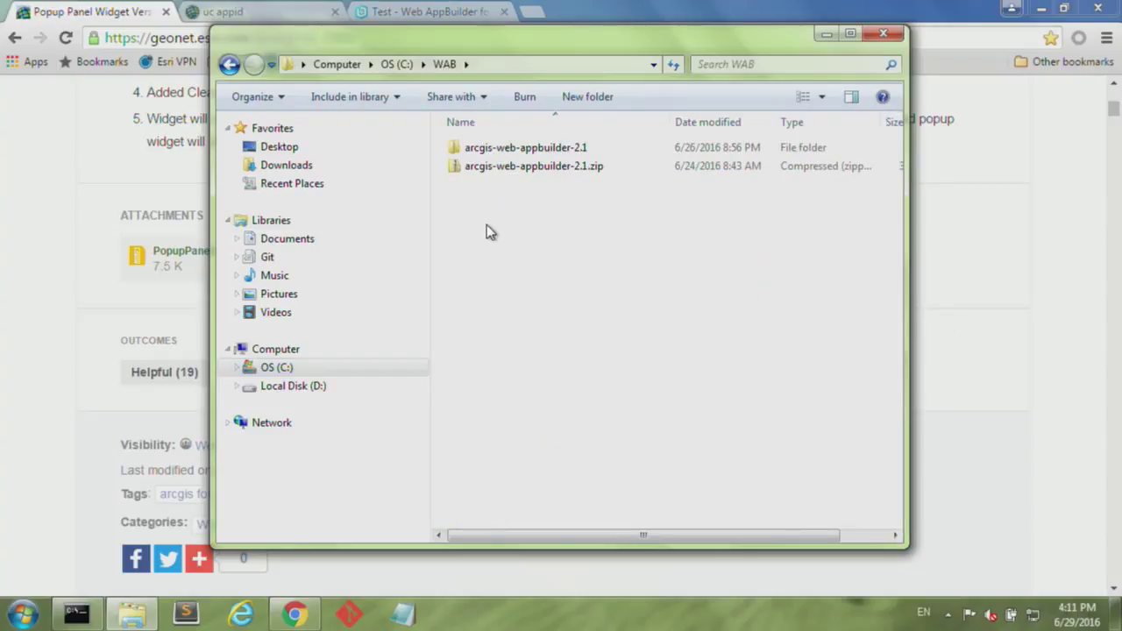
double_click(511, 151)
double_click(511, 151)
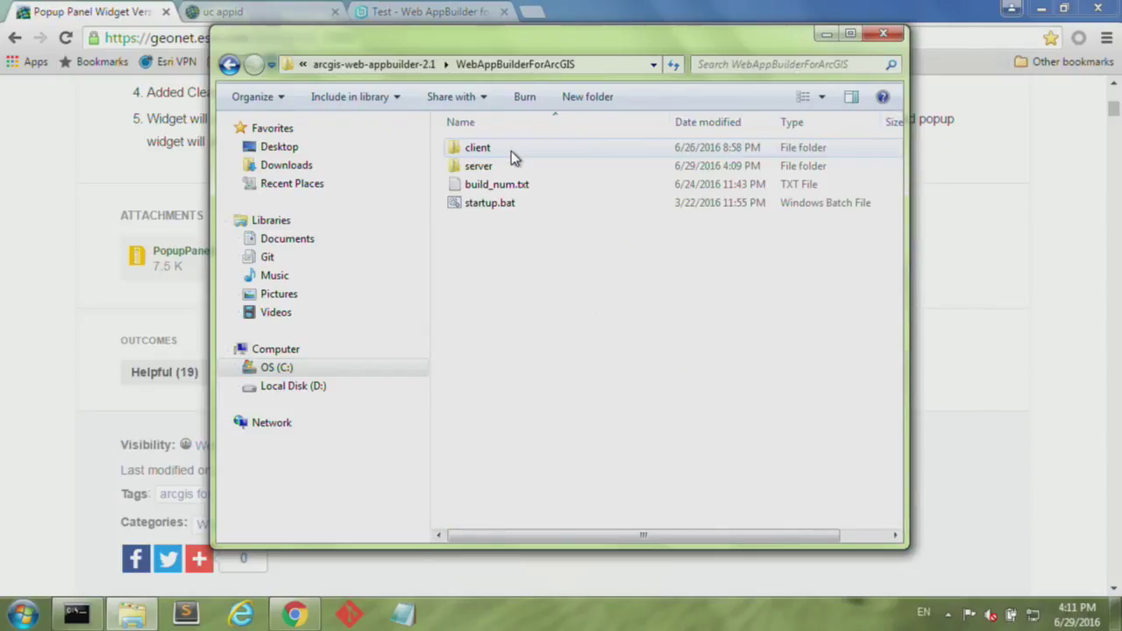
double_click(502, 151)
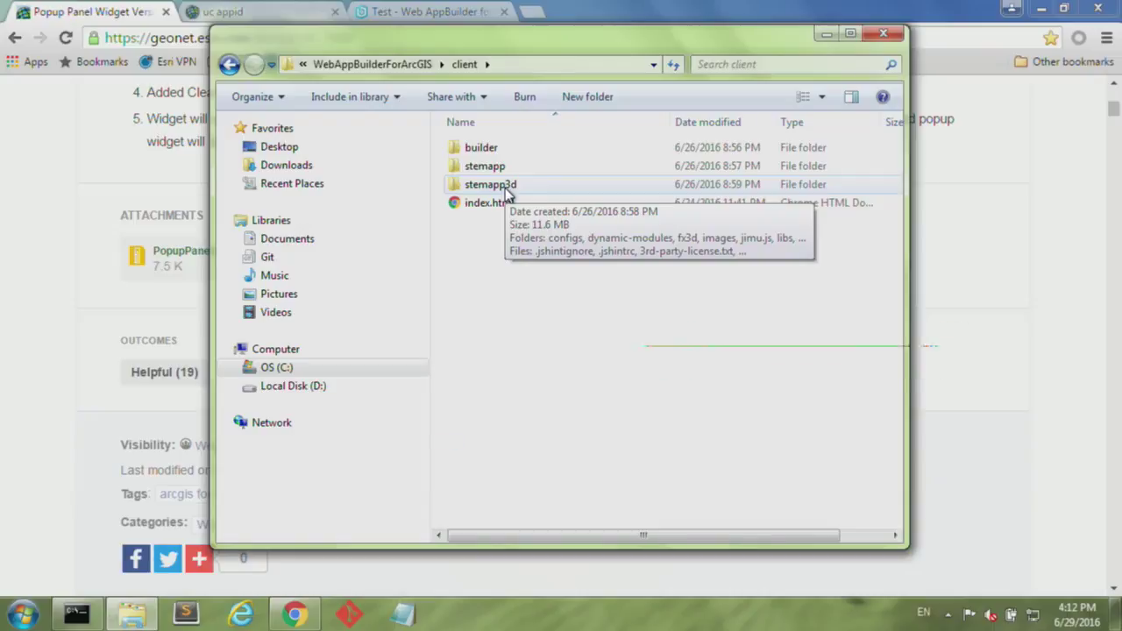
double_click(484, 167)
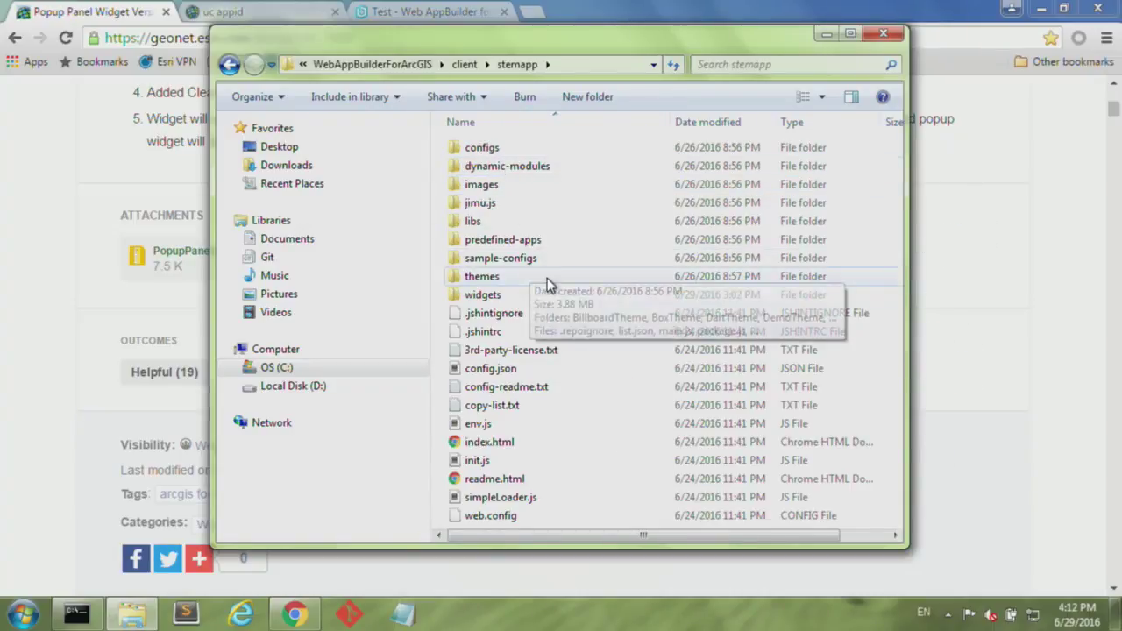
double_click(544, 296)
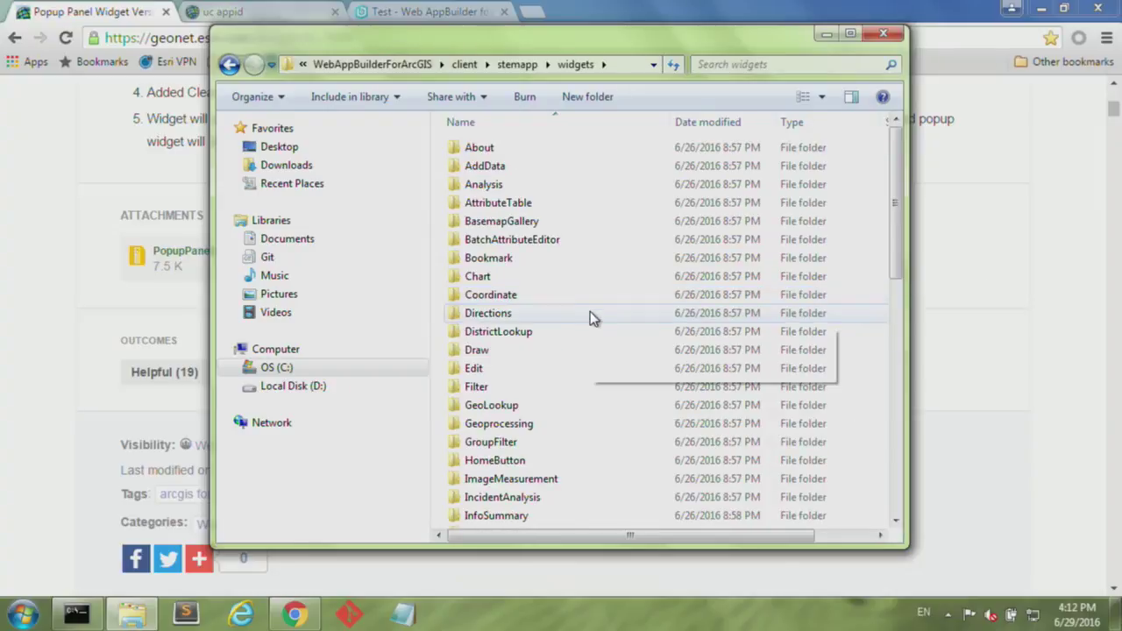
right_click(587, 314)
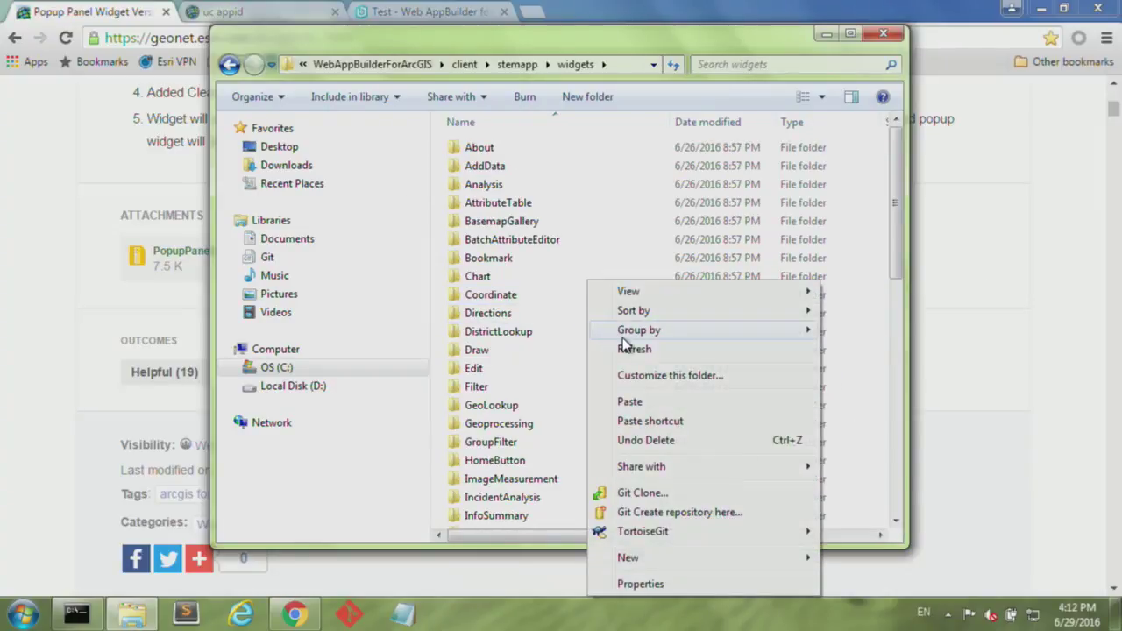
left_click(647, 399)
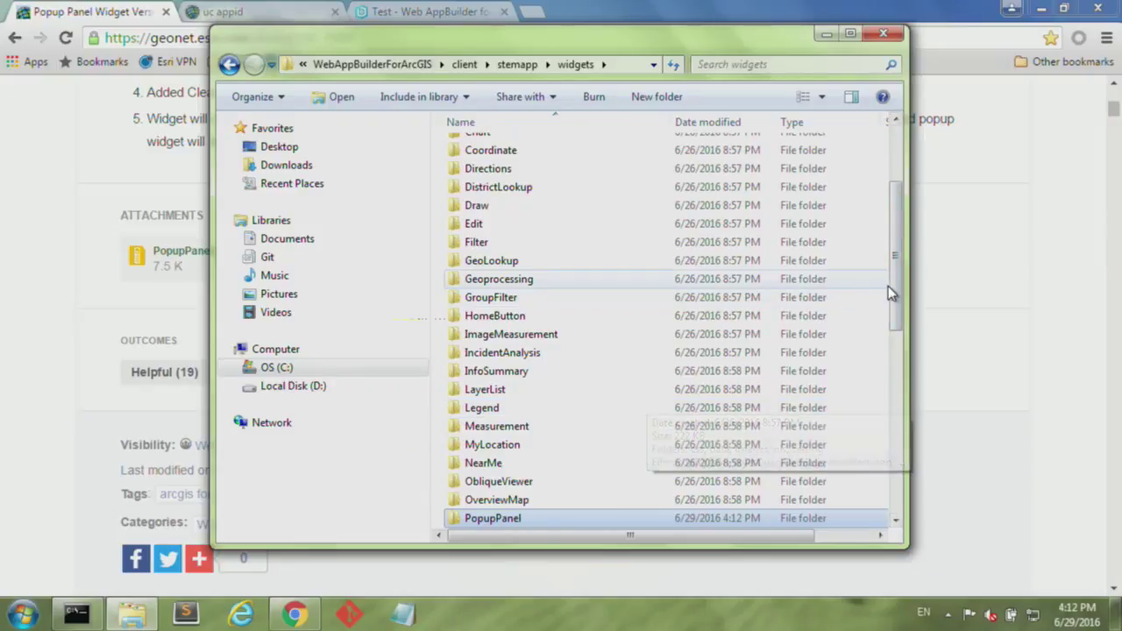
left_click_drag(893, 290, 898, 310)
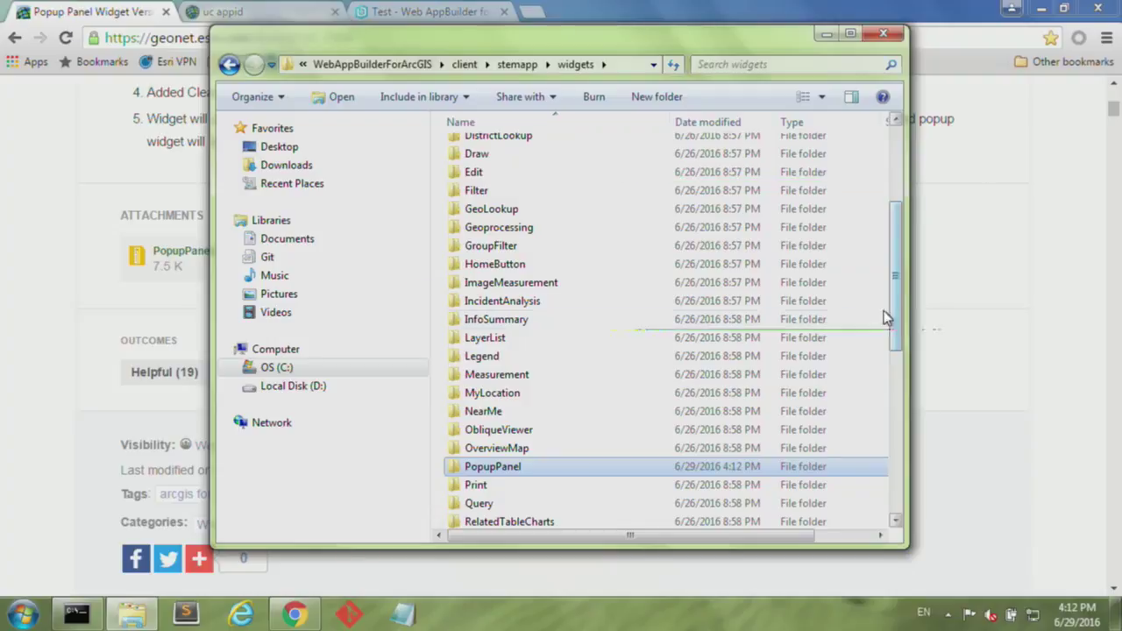
Step: Switch back to the Test app in Chrome, reload it, and collapse its popup panel
left_click_drag(1013, 307, 404, 470)
left_click(391, 14)
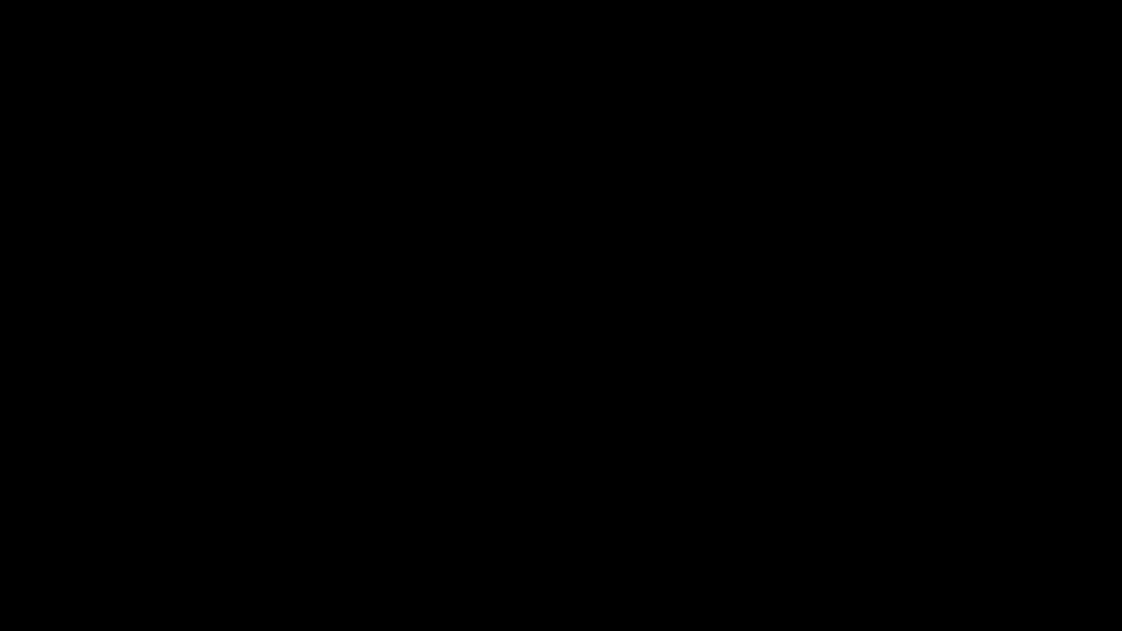
left_click(67, 44)
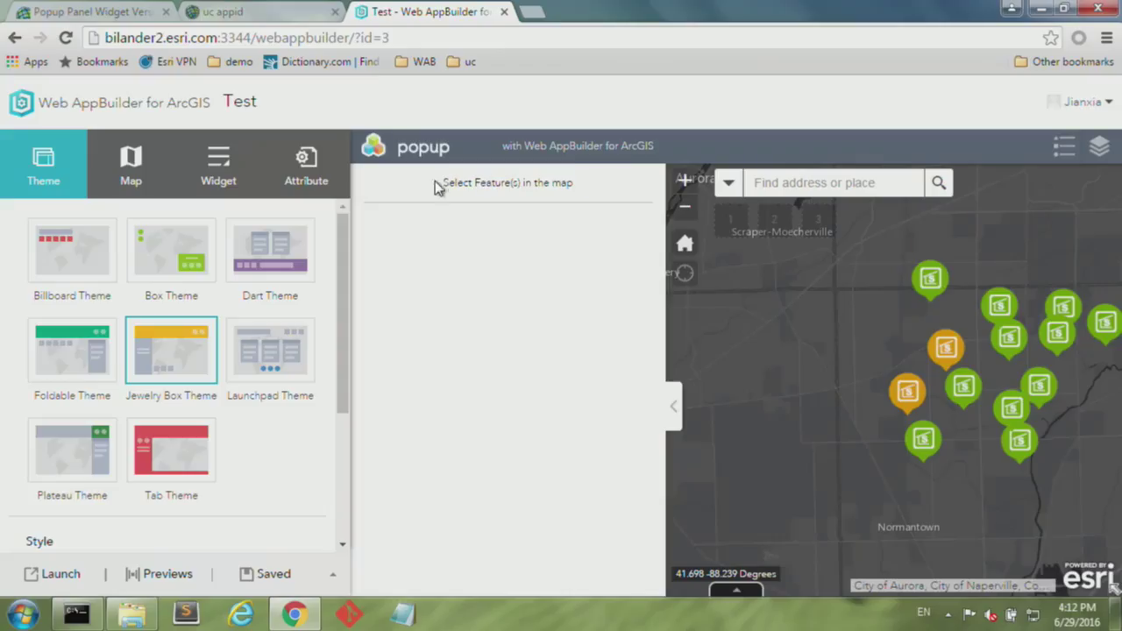
left_click(671, 405)
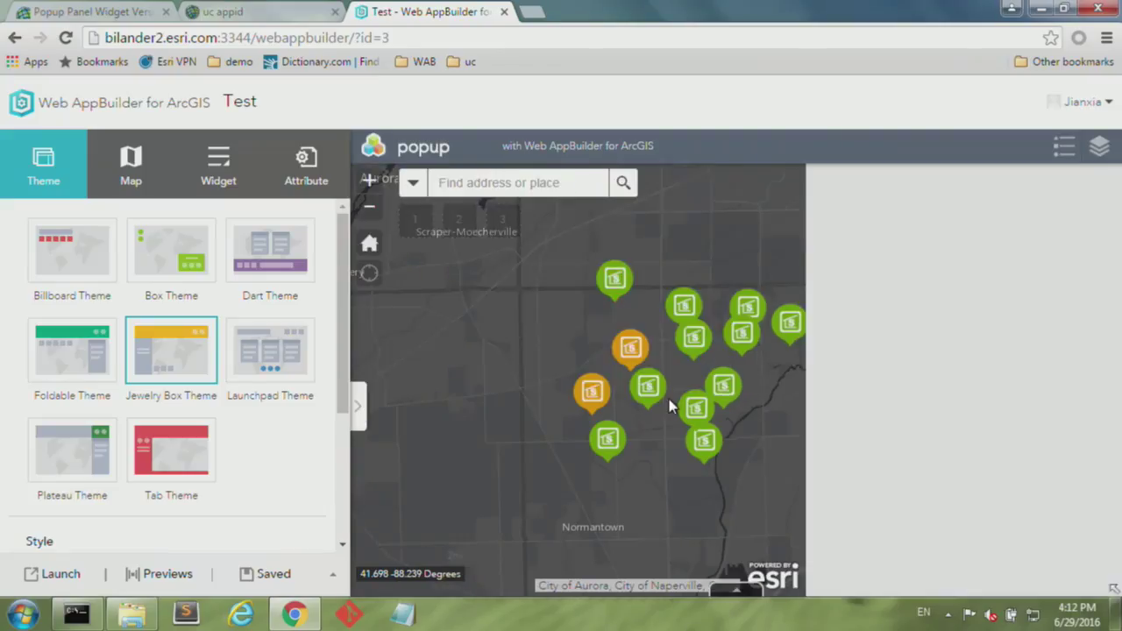
Step: View the westernmost orange shelter's attributes and the theme's style and layout options, then clear the selection and collapse the popup panel
left_click(593, 393)
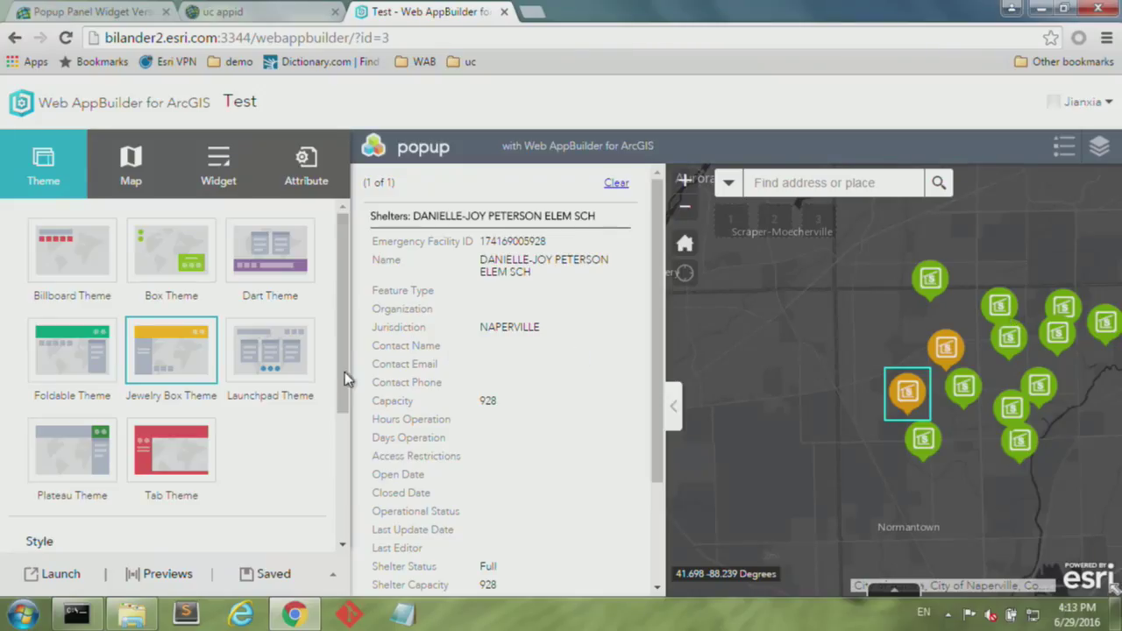
left_click_drag(343, 381, 341, 521)
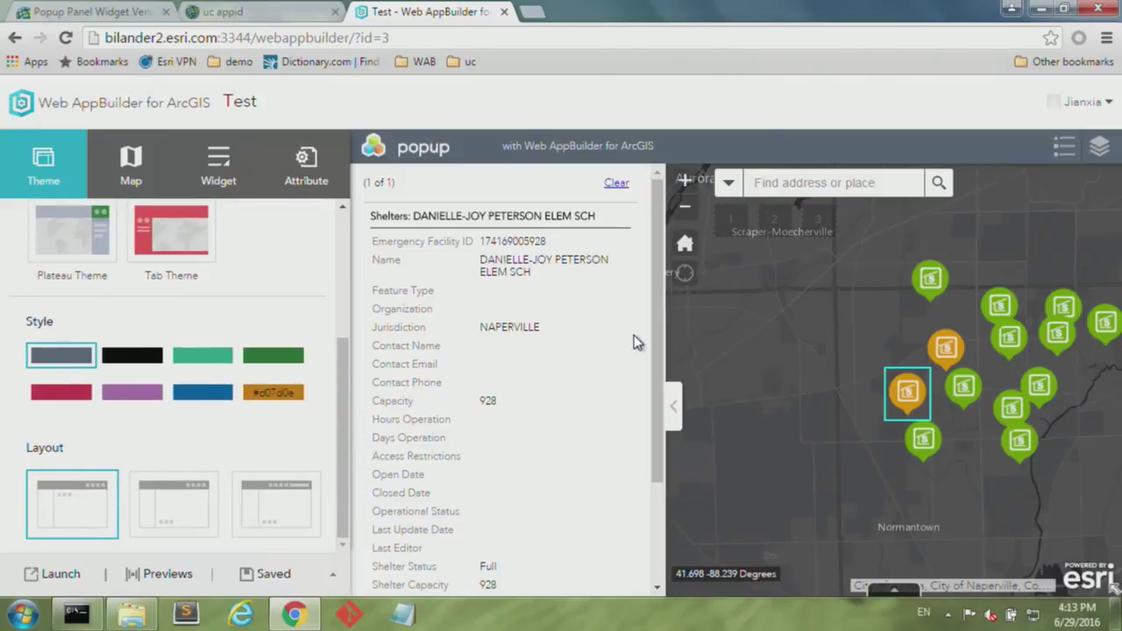
left_click(616, 184)
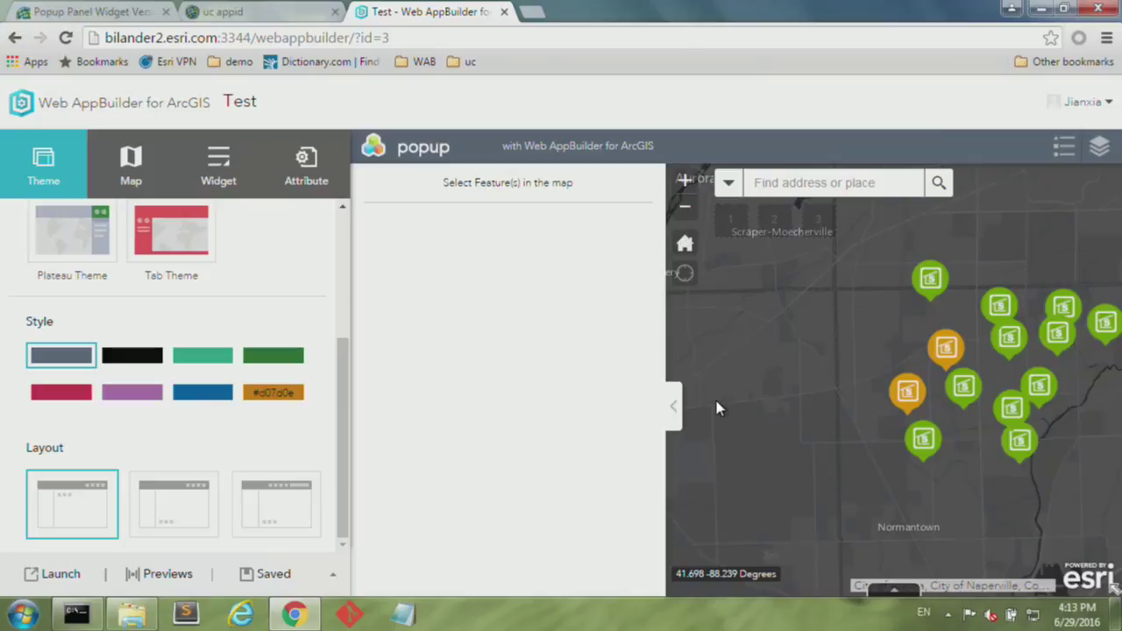
left_click(672, 409)
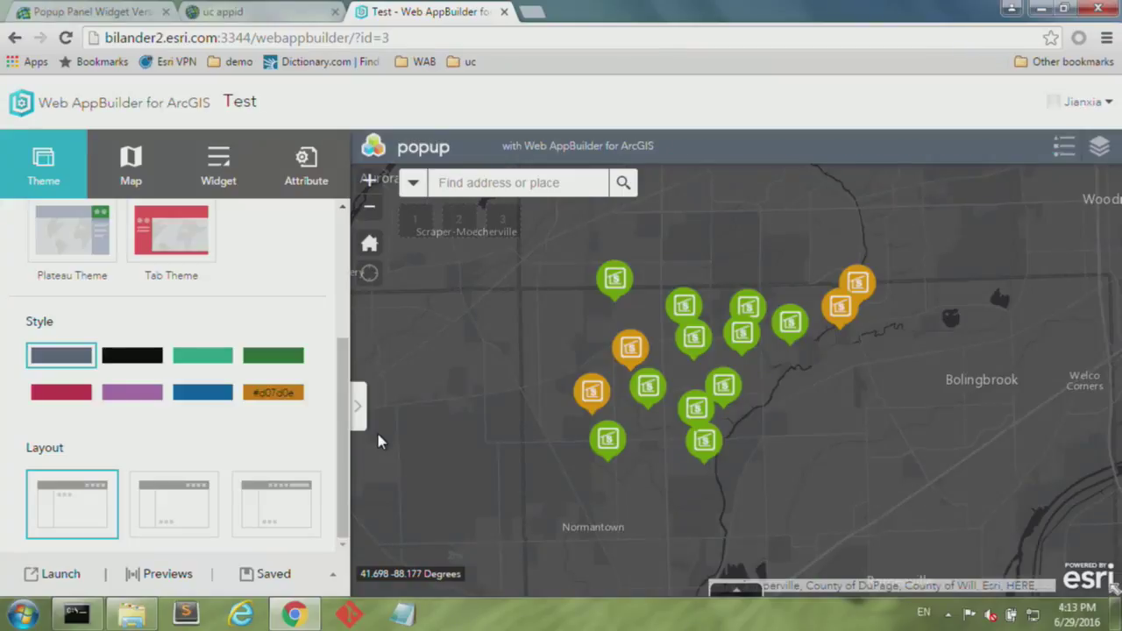
Step: Return to the Web AppBuilder app list and download the 2D Test app
left_click(126, 104)
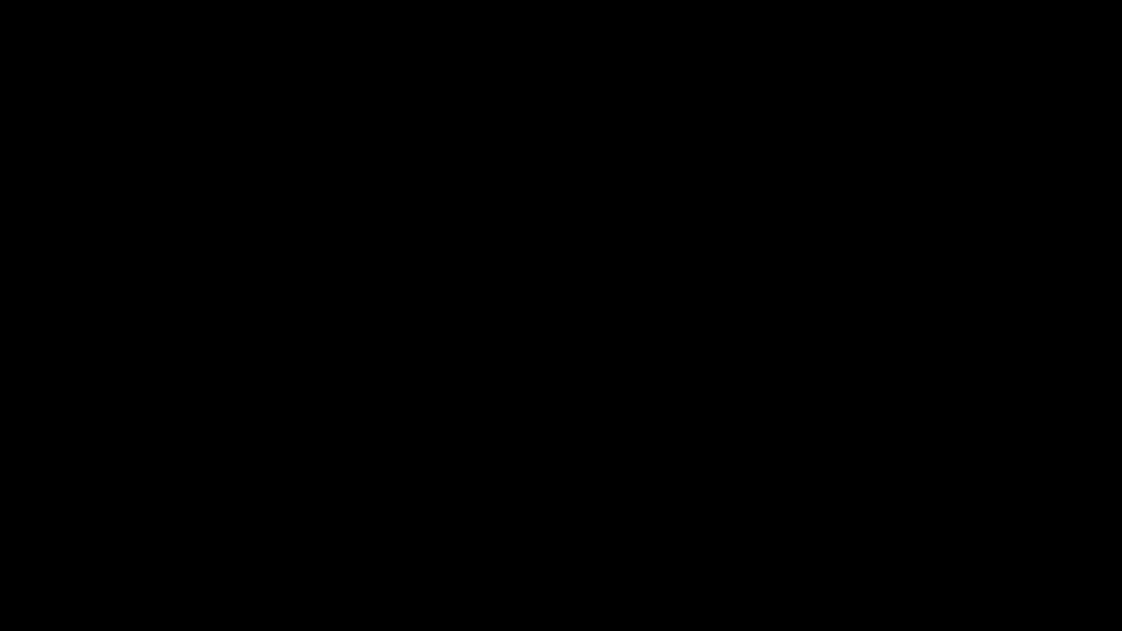
left_click(82, 534)
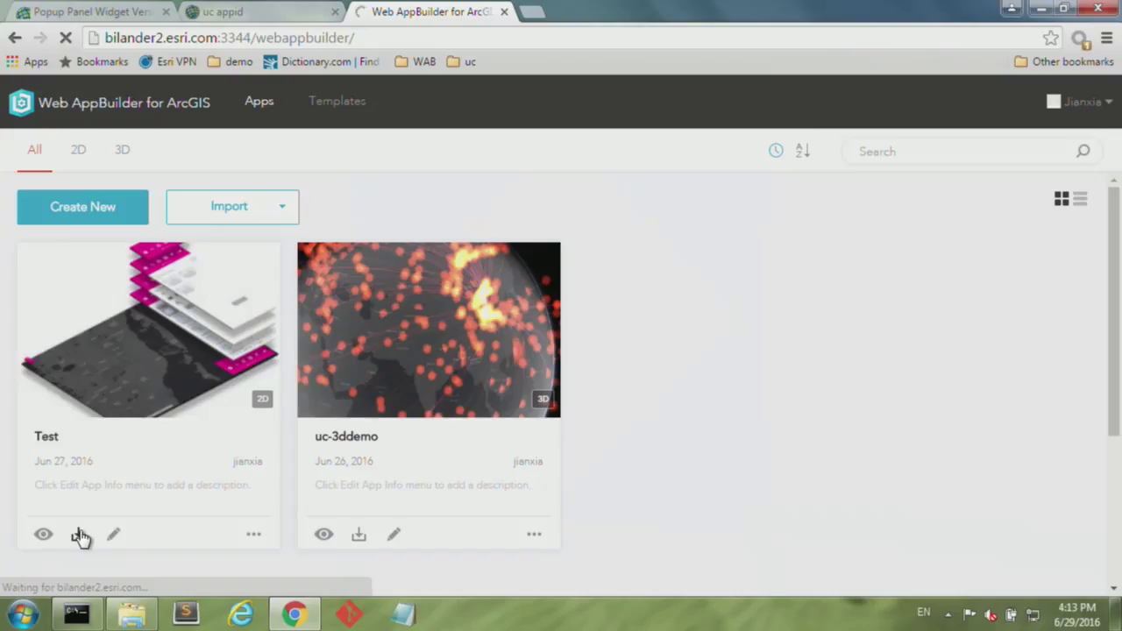
left_click(79, 536)
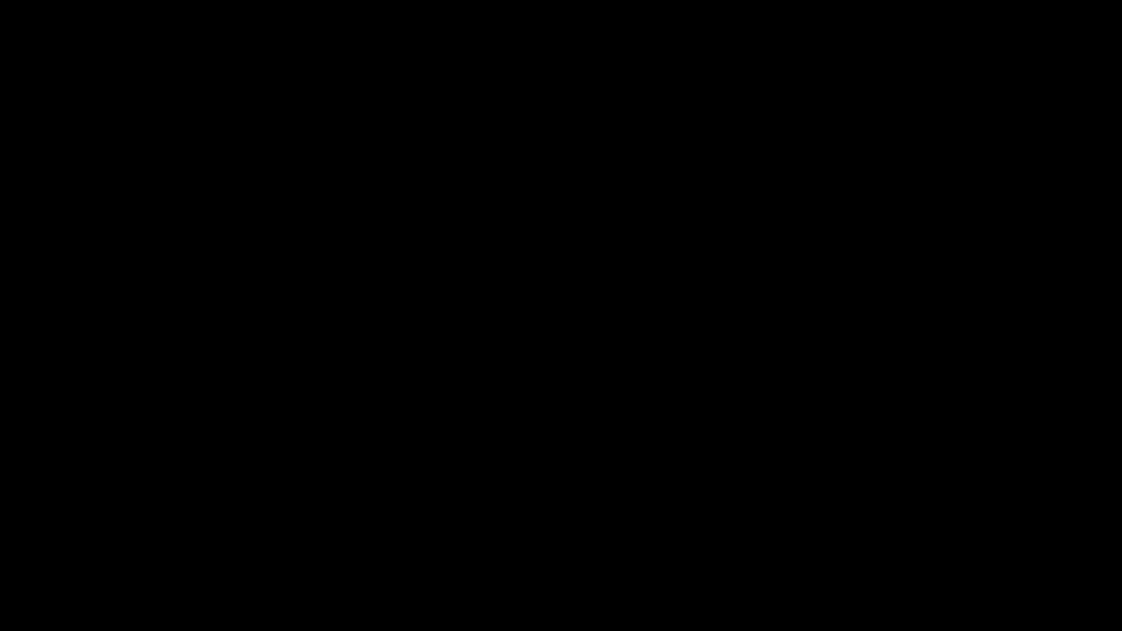
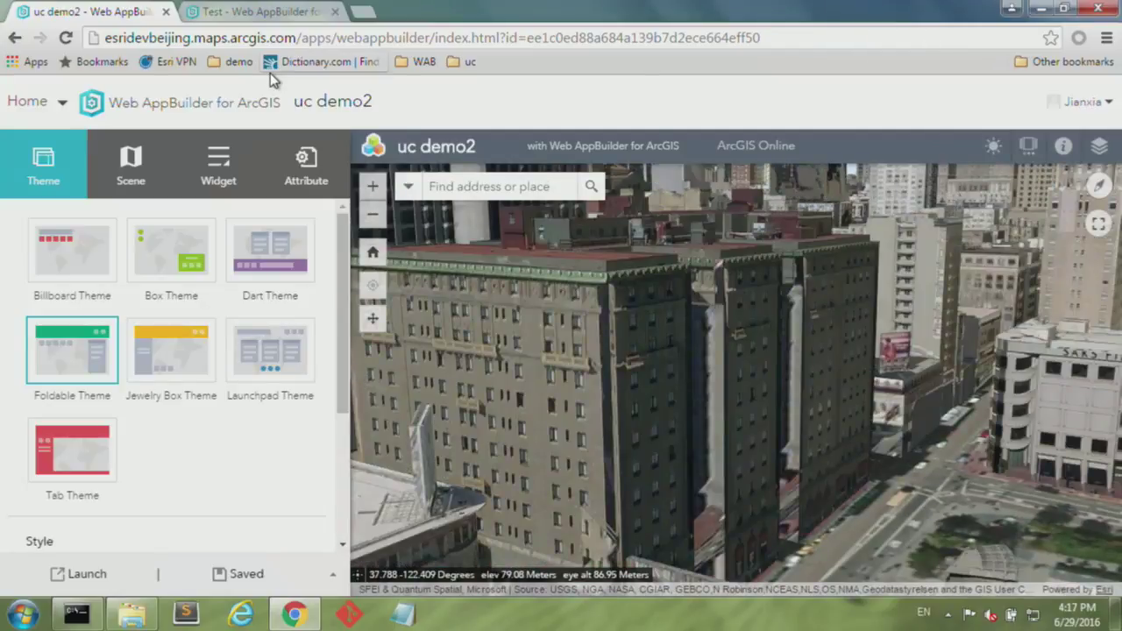
Step: From My Content, open the web mapping application shared with Everyone for editing in Web AppBuilder
left_click(64, 107)
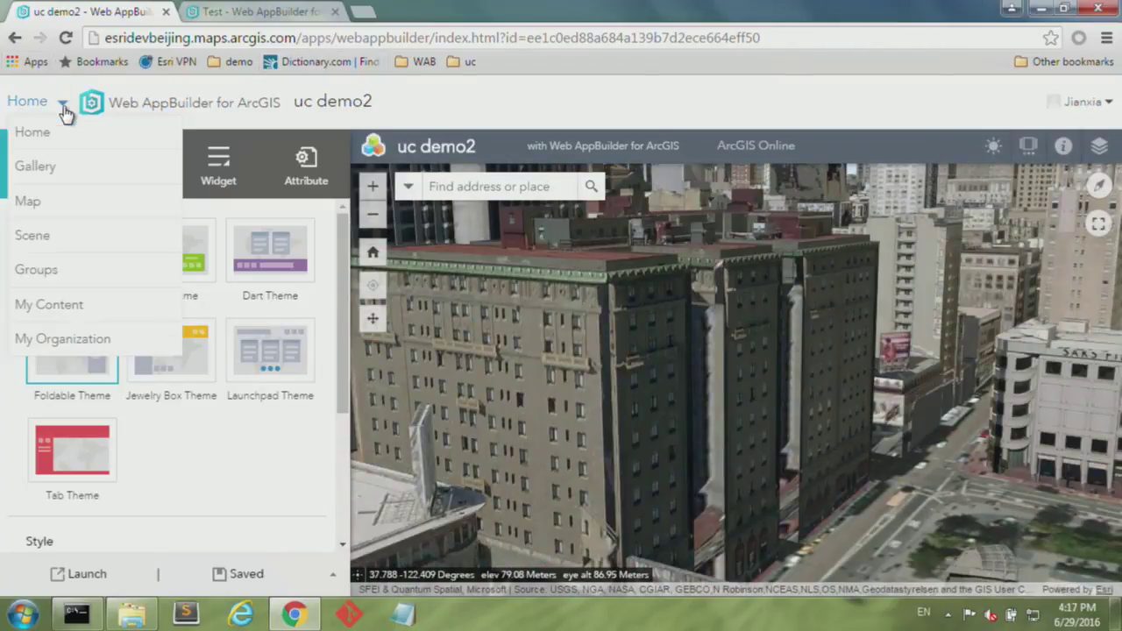
left_click(104, 316)
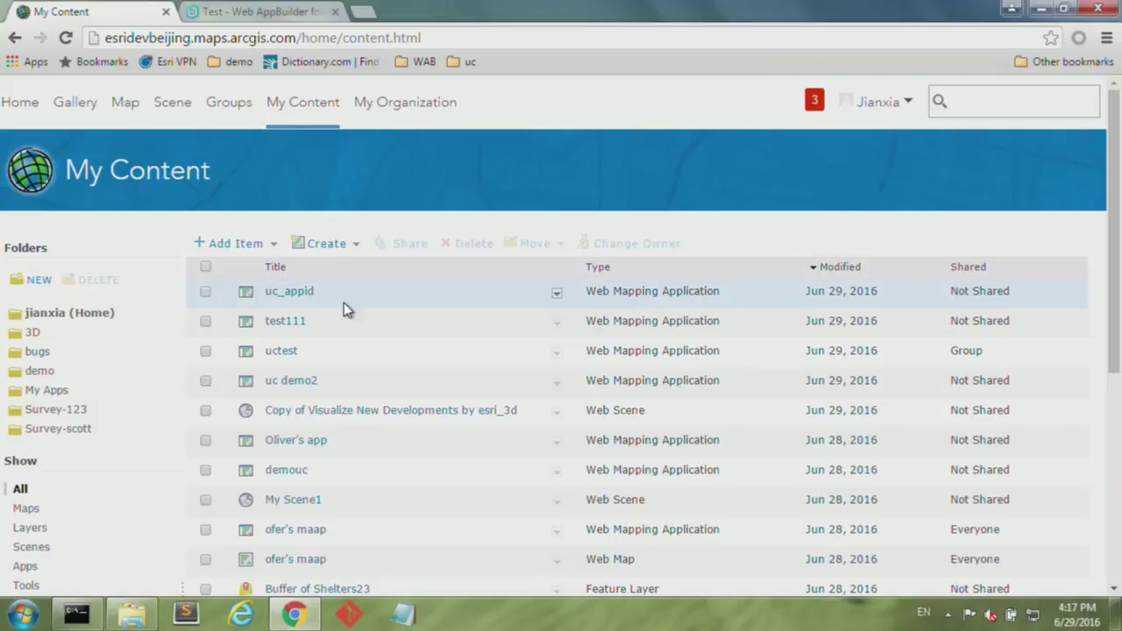
left_click(556, 352)
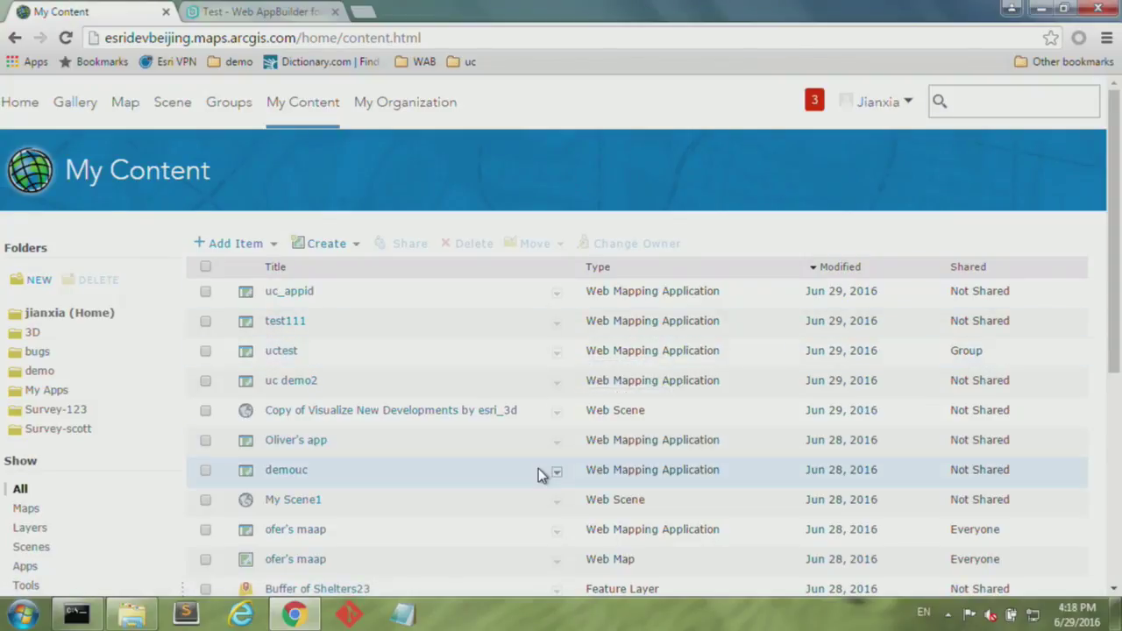
left_click(557, 412)
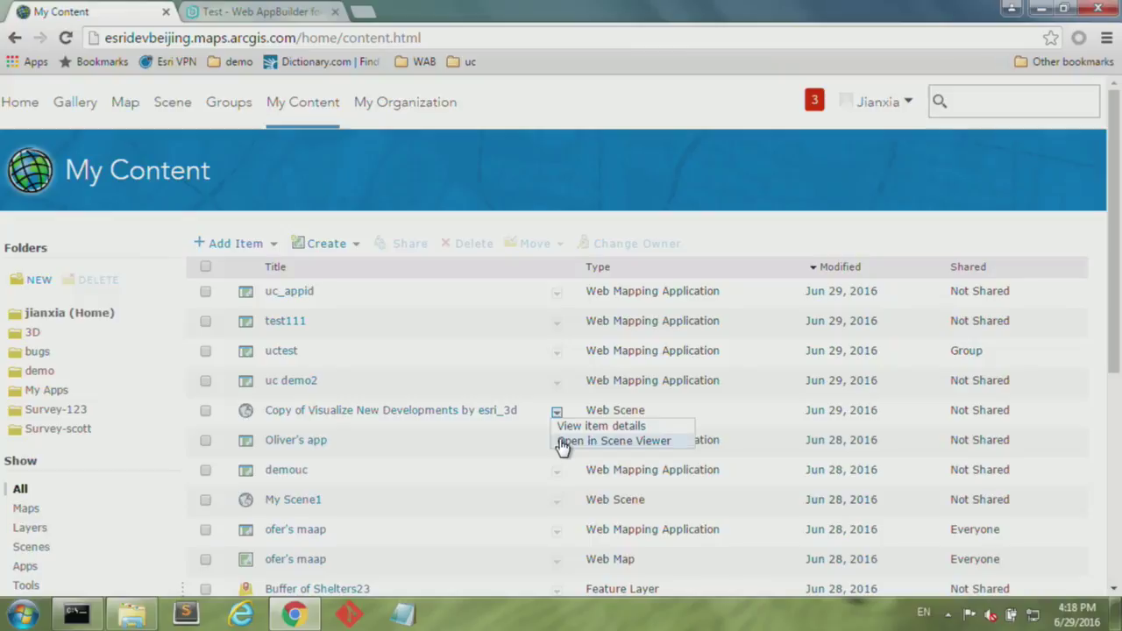
left_click(556, 530)
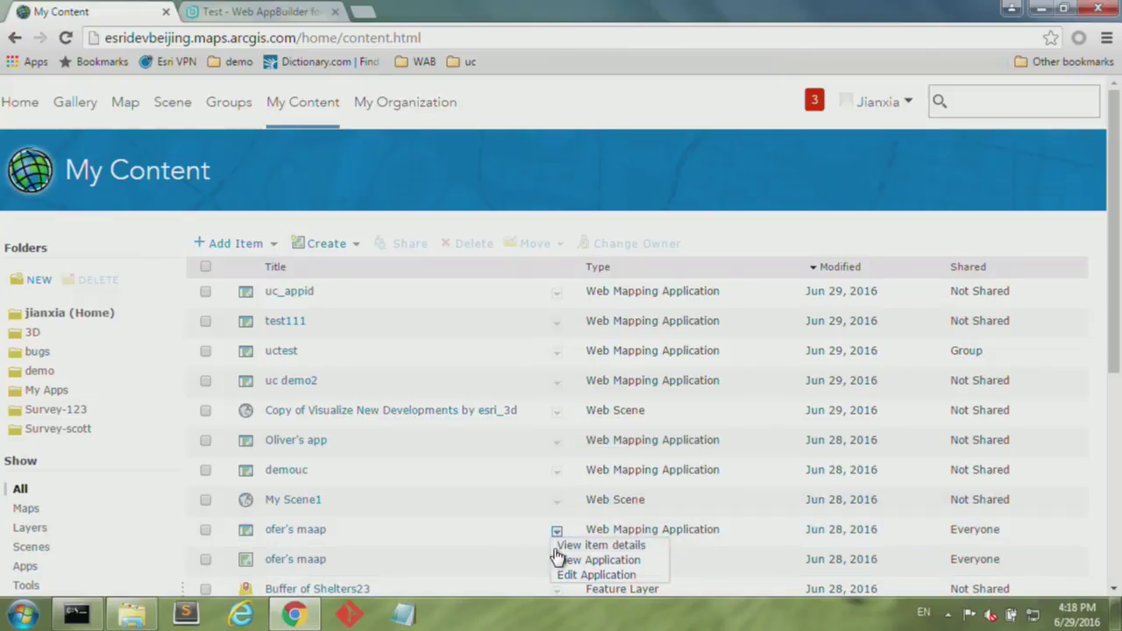
left_click(596, 575)
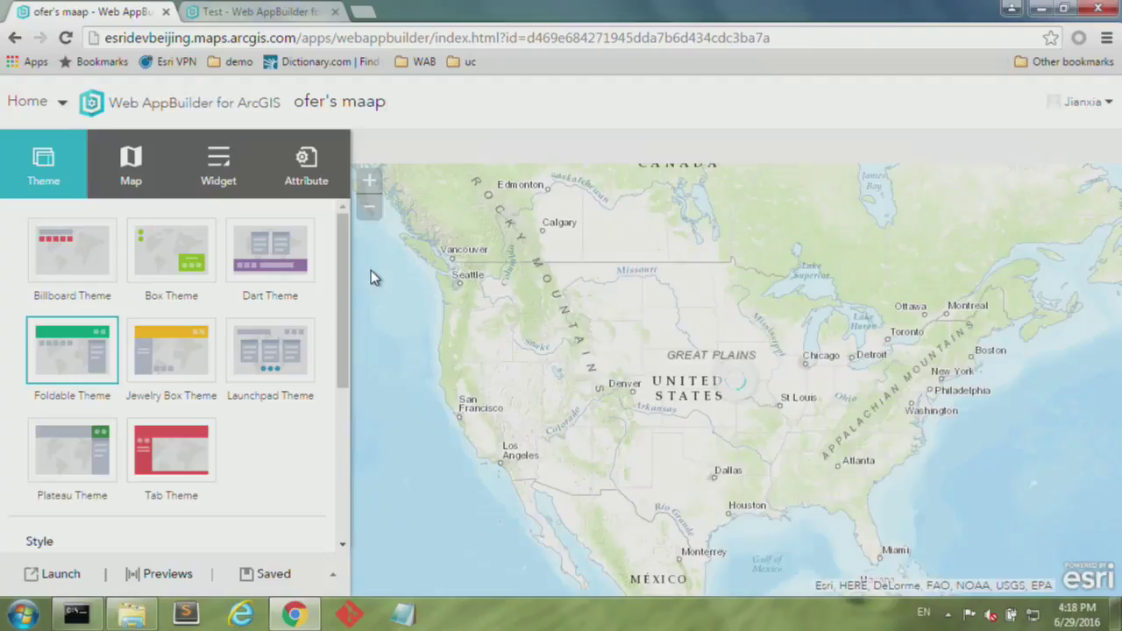
Step: Start exporting the app as a template, add the logo to its configurable parameters, and expand the logo's field settings
left_click(332, 583)
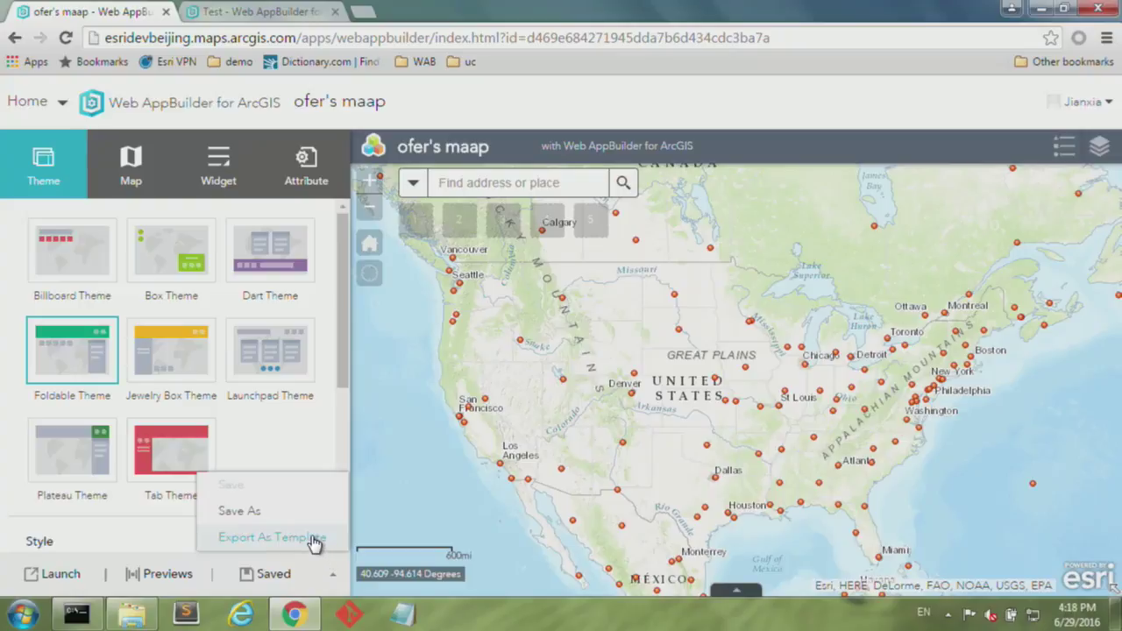
left_click(314, 538)
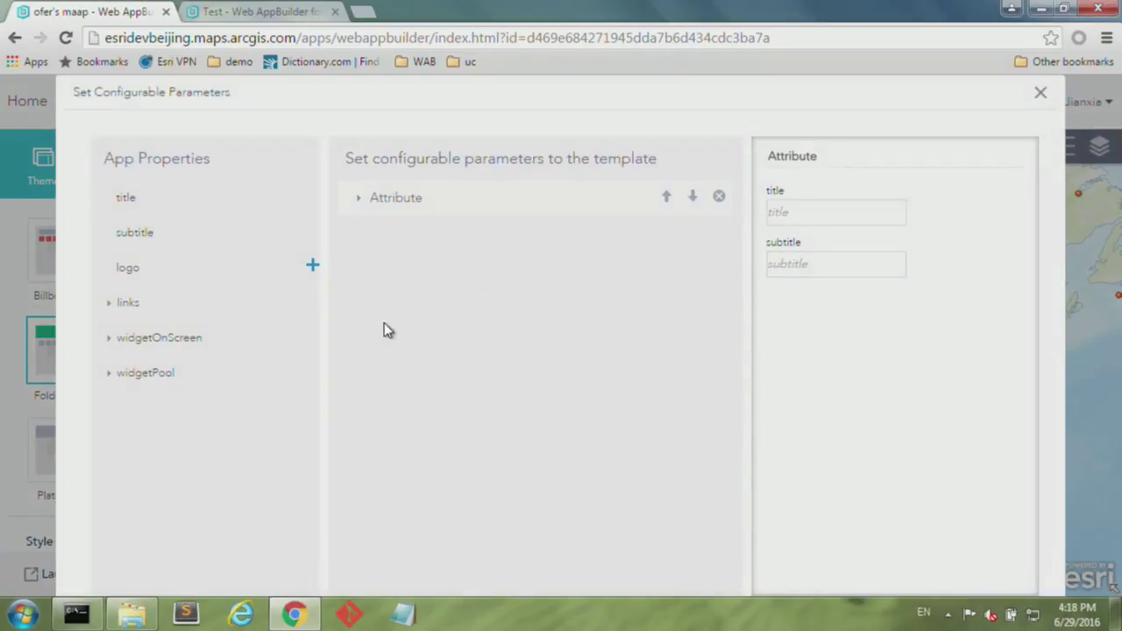
left_click(312, 265)
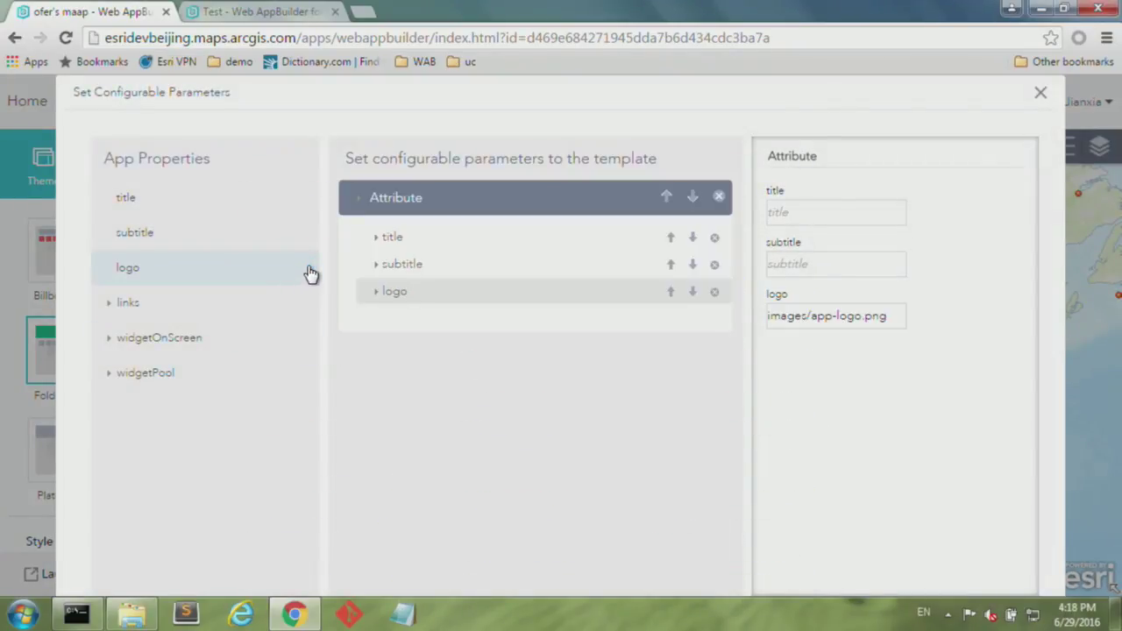
left_click(391, 296)
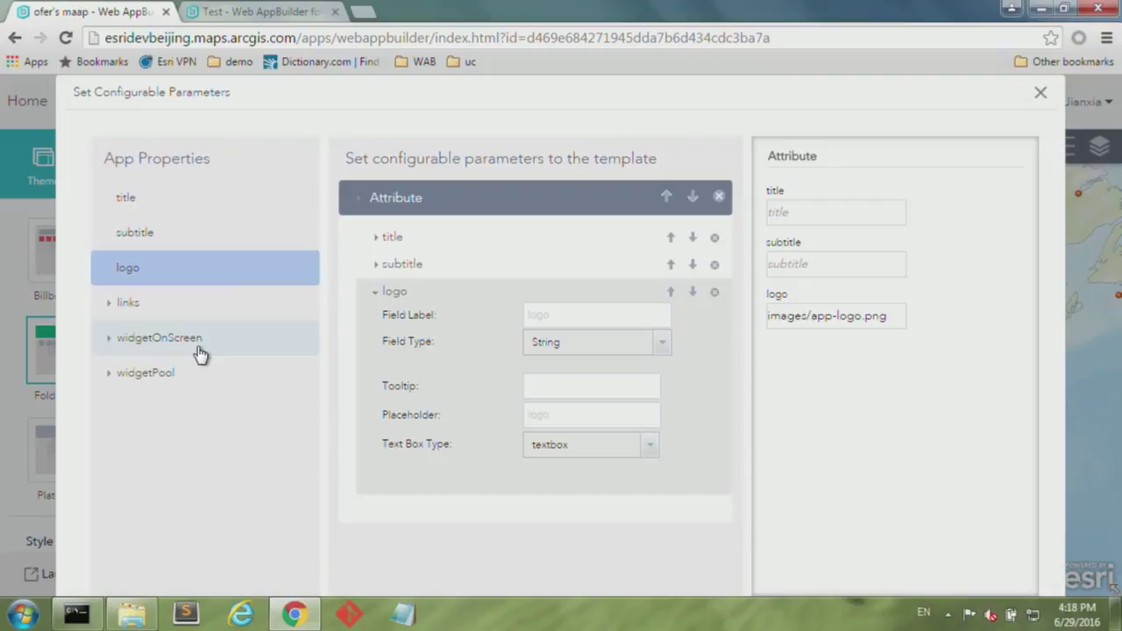
Step: Add the label and visible properties of the widget pool's Legend widget to the template's configurable parameters
left_click(179, 379)
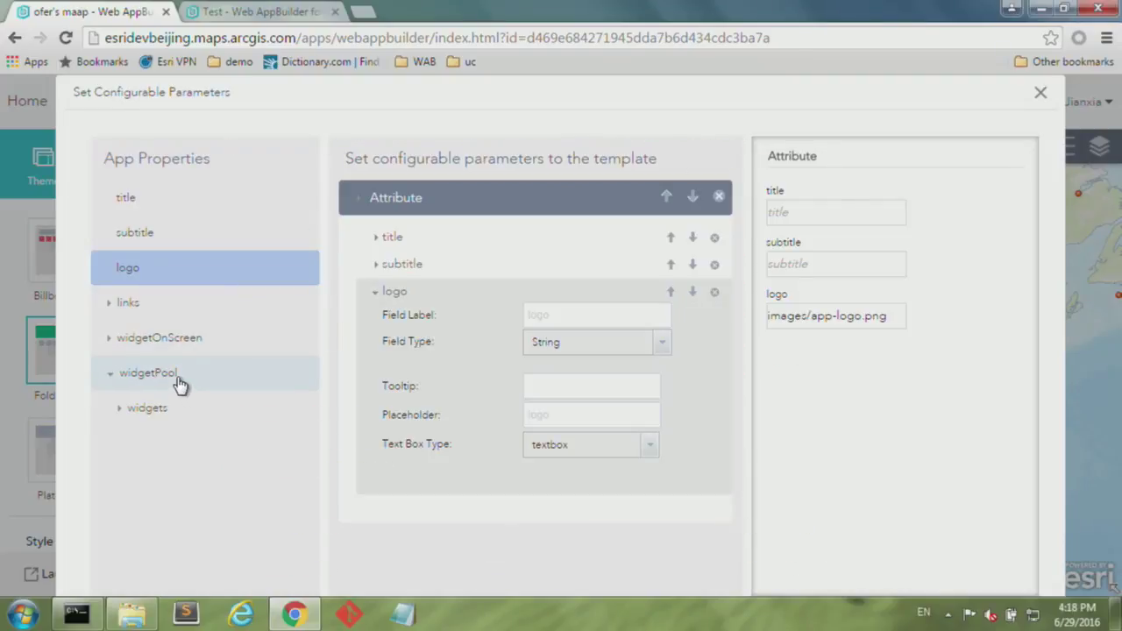
left_click(171, 410)
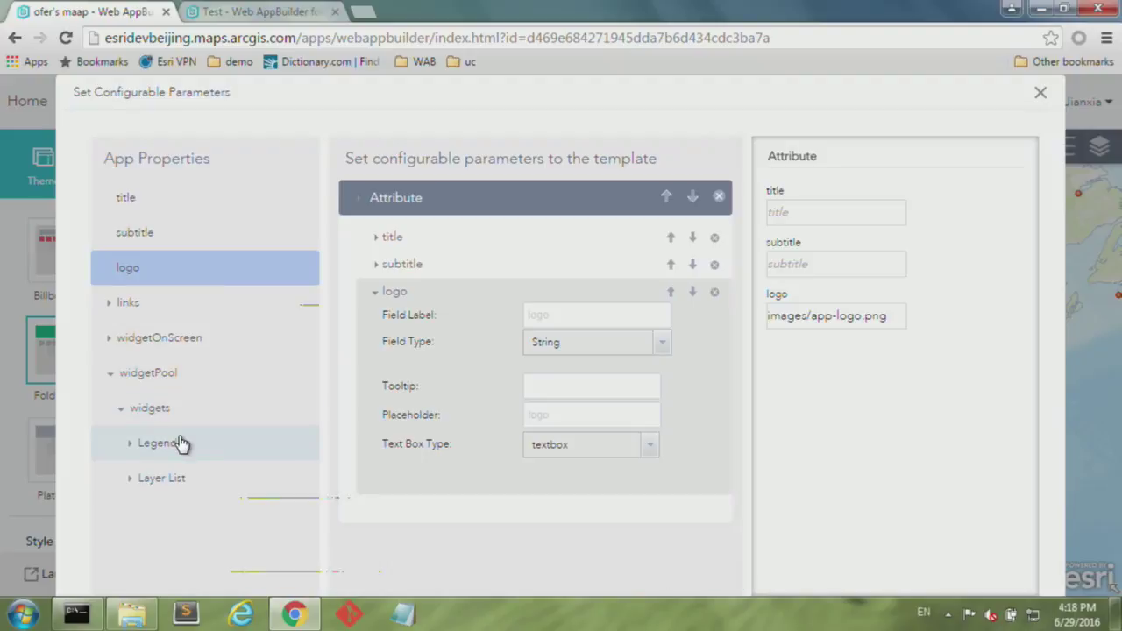
left_click(175, 444)
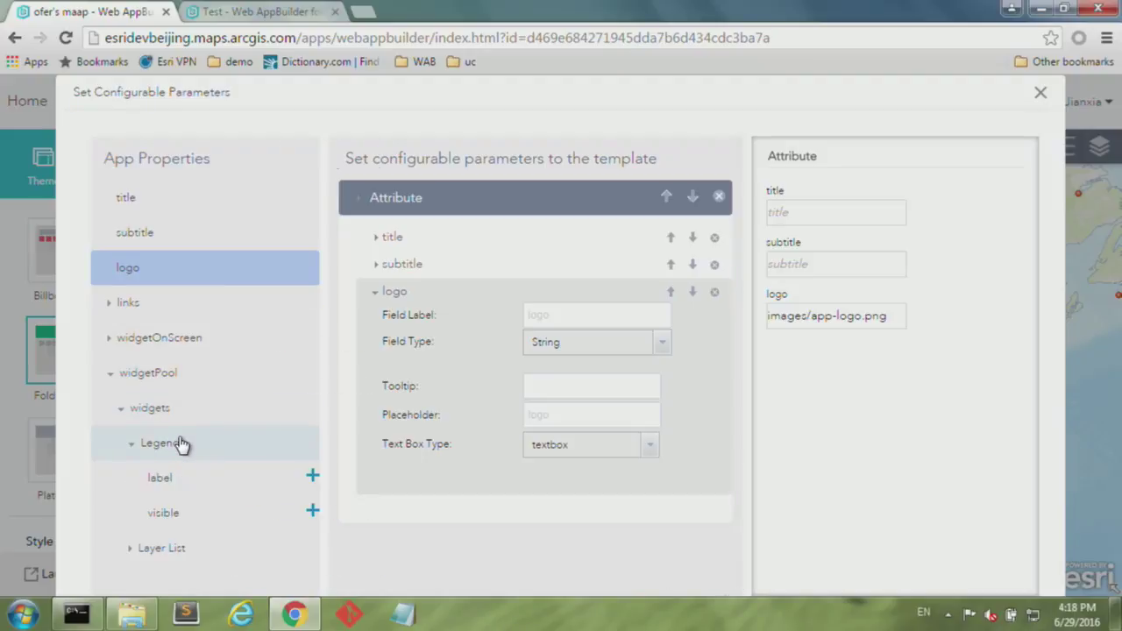
left_click(313, 479)
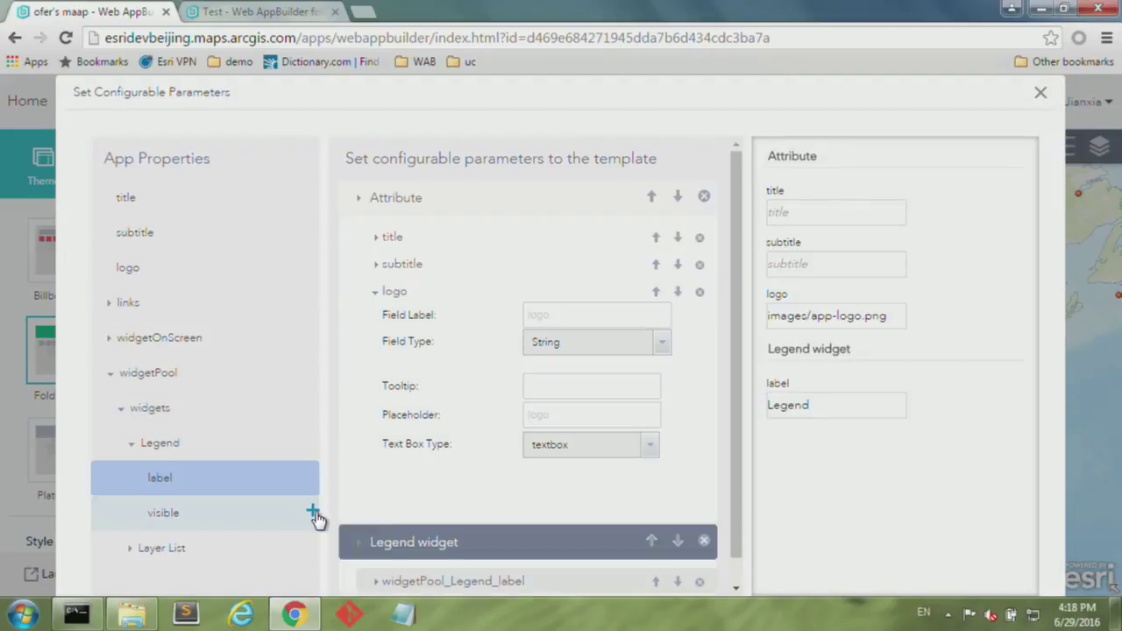
left_click(313, 512)
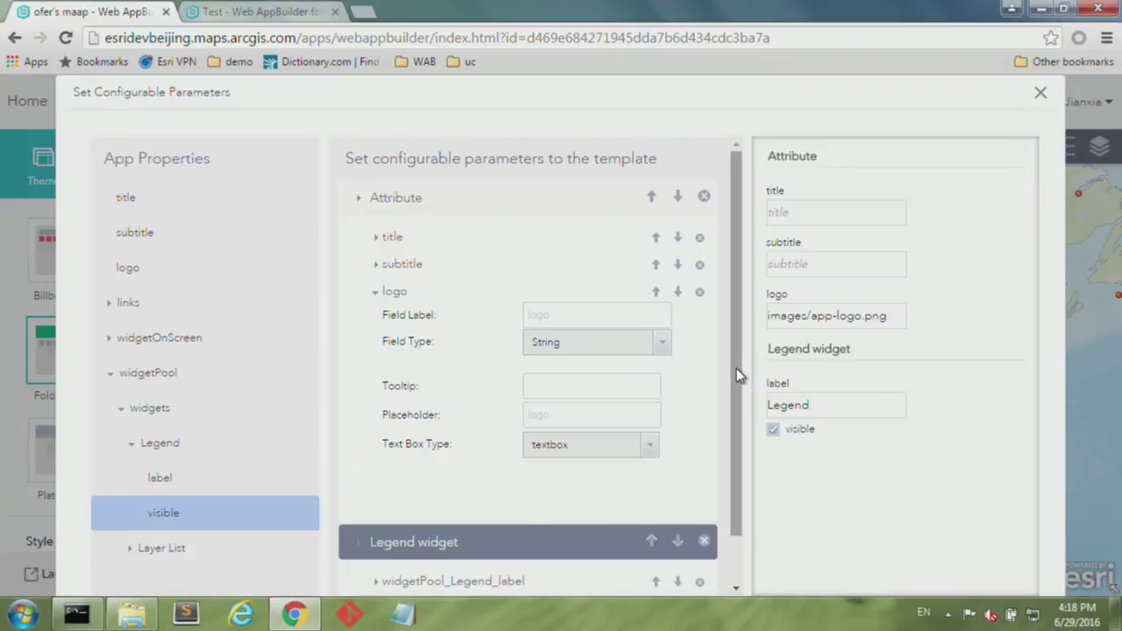
scroll(736, 369, "down", 1)
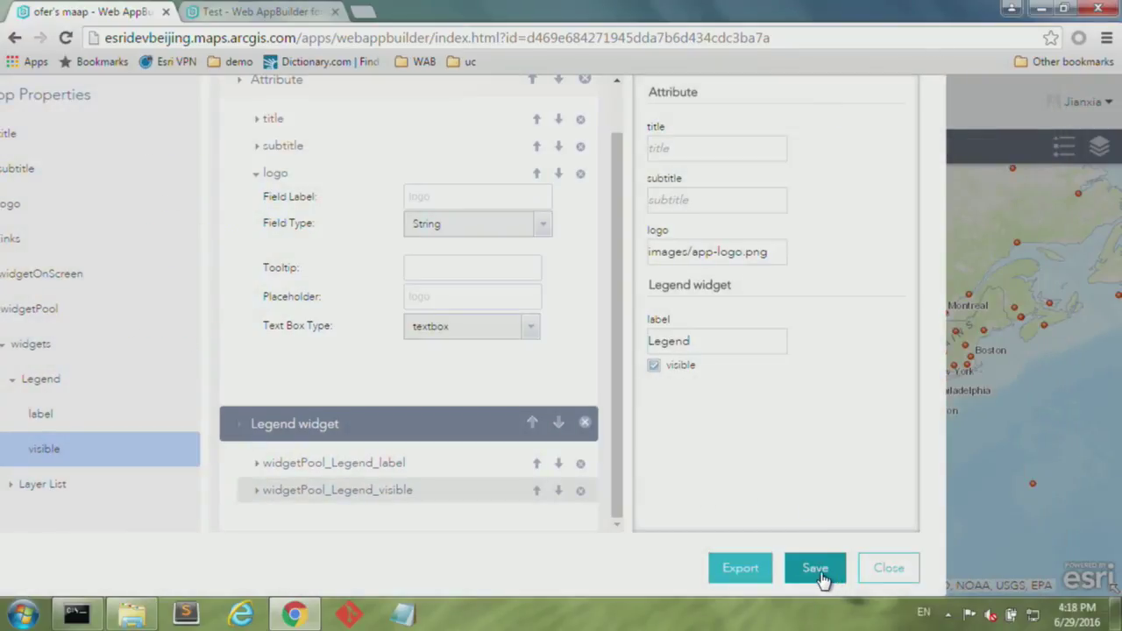
Step: Export the current parameter settings as a web app template titled uc_2d_template
left_click(746, 571)
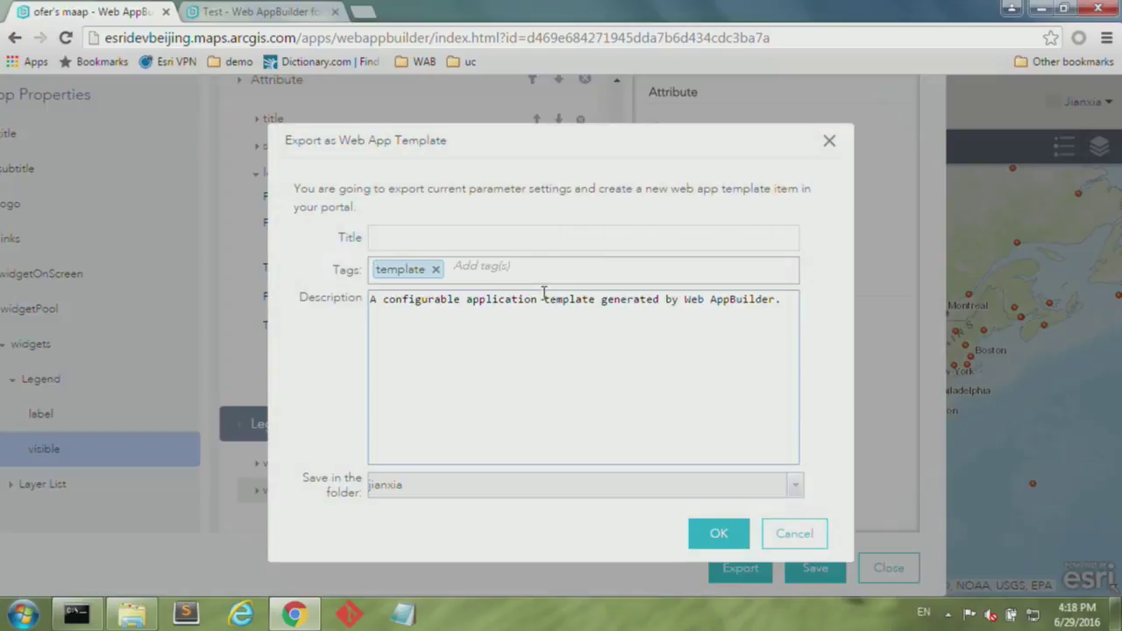
left_click(534, 240)
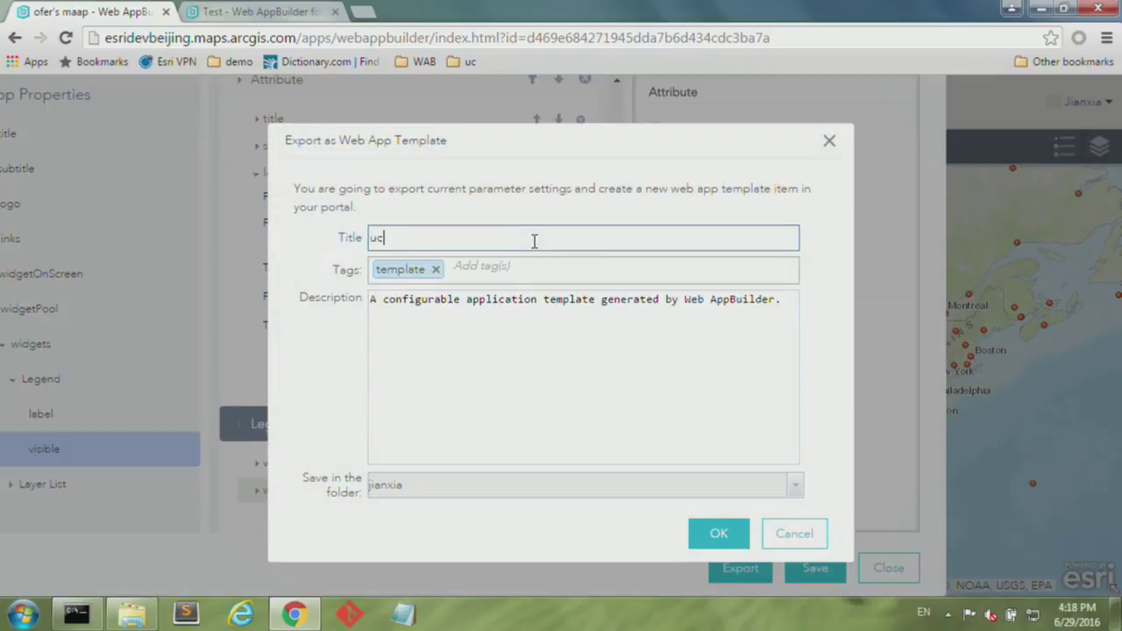
type("uc_2d_template")
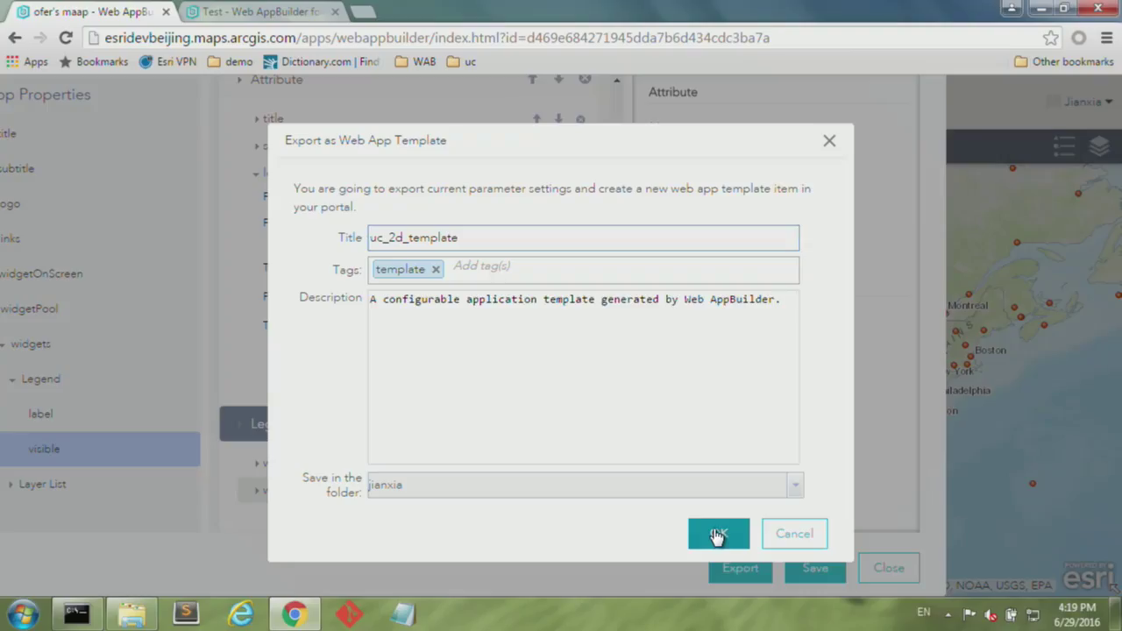
left_click(715, 533)
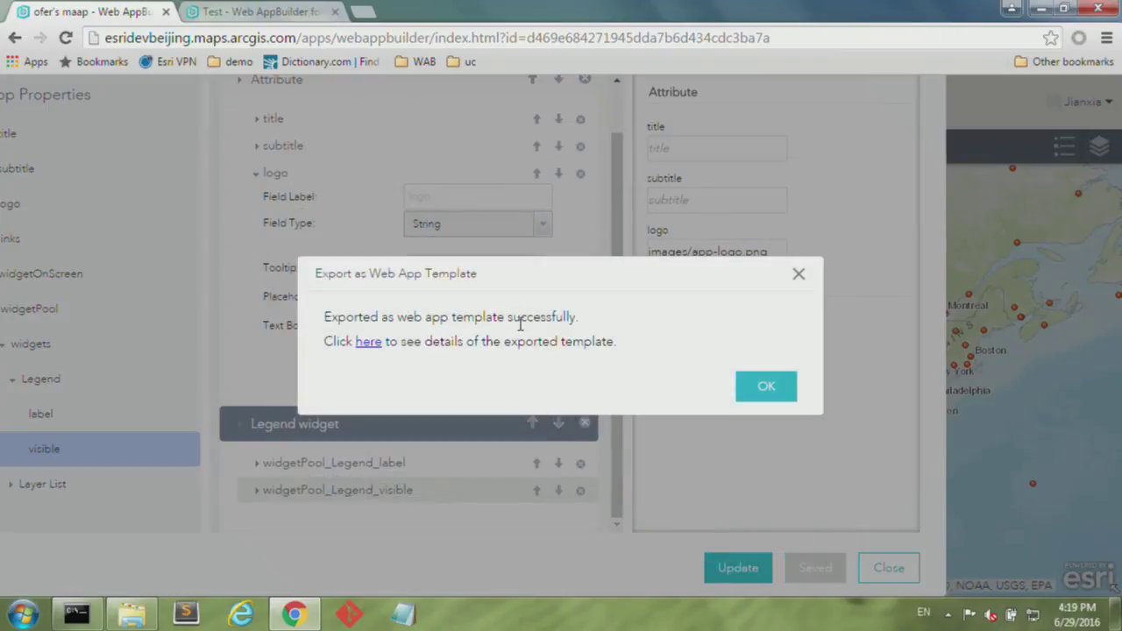
Step: View the exported template's item details and its application, and return to the item page
left_click(376, 344)
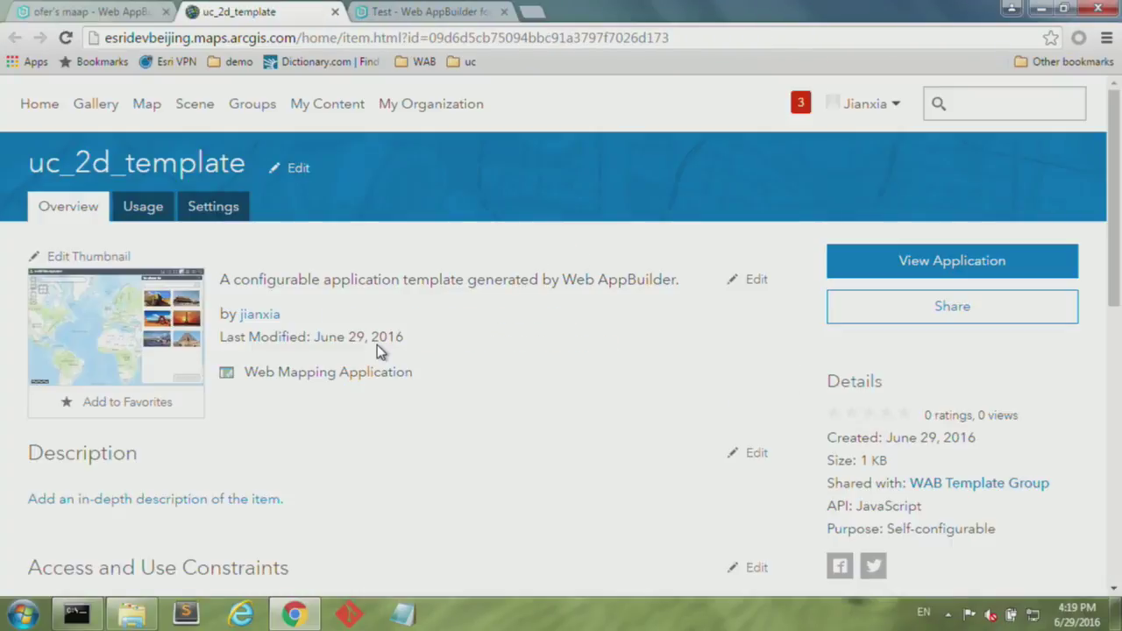
left_click(931, 261)
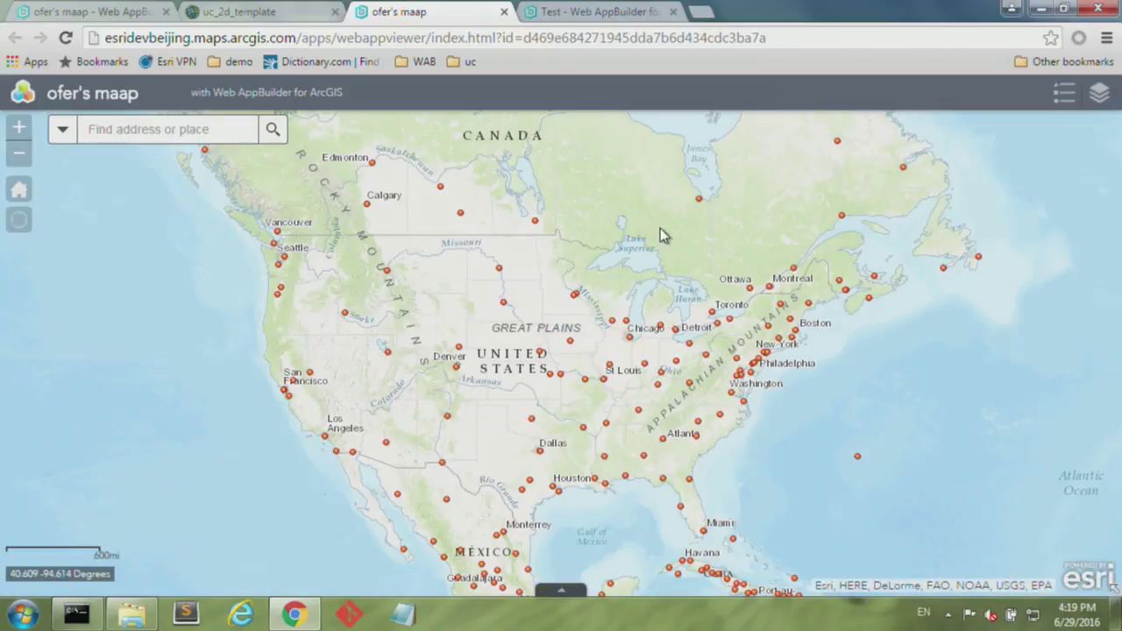
left_click(252, 13)
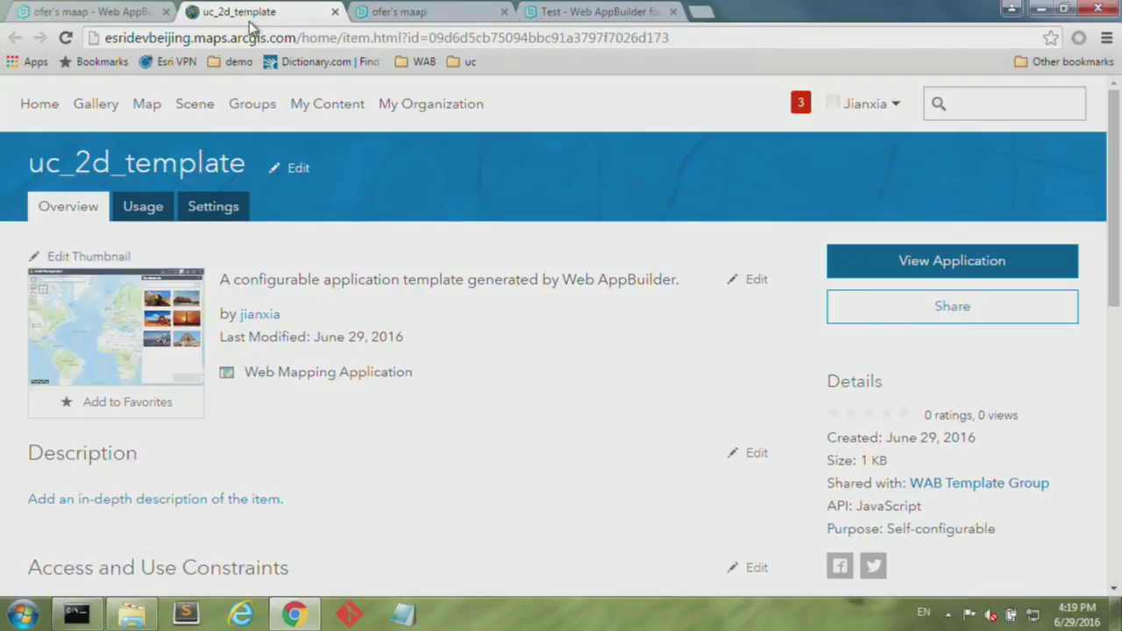
Step: Open the map viewer and save a new web map titled map2 with the tag wab
left_click(146, 107)
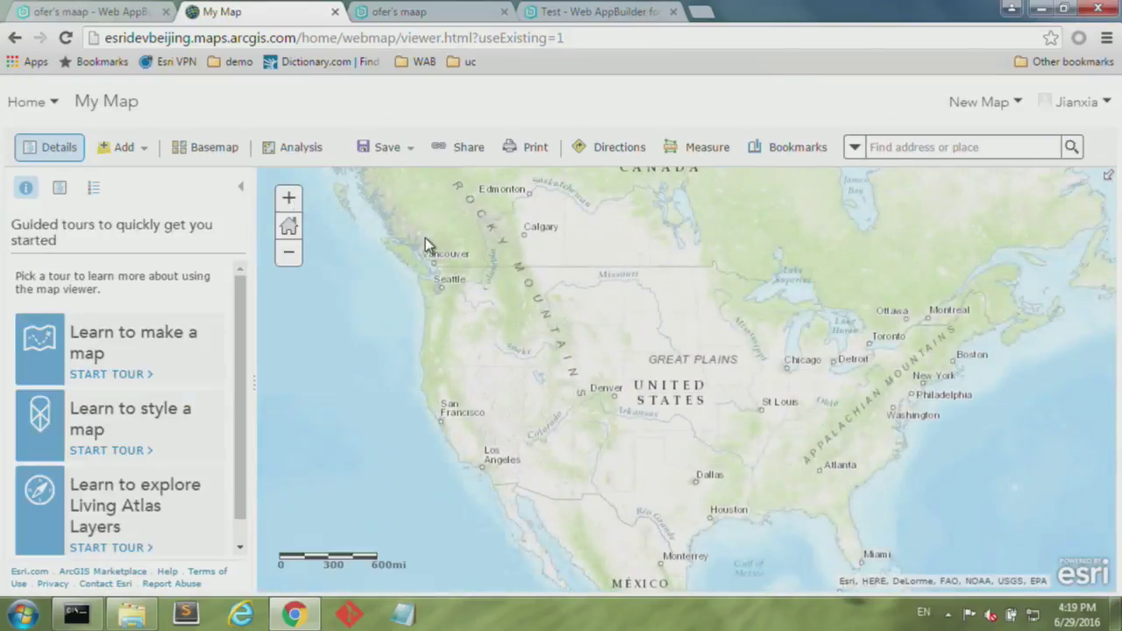
left_click(406, 154)
left_click(405, 179)
left_click(571, 299)
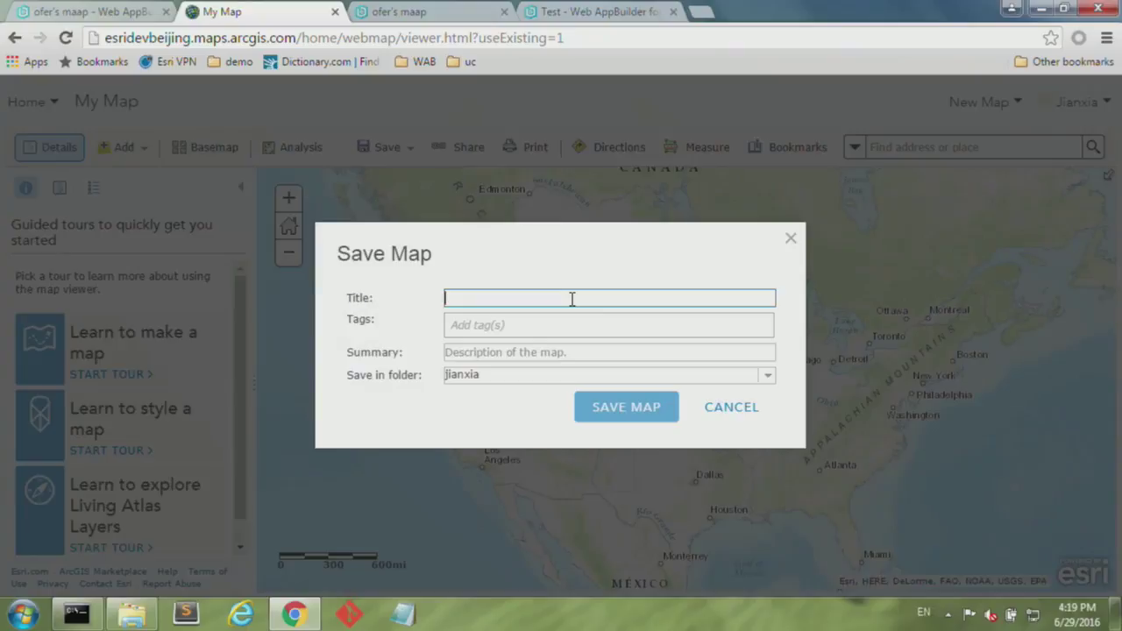
key("Tab")
type("wab")
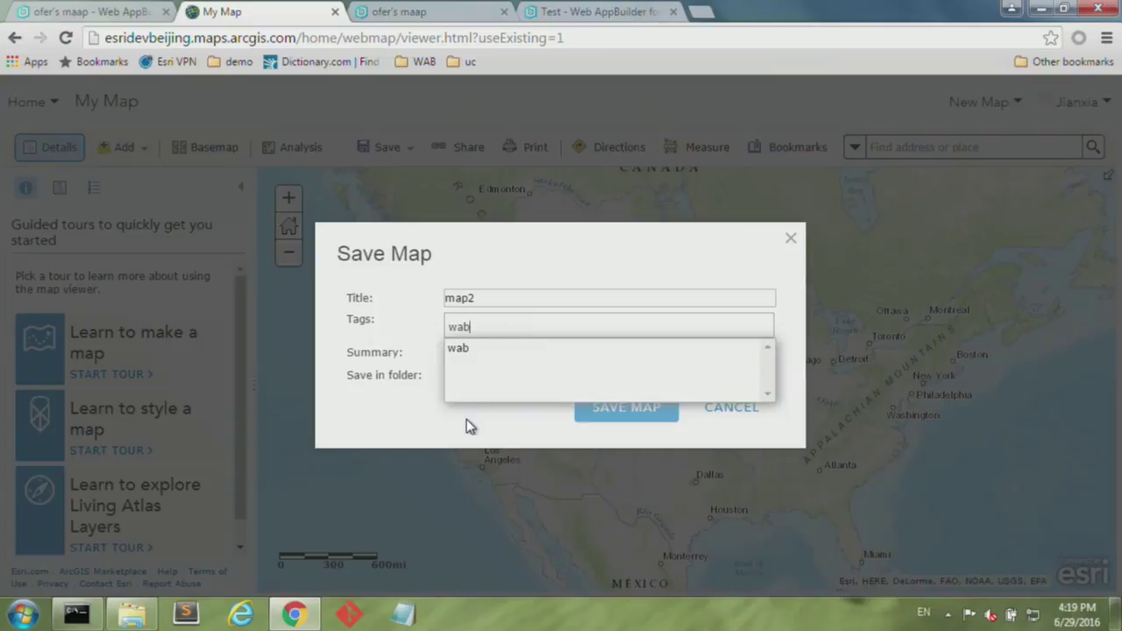
key("Return")
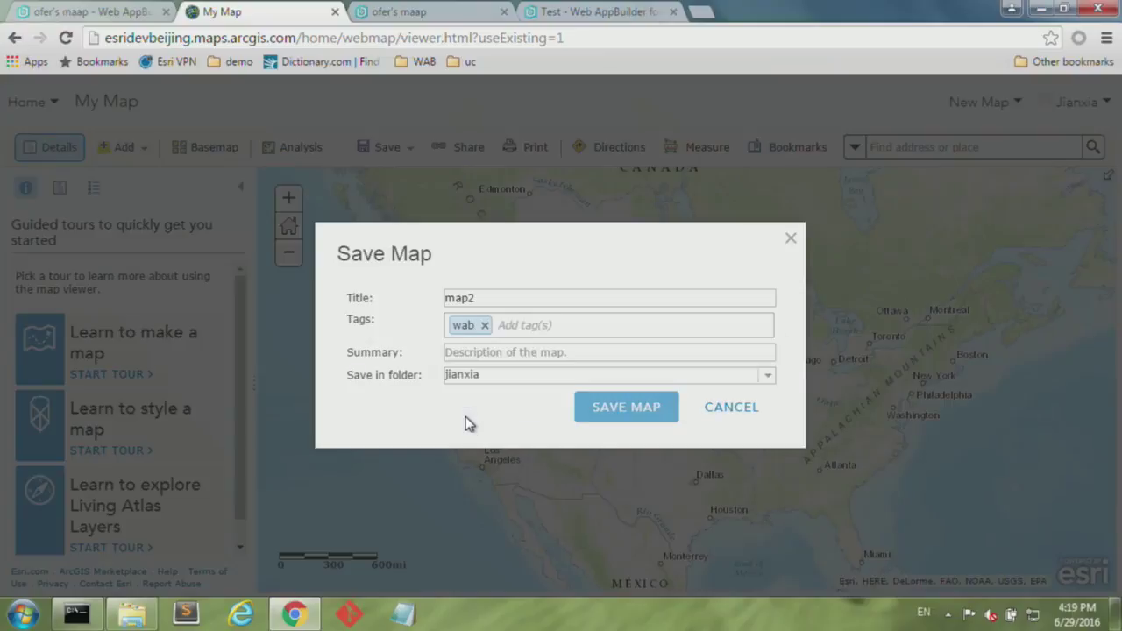
left_click(626, 407)
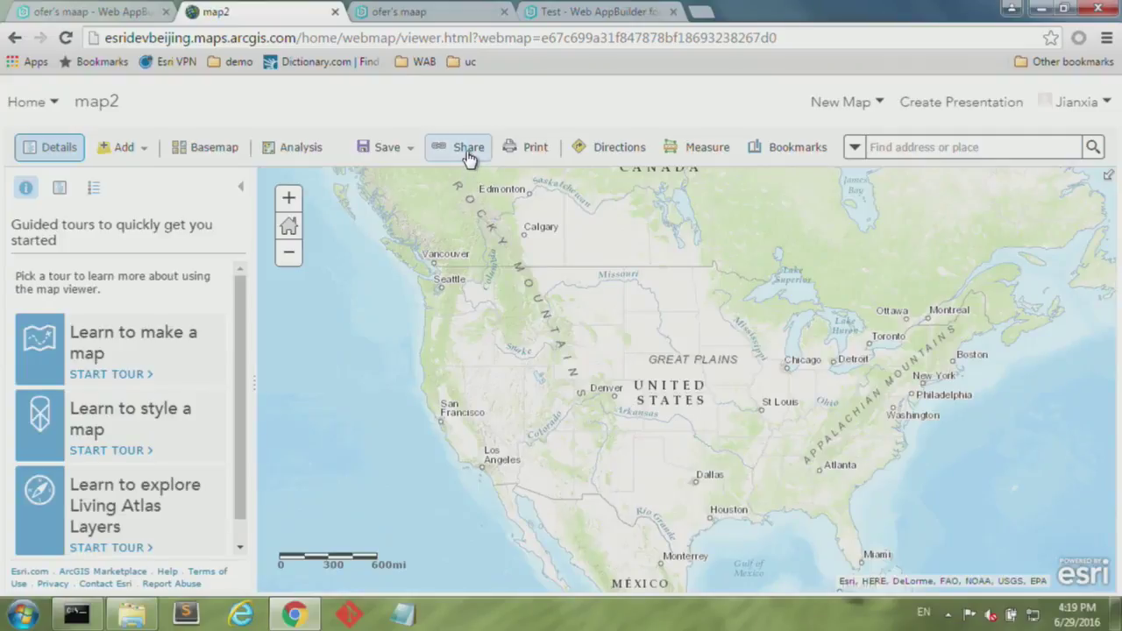
Step: Share map2 as a new web app, search the configurable apps for "uc", and choose uc_2d_template as its template
left_click(469, 150)
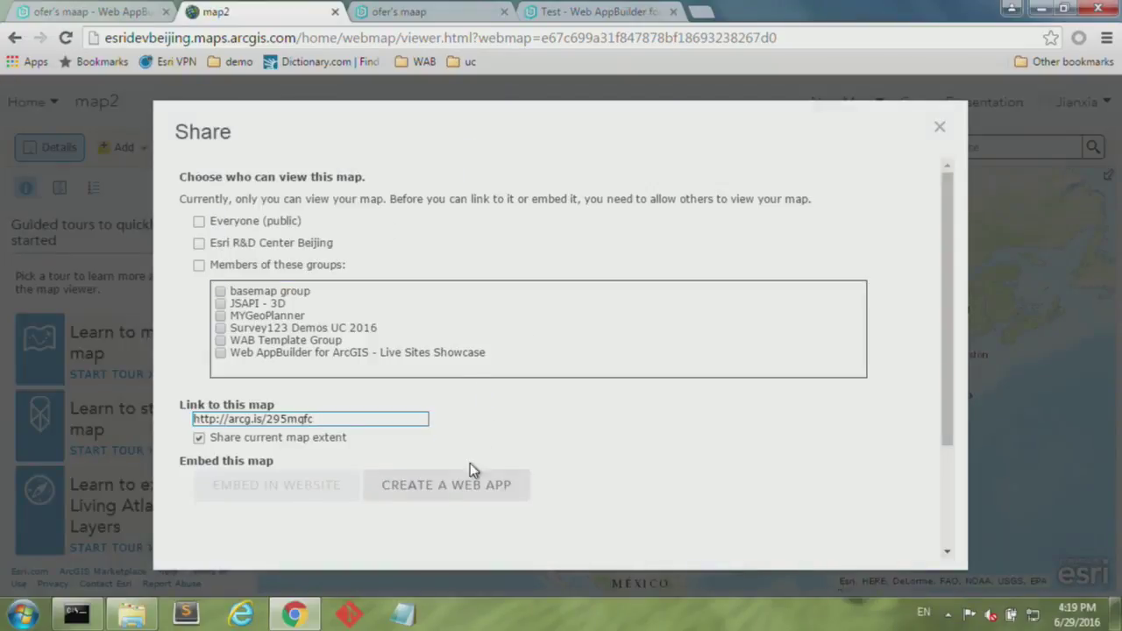
left_click(465, 483)
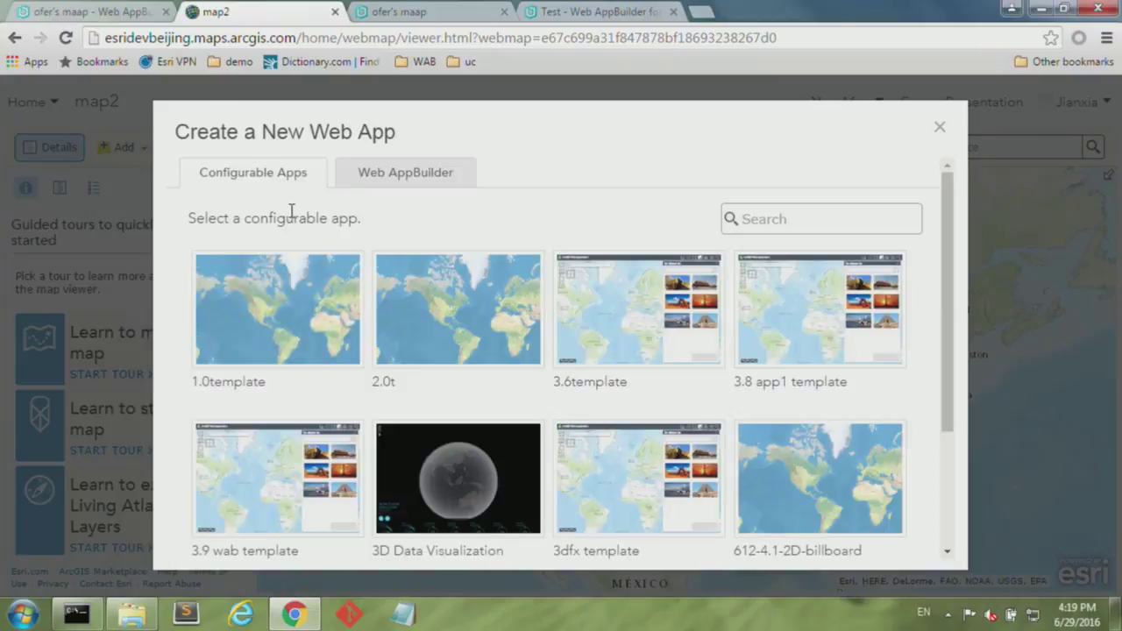
left_click(751, 220)
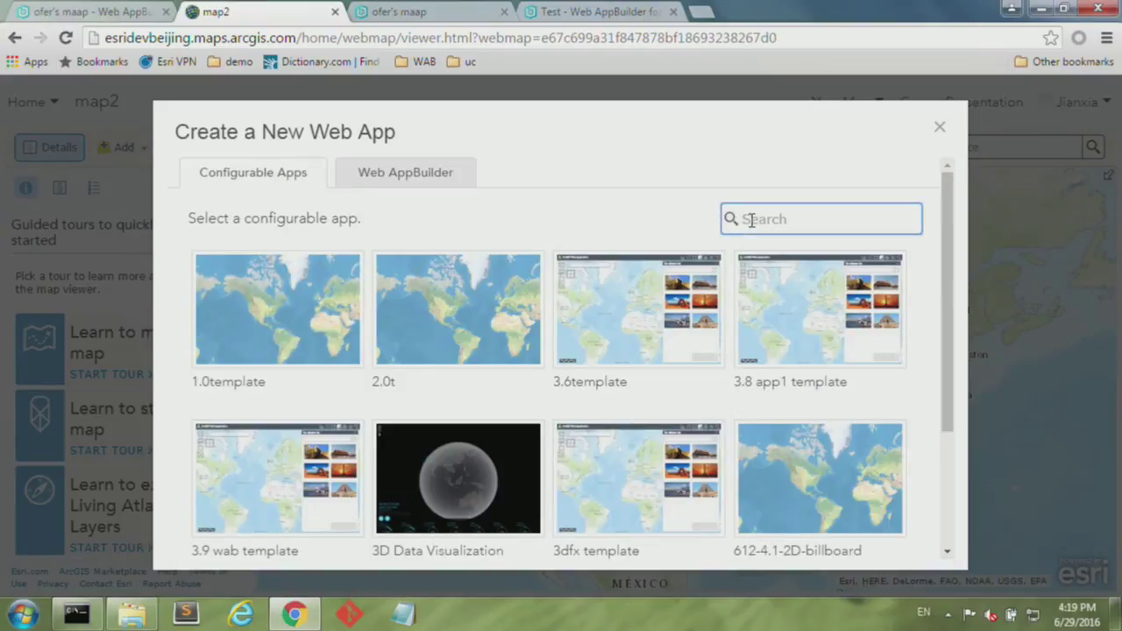
type("uc")
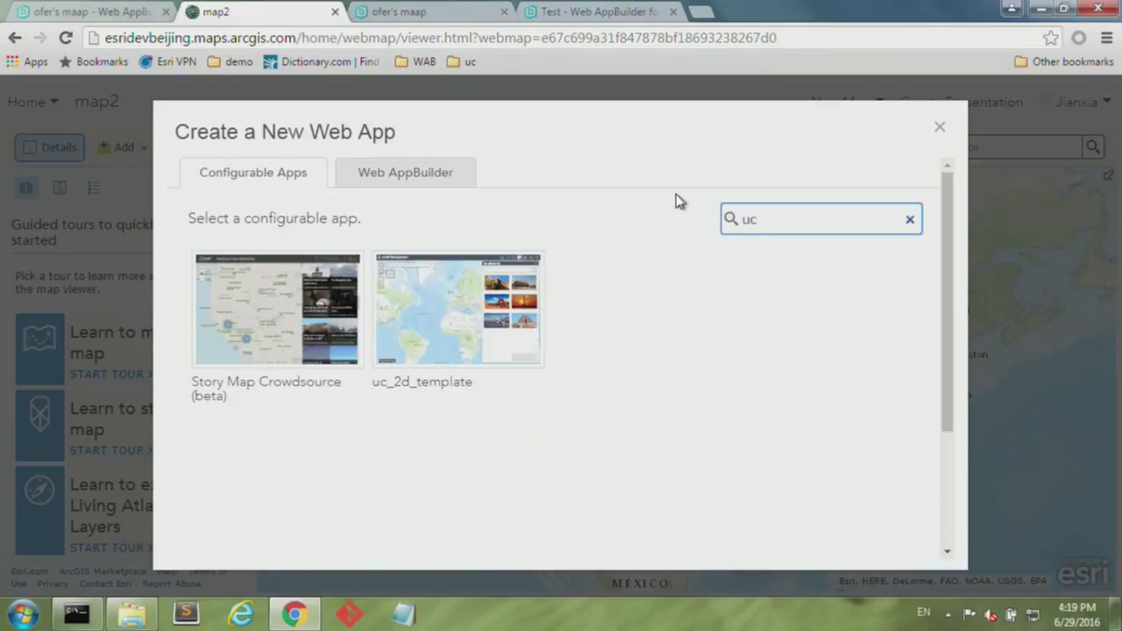
left_click(471, 343)
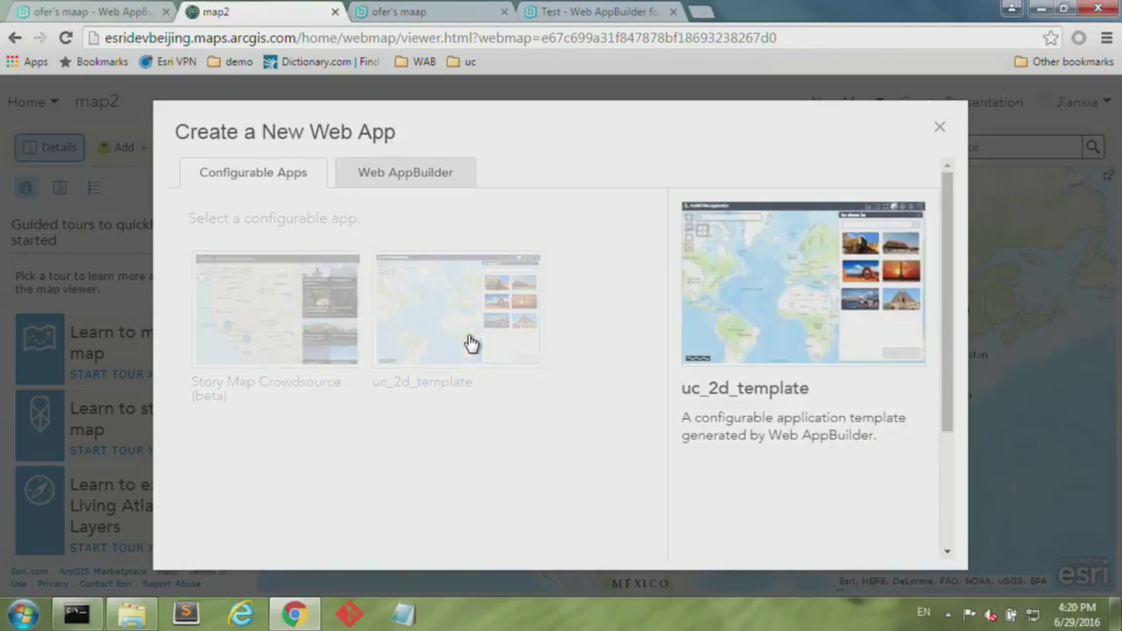
left_click_drag(947, 359, 962, 481)
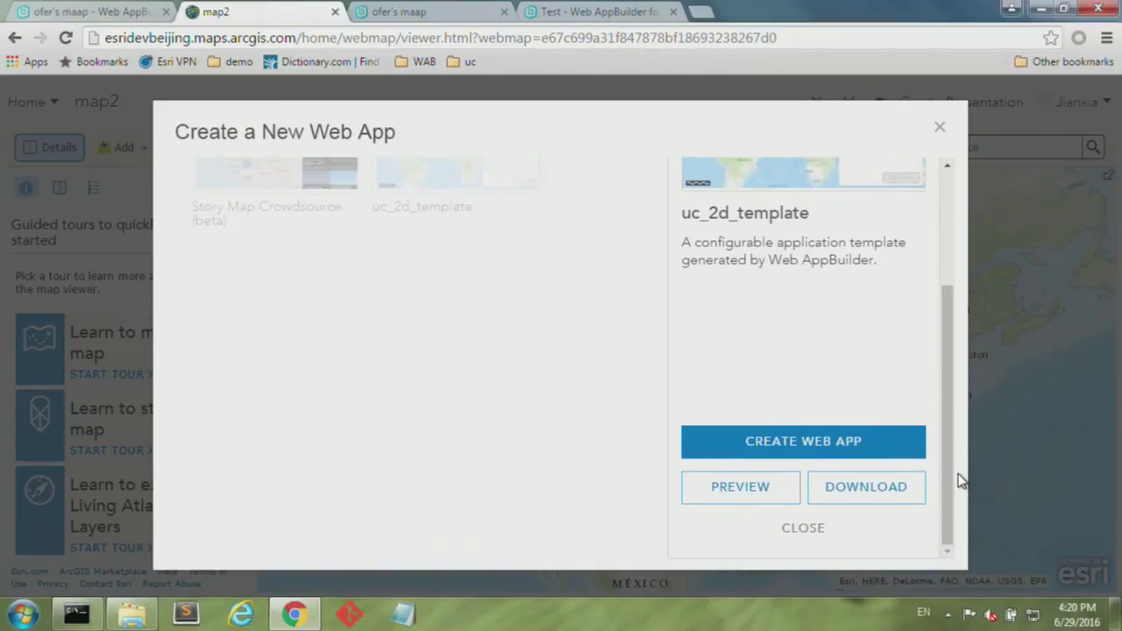
left_click(883, 453)
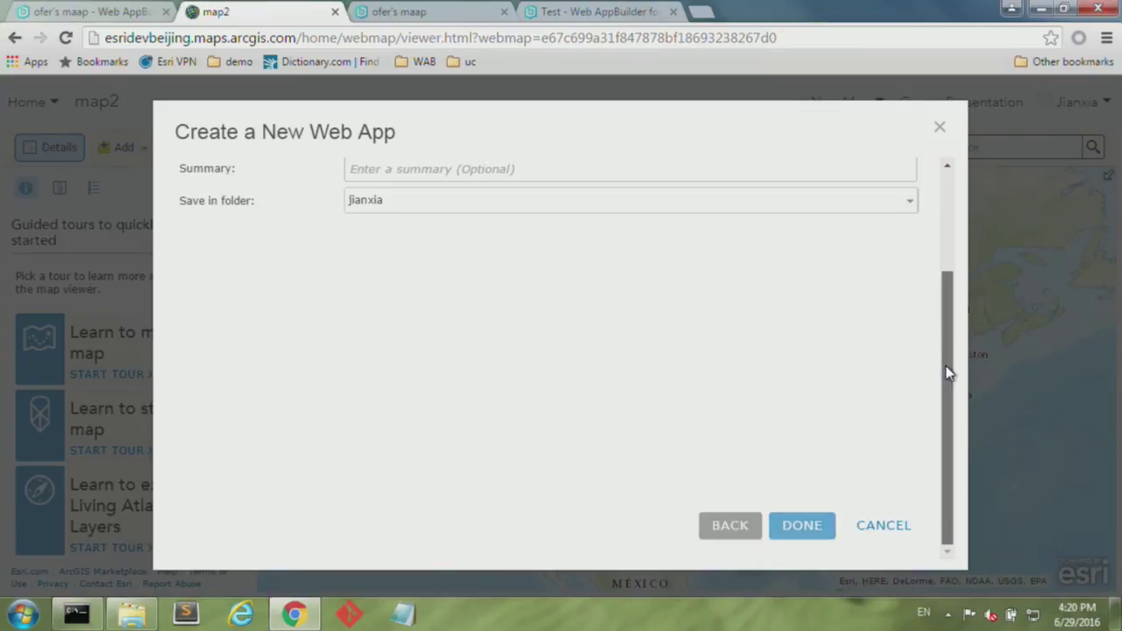
Step: Check the new web app's title map2 and tag wab, and finish creating it from the chosen template
scroll(945, 364, "up", 3)
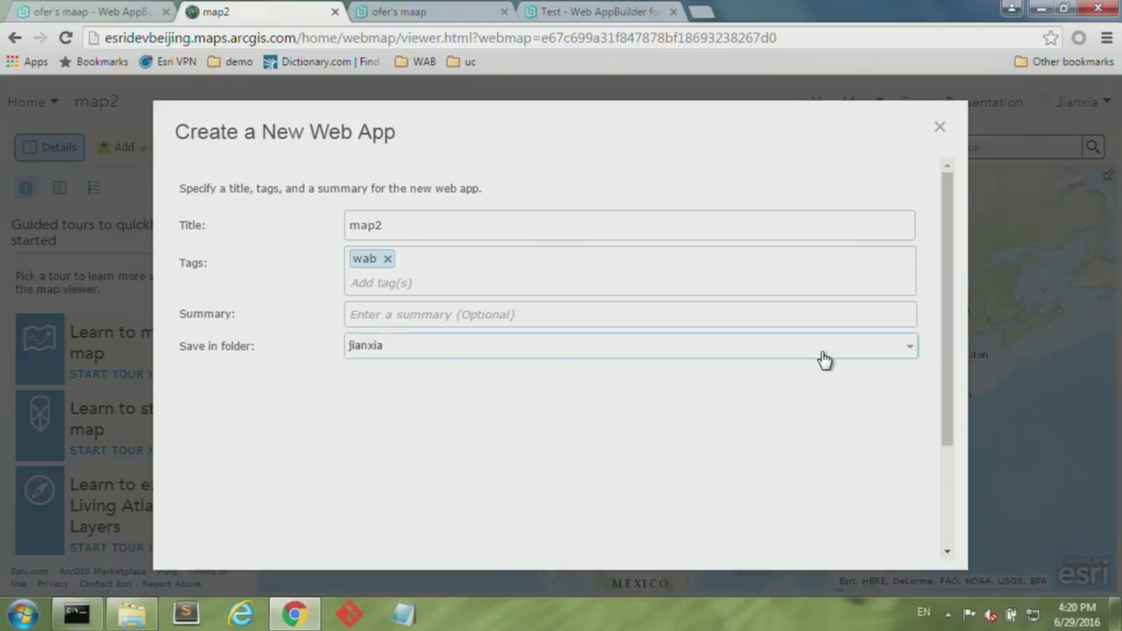
left_click_drag(950, 348, 962, 436)
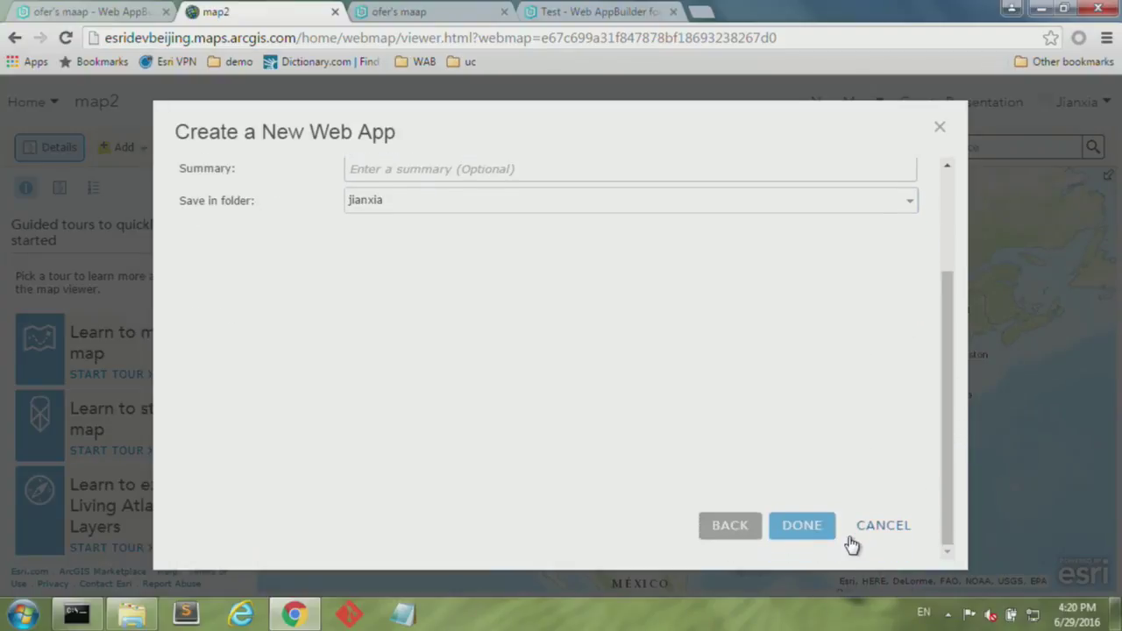
left_click(809, 528)
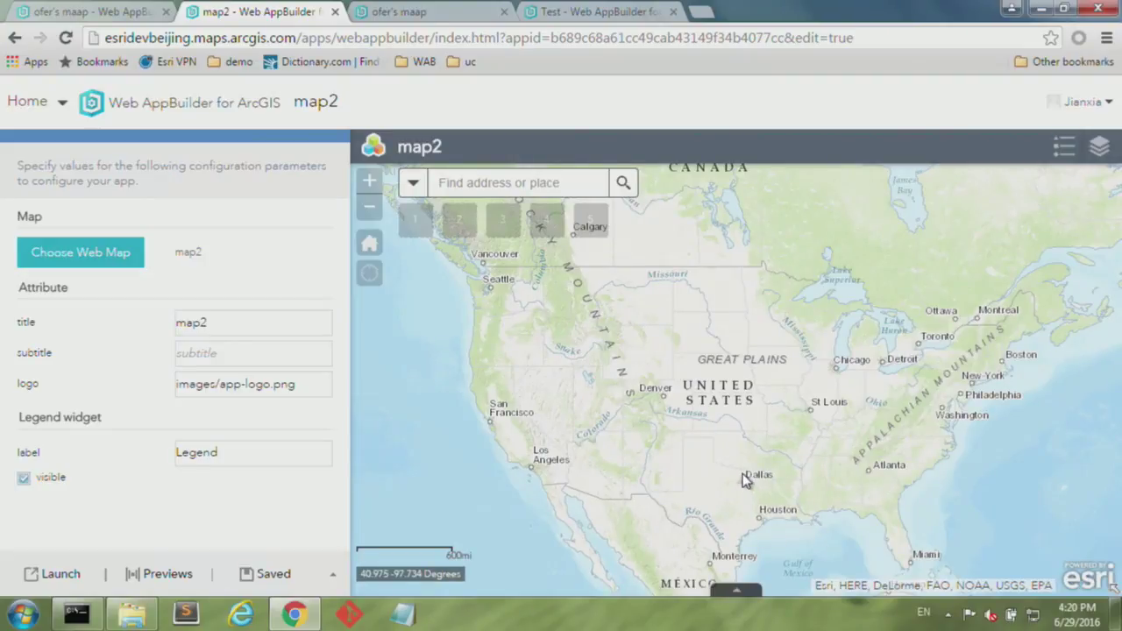
Step: Set the app's title to map_2d and subtitle to wab, and make the Legend widget not visible
left_click(251, 321)
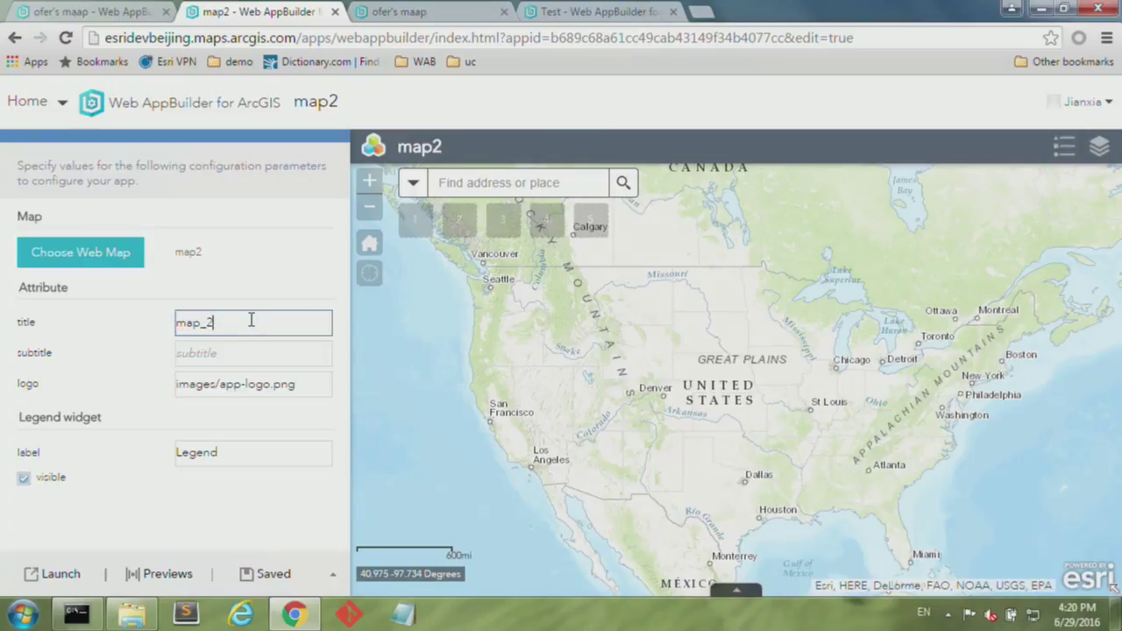
left_click(218, 388)
left_click(247, 352)
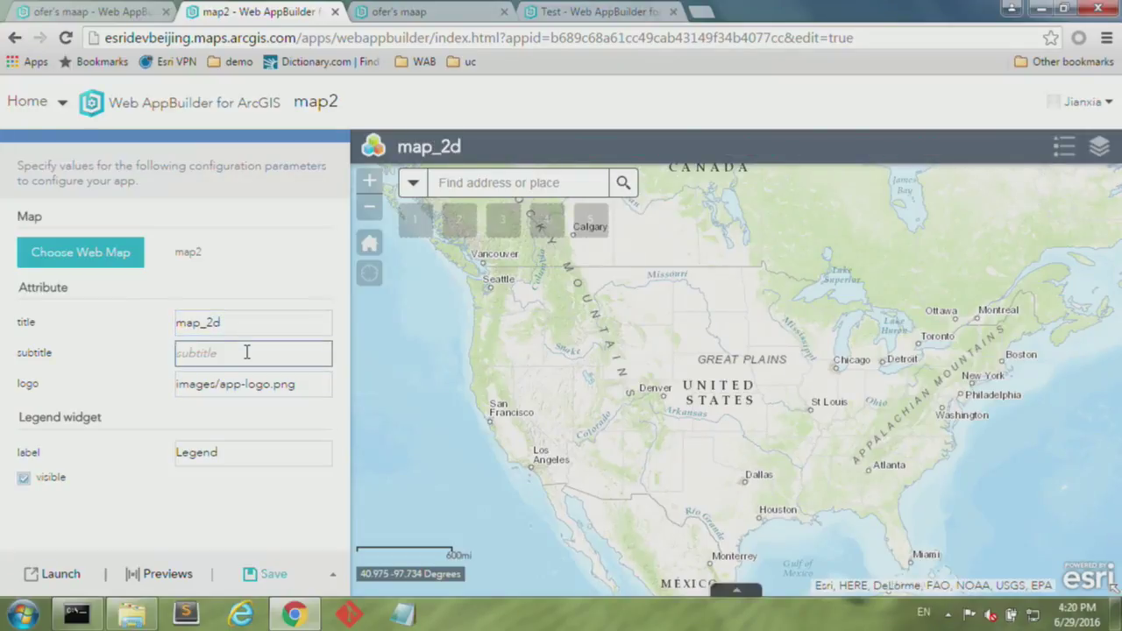
type("wab")
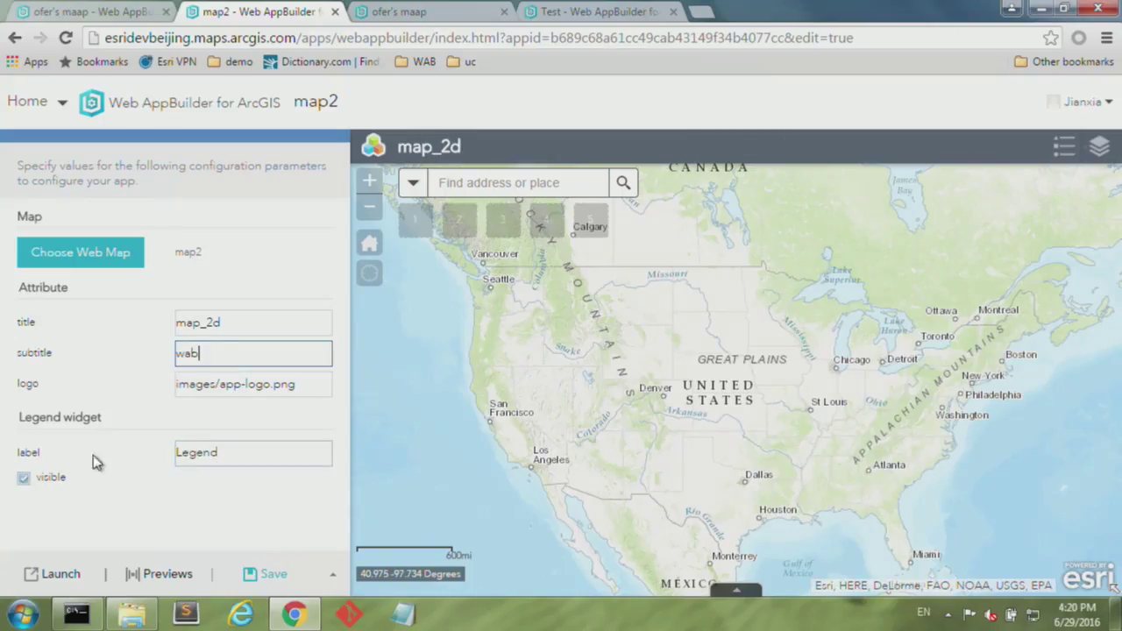
left_click(24, 478)
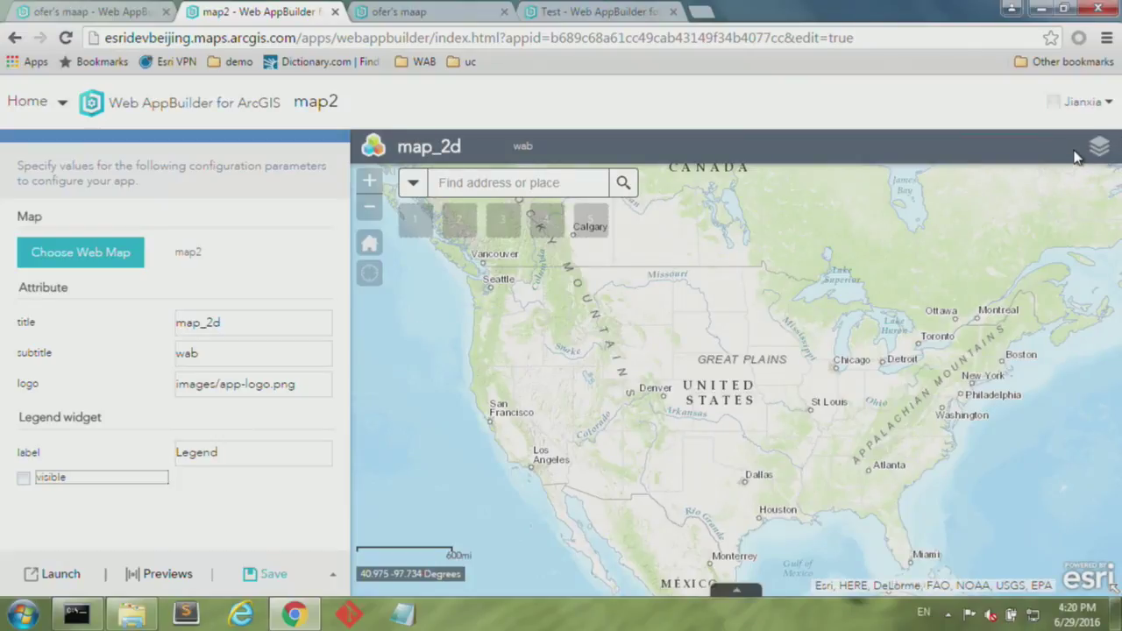
Step: Save the configured app, launch it to view the result, and return to its builder page
left_click(273, 574)
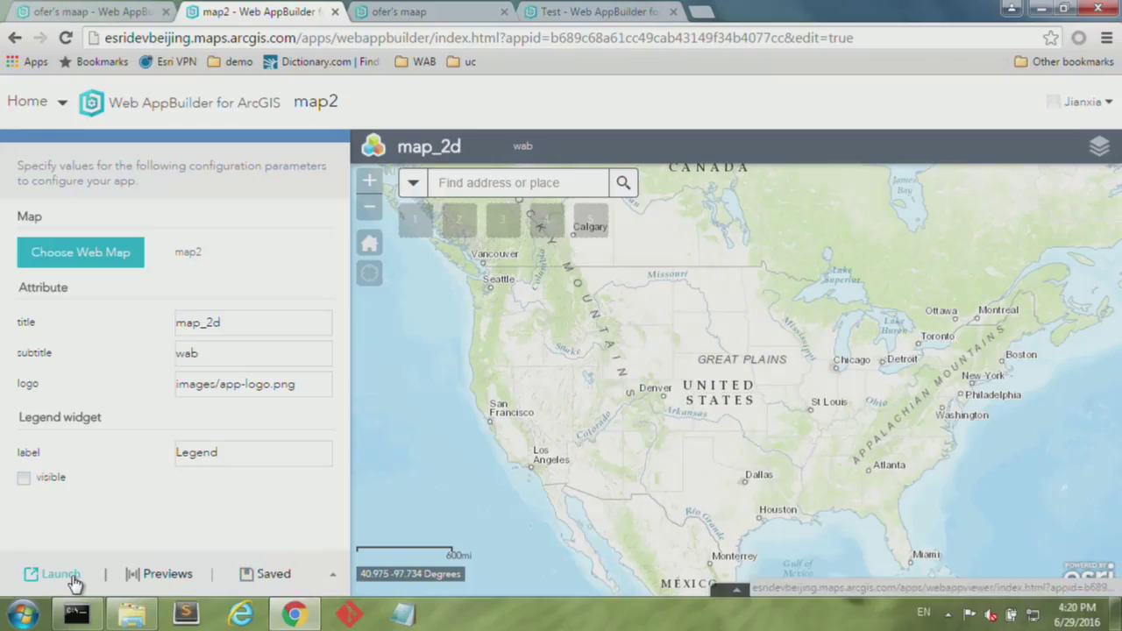
left_click(71, 576)
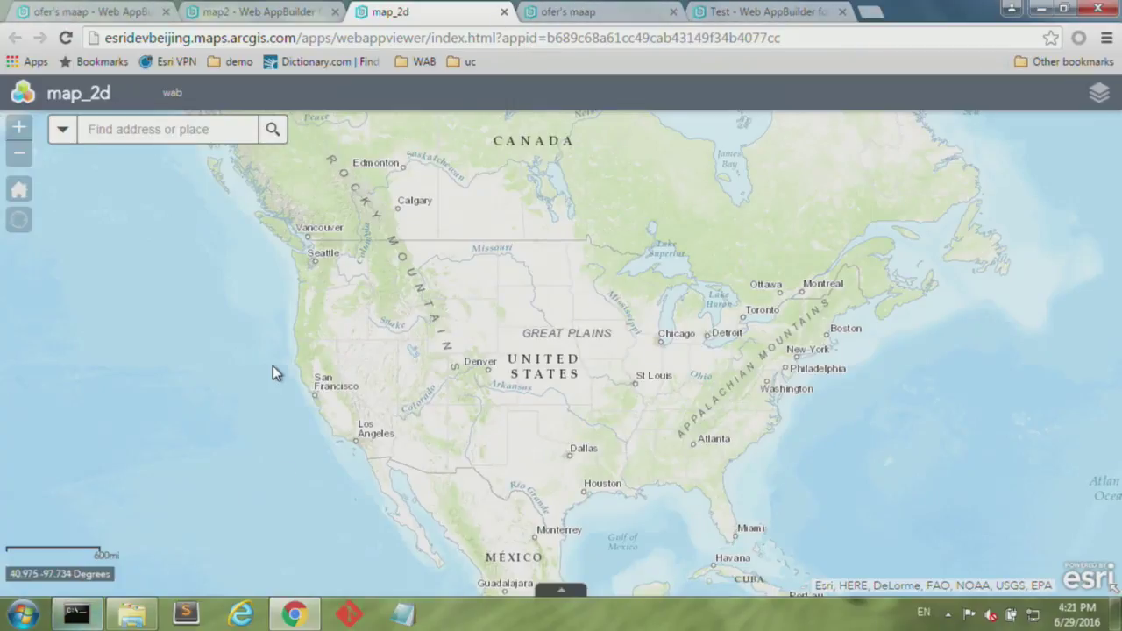
left_click(308, 19)
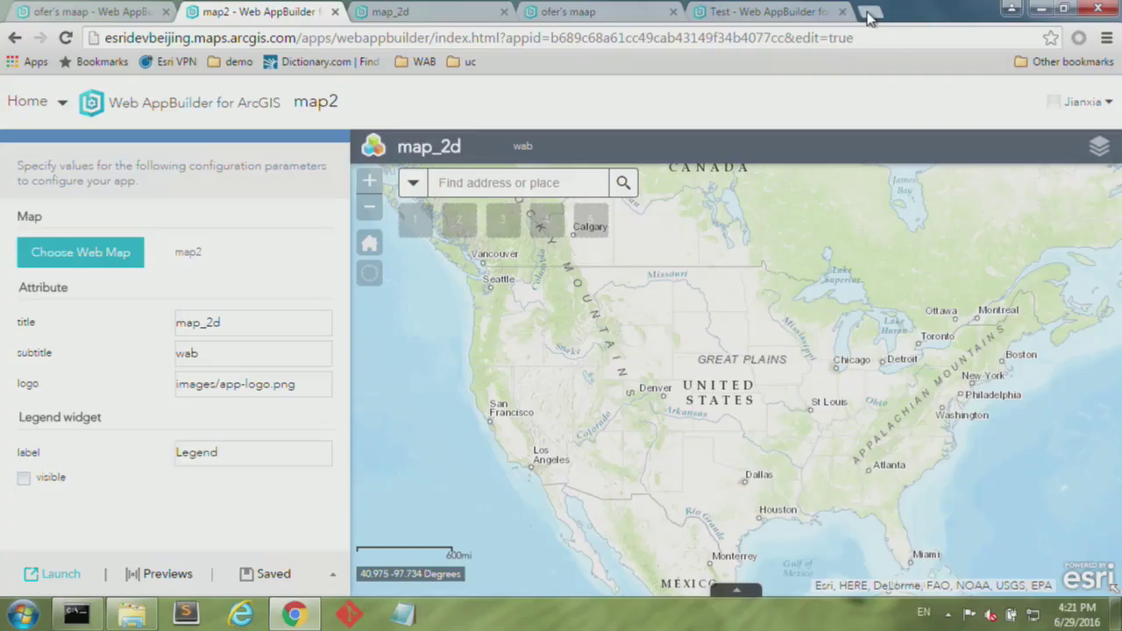
Step: Open the Web AppBuilder at bilander2.esri.com:3344/webappbuilder in a new browser tab
left_click(867, 13)
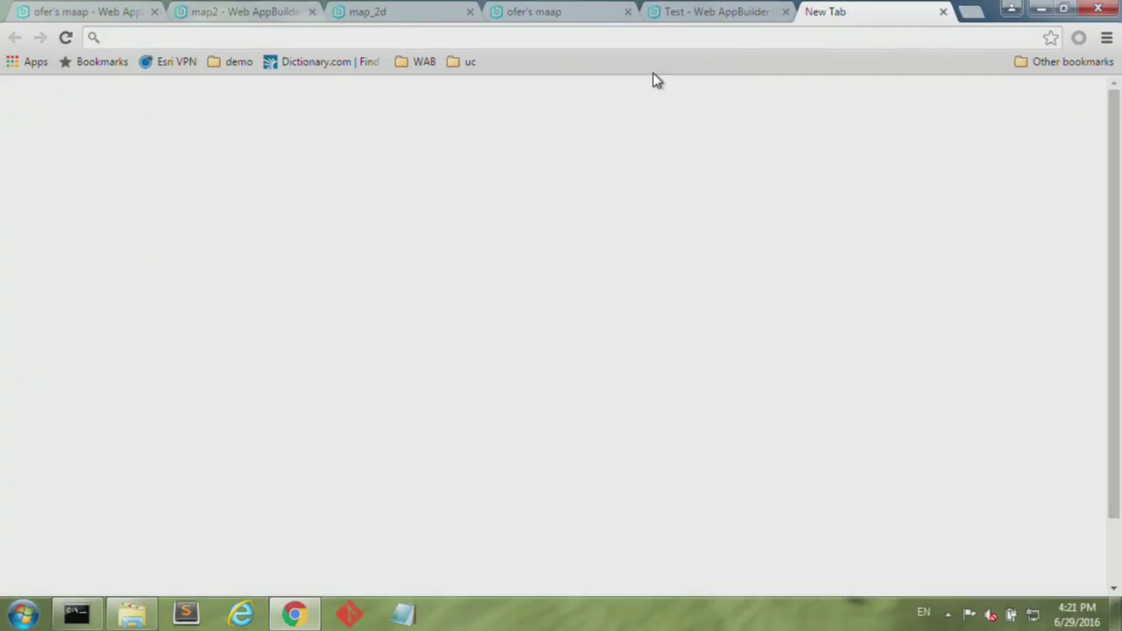
type("b")
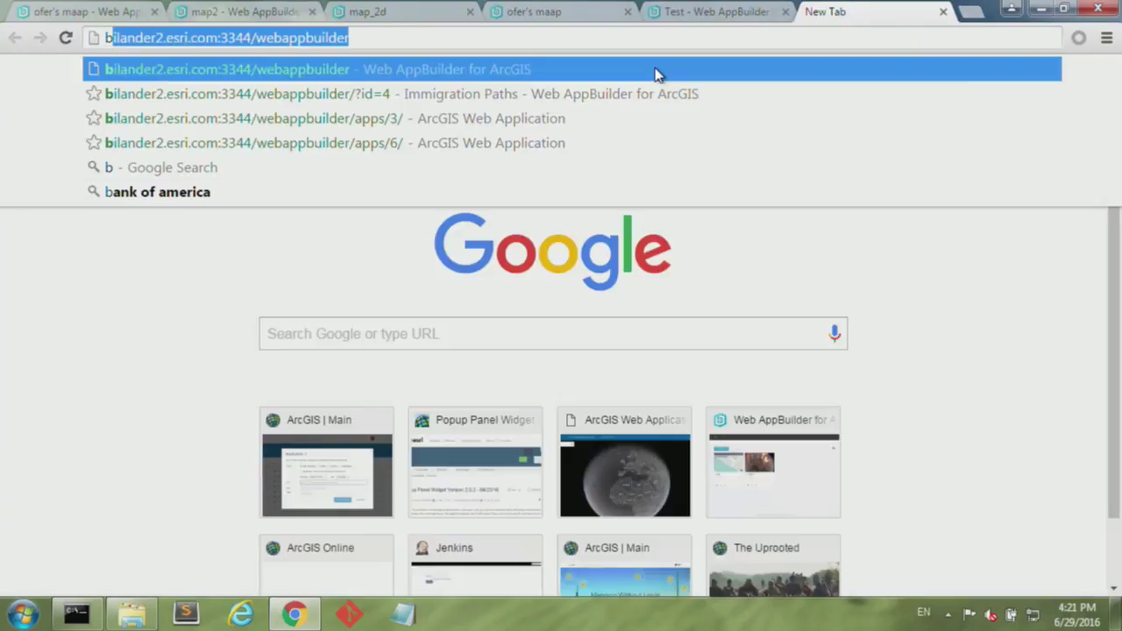
key("Return")
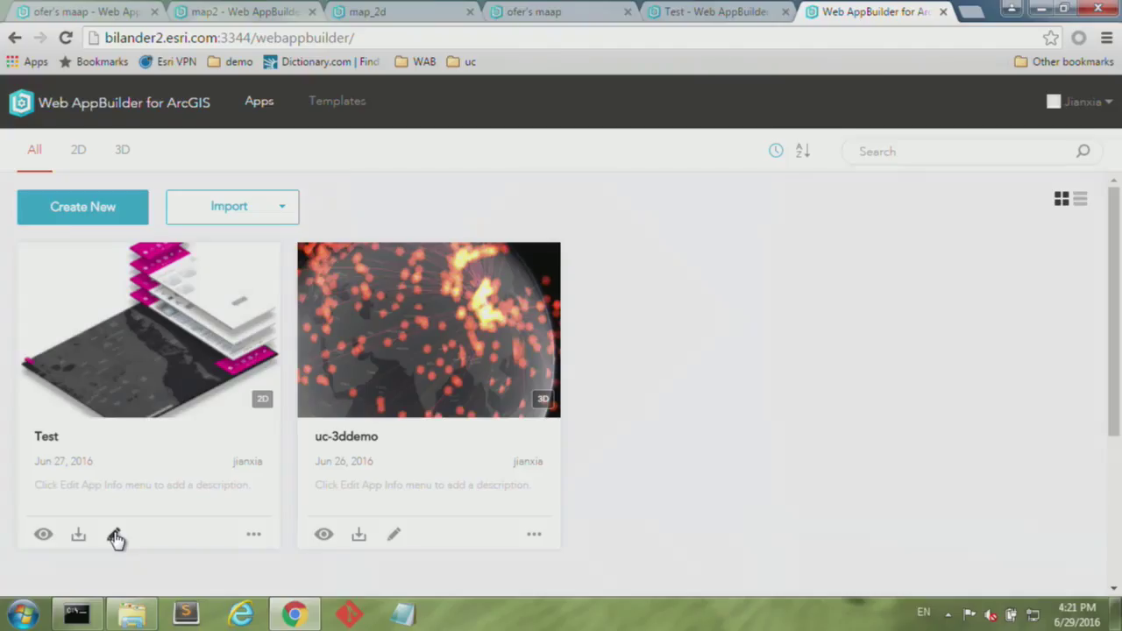
Step: Open the Test app for editing and start exporting it as a template
left_click(113, 533)
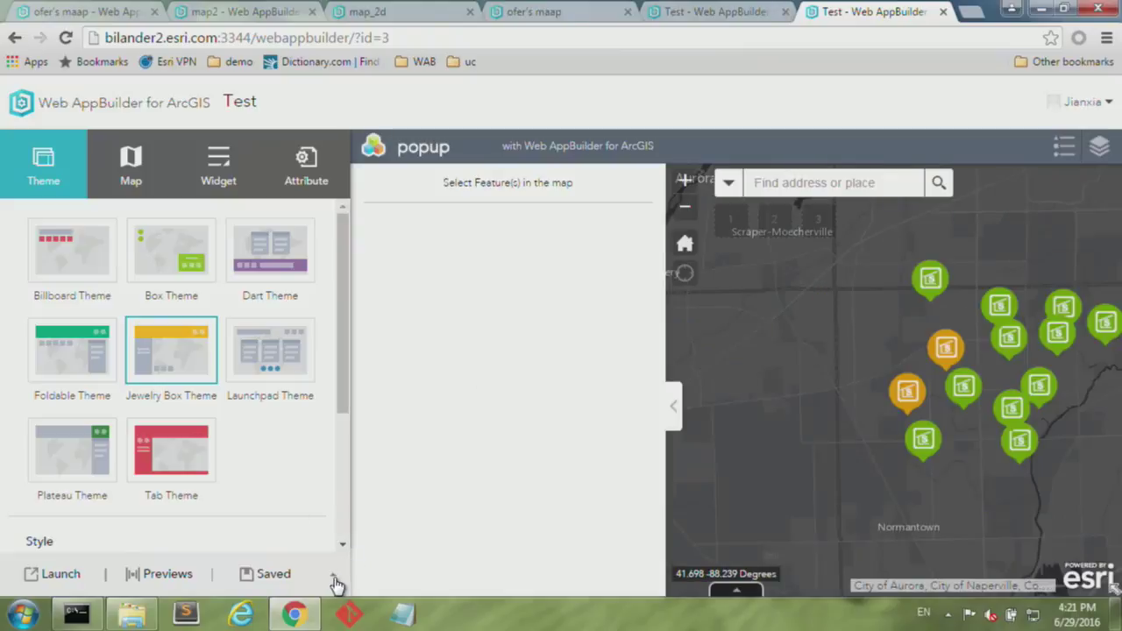
left_click(333, 577)
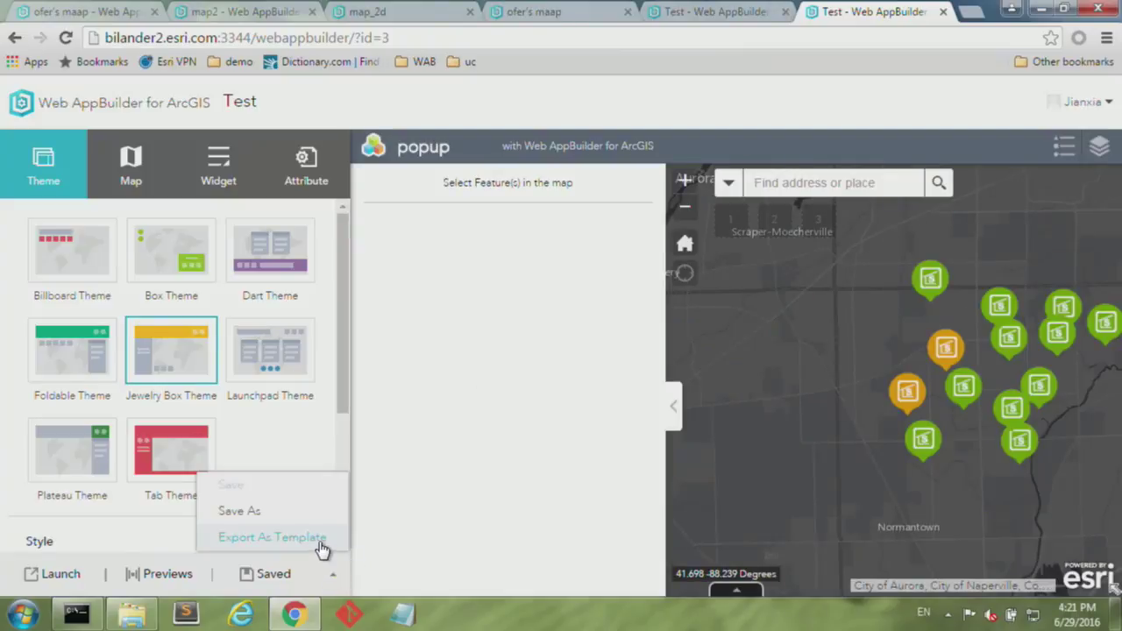
left_click(320, 540)
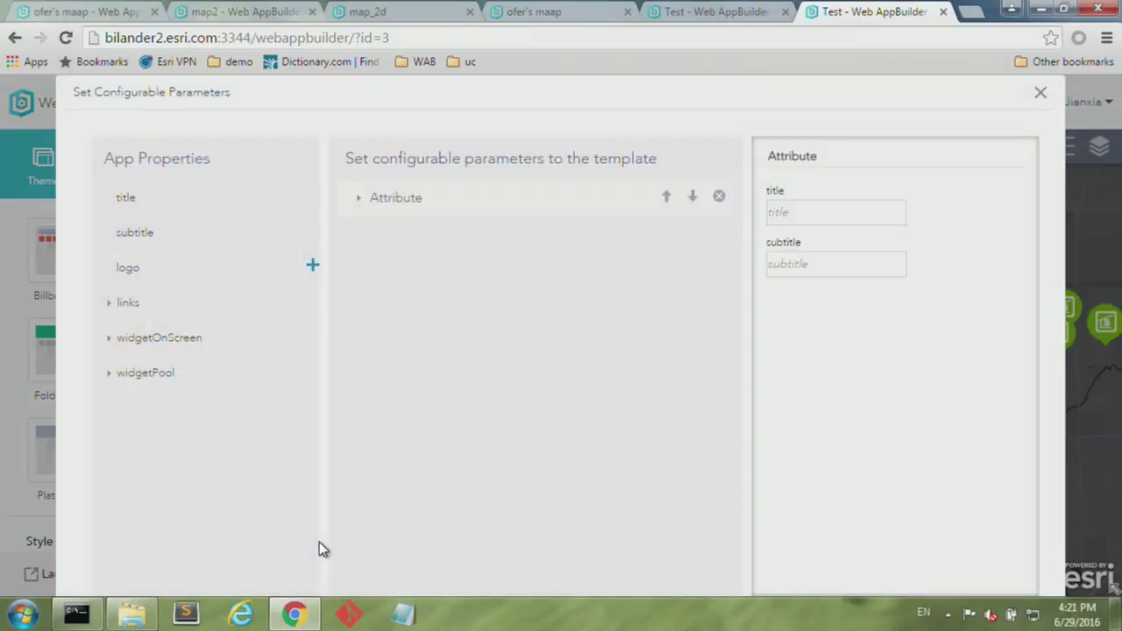